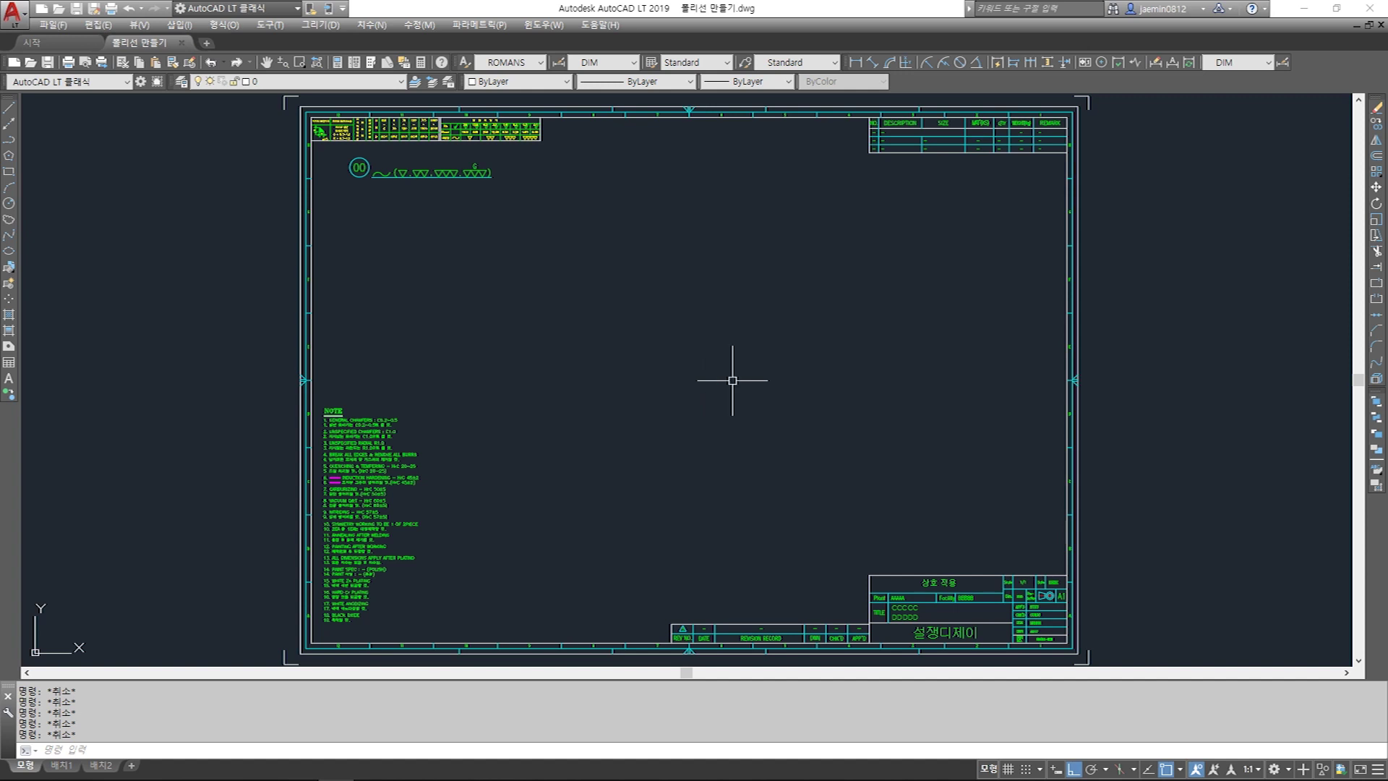
# Step: Place a horizontal linear dimension about 156 units long in the empty middle of the drawing sheet
pyautogui.write('dli')
pyautogui.click(607, 289)
pyautogui.click(756, 291)
pyautogui.click(754, 358)
pyautogui.press('Escape')
# Step: Explode the linear dimension and erase its lines and arrows, keeping only the dimension text
pyautogui.write('x')
pyautogui.press('space')
pyautogui.press('Escape')
pyautogui.moveTo(720, 332)
pyautogui.mouseDown()
pyautogui.moveTo(662, 368)
pyautogui.moveTo(568, 258)
pyautogui.mouseUp()
pyautogui.write('e')
pyautogui.press('space')
pyautogui.moveTo(784, 276); pyautogui.dragTo(731, 398)
pyautogui.press('space')
pyautogui.click(728, 403)
pyautogui.press('Escape')
pyautogui.press('Escape')
# Step: Scale the remaining dimension text by a factor of 3
pyautogui.write('sc')
pyautogui.moveTo(701, 304); pyautogui.dragTo(657, 365)
pyautogui.press('space')
pyautogui.click(674, 358)
pyautogui.write('3')
pyautogui.press('Escape')
# Step: Move the enlarged text up into the upper part of the sheet
pyautogui.write('m')
pyautogui.moveTo(700, 323); pyautogui.dragTo(663, 374)
pyautogui.press('space')
pyautogui.click(763, 351)
pyautogui.click(763, 261)
pyautogui.press('Escape')
# Step: Replace the text content with "결합하기(Join) : J (단축키) 입력하고 엔터 클릭"
pyautogui.click(722, 253)
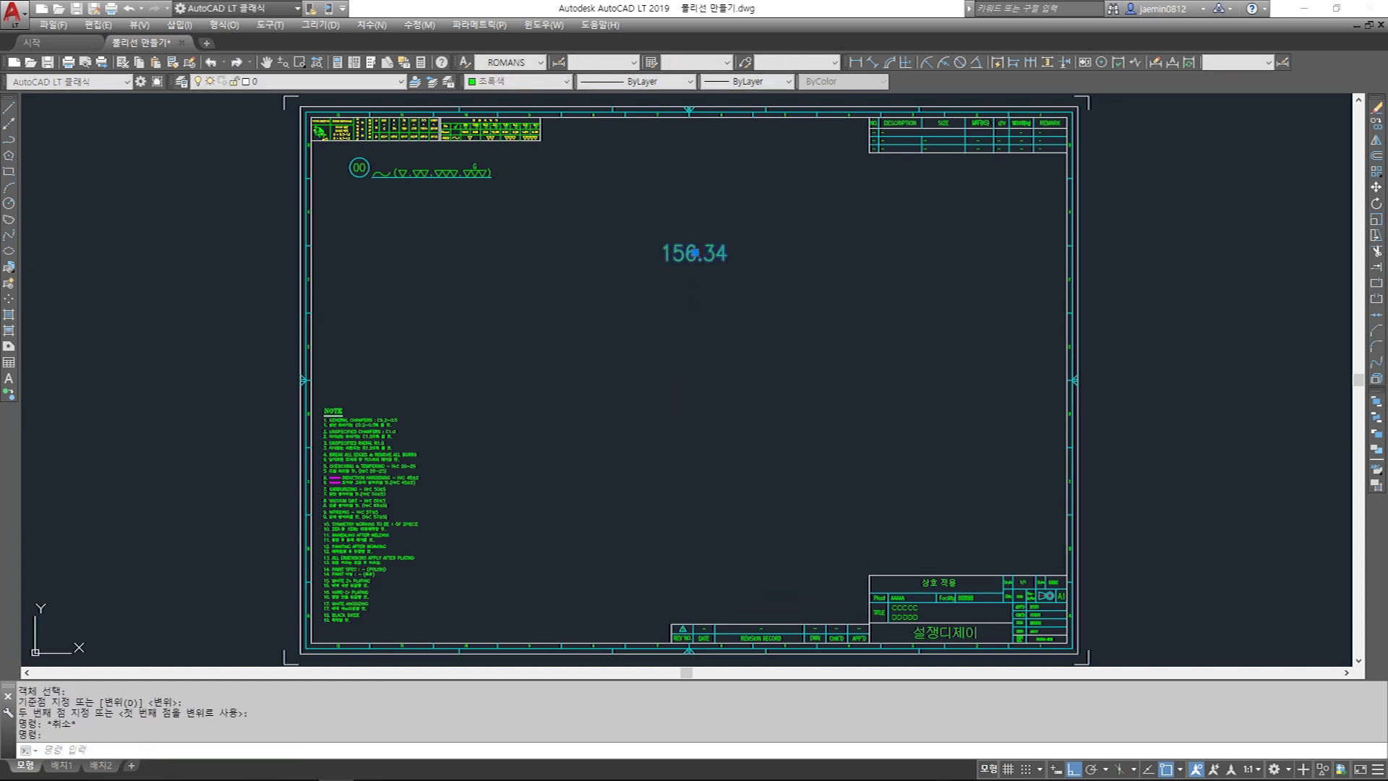
pyautogui.doubleClick(695, 253)
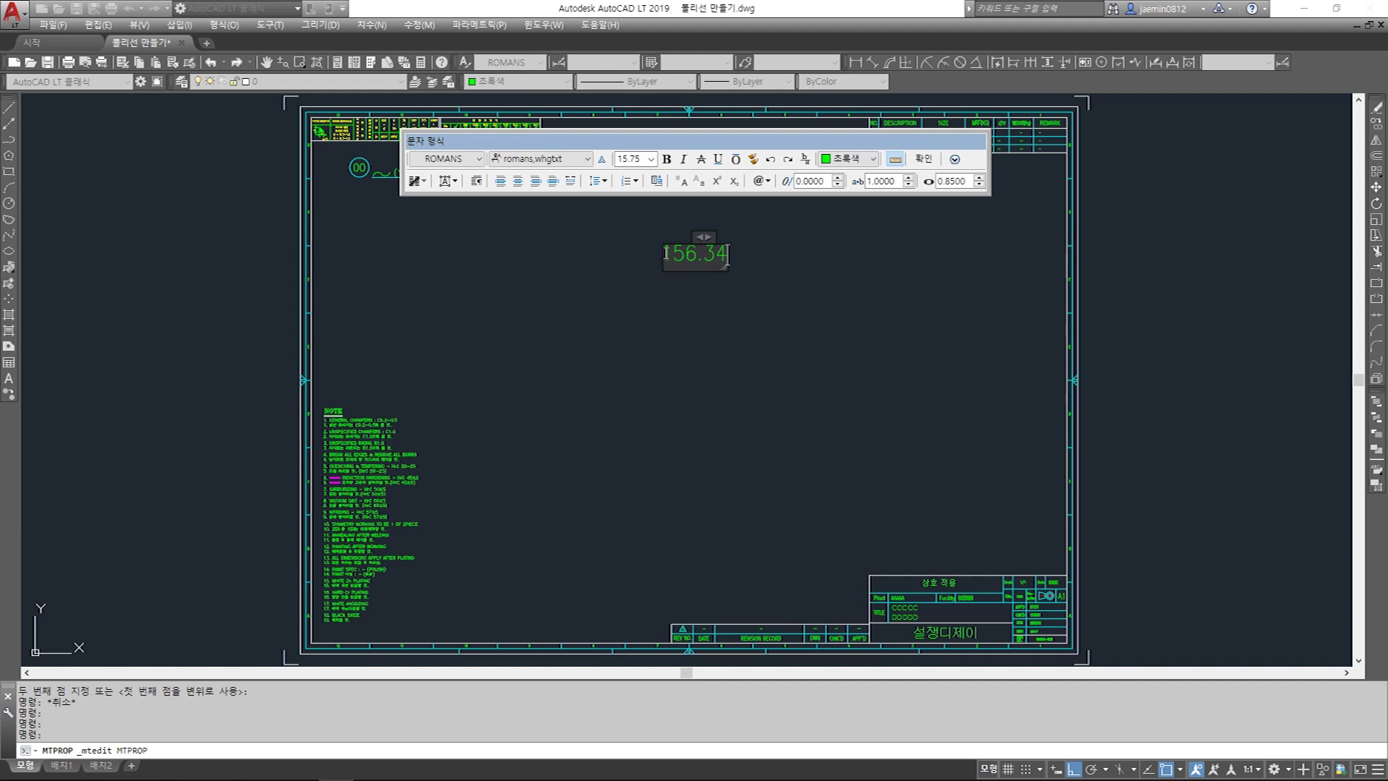
pyautogui.write('결')
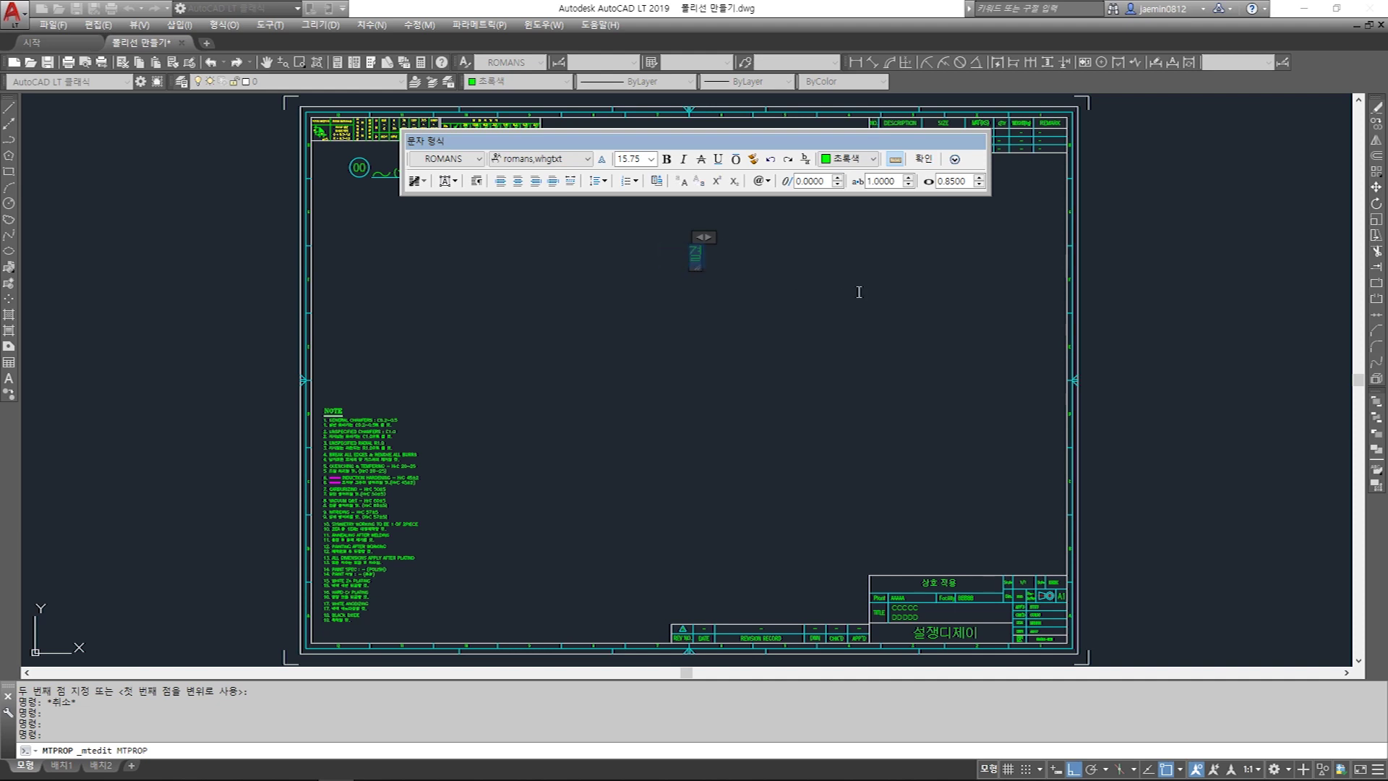
pyautogui.write('합하기(')
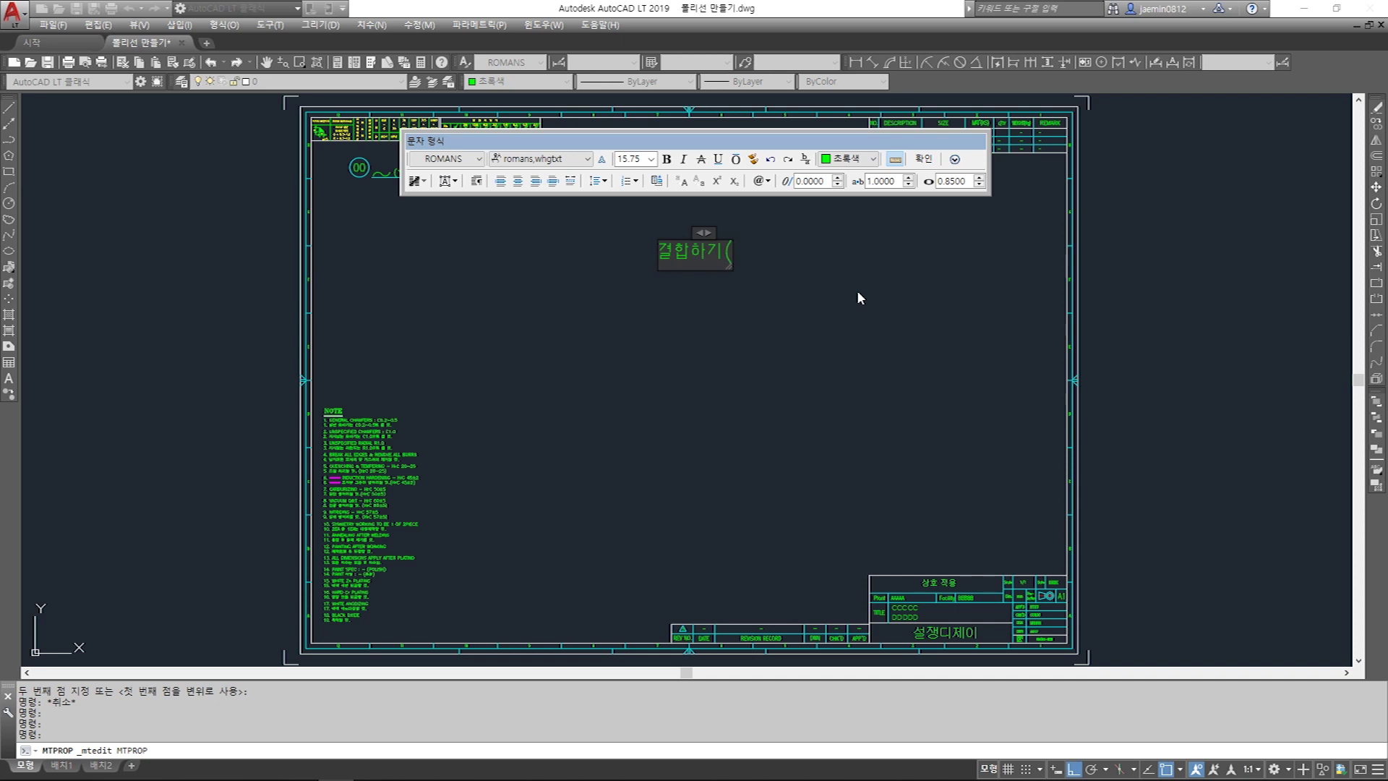
pyautogui.write('Jo')
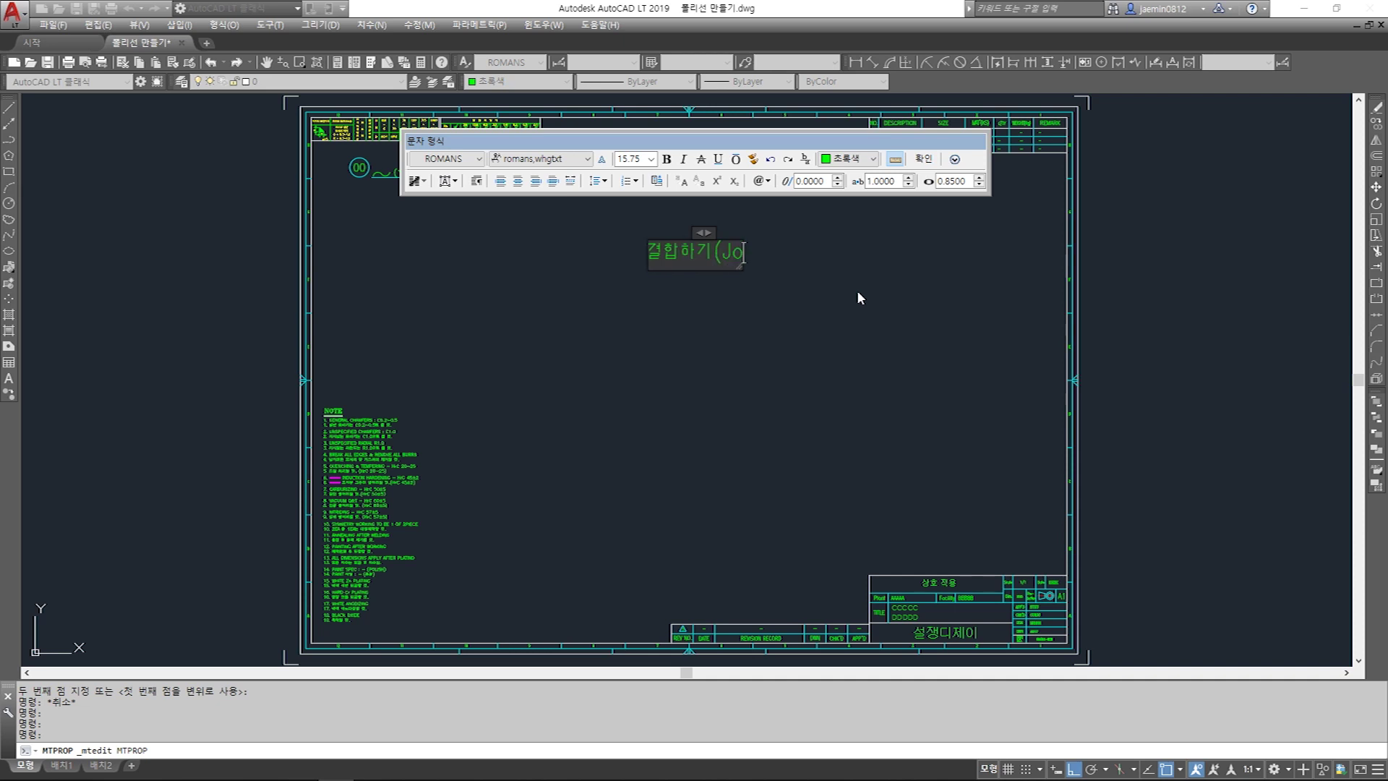
pyautogui.write('in) :')
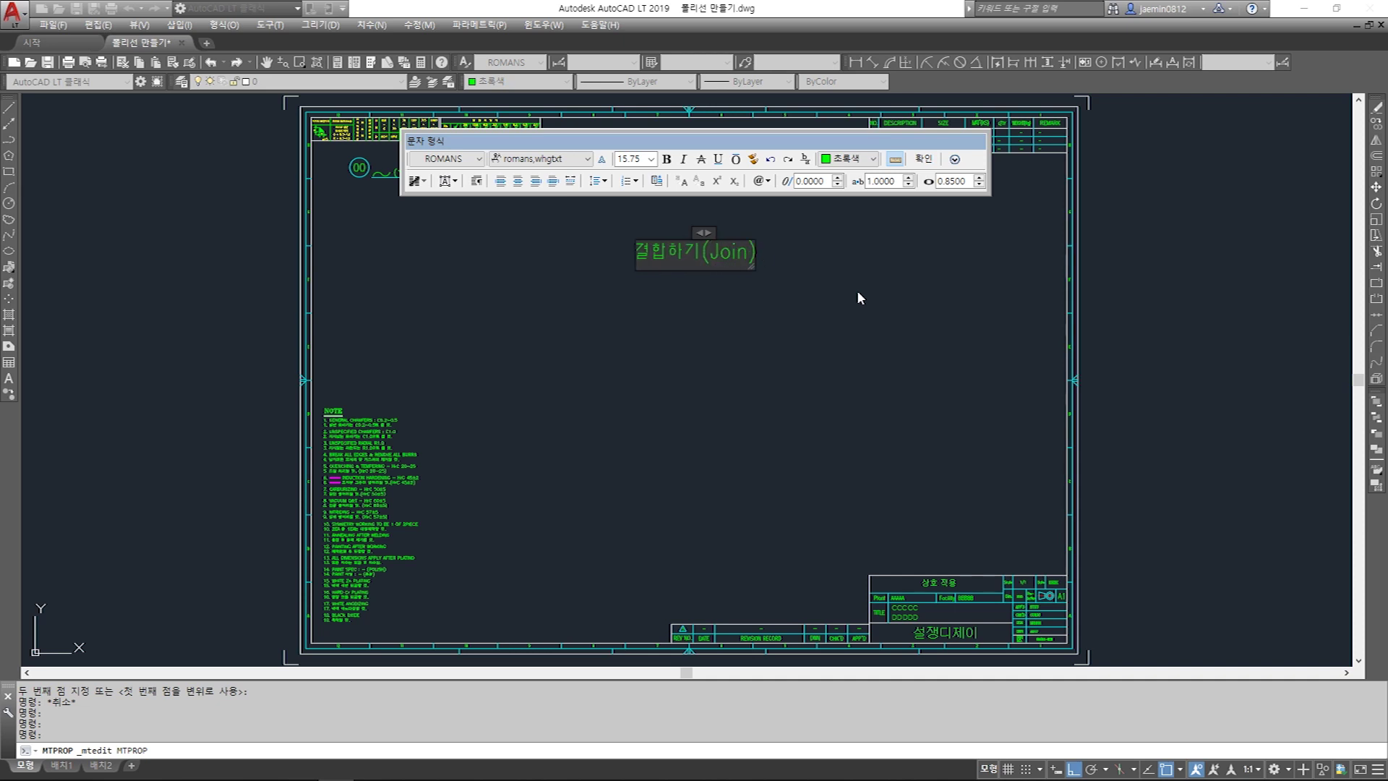
pyautogui.write(' J')
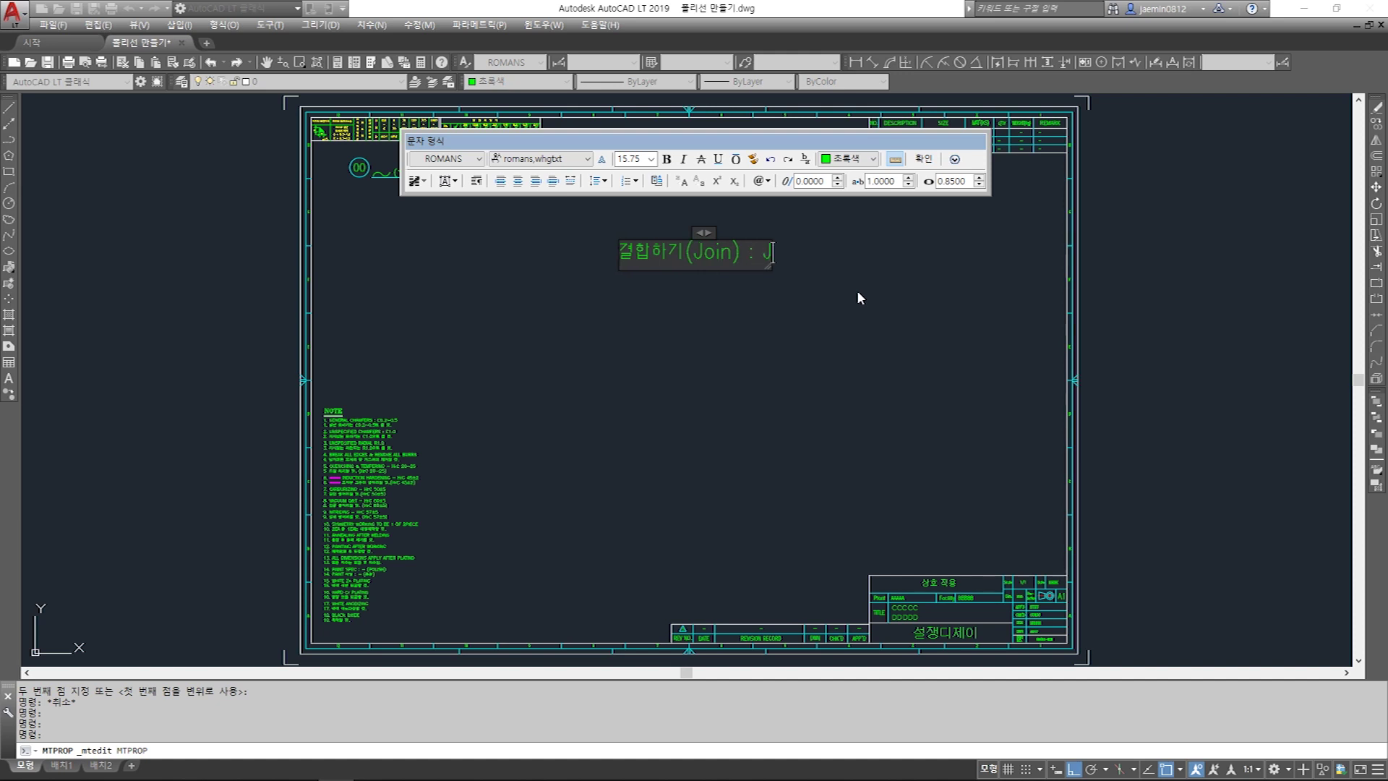
pyautogui.write(' (ㄷ단축')
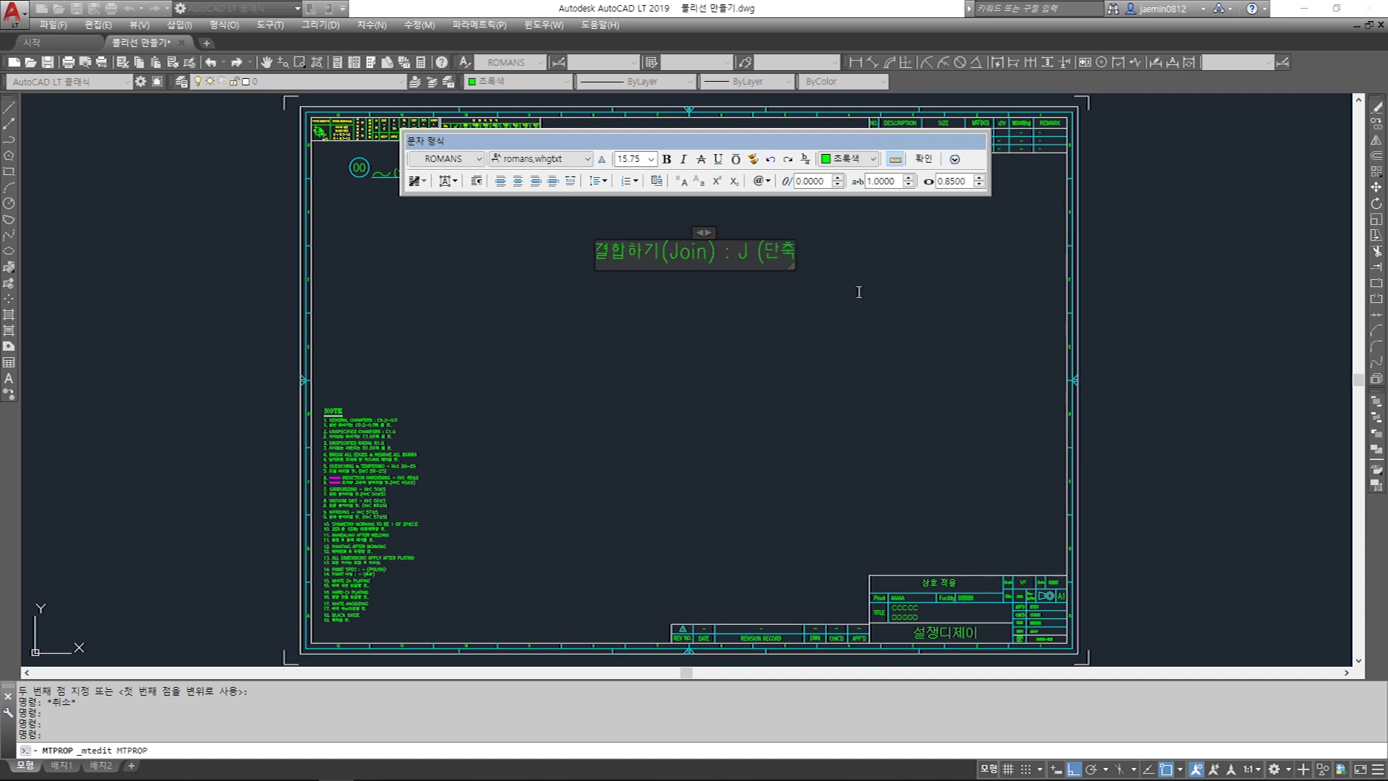
pyautogui.write('키) 입력하고')
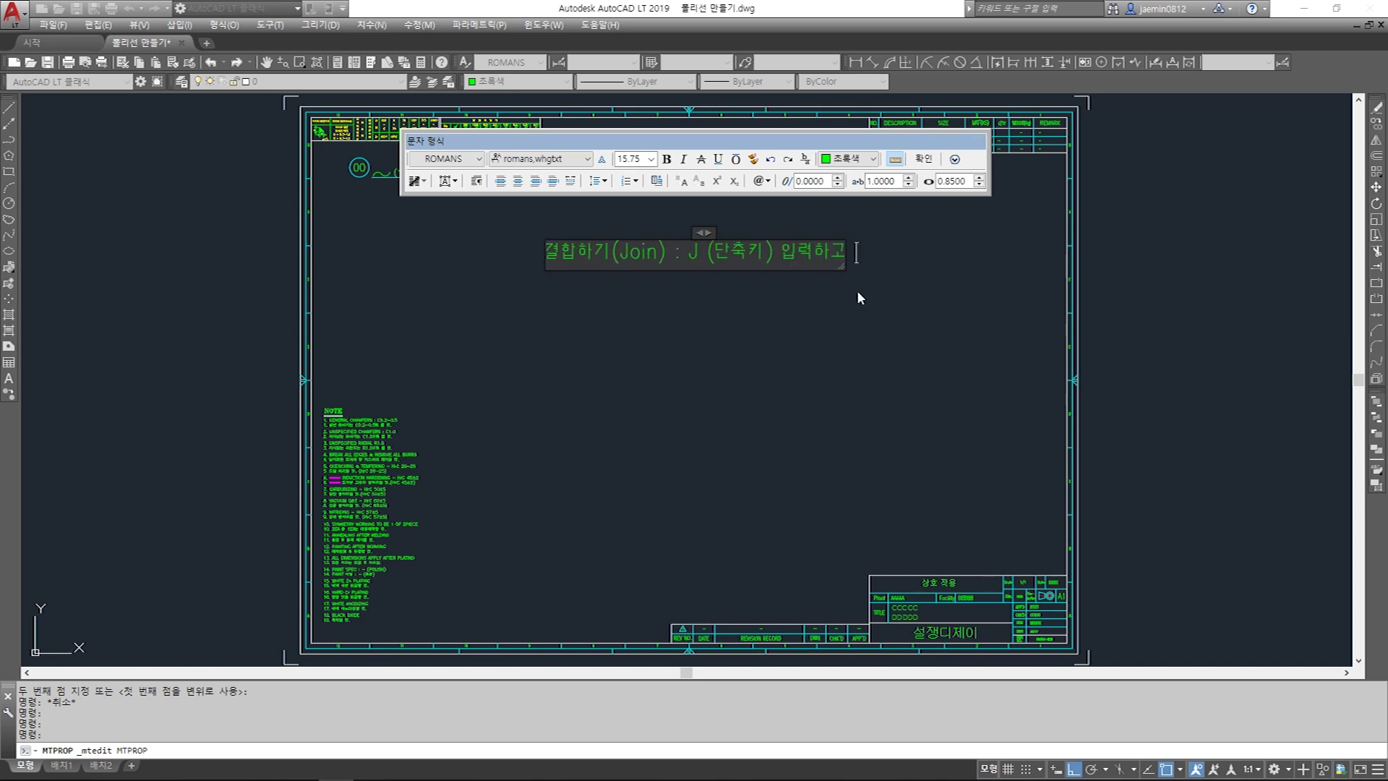
pyautogui.write(' 엔터 클리')
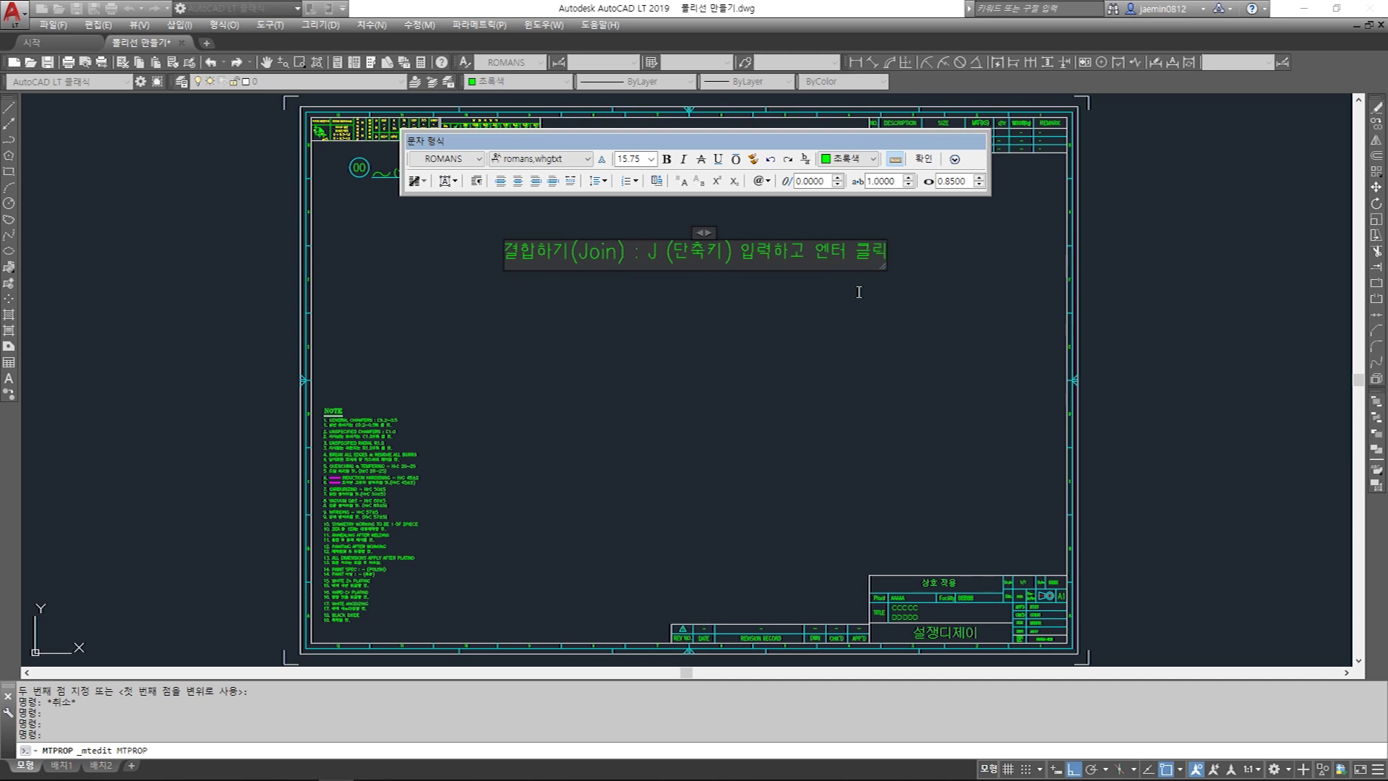
pyautogui.press('Escape')
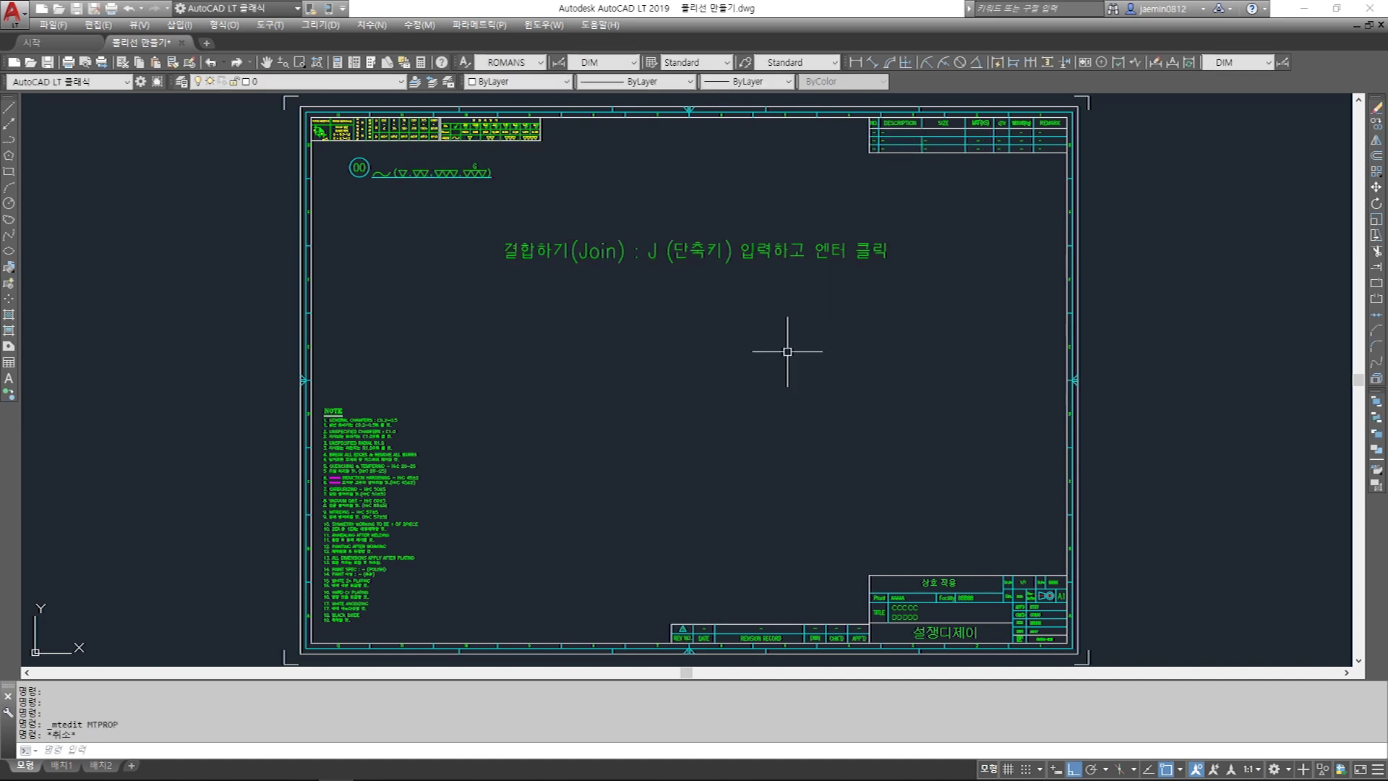
# Step: Scale the Join note text down to about half its size
pyautogui.write('5')
pyautogui.press('space')
pyautogui.click(672, 381)
pyautogui.click(611, 290)
pyautogui.press('space')
pyautogui.click(667, 278)
pyautogui.write('0')
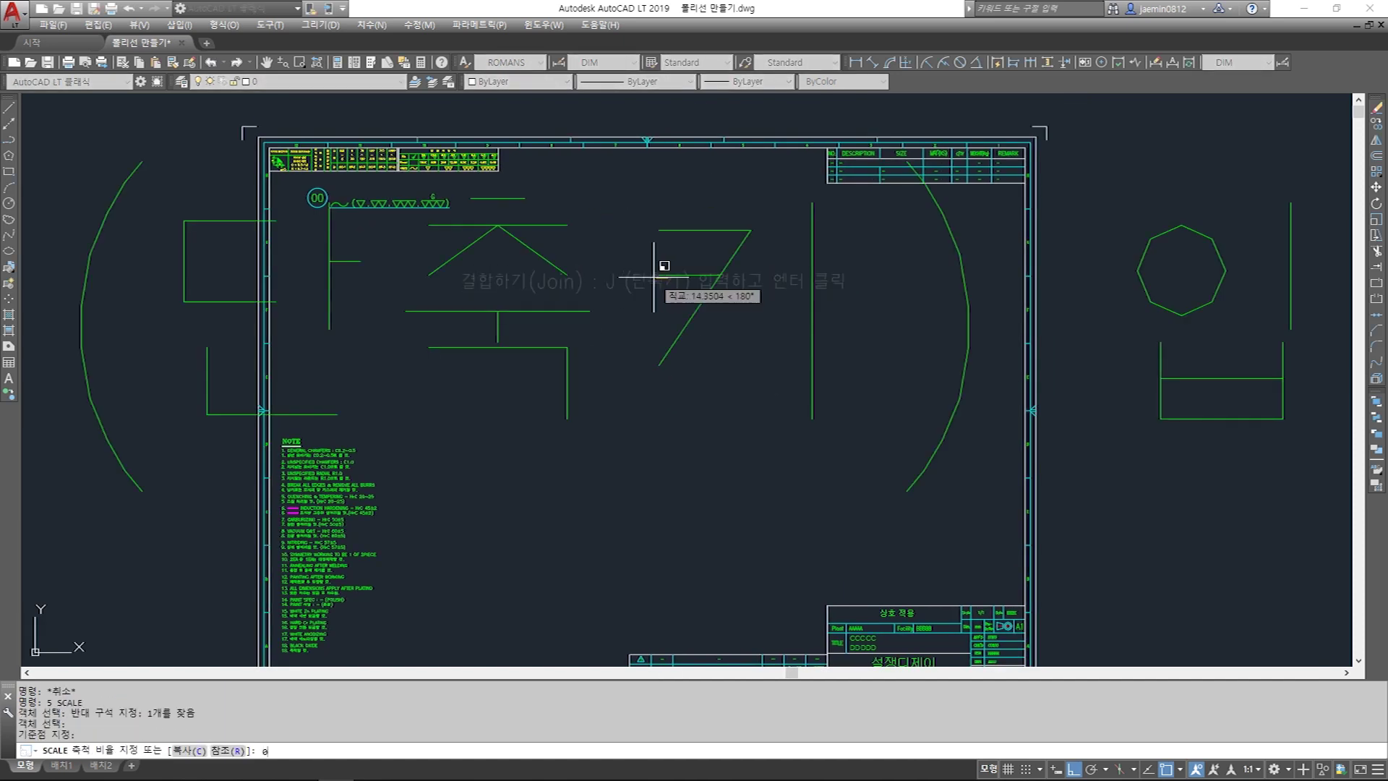
pyautogui.press('Return')
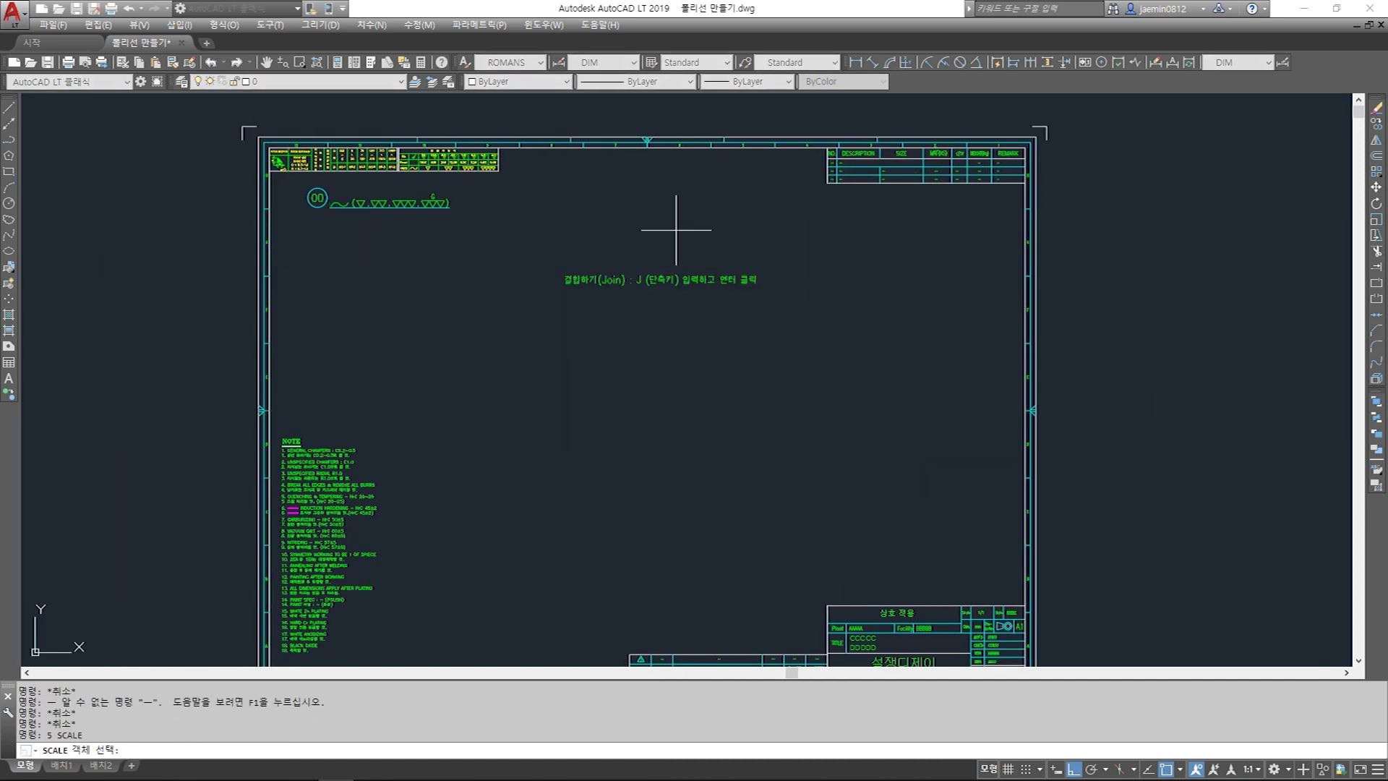
pyautogui.press('Return')
# Step: Move the Join note text a little higher on the sheet, nearer the level of the surface-finish symbols
pyautogui.write('m')
pyautogui.press('space')
pyautogui.click(753, 236)
pyautogui.click(795, 297)
pyautogui.press('space')
pyautogui.click(889, 294)
pyautogui.click(822, 303)
pyautogui.press('Escape')
pyautogui.scroll(3, 727, 311)
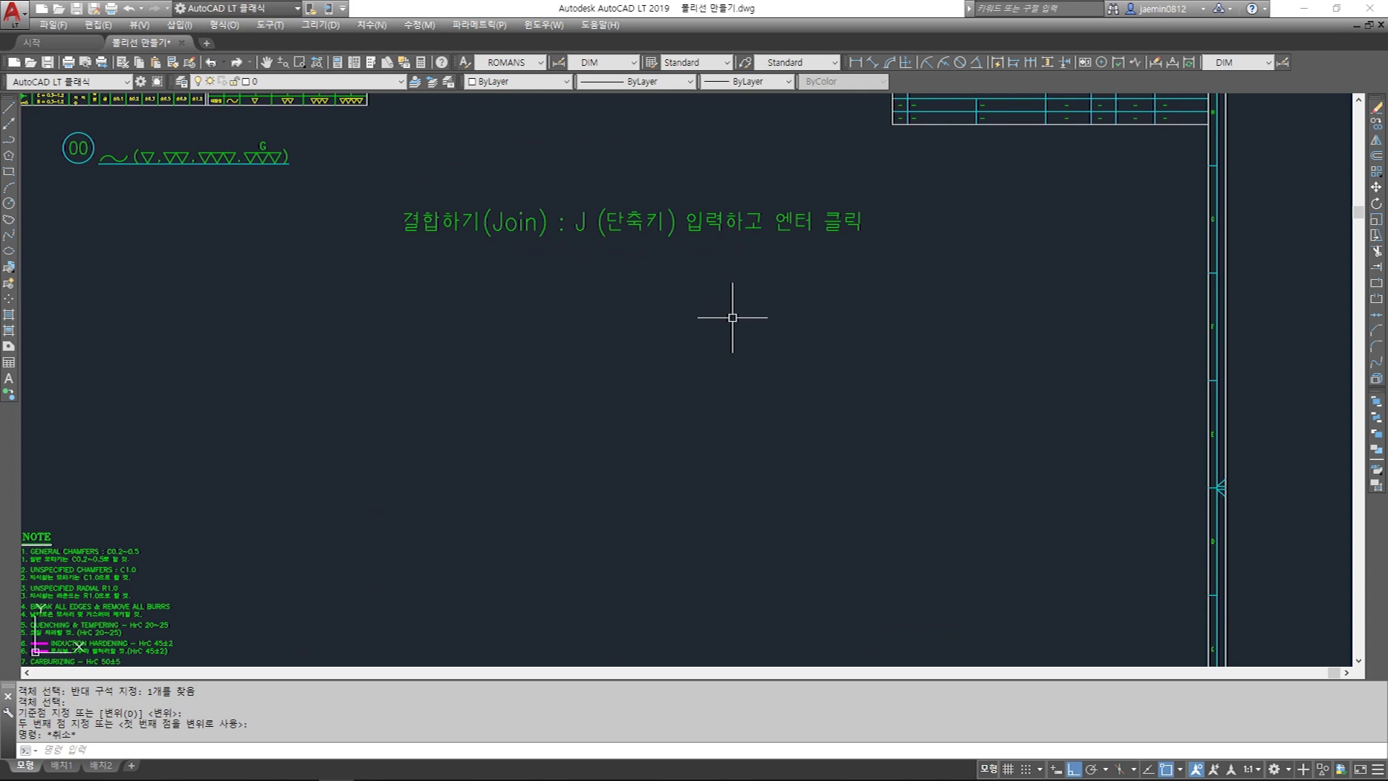
# Step: Draw a horizontal line below the note text and continue it with a vertical line down from its right end
pyautogui.write('l')
pyautogui.press('Return')
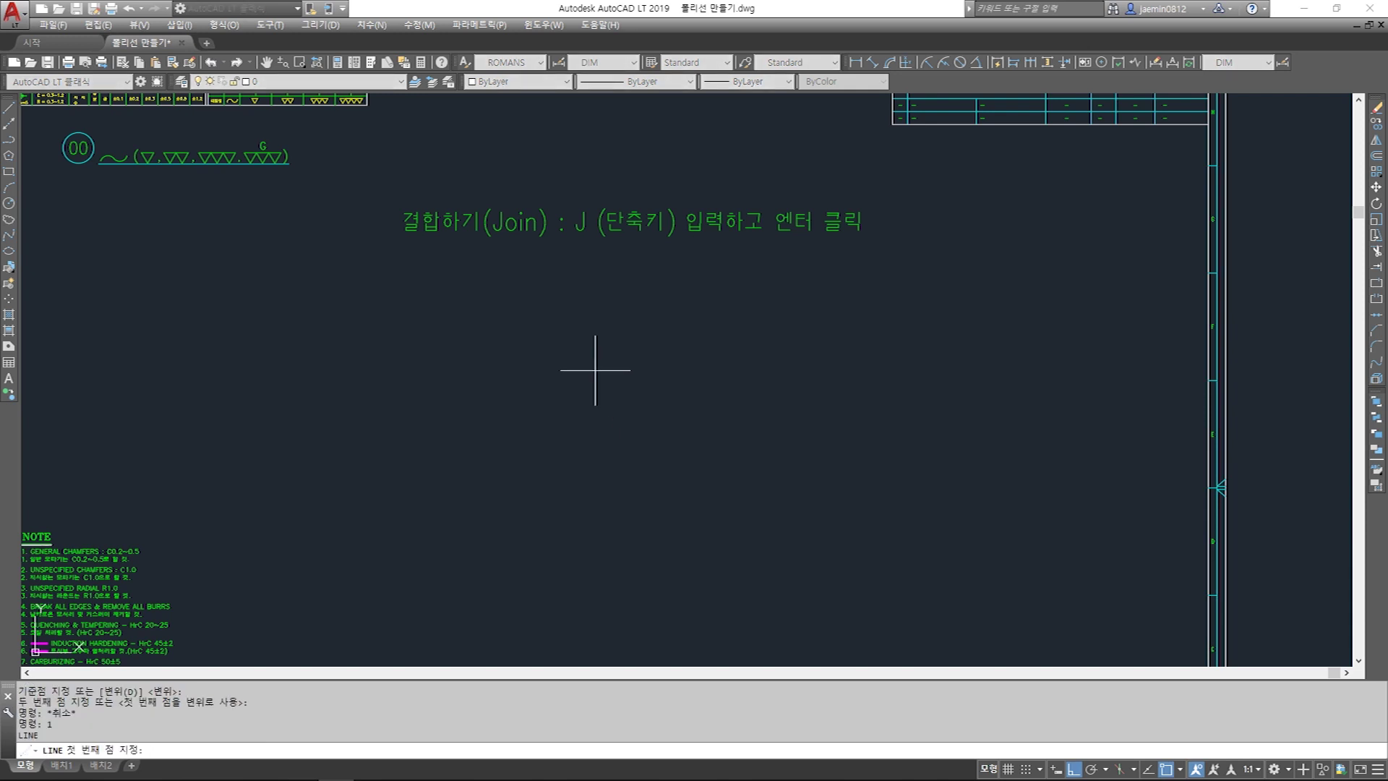
pyautogui.click(541, 337)
pyautogui.click(679, 337)
pyautogui.click(682, 449)
pyautogui.press('Escape')
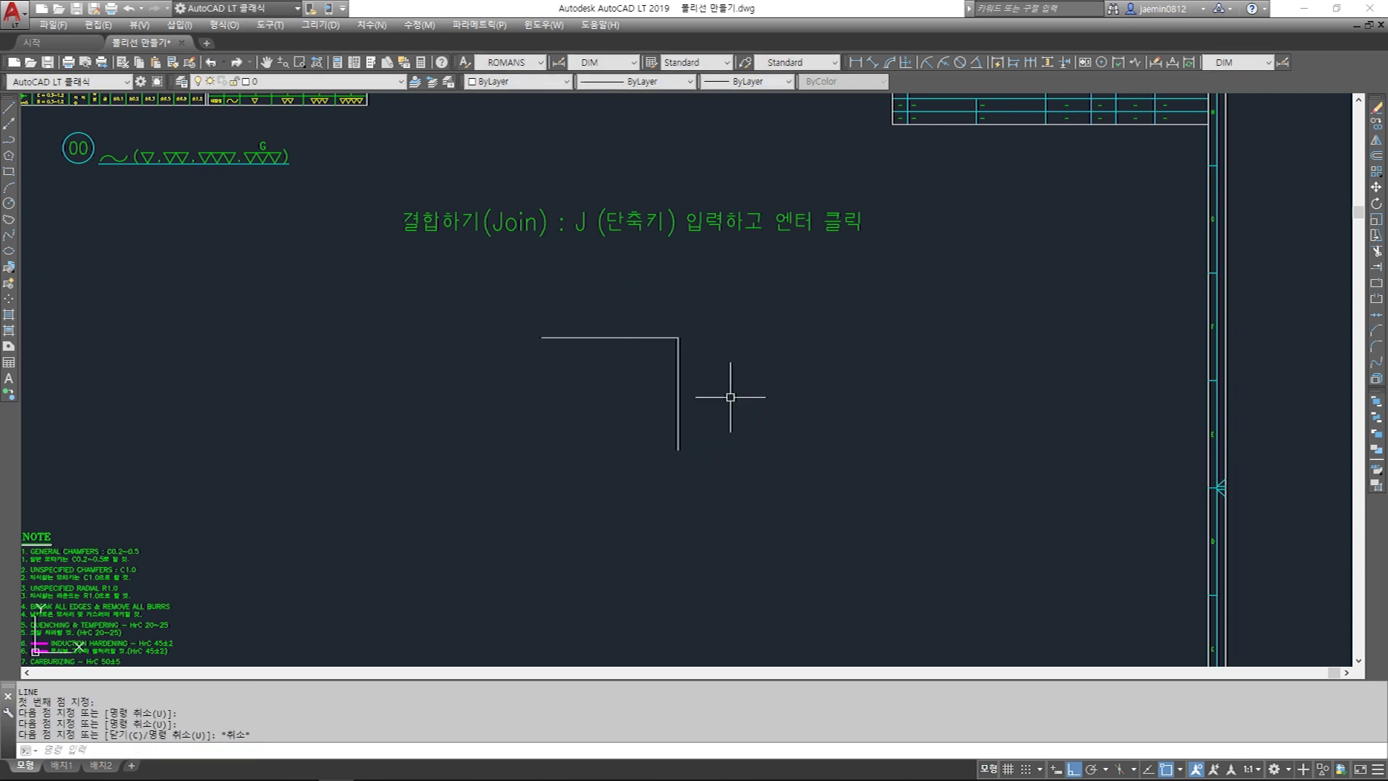
# Step: Join the separate horizontal and vertical lines into a single polyline
pyautogui.click(632, 281)
pyautogui.click(609, 354)
pyautogui.click(748, 394)
pyautogui.click(629, 431)
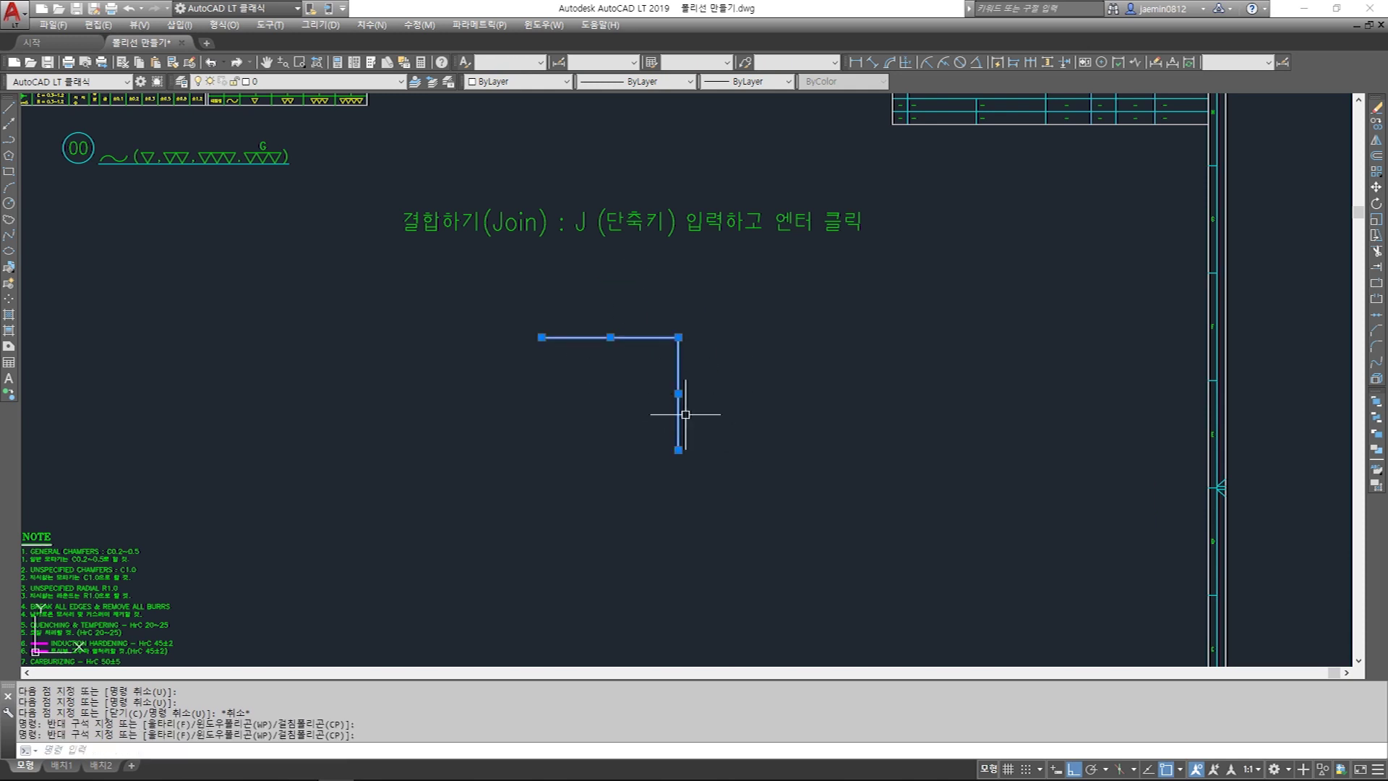
pyautogui.press('Escape')
pyautogui.write('J')
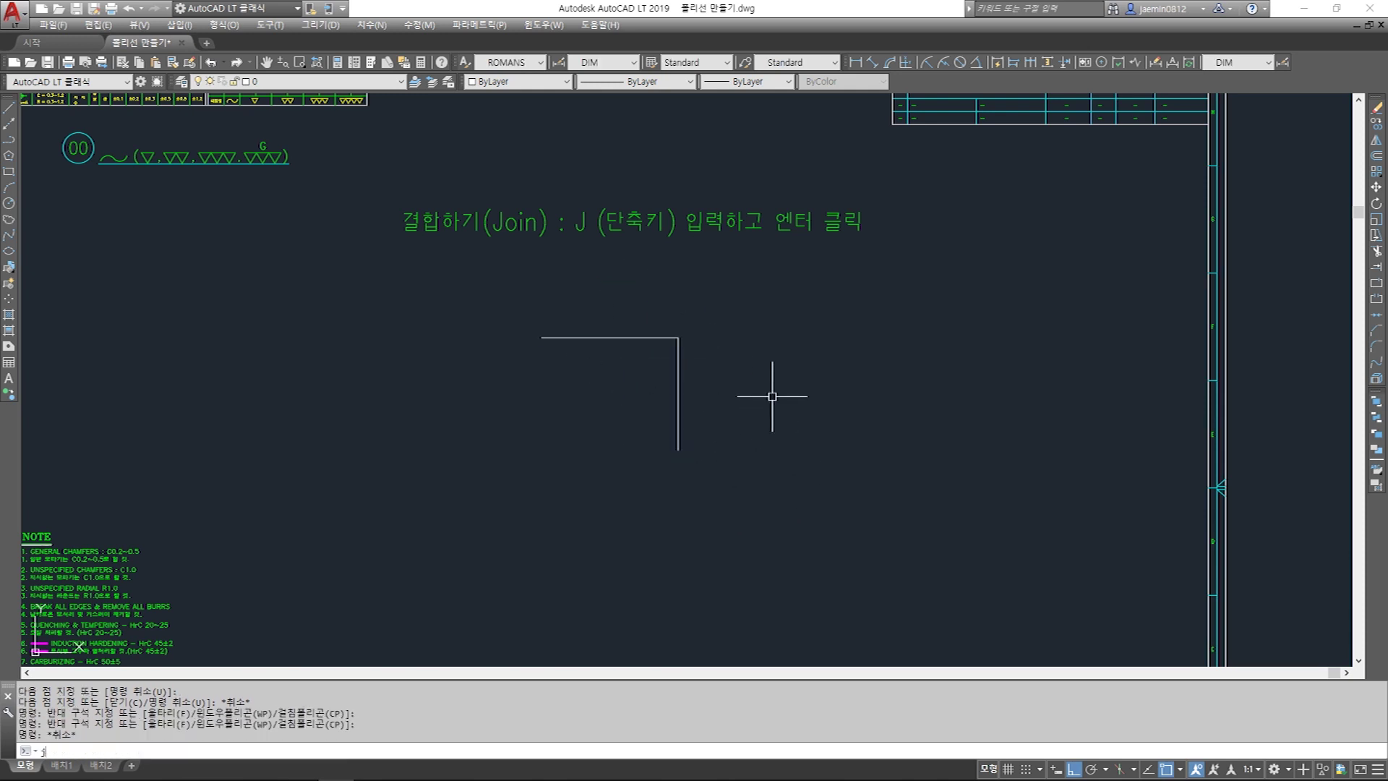
pyautogui.press('Return')
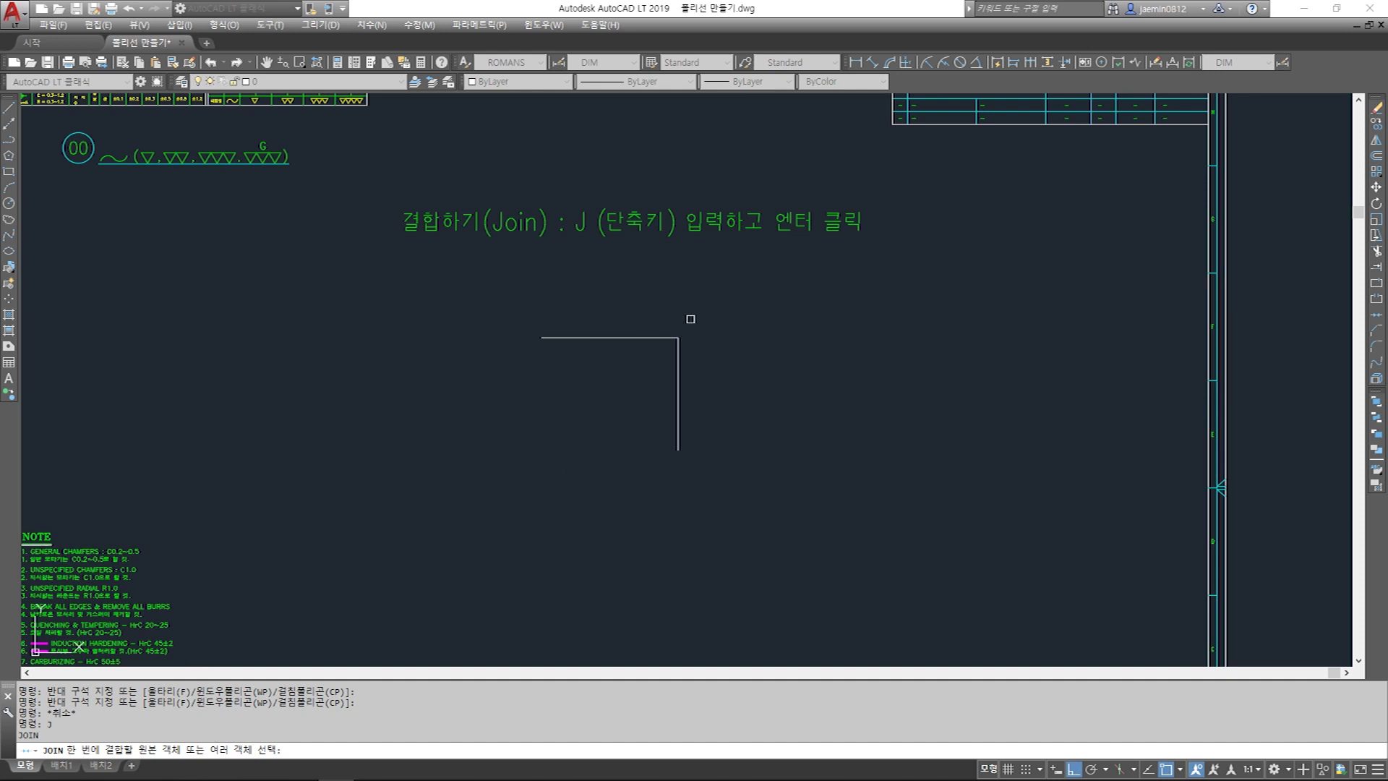
pyautogui.click(739, 296)
pyautogui.click(512, 490)
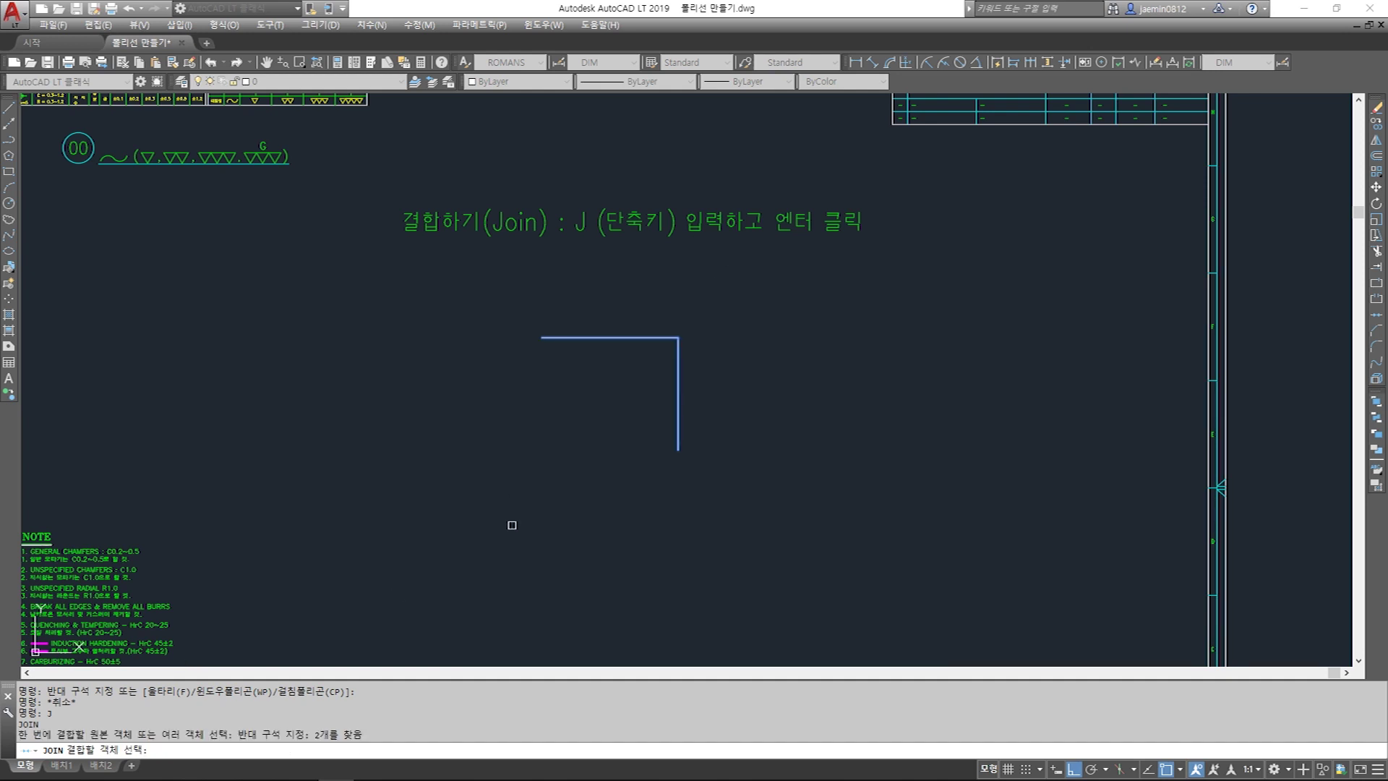
pyautogui.press('Return')
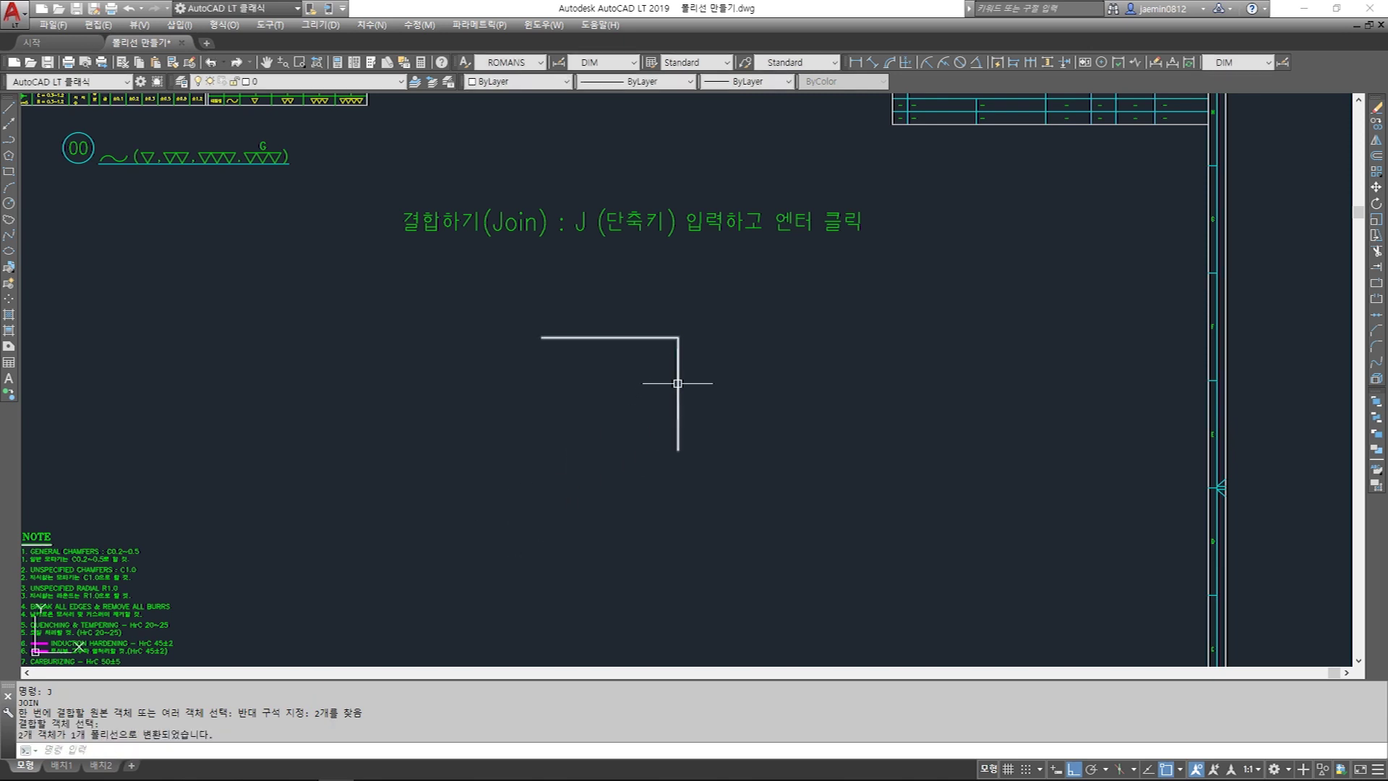
# Step: Select the joined polyline repeatedly to check whether its two segments act as one object
pyautogui.click(678, 382)
pyautogui.press('Escape')
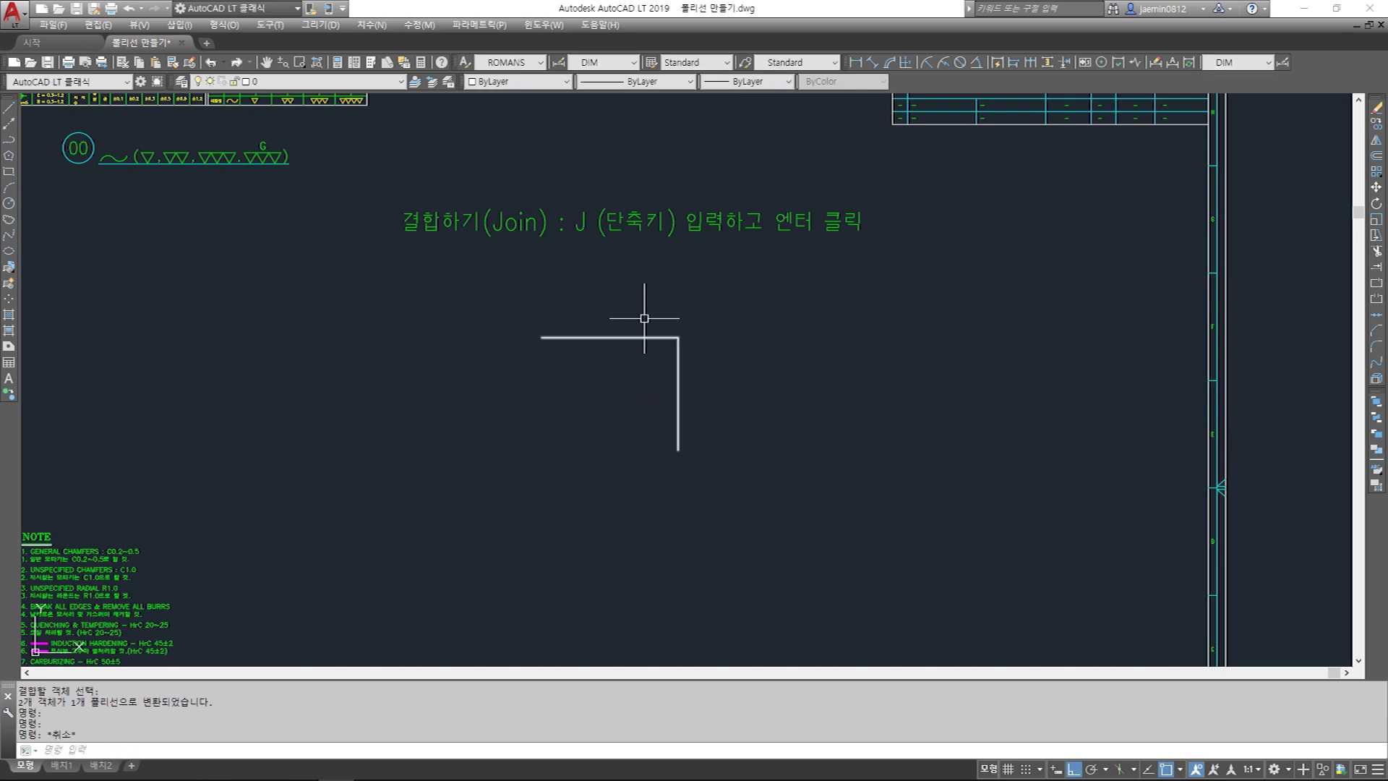
pyautogui.click(641, 310)
pyautogui.click(620, 375)
pyautogui.click(703, 368)
pyautogui.click(639, 396)
pyautogui.click(705, 351)
pyautogui.click(641, 383)
pyautogui.click(702, 361)
pyautogui.click(630, 373)
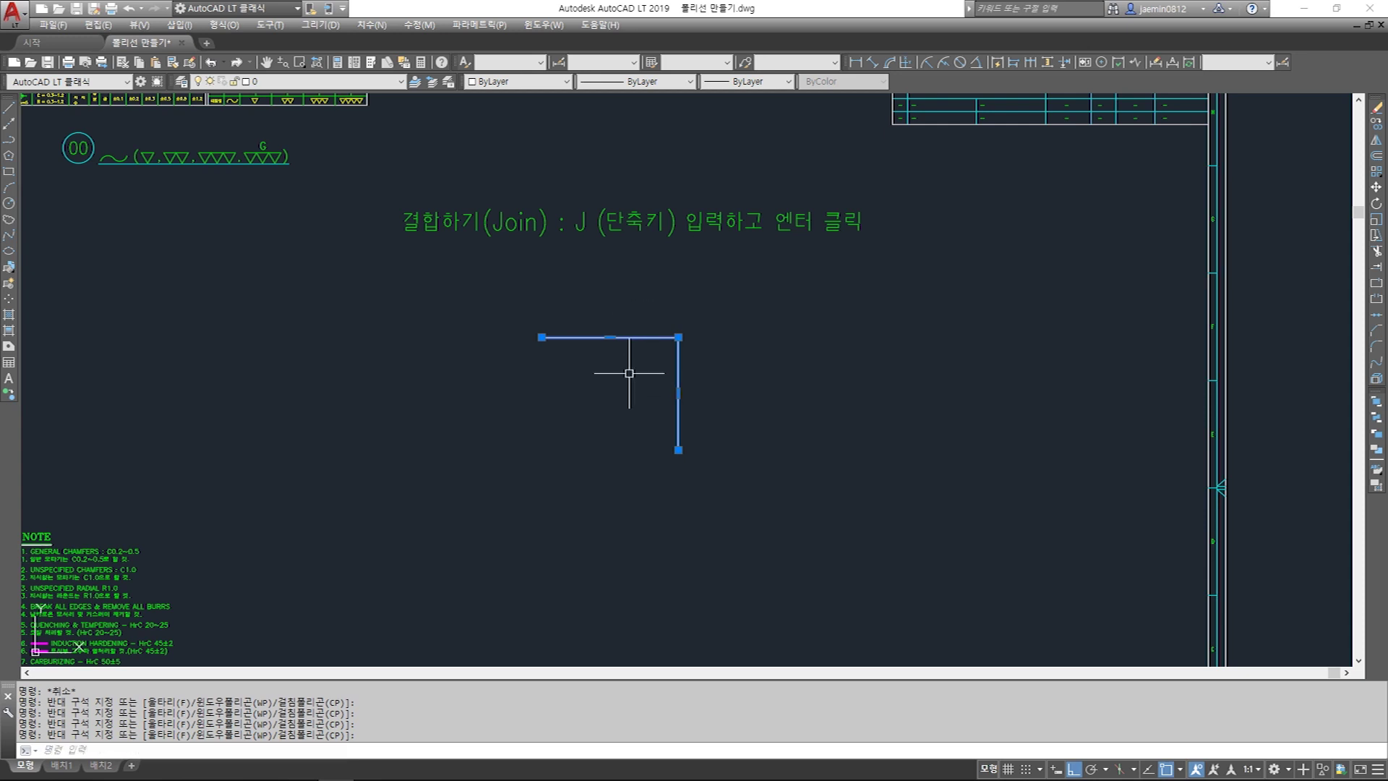
pyautogui.press('Escape')
pyautogui.click(713, 362)
pyautogui.click(625, 383)
pyautogui.click(611, 388)
pyautogui.click(610, 357)
pyautogui.press('Escape')
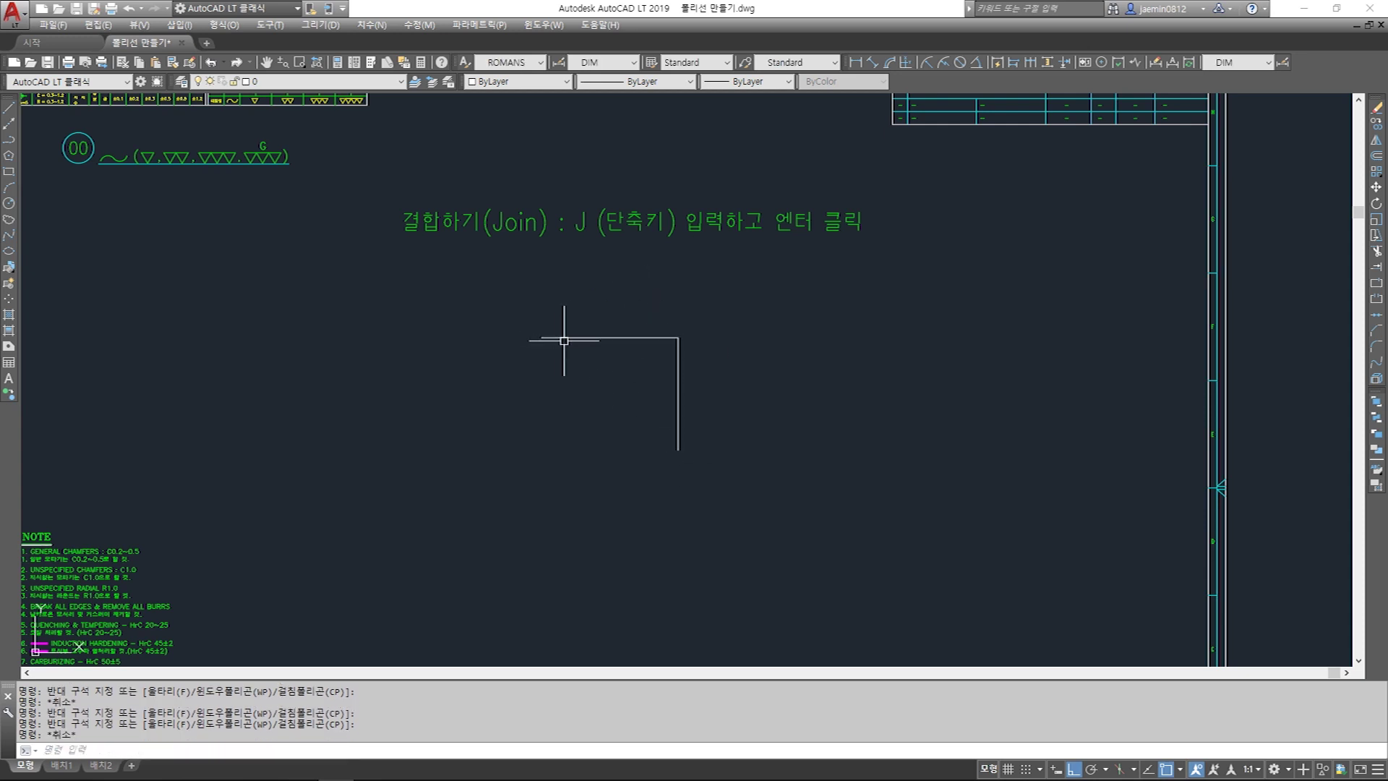
pyautogui.click(703, 364)
pyautogui.click(632, 390)
pyautogui.click(705, 360)
pyautogui.click(638, 389)
# Step: Draw a horizontal line running right from the lower end of the polyline's vertical segment
pyautogui.moveTo(678, 450)
pyautogui.press('Escape')
pyautogui.write('l')
pyautogui.press('Return')
pyautogui.click(678, 449)
pyautogui.click(772, 470)
pyautogui.press('Escape')
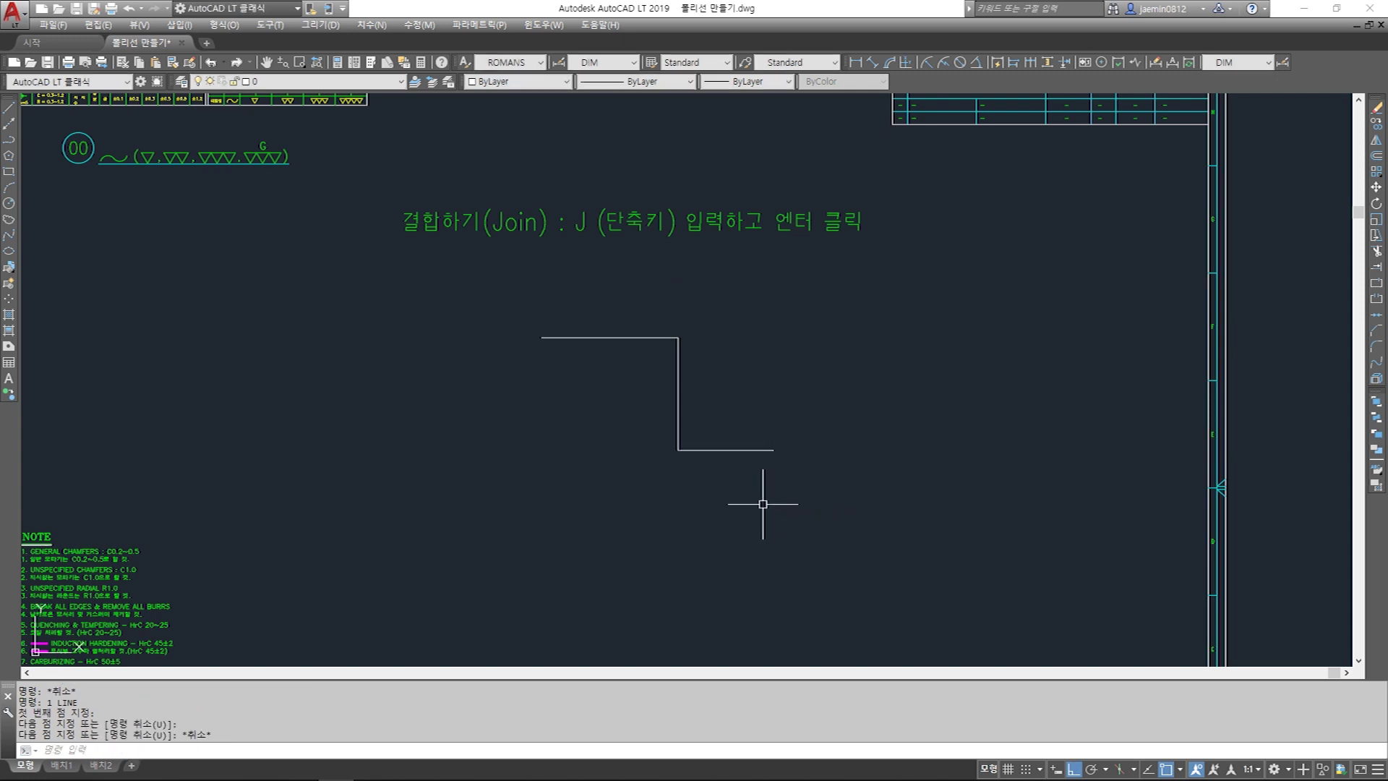
# Step: Join the lower horizontal line to the existing polyline
pyautogui.write('j')
pyautogui.press('Return')
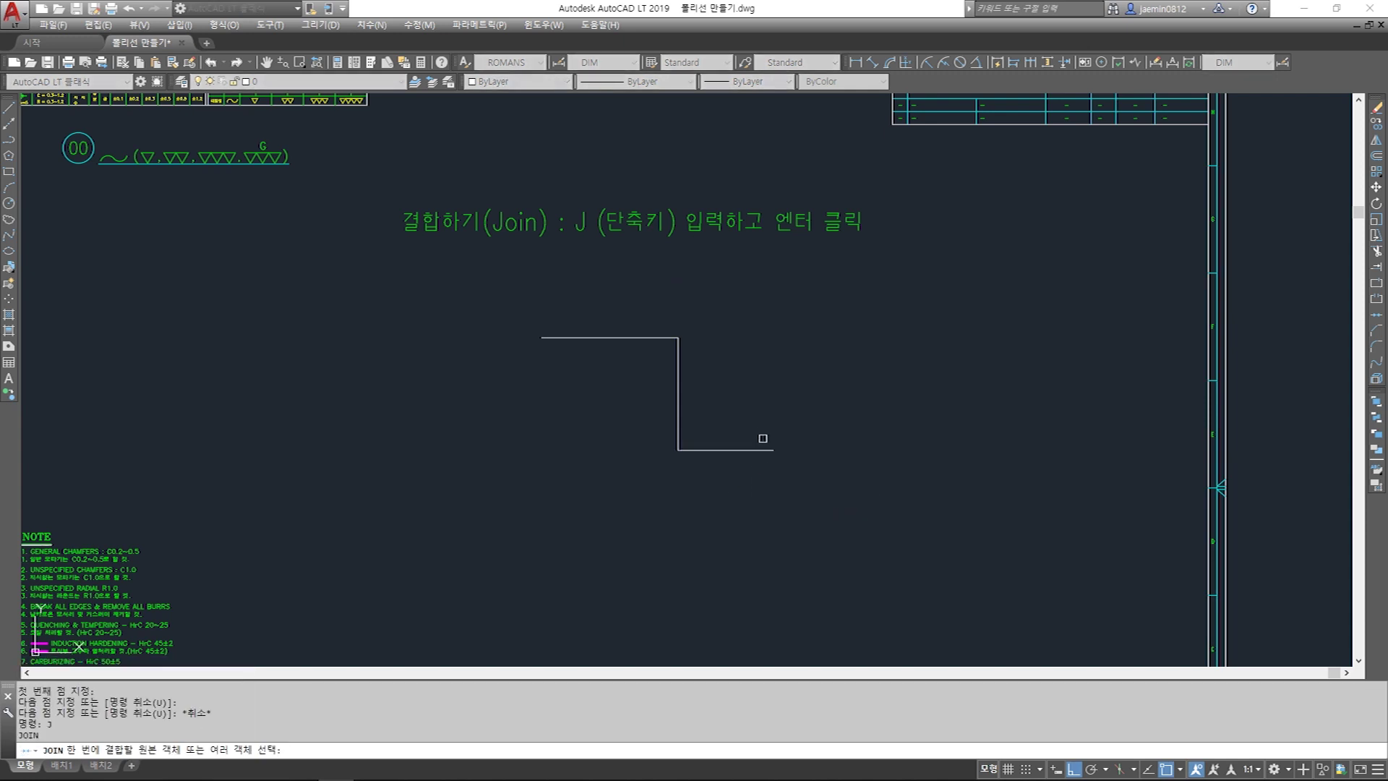
pyautogui.click(768, 289)
pyautogui.click(574, 529)
pyautogui.click(825, 321)
pyautogui.click(483, 486)
pyautogui.press('Return')
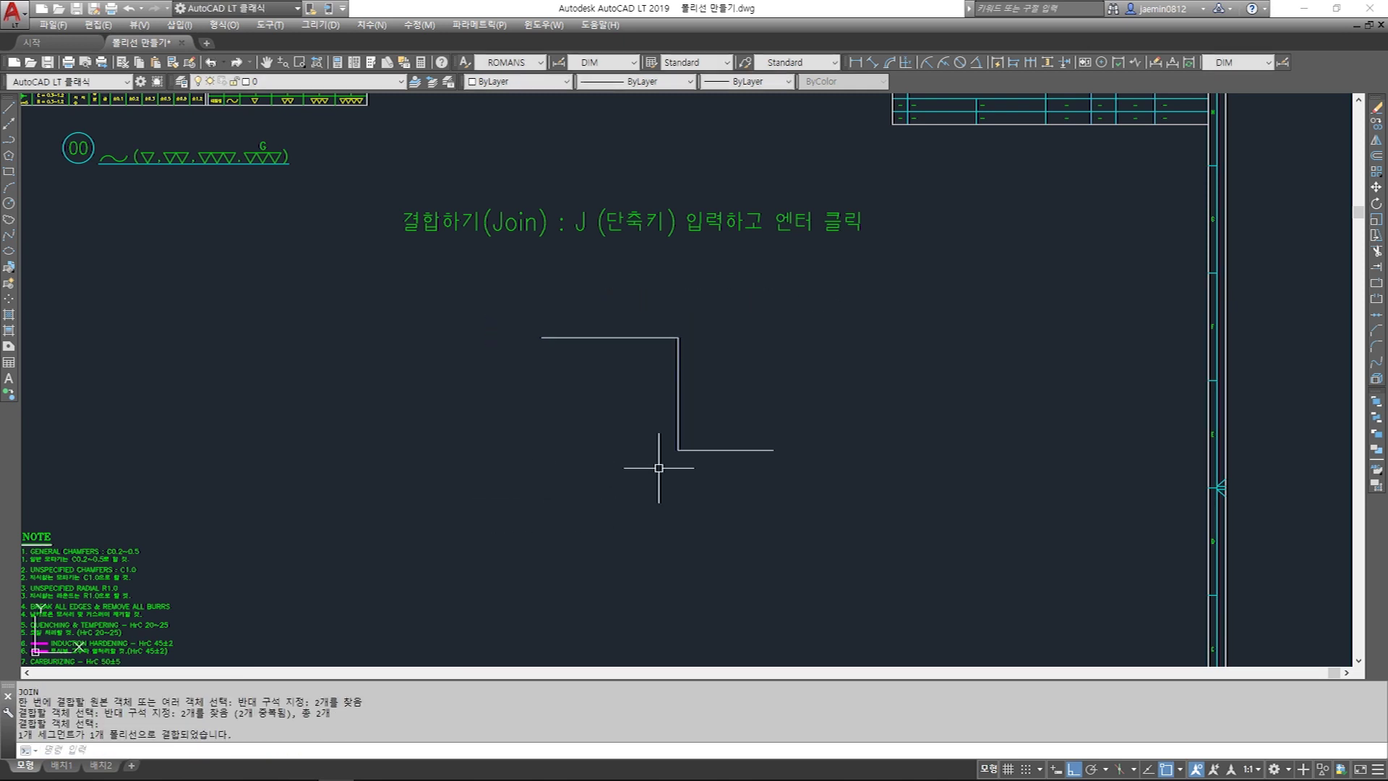
# Step: Select the extended polyline to check whether all three segments behave as one object
pyautogui.click(710, 370)
pyautogui.click(663, 389)
pyautogui.click(710, 374)
pyautogui.click(646, 399)
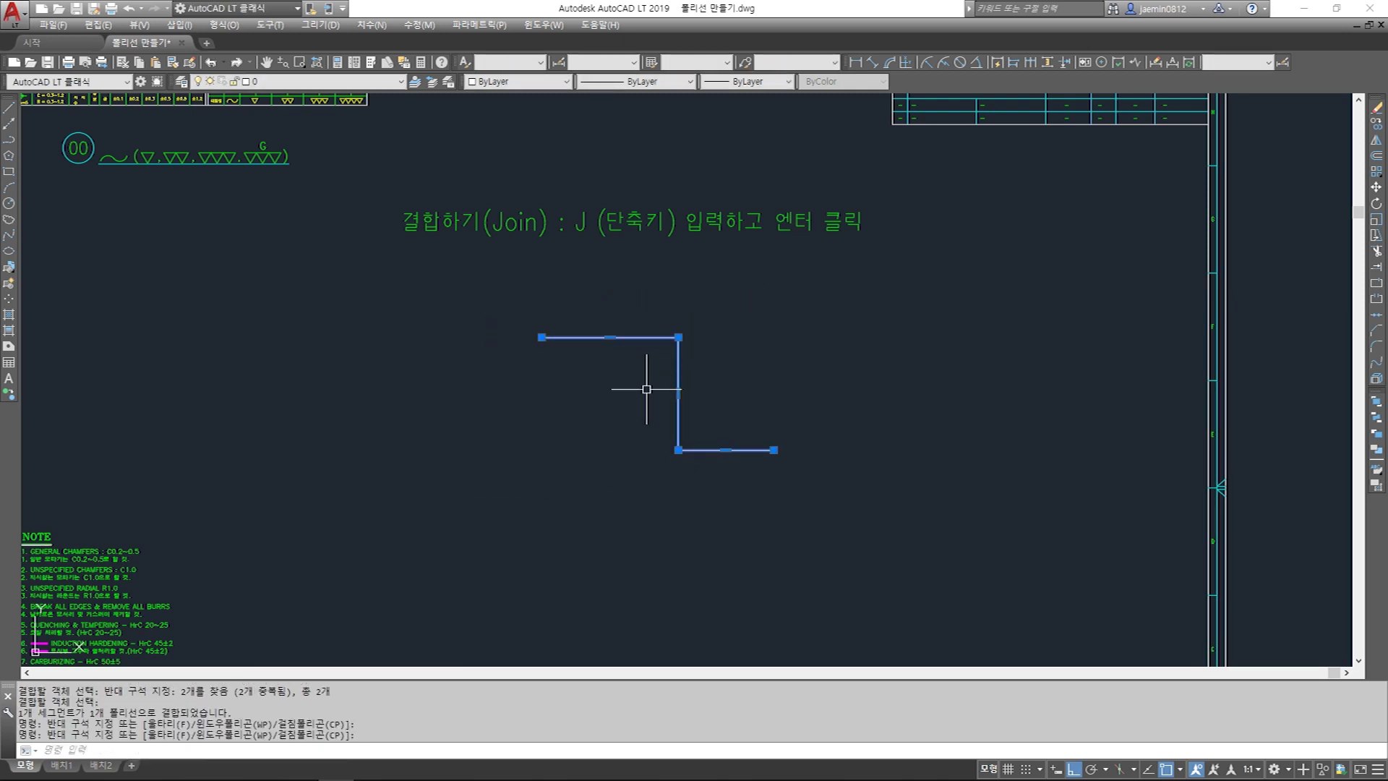
pyautogui.moveTo(555, 337)
pyautogui.press('Escape')
pyautogui.press('Escape')
pyautogui.press('Escape')
pyautogui.press('Escape')
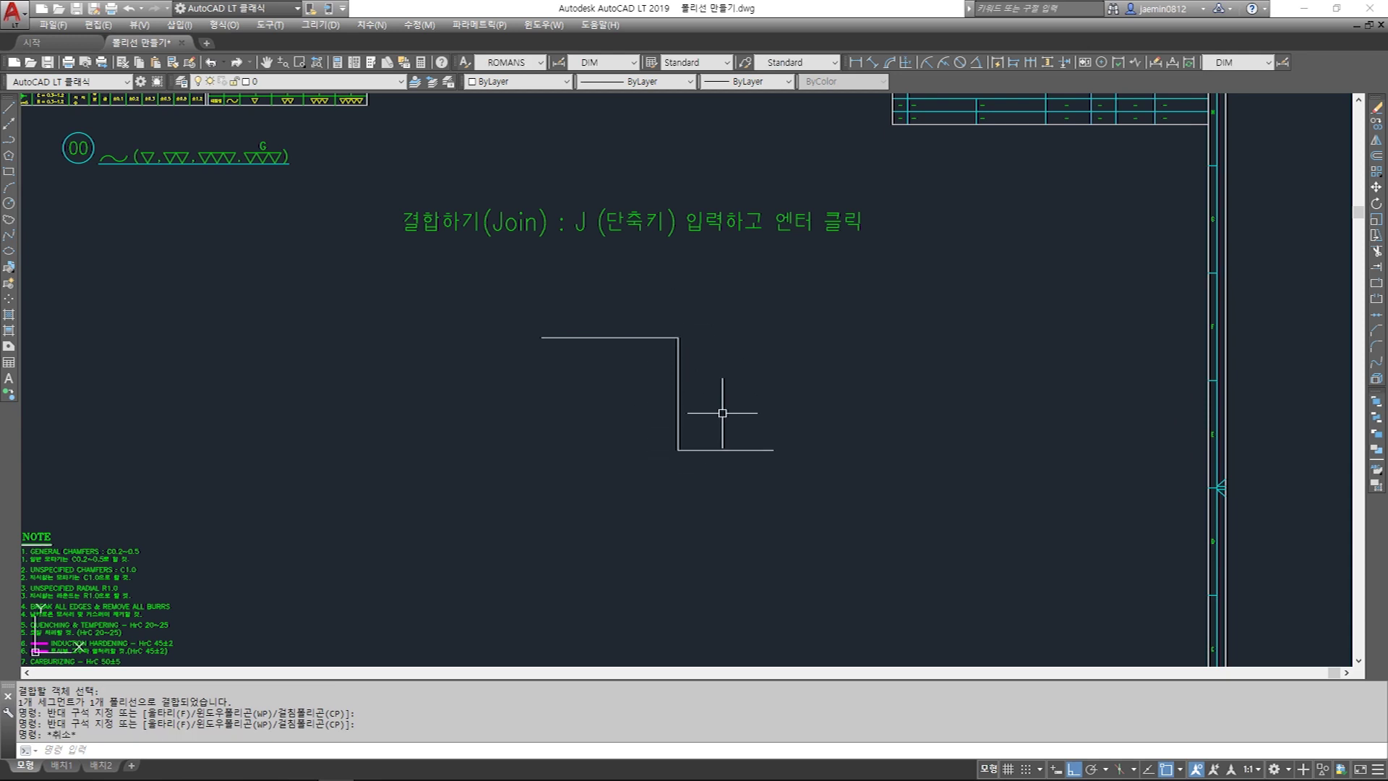
# Step: Draw a separate horizontal line to the right of the polyline, without touching it
pyautogui.write('l')
pyautogui.press('Return')
pyautogui.click(781, 332)
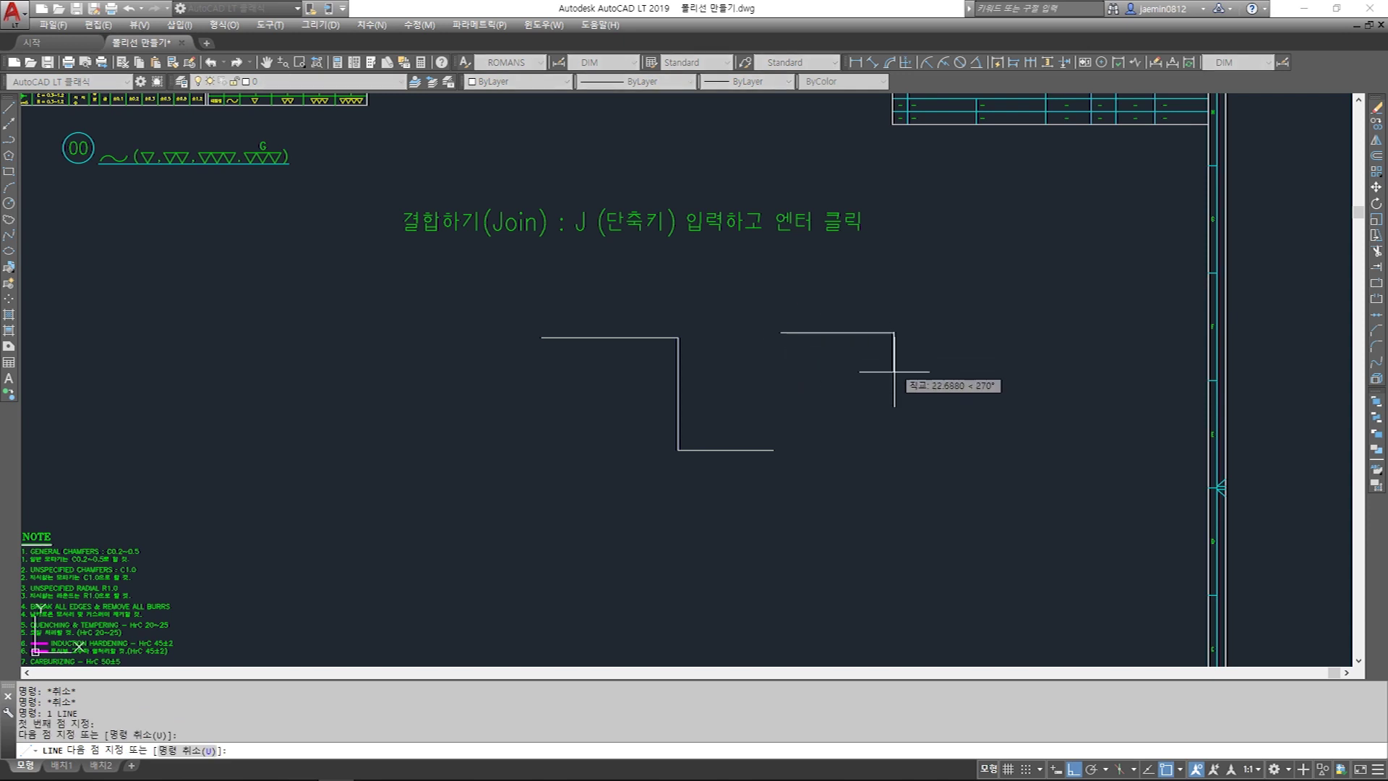
pyautogui.click(894, 383)
pyautogui.press('Escape')
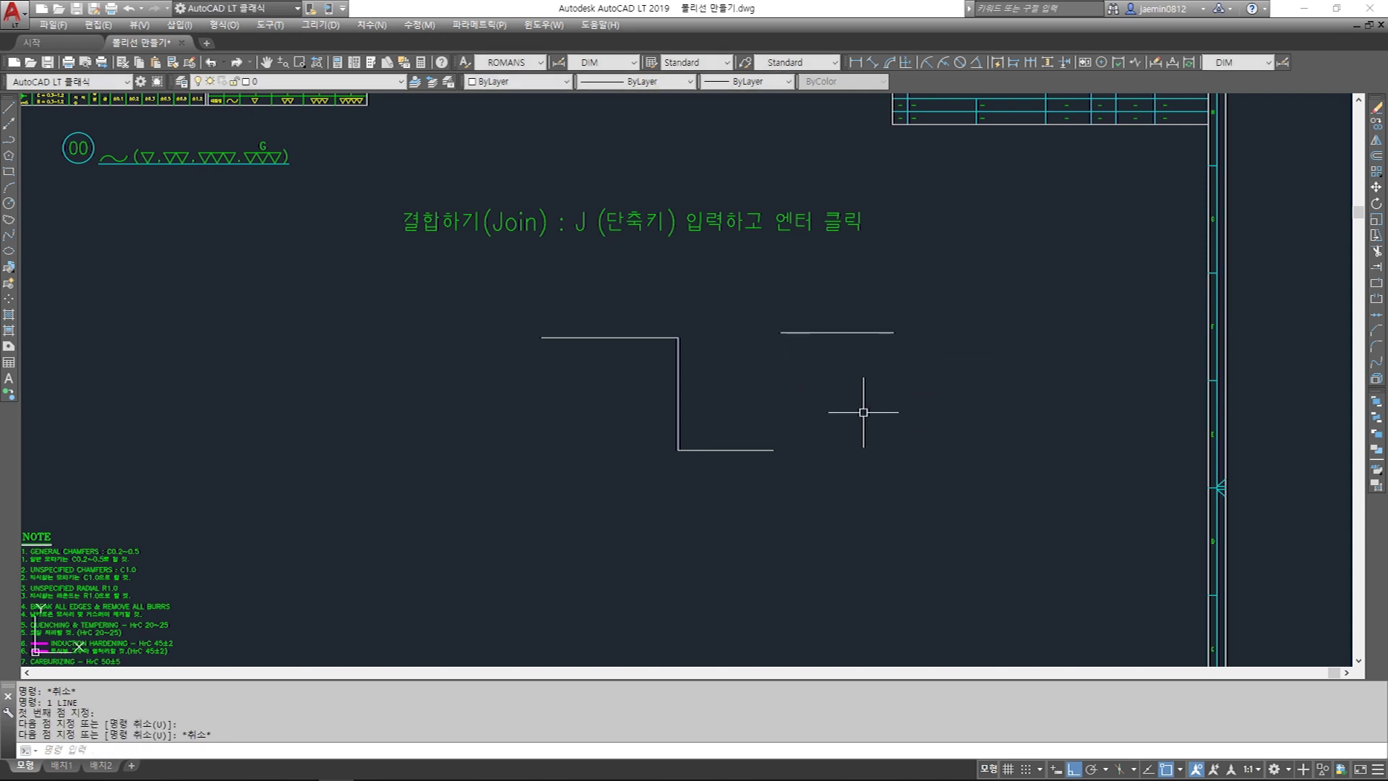
# Step: Try to join the detached horizontal line on its own
pyautogui.write('J')
pyautogui.press('Return')
pyautogui.click(883, 309)
pyautogui.click(801, 394)
pyautogui.click(886, 303)
pyautogui.click(793, 379)
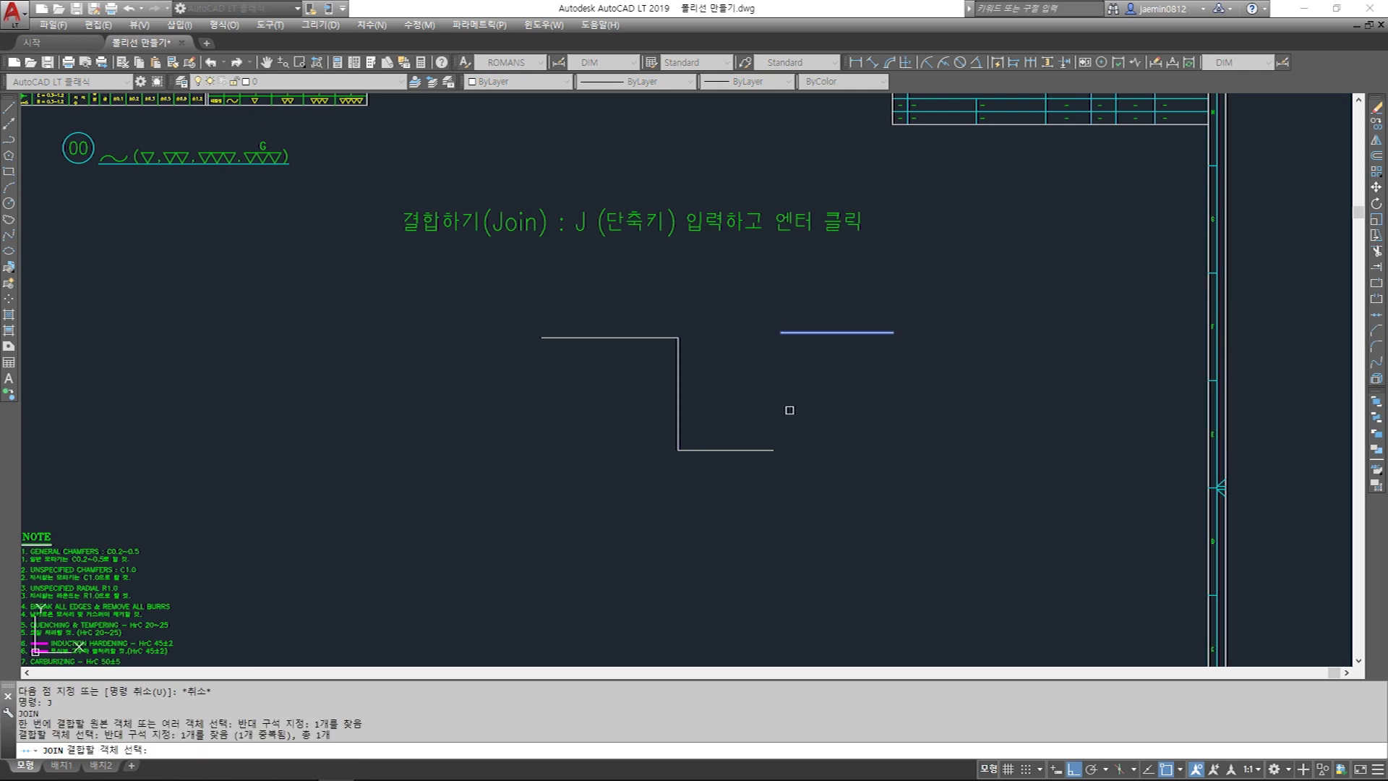
pyautogui.press('Return')
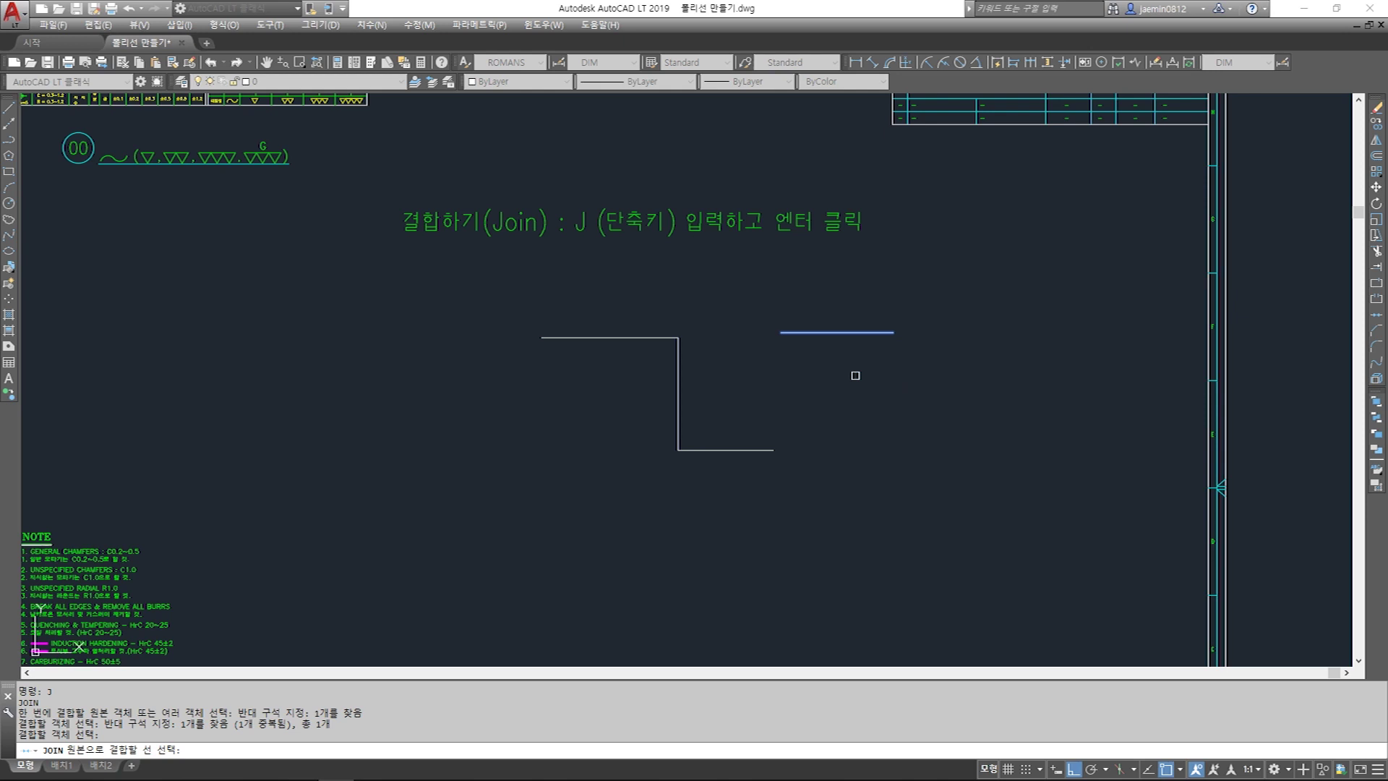
pyautogui.press('Escape')
# Step: Move the polyline and the detached horizontal line together to the left
pyautogui.write('m')
pyautogui.press('Return')
pyautogui.click(852, 272)
pyautogui.click(595, 520)
pyautogui.press('Return')
pyautogui.click(841, 501)
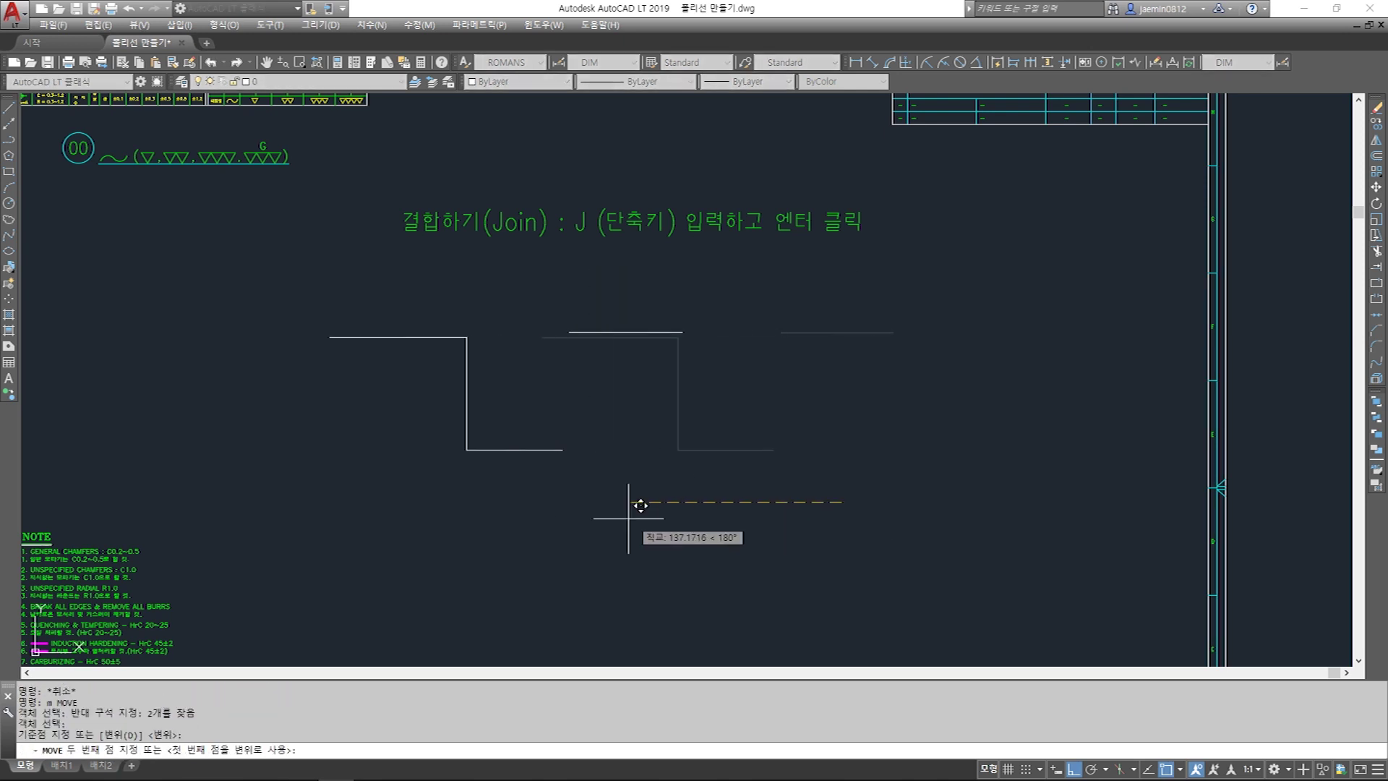
pyautogui.click(568, 521)
pyautogui.press('Escape')
# Step: Move the detached horizontal line a short distance right, farther away from the polyline
pyautogui.moveTo(707, 415); pyautogui.dragTo(731, 428, button='middle')
pyautogui.press('Escape')
pyautogui.write('m')
pyautogui.press('Return')
pyautogui.click(695, 304)
pyautogui.click(612, 400)
pyautogui.press('Return')
pyautogui.click(718, 400)
pyautogui.click(796, 398)
pyautogui.press('Escape')
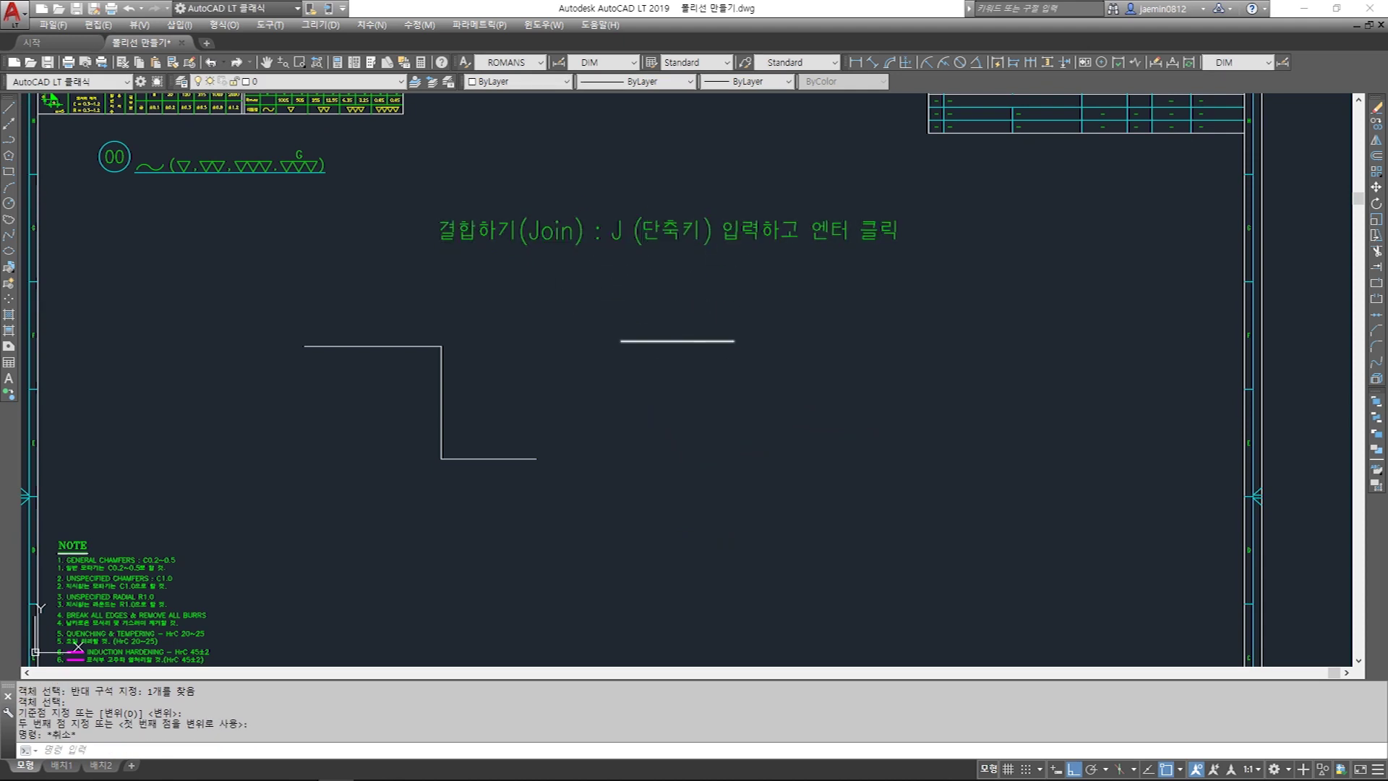
# Step: Draw a vertical line just beyond the detached horizontal line's right end, leaving a gap between them
pyautogui.write('l')
pyautogui.press('Return')
pyautogui.click(745, 345)
pyautogui.click(745, 445)
pyautogui.press('Escape')
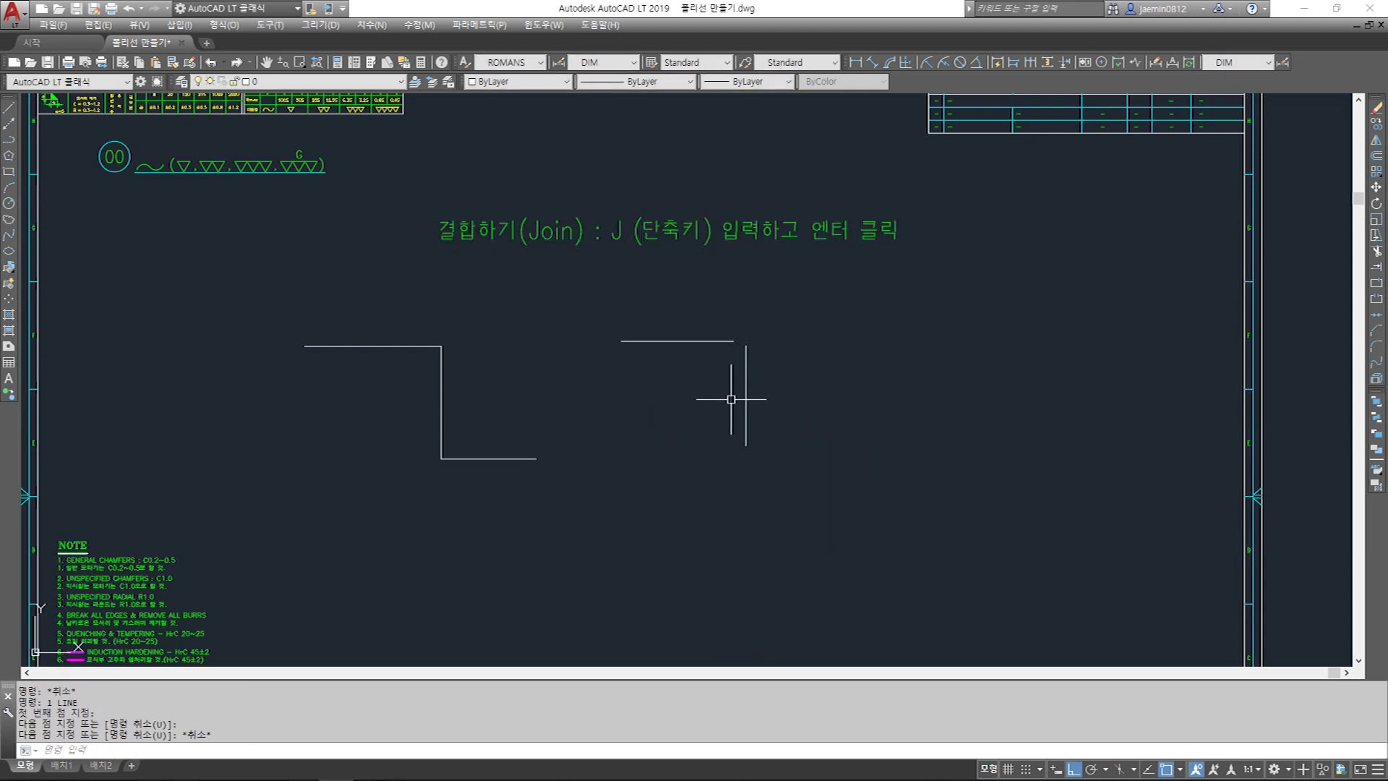
# Step: Try to join the detached horizontal line and the vertical line that does not touch it
pyautogui.scroll(2, 731, 399)
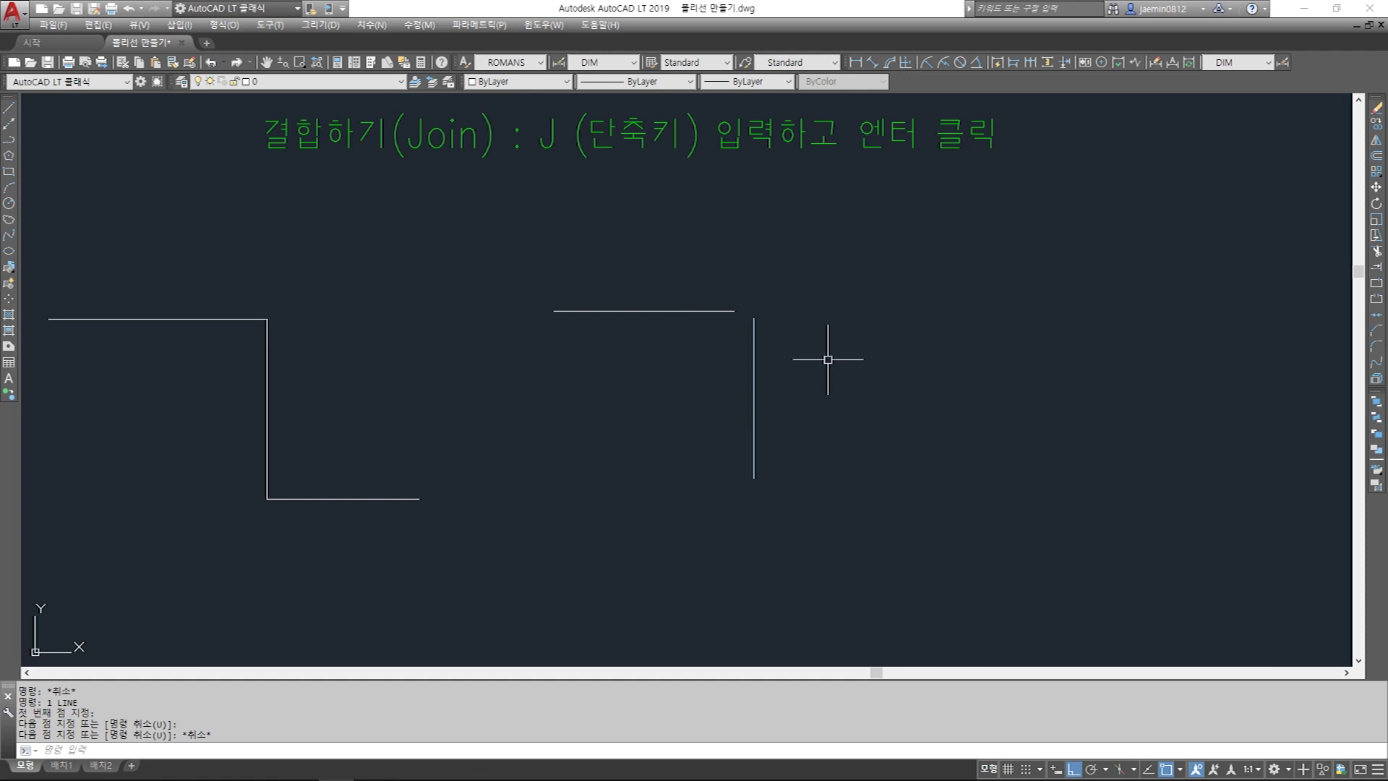
pyautogui.write('j')
pyautogui.press('Return')
pyautogui.click(835, 250)
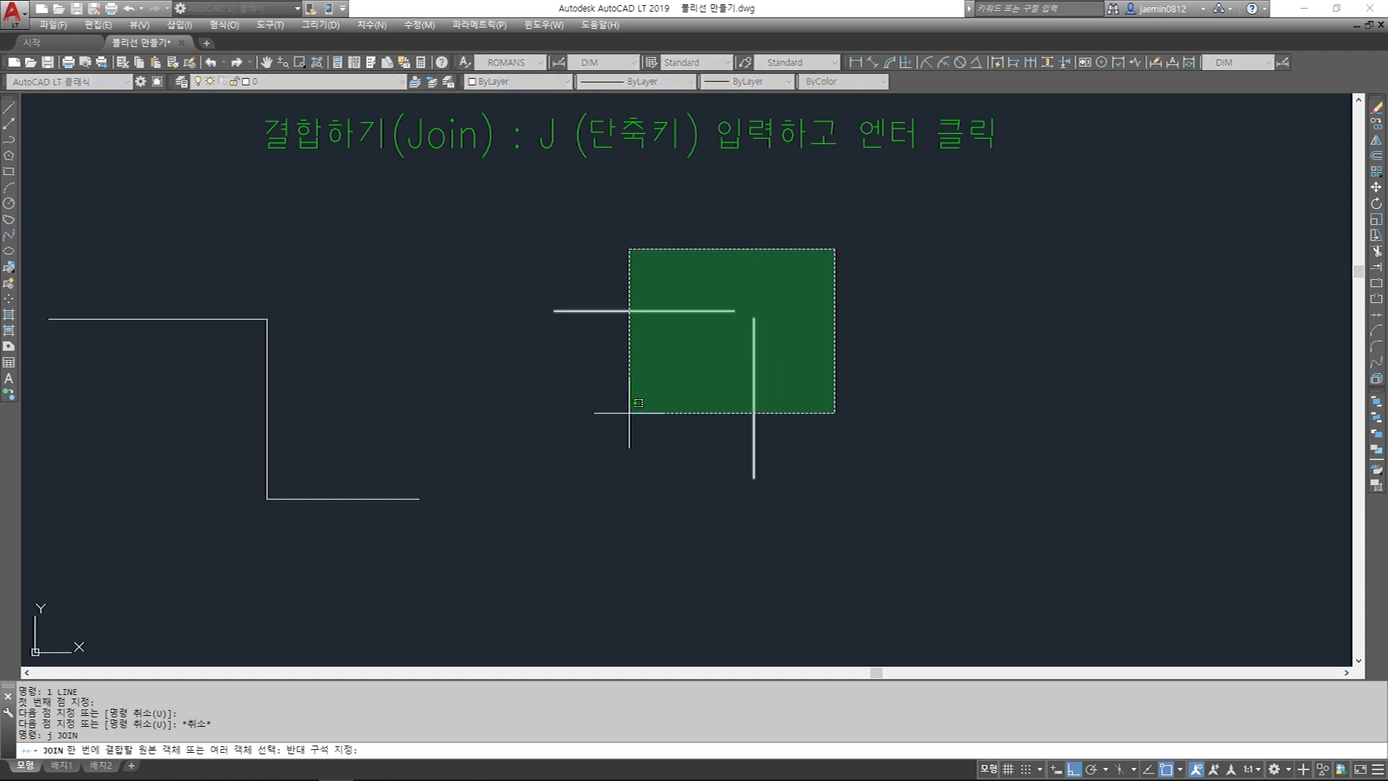
pyautogui.click(630, 413)
pyautogui.press('Return')
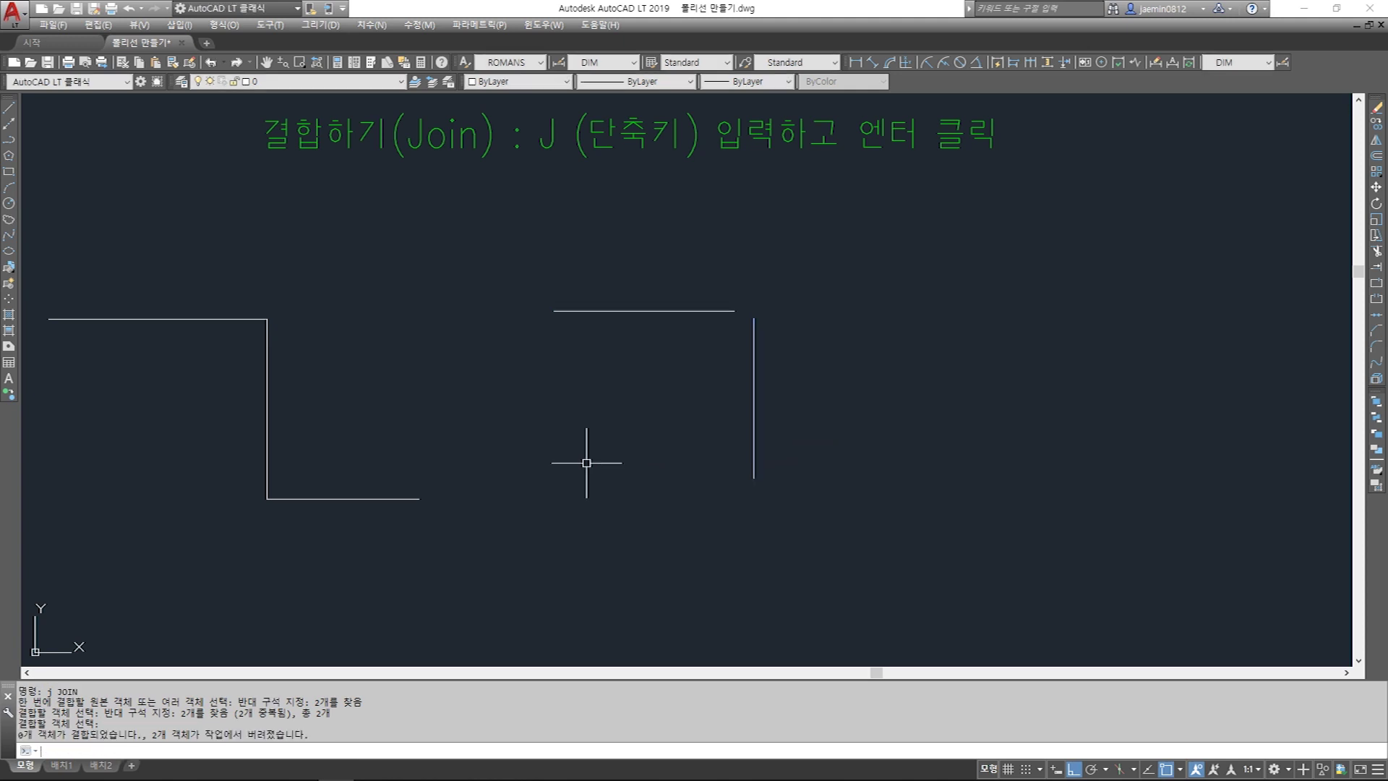
# Step: Select the vertical and horizontal lines in turn to check whether they are separate objects, and clear the selection
pyautogui.click(829, 337)
pyautogui.click(719, 387)
pyautogui.click(707, 388)
pyautogui.click(644, 280)
pyautogui.click(665, 243)
pyautogui.click(629, 350)
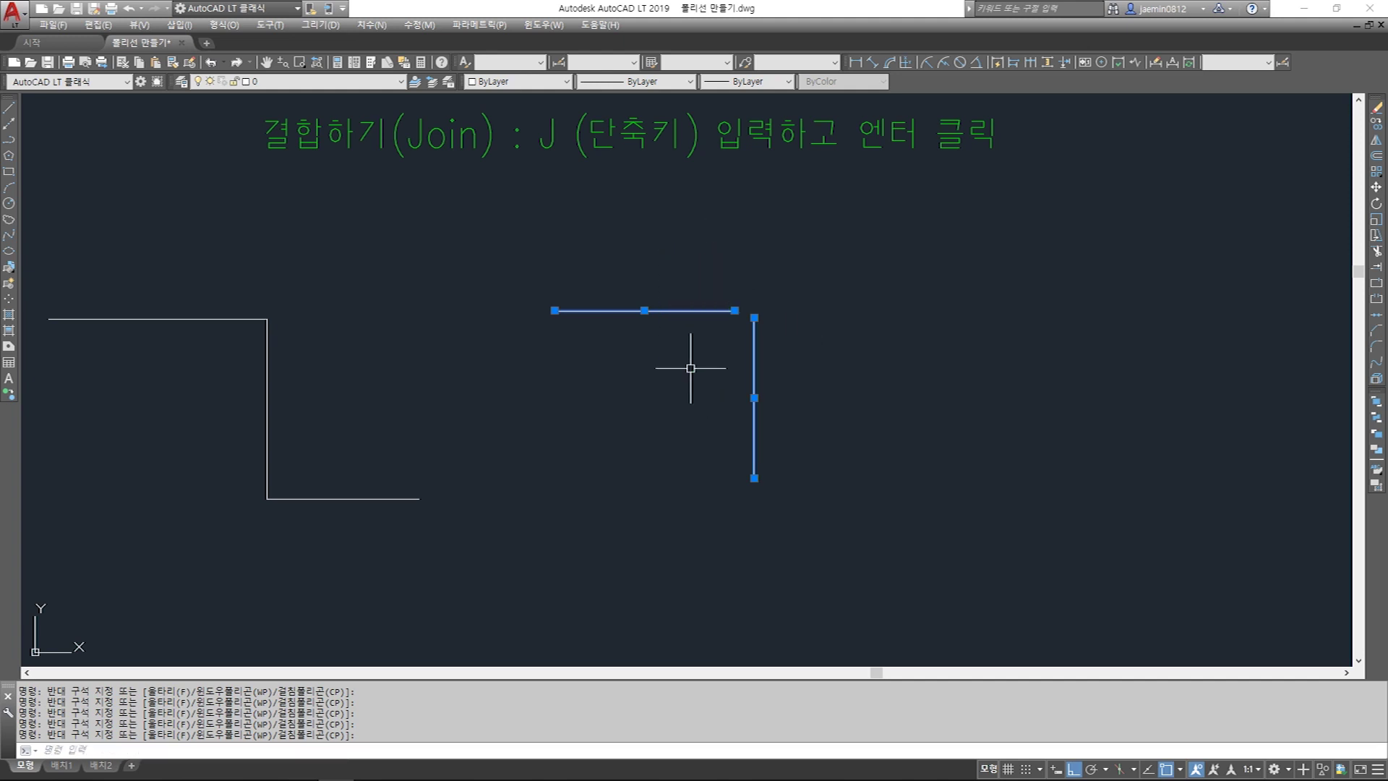
pyautogui.press('Escape')
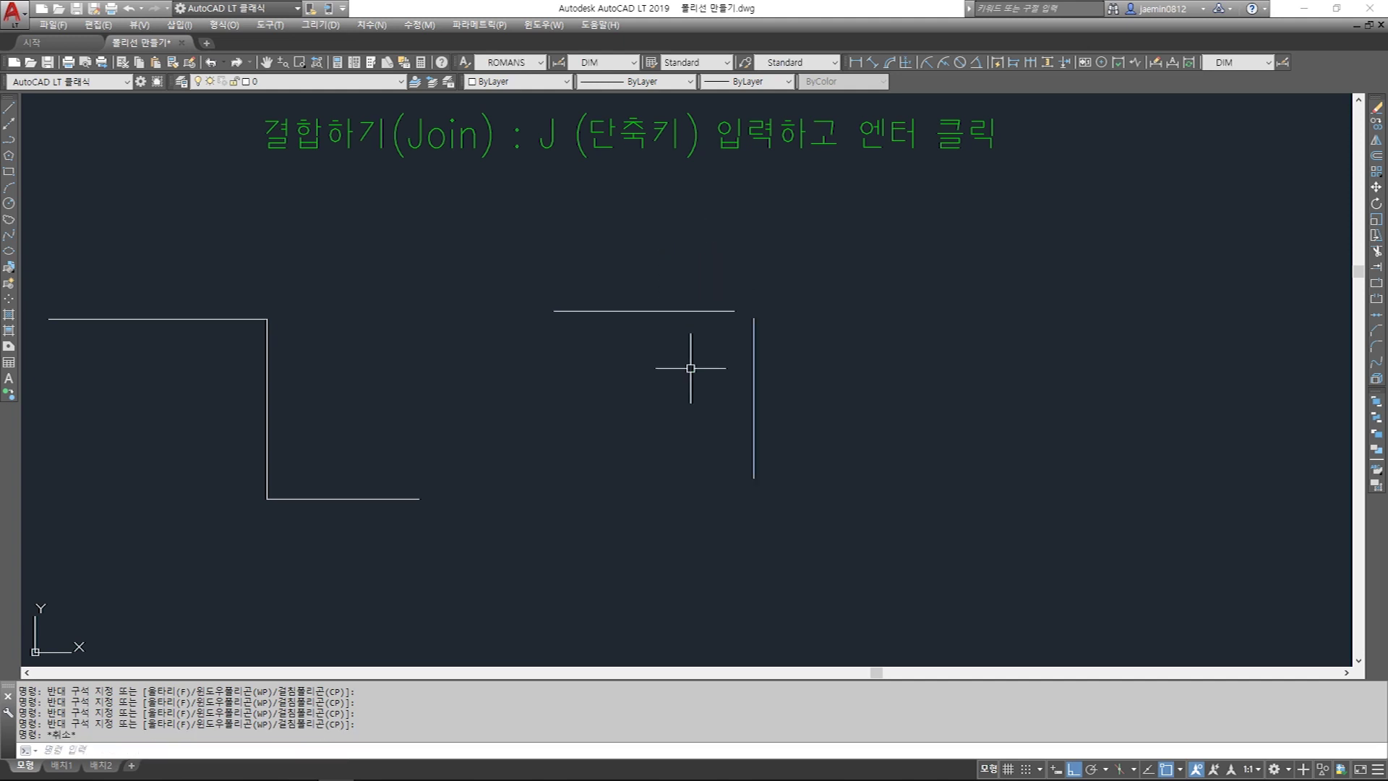
# Step: Move the vertical line so its upper endpoint meets the right end of the horizontal line
pyautogui.write('m')
pyautogui.press('Return')
pyautogui.click(766, 340)
pyautogui.click(723, 376)
pyautogui.press('Return')
pyautogui.click(753, 318)
pyautogui.click(747, 297)
# Step: Draw a horizontal line to the right from the lower endpoint of the vertical line
pyautogui.write('l')
pyautogui.press('Return')
pyautogui.click(735, 471)
pyautogui.click(831, 471)
pyautogui.press('Escape')
# Step: Move the lower horizontal line a short distance right, leaving a gap to the vertical line
pyautogui.write('m')
pyautogui.press('Return')
pyautogui.click(830, 432)
pyautogui.click(798, 484)
pyautogui.press('Return')
pyautogui.click(838, 508)
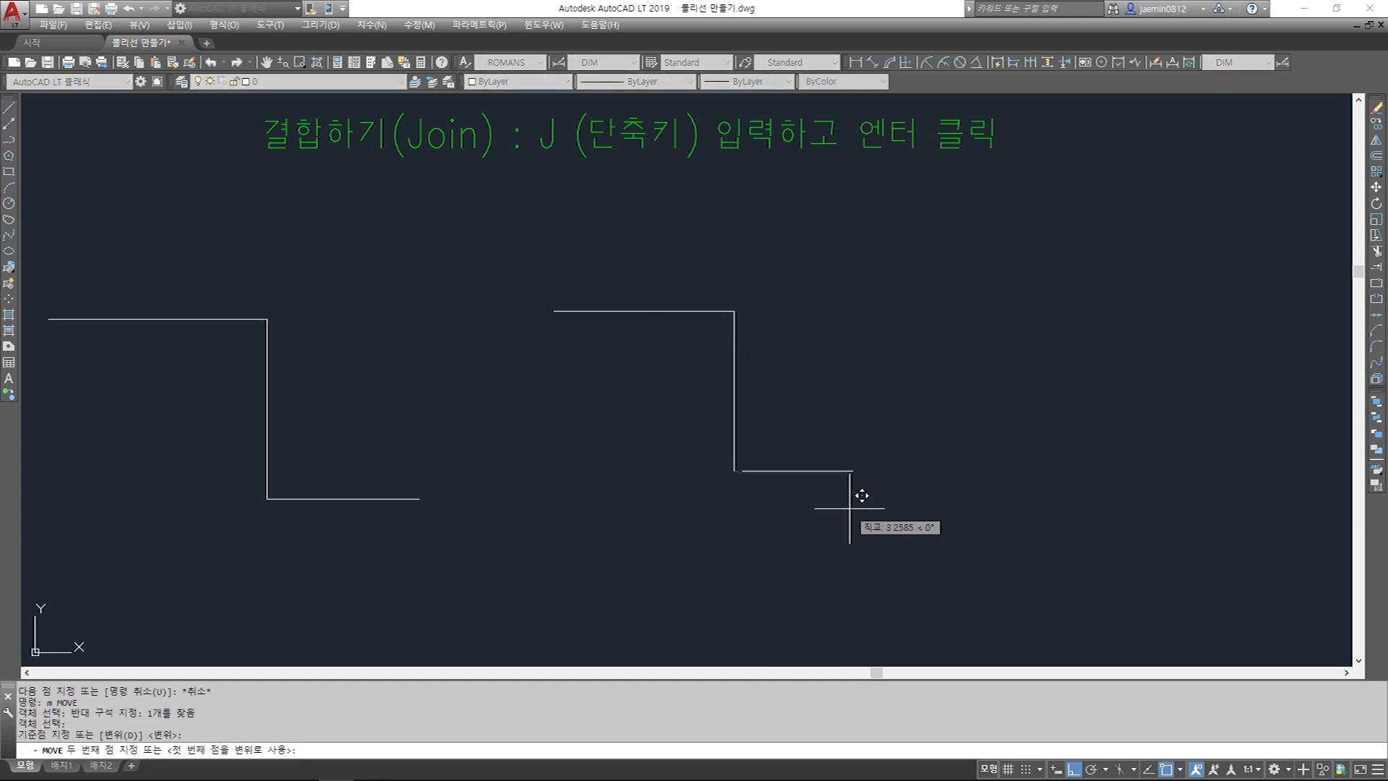
pyautogui.click(848, 508)
pyautogui.press('Escape')
pyautogui.scroll(4, 746, 480)
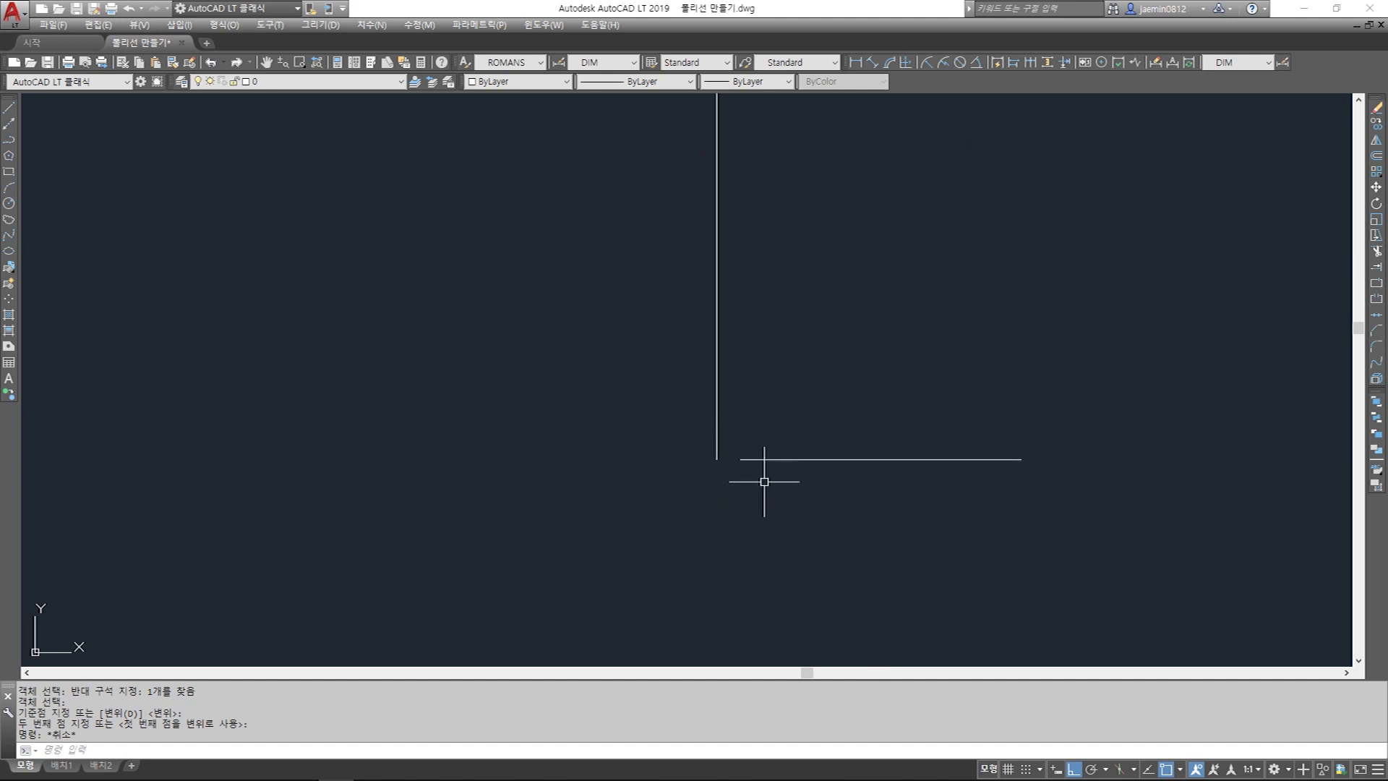
# Step: Apply Join to all three lines of the right-hand figure, including the lower line across the gap
pyautogui.scroll(-4, 763, 484)
pyautogui.write('j')
pyautogui.press('Return')
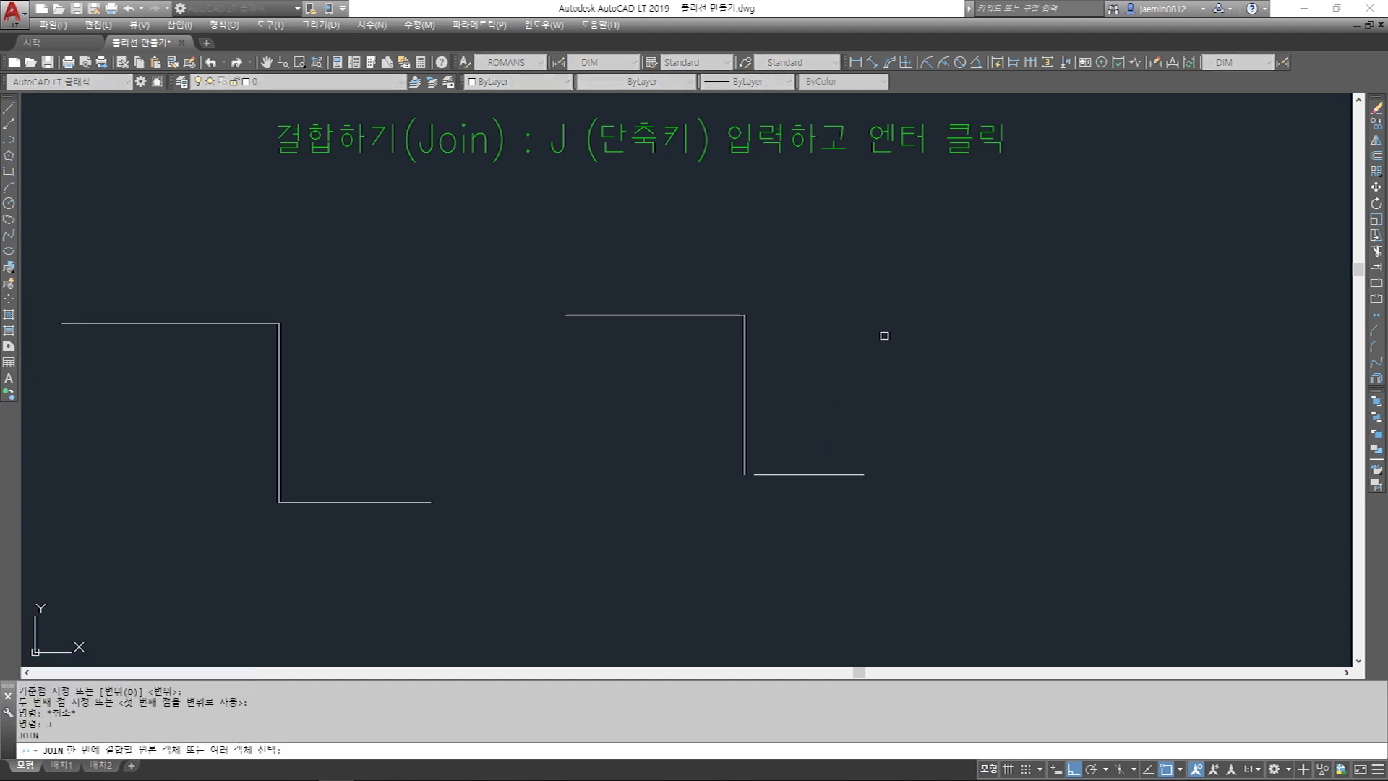
pyautogui.click(921, 256)
pyautogui.click(634, 498)
pyautogui.click(902, 289)
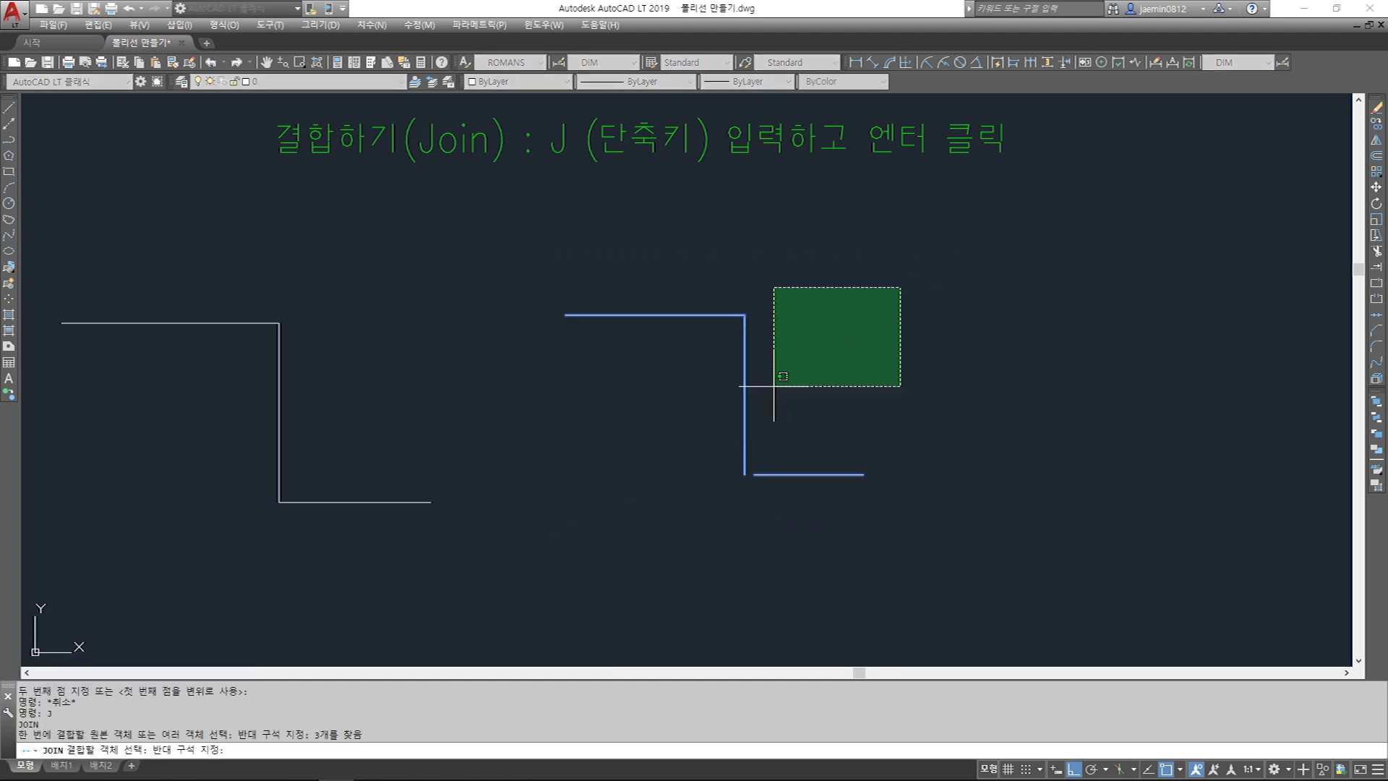
pyautogui.click(568, 530)
pyautogui.press('Return')
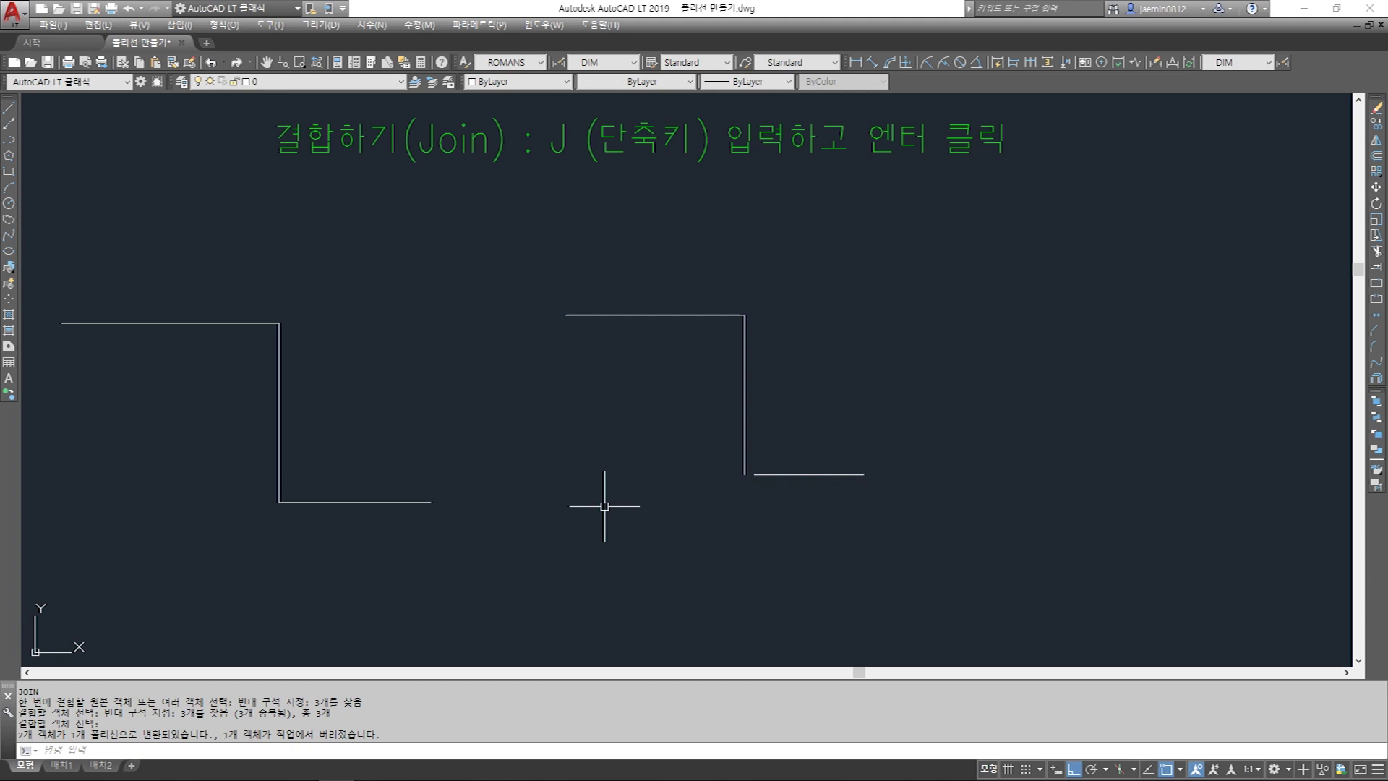
# Step: Select the upper corner figure and the lower line separately to check which segments belong to the joined polyline
pyautogui.click(814, 390)
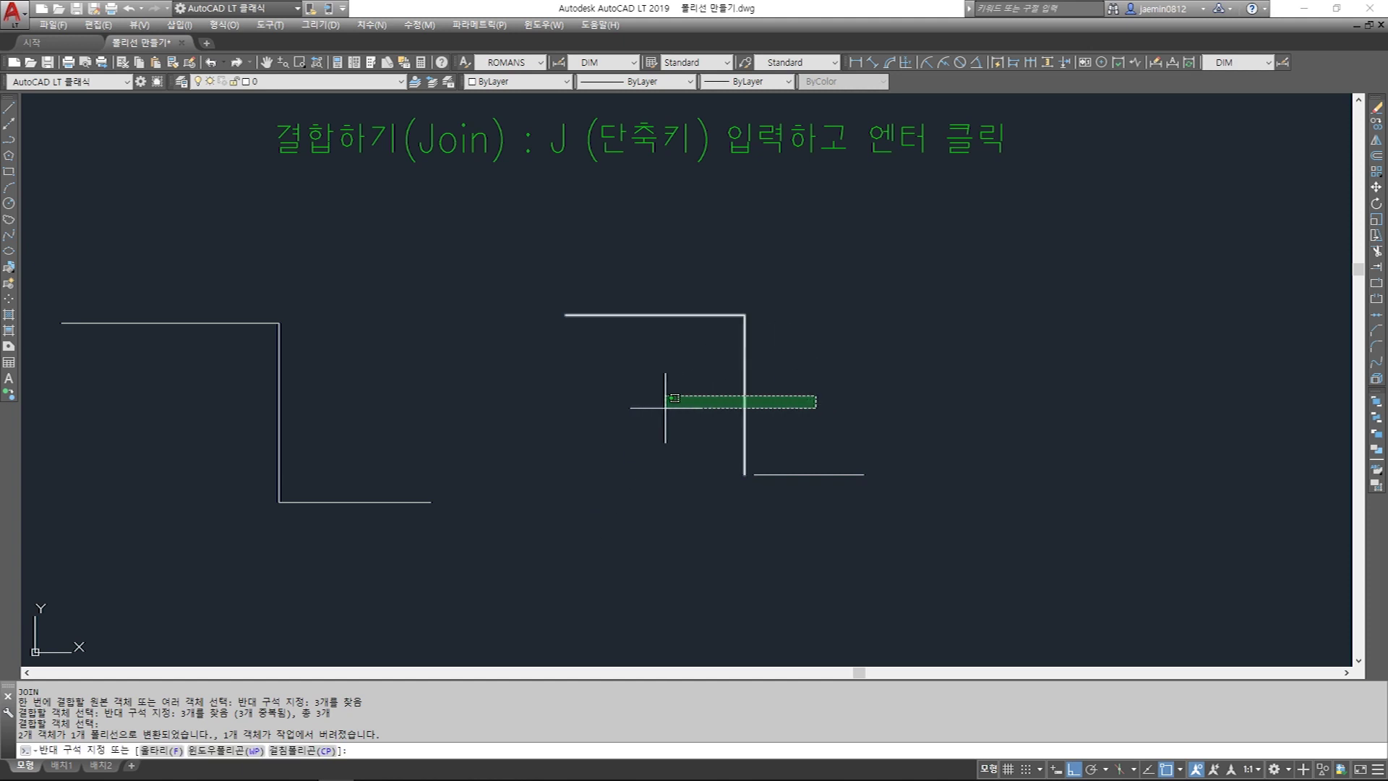
pyautogui.click(660, 405)
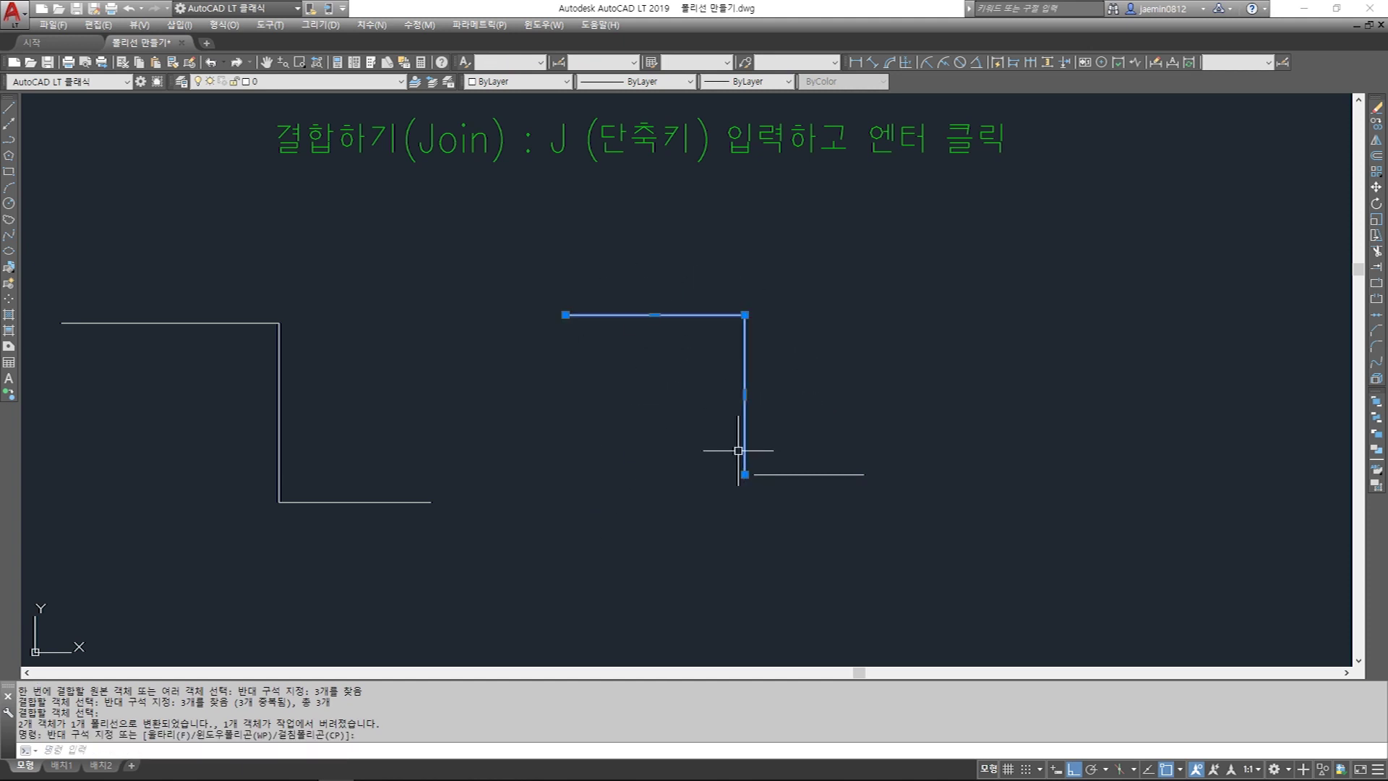
pyautogui.click(820, 428)
pyautogui.click(799, 515)
pyautogui.press('Escape')
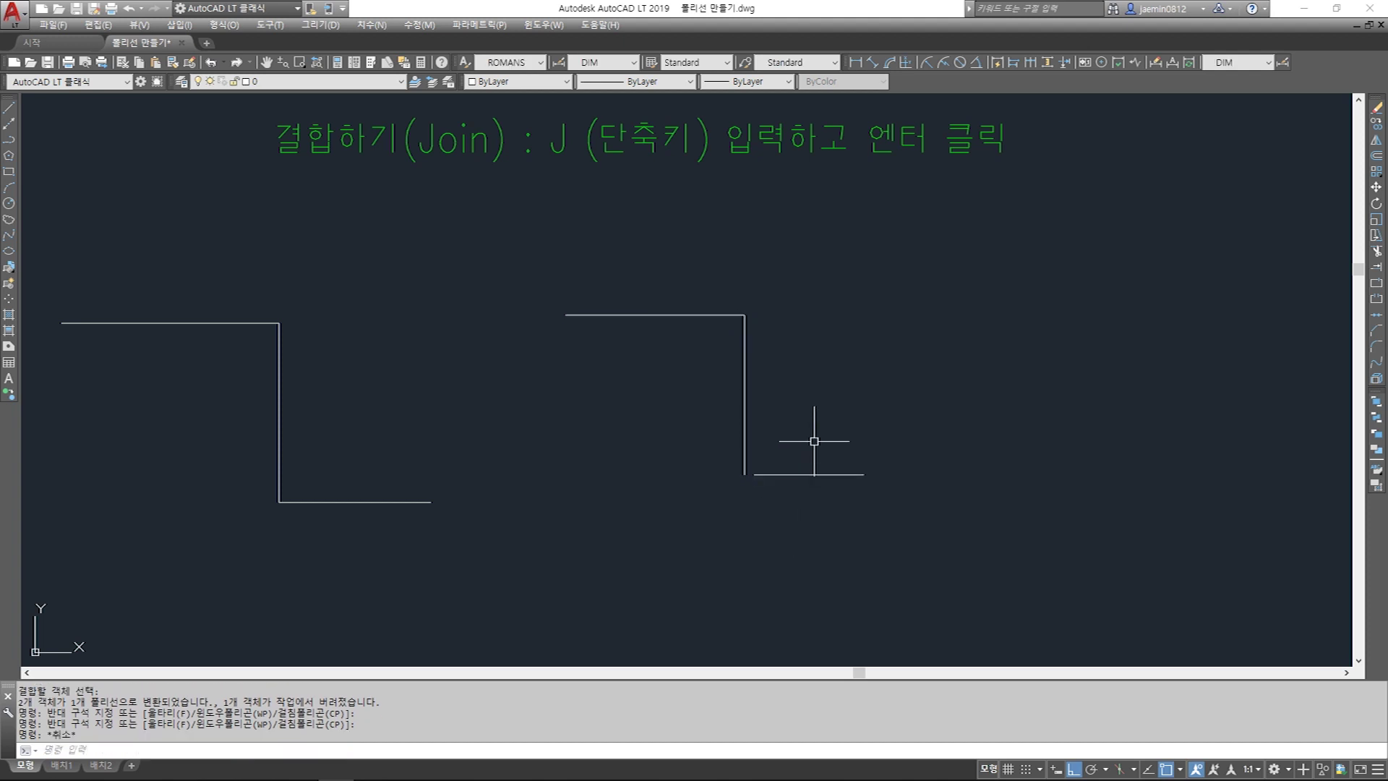
pyautogui.click(815, 443)
pyautogui.click(796, 525)
pyautogui.click(823, 439)
pyautogui.click(788, 510)
pyautogui.click(817, 434)
pyautogui.click(796, 489)
pyautogui.click(804, 465)
pyautogui.click(777, 481)
pyautogui.press('Escape')
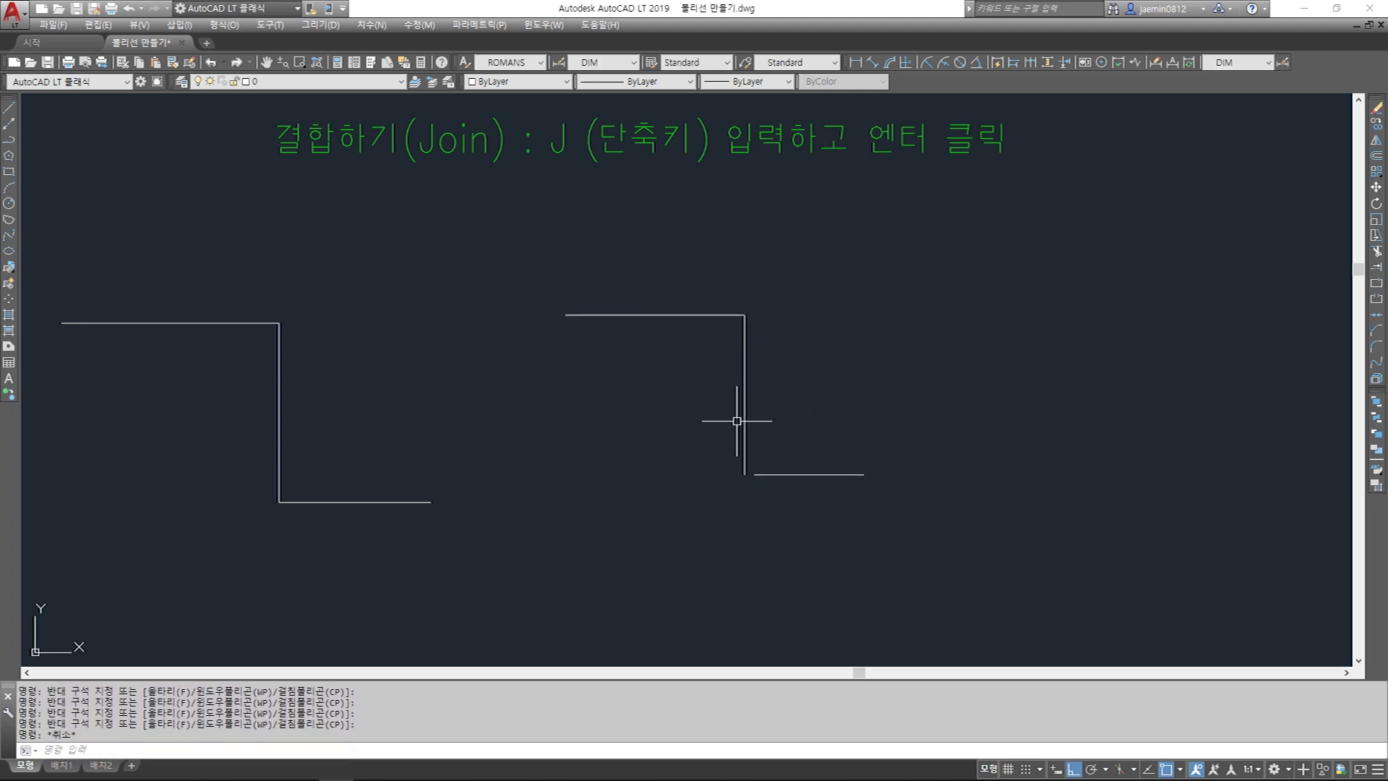
pyautogui.click(811, 434)
pyautogui.click(771, 516)
pyautogui.click(816, 438)
pyautogui.click(788, 506)
pyautogui.click(822, 444)
pyautogui.click(785, 521)
pyautogui.click(819, 443)
pyautogui.click(787, 532)
pyautogui.press('Escape')
# Step: Move the Join note text left toward the sheet's left border
pyautogui.scroll(-3, 679, 286)
pyautogui.write('m')
pyautogui.press('Return')
pyautogui.click(792, 225)
pyautogui.click(557, 262)
pyautogui.press('Return')
pyautogui.click(790, 496)
pyautogui.click(629, 489)
pyautogui.press('Escape')
# Step: Copy the Join note text horizontally to the right side of the sheet
pyautogui.write('cc')
pyautogui.press('Return')
pyautogui.click(511, 279)
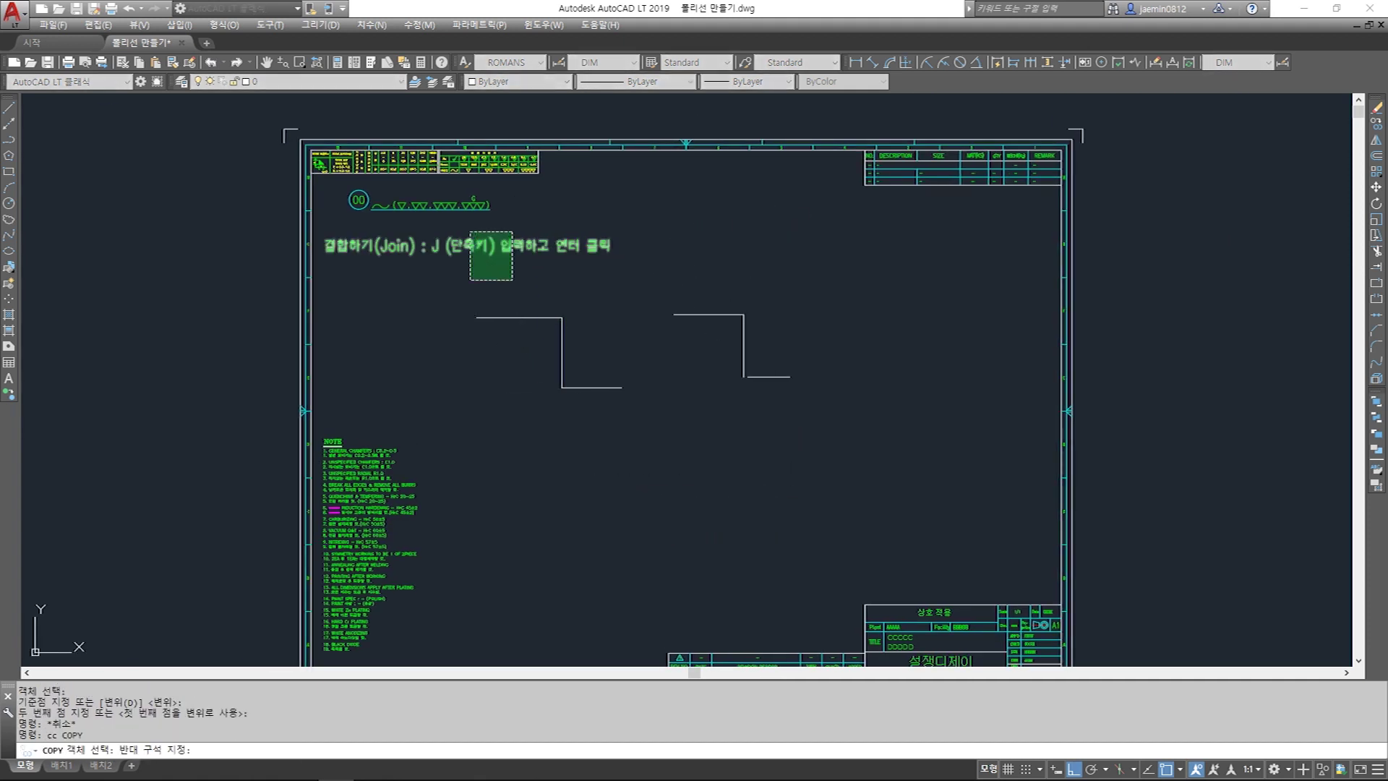
pyautogui.click(465, 232)
pyautogui.press('Return')
pyautogui.click(622, 262)
pyautogui.click(961, 262)
pyautogui.press('Escape')
# Step: Move both stepped line figures together to the left, beneath the original Join note
pyautogui.press('m')
pyautogui.press('Return')
pyautogui.click(831, 285)
pyautogui.click(449, 458)
pyautogui.press('Return')
pyautogui.click(748, 457)
pyautogui.click(618, 457)
pyautogui.press('Escape')
# Step: Replace the word "결합하기" in the copied note with "폴리선 만들기"
pyautogui.scroll(3, 798, 268)
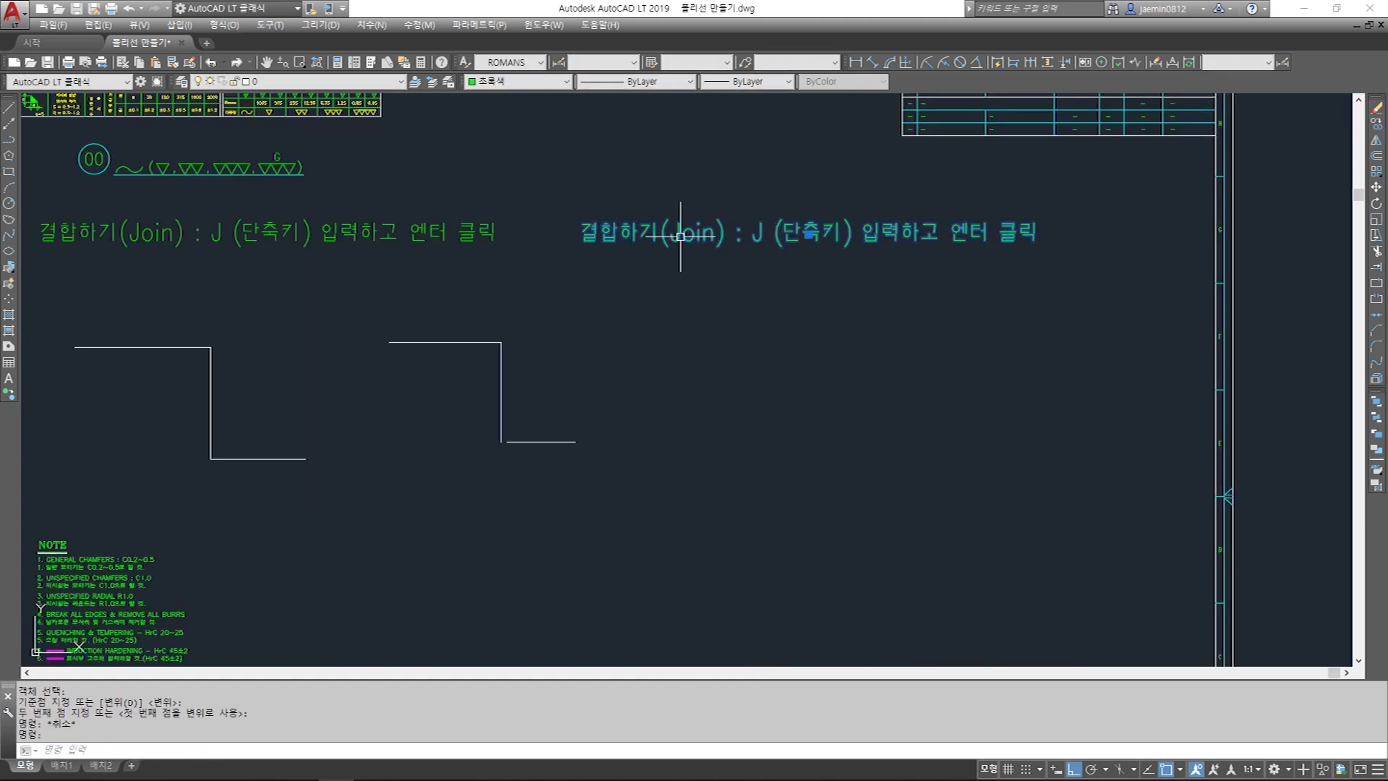
pyautogui.doubleClick(681, 242)
pyautogui.moveTo(659, 239); pyautogui.dragTo(570, 246)
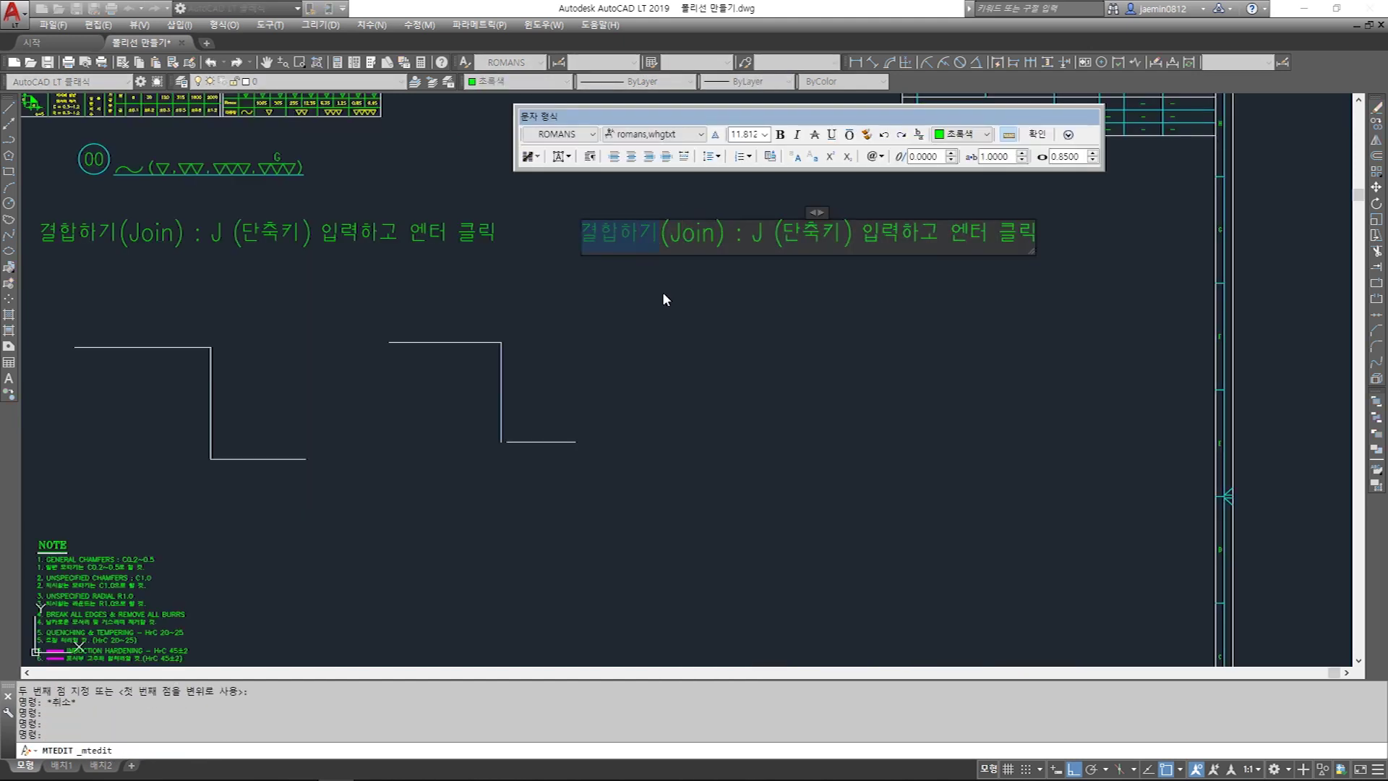
pyautogui.write('폴리선 마')
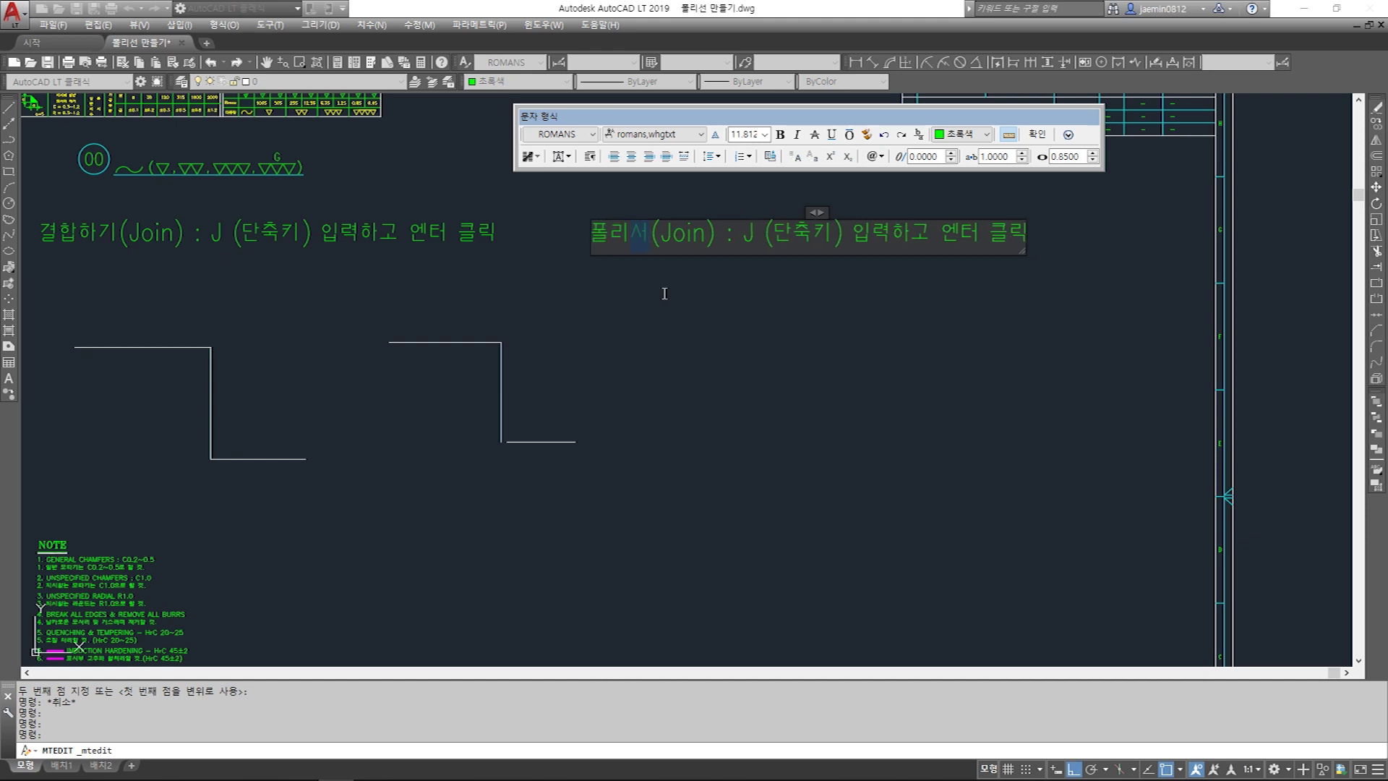
pyautogui.write('ㄴ들기')
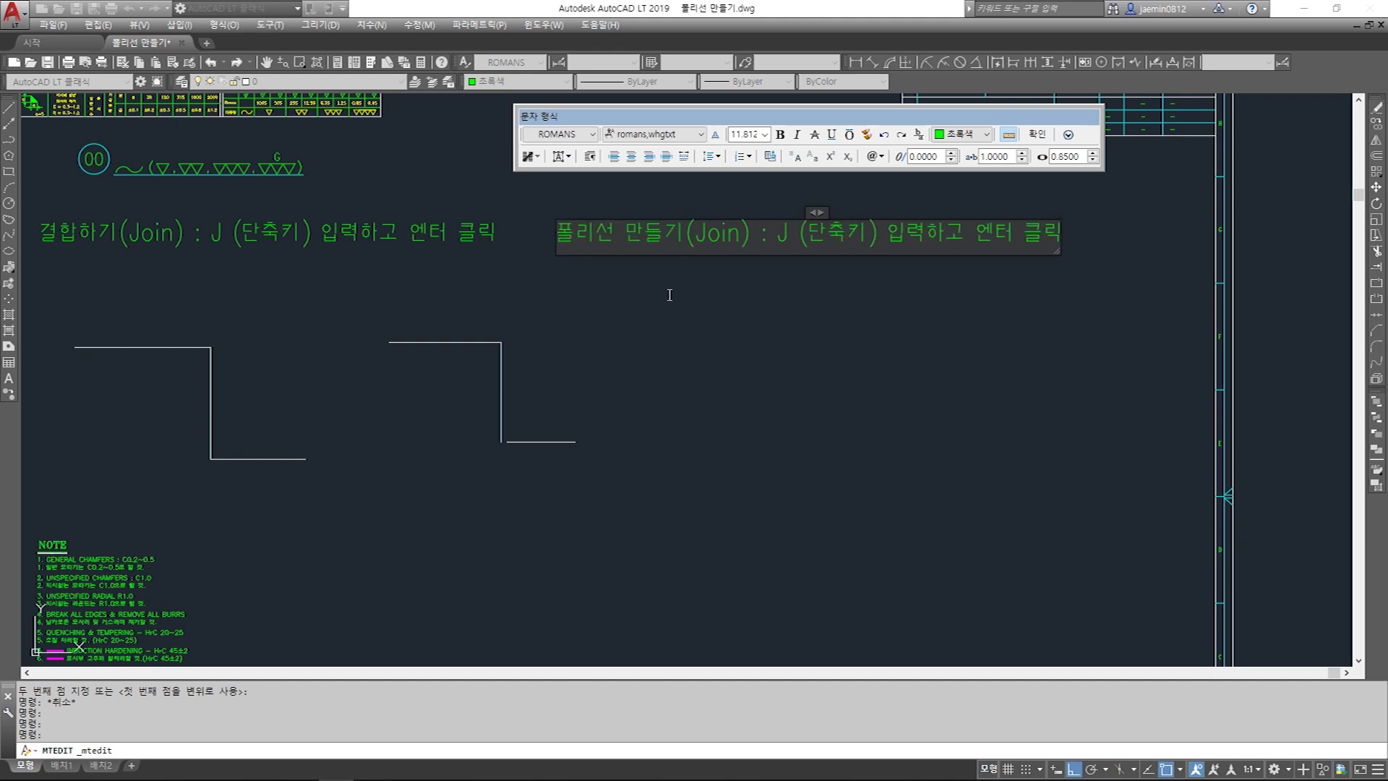
# Step: Change the copied note's command name to "Pedit" and its shortcut to "PE"
pyautogui.moveTo(695, 230); pyautogui.dragTo(729, 228)
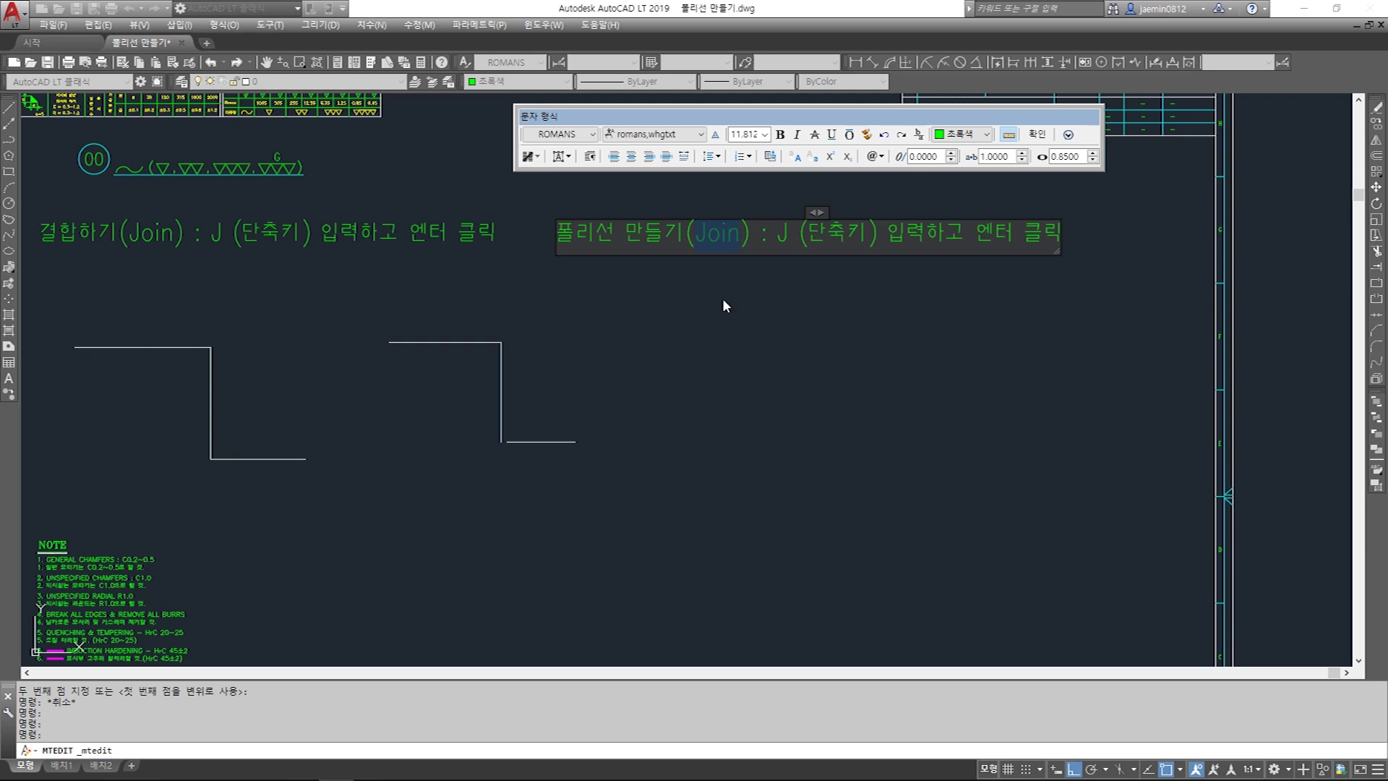
pyautogui.press('BackSpace')
pyautogui.write('Ped')
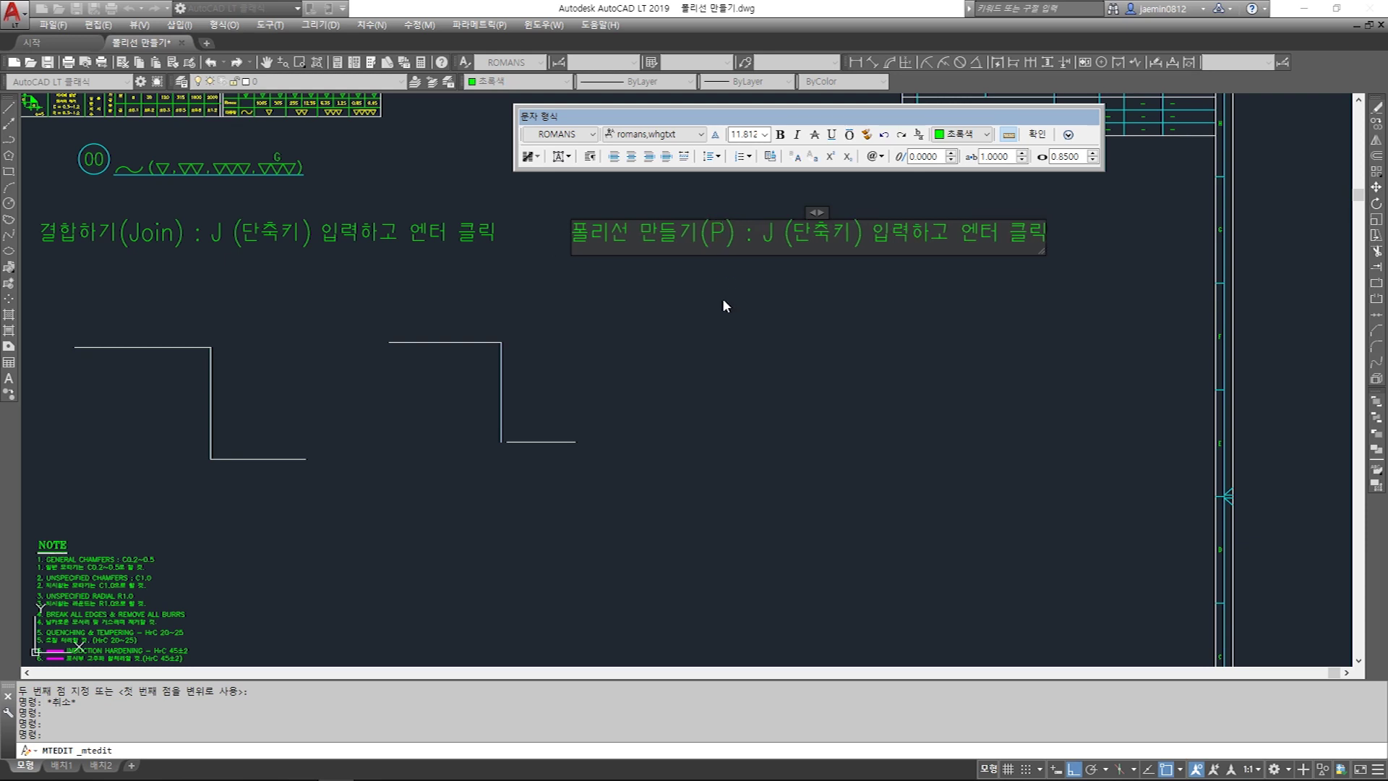
pyautogui.write('it')
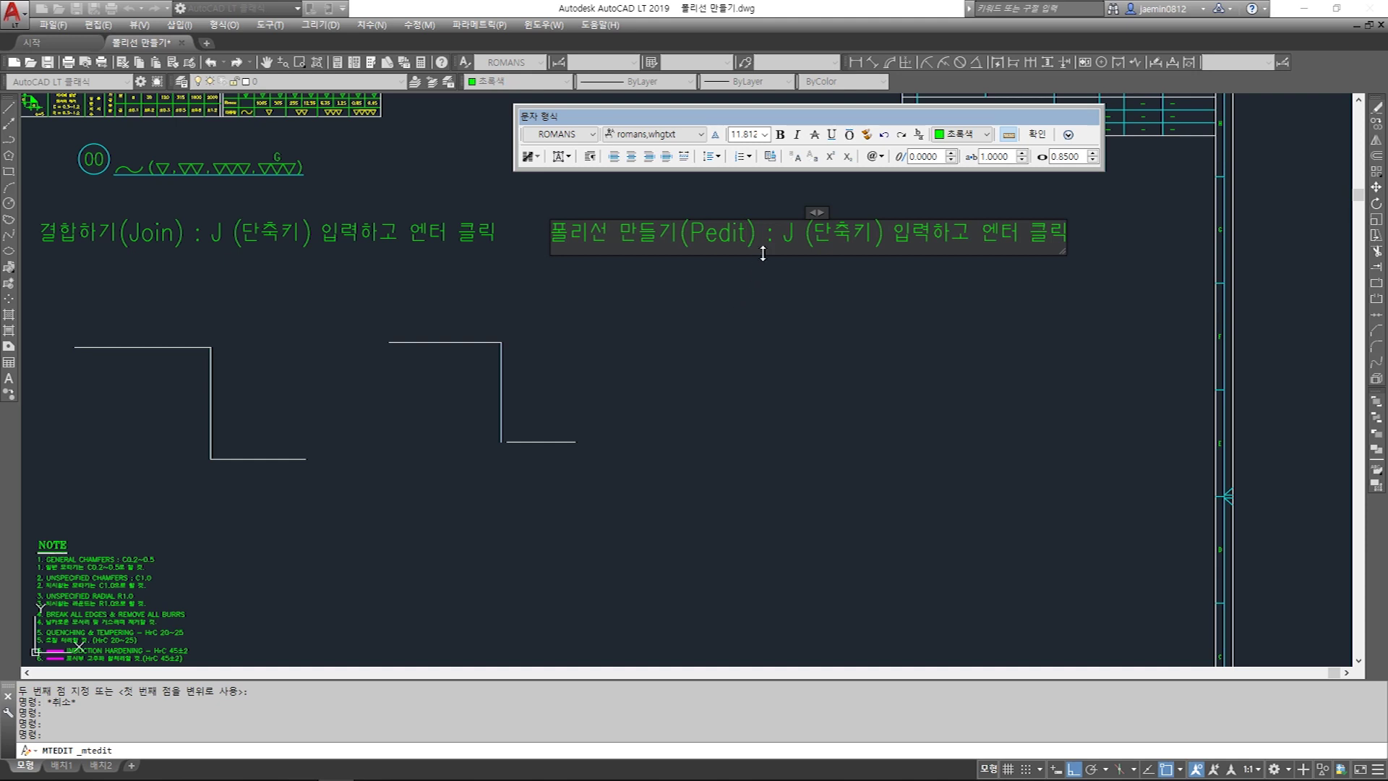
pyautogui.doubleClick(784, 235)
pyautogui.write('PE')
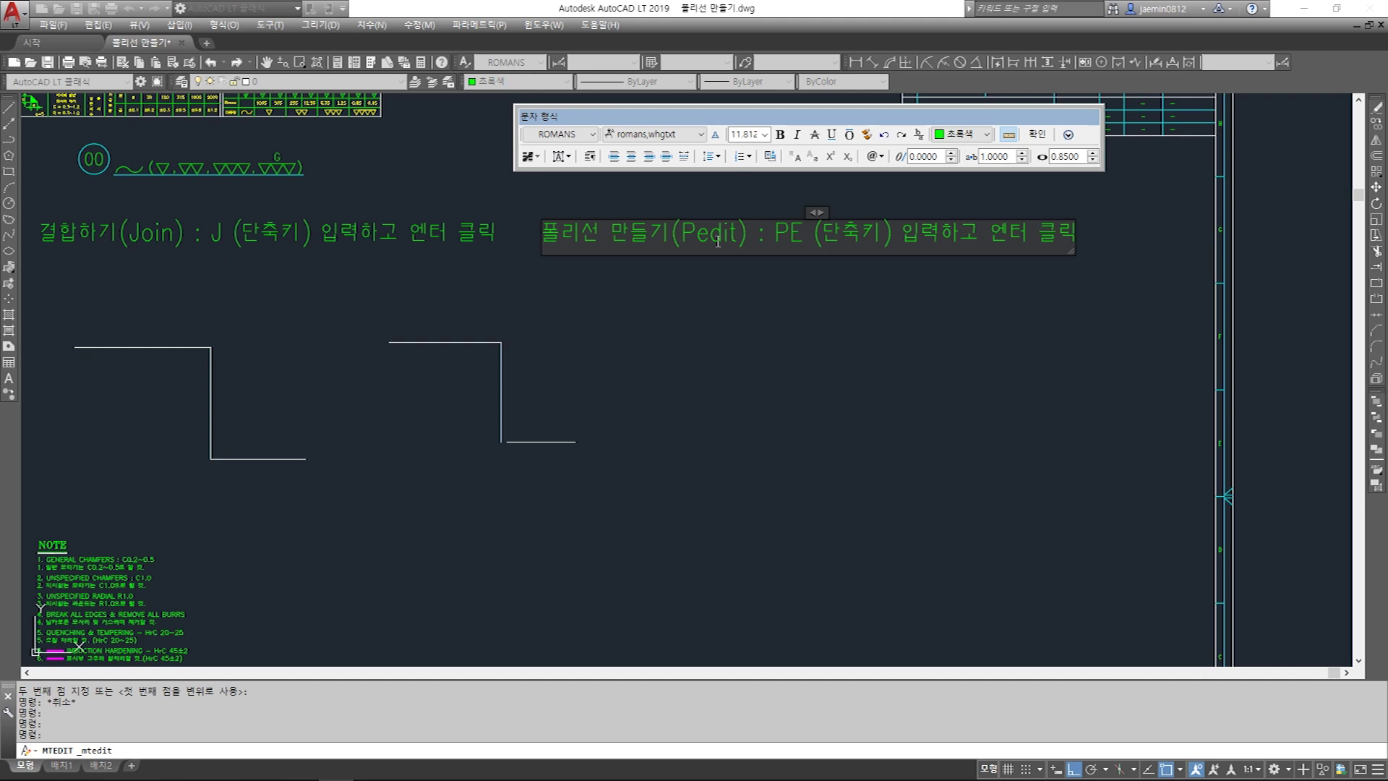
# Step: Add a second line reading "객체 선택 엔터 클릭" to the Pedit note
pyautogui.press('Return')
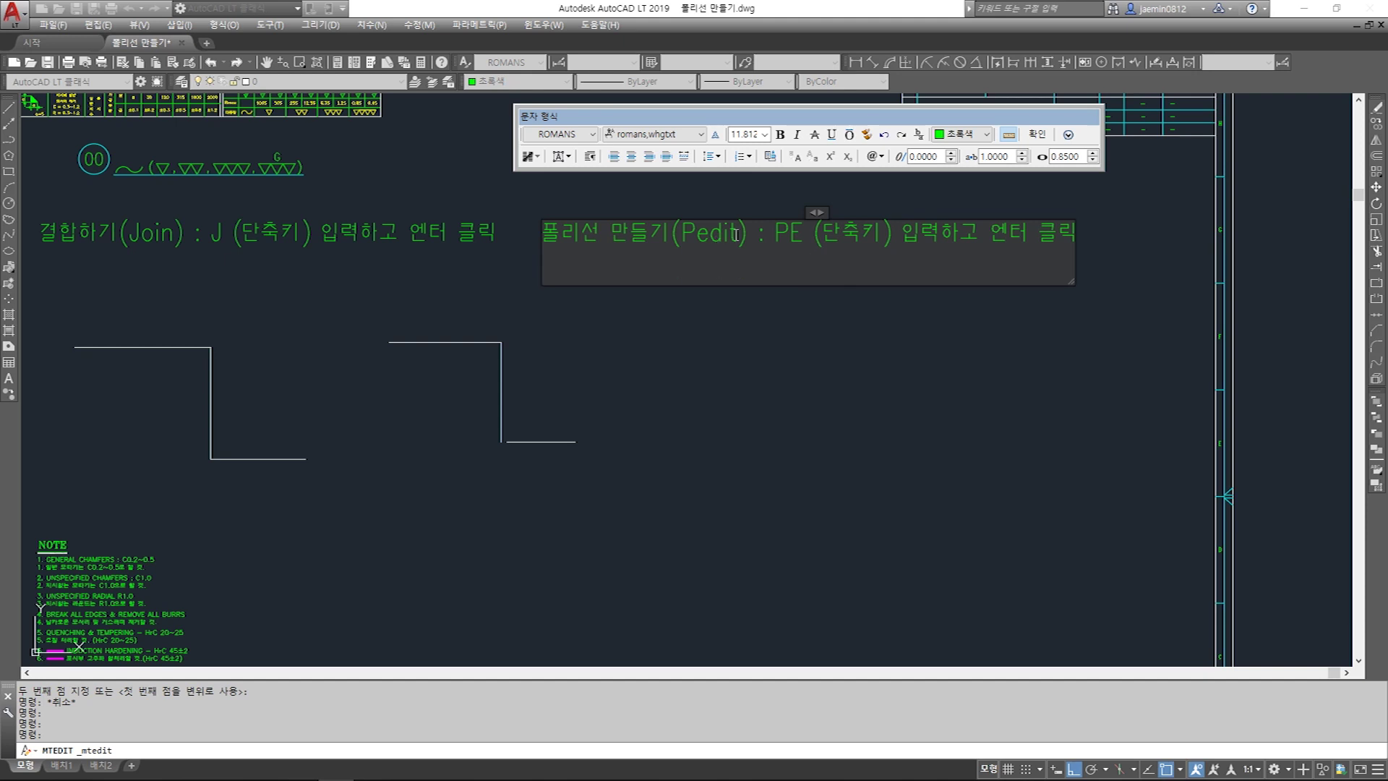
pyautogui.write('객체 선택')
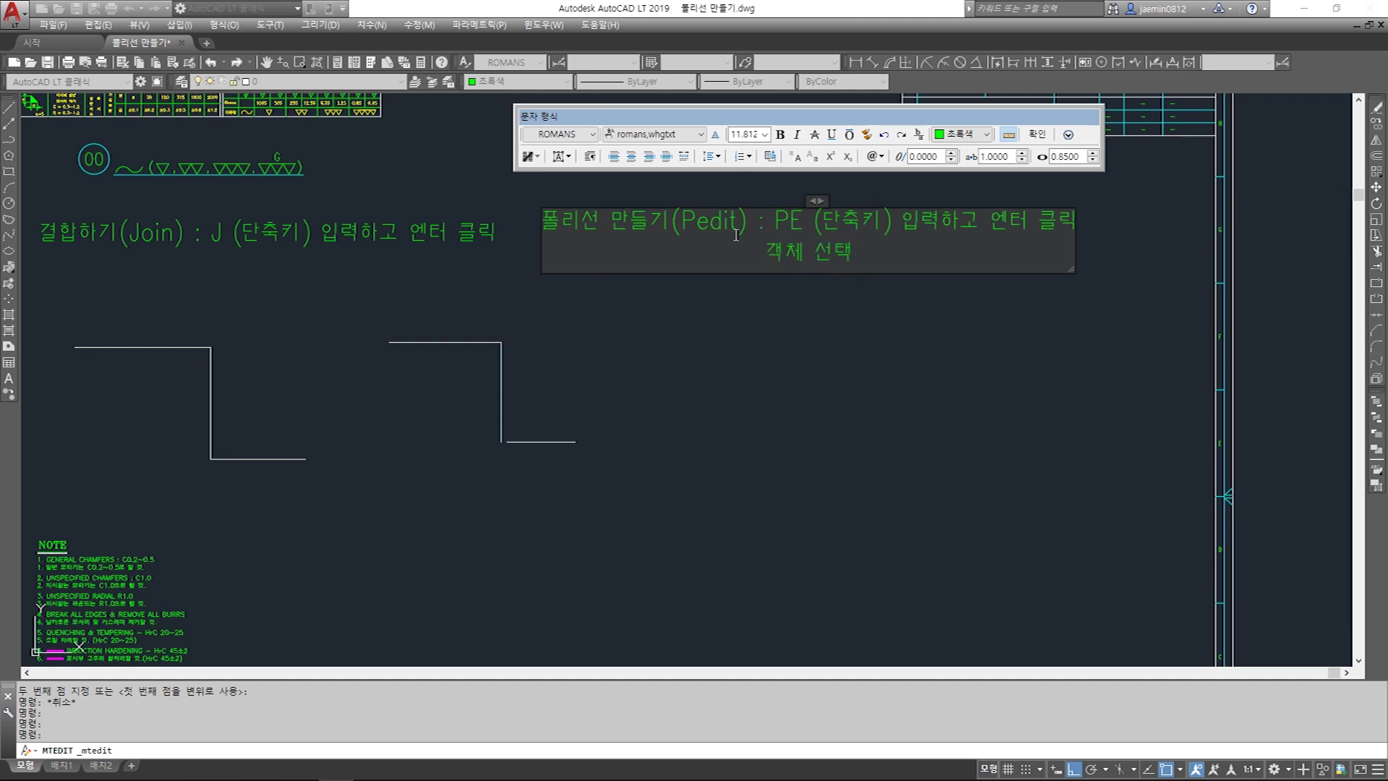
pyautogui.write(' 엔터')
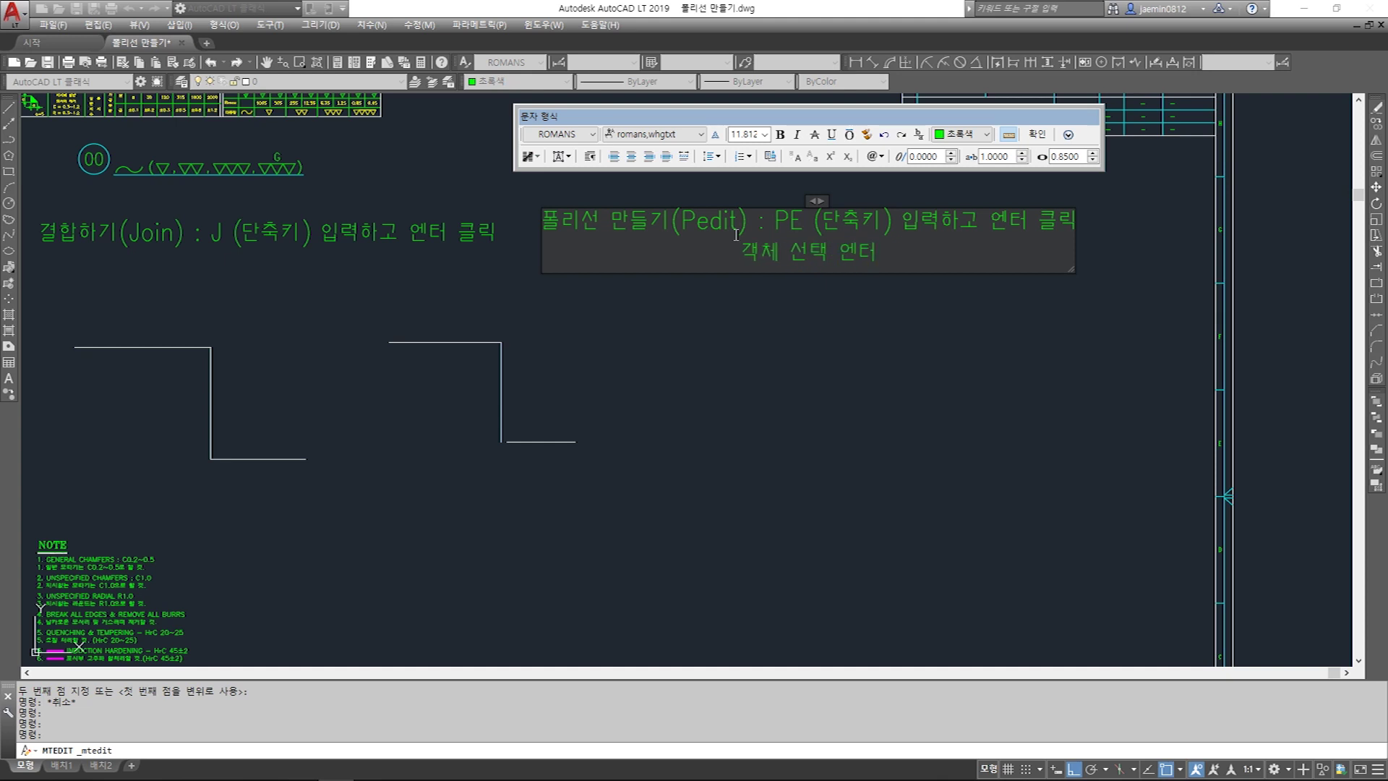
pyautogui.write(' 크릭')
# Step: Add a third line reading "결합하기(J) 입력하고 엔터 클릭" to the Pedit note
pyautogui.press('Return')
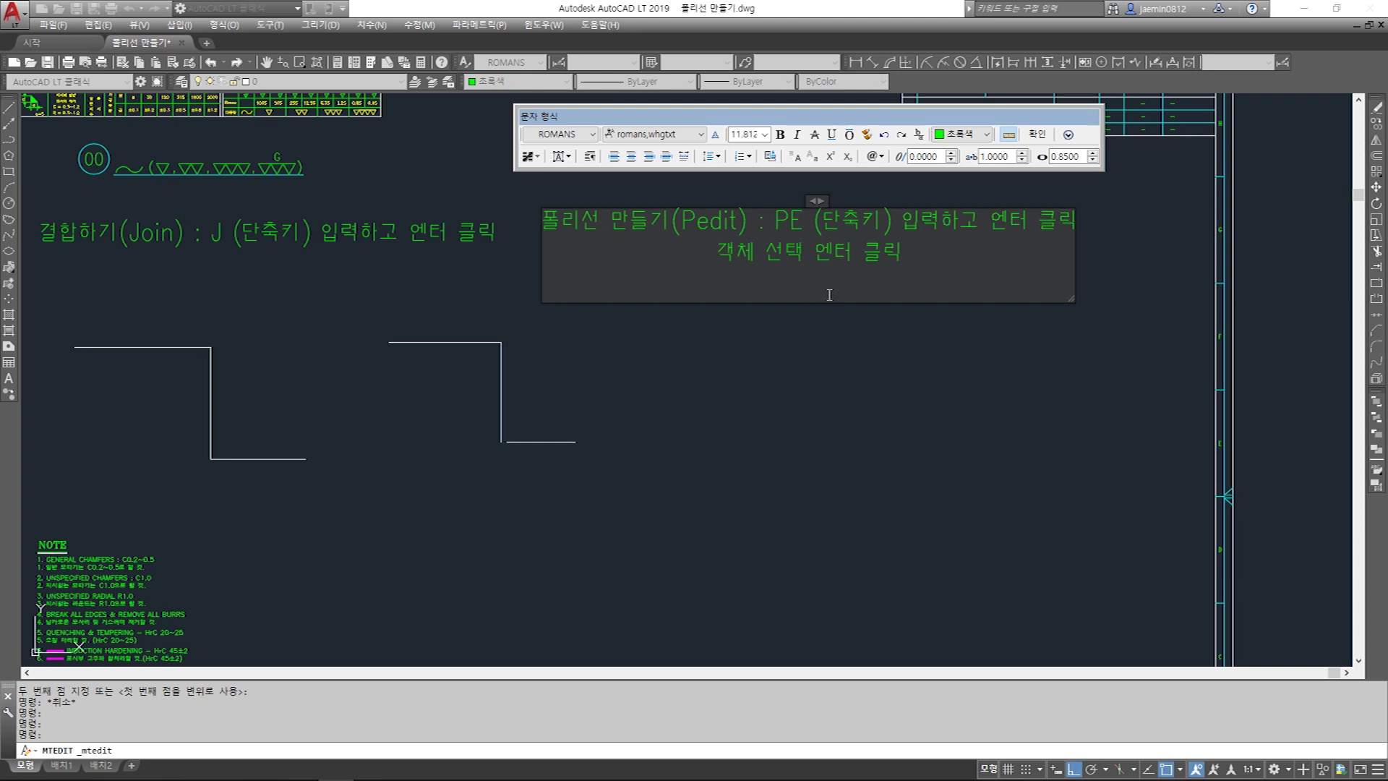
pyautogui.write('결합학')
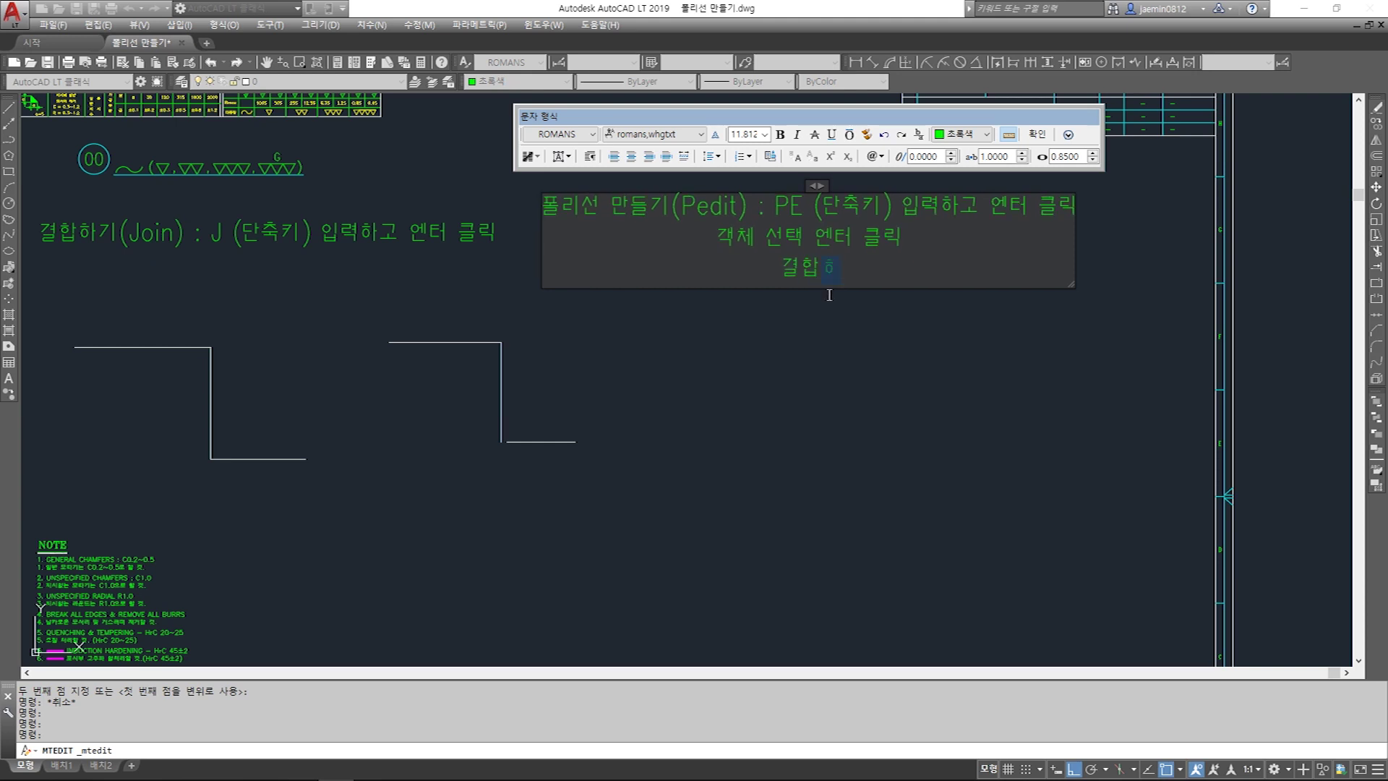
pyautogui.write('기(')
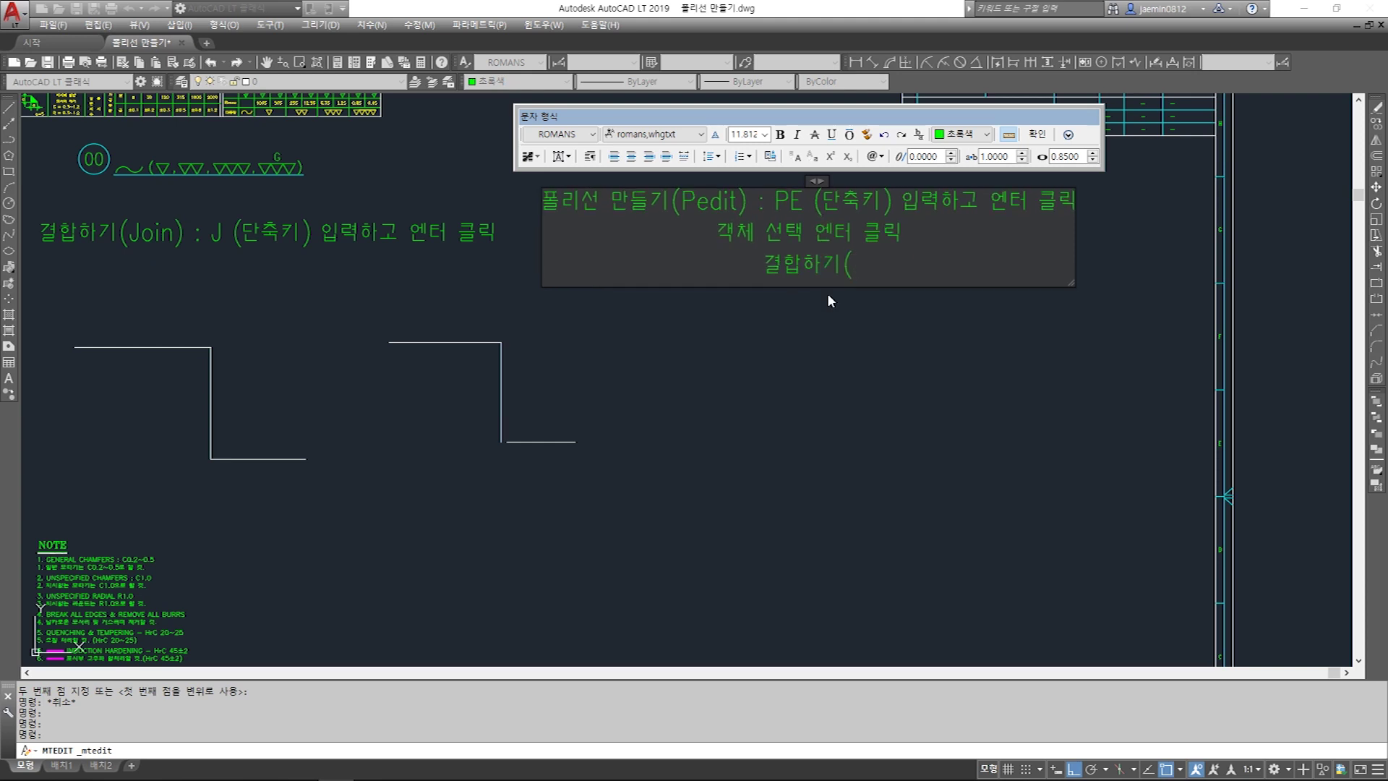
pyautogui.write('J) 입력하고 ')
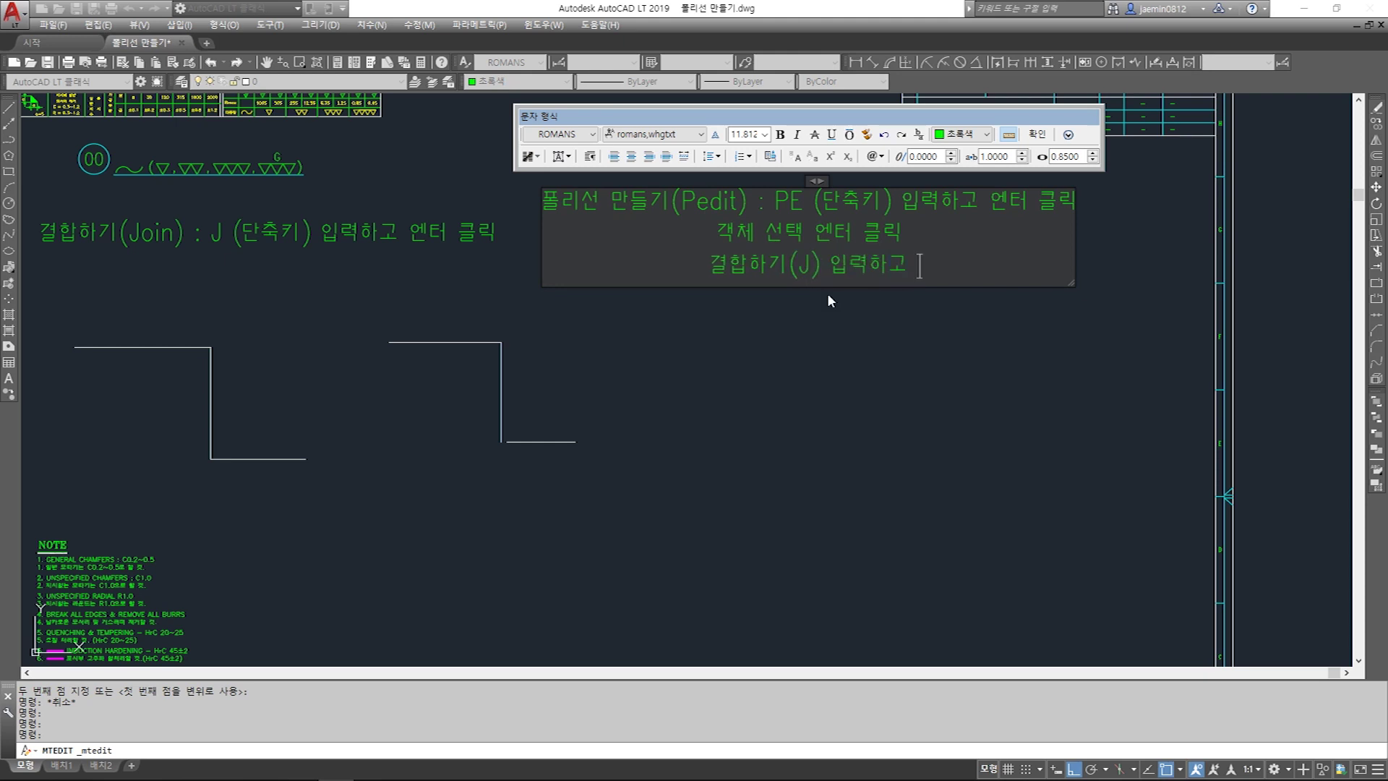
pyautogui.write('엔ㅌ터 클릭')
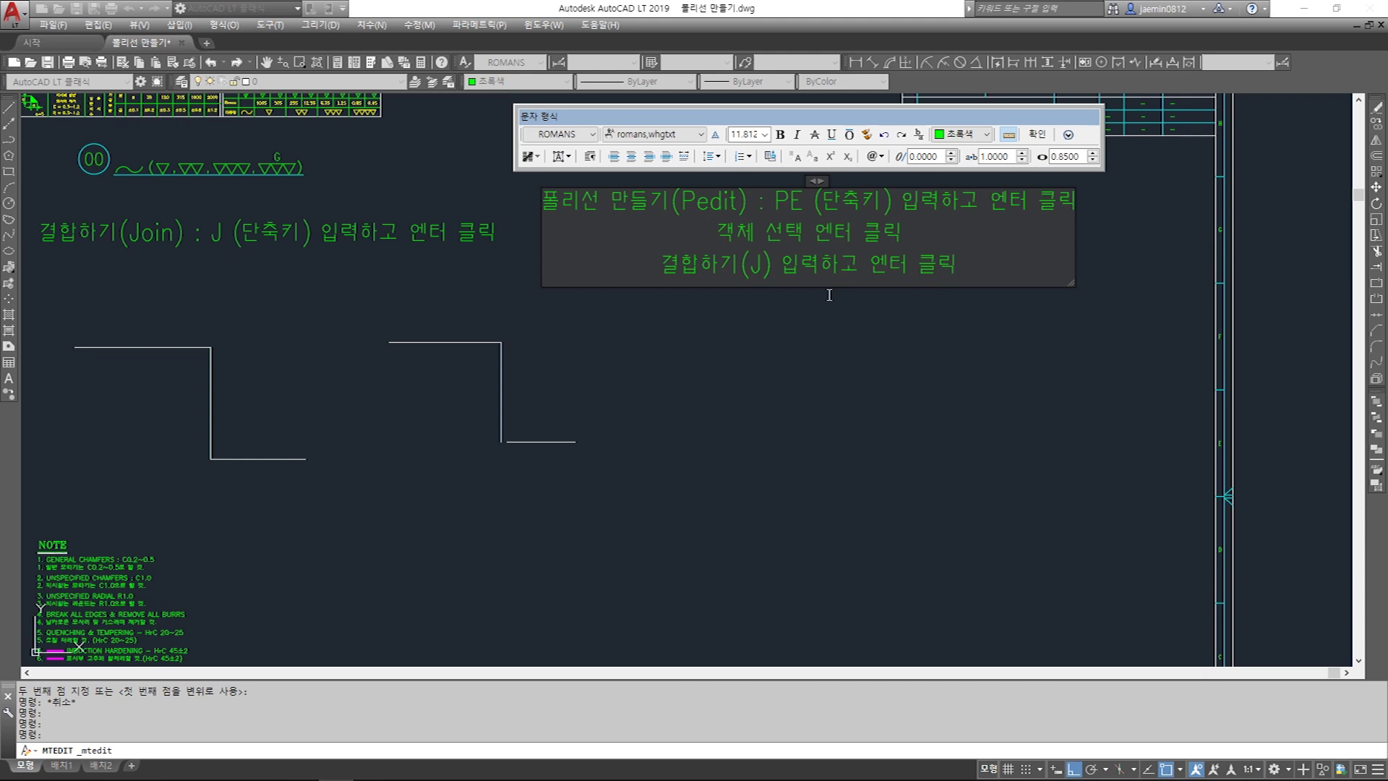
# Step: Add a fourth line reading "연결되어 있는 나머지 객체 선택하고 엔터 클릭" to the Pedit note
pyautogui.press('Return')
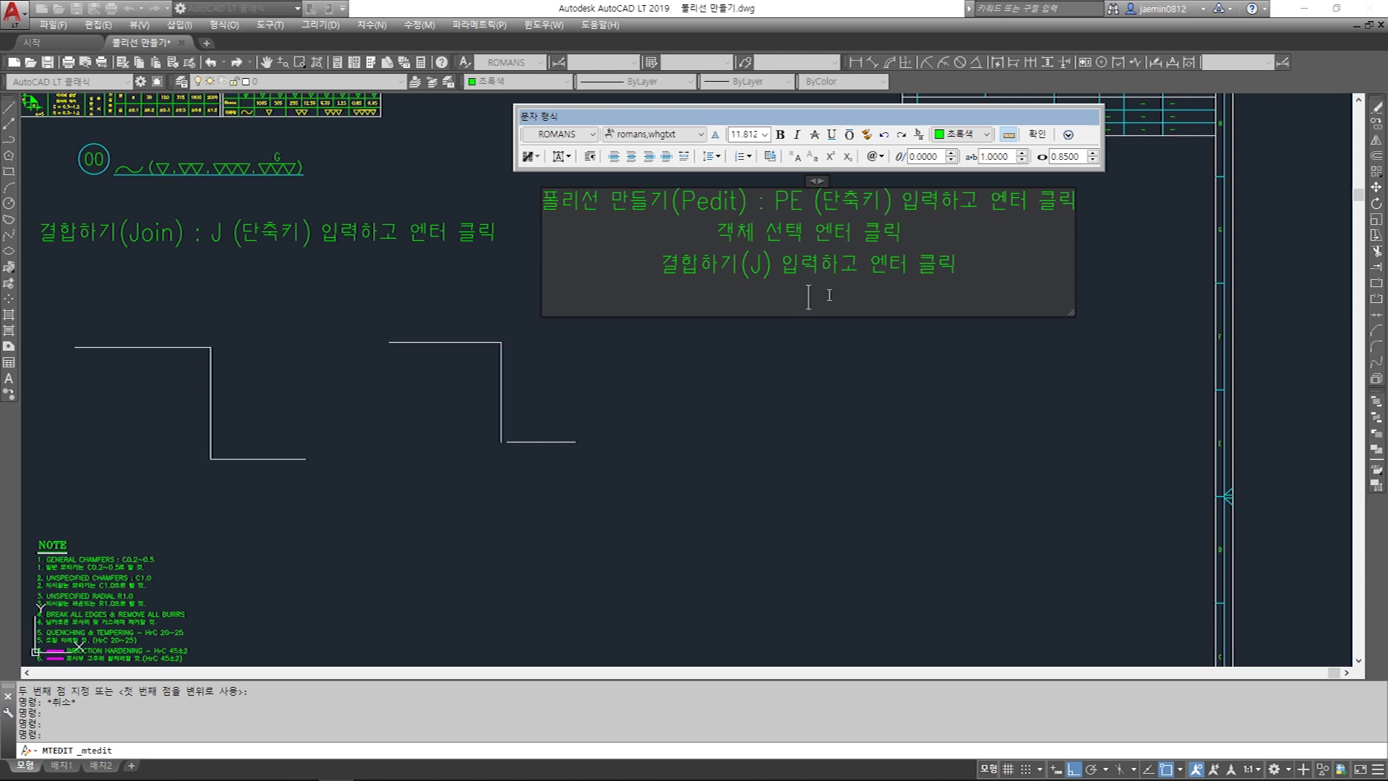
pyautogui.write('연결되어 이')
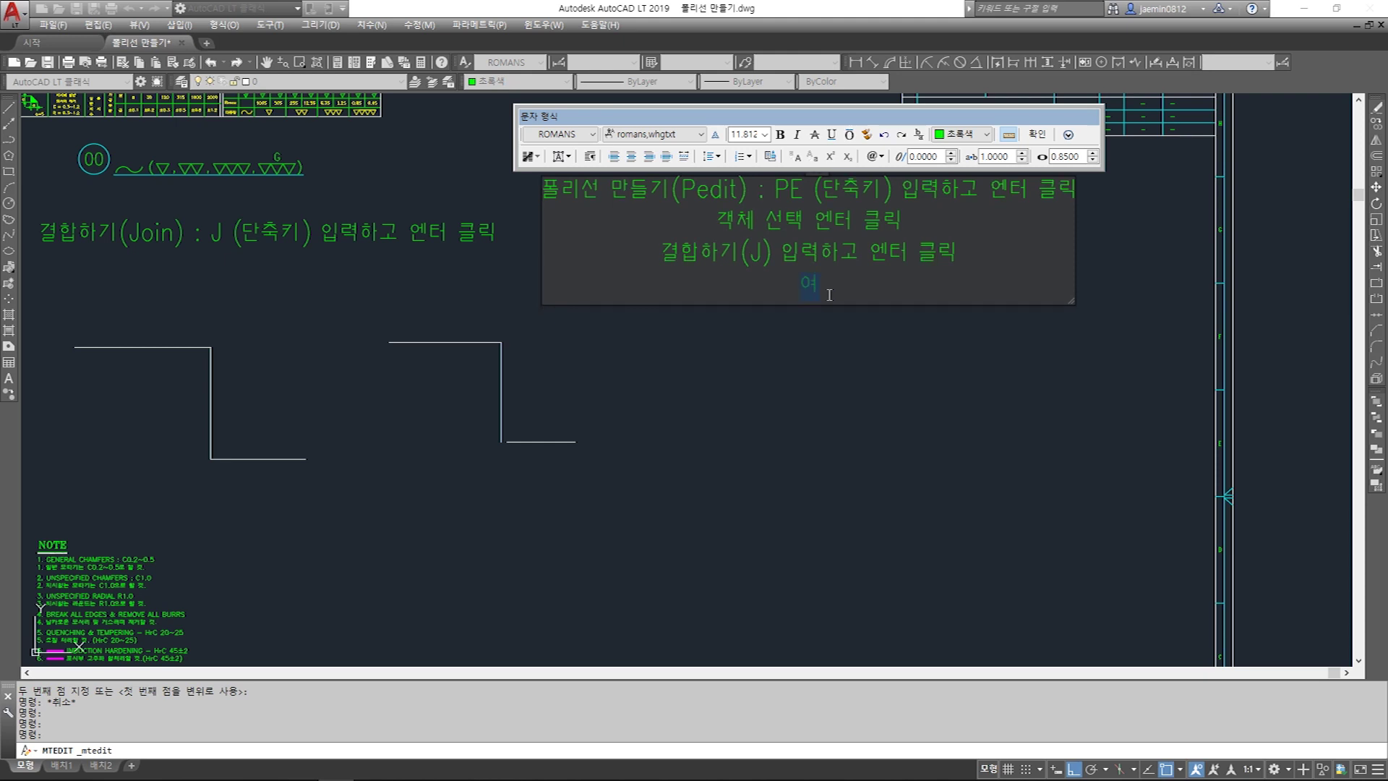
pyautogui.write('ㅆ느ㄴ 나머지 객체')
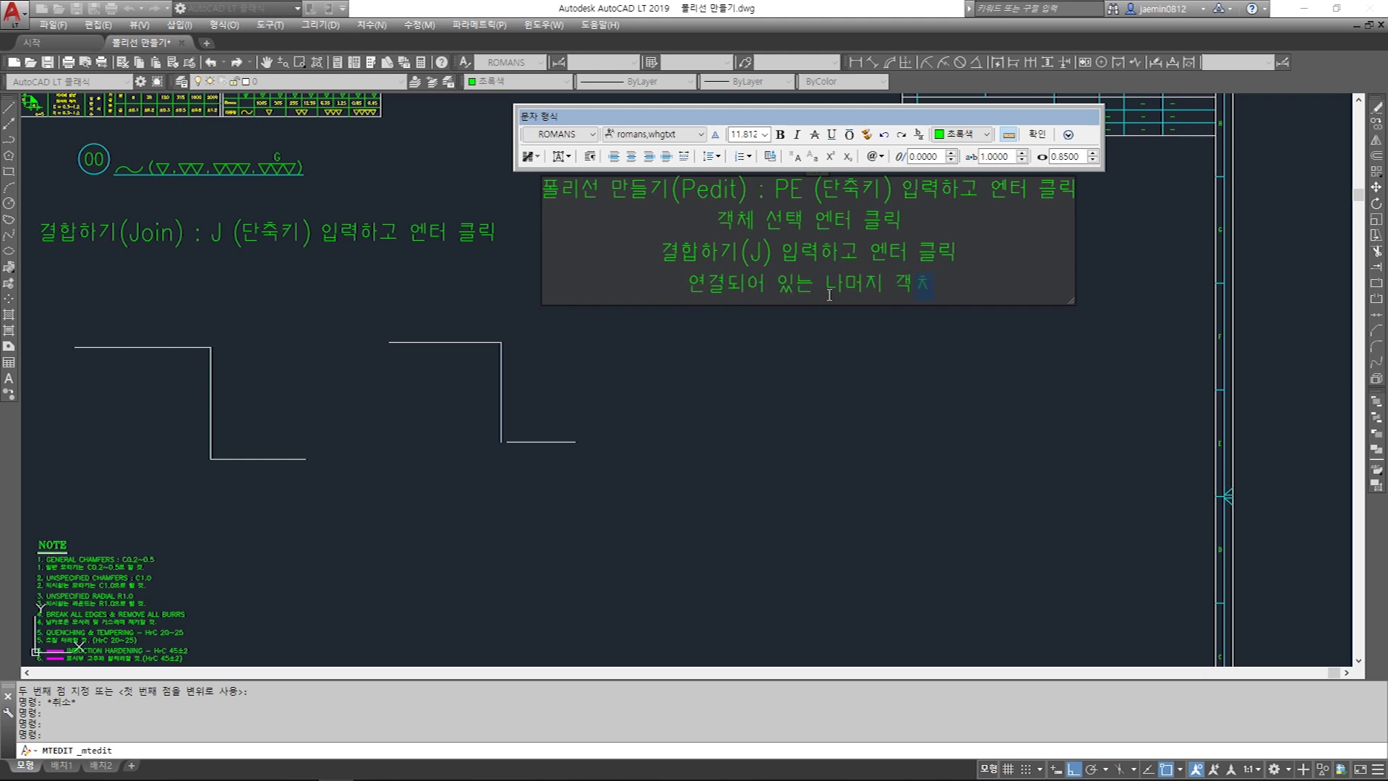
pyautogui.write(' 선택하고')
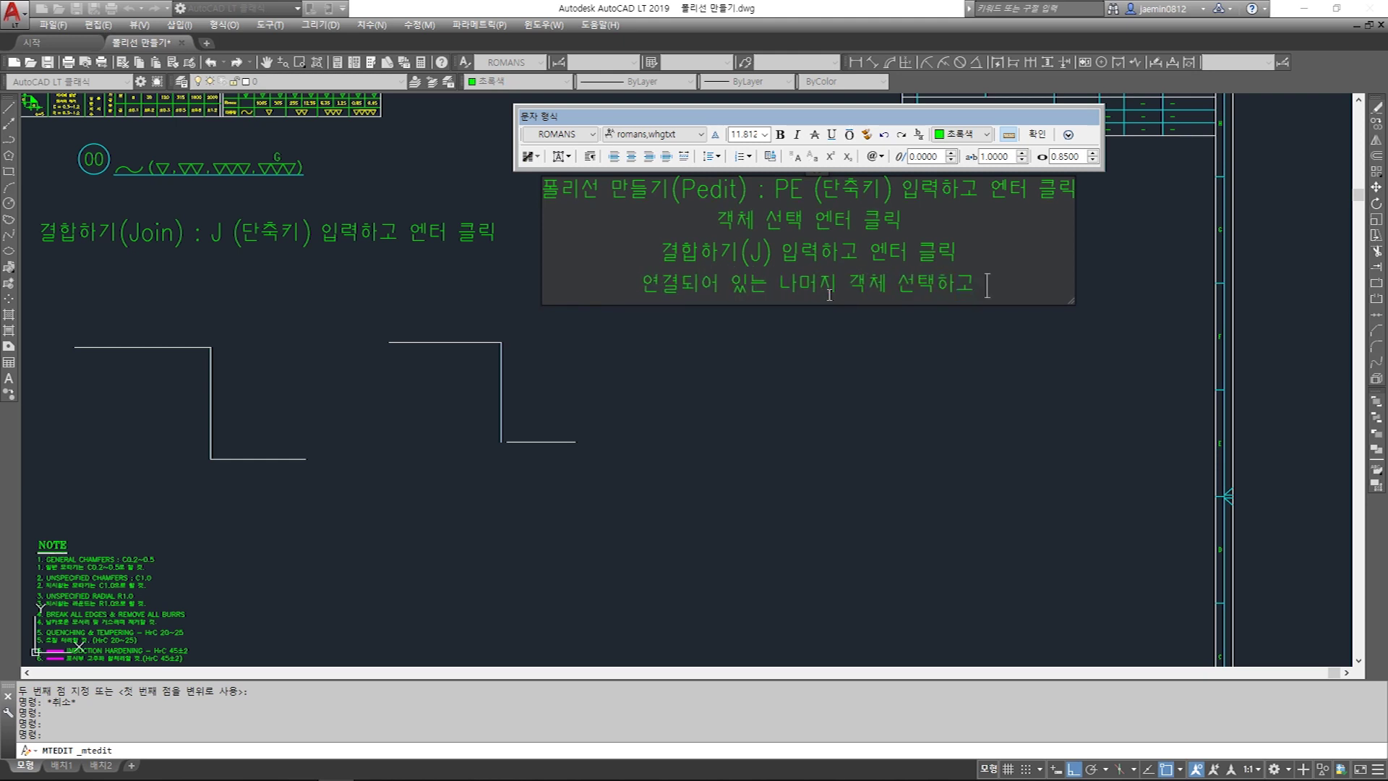
pyautogui.write(' 엔터 클릭')
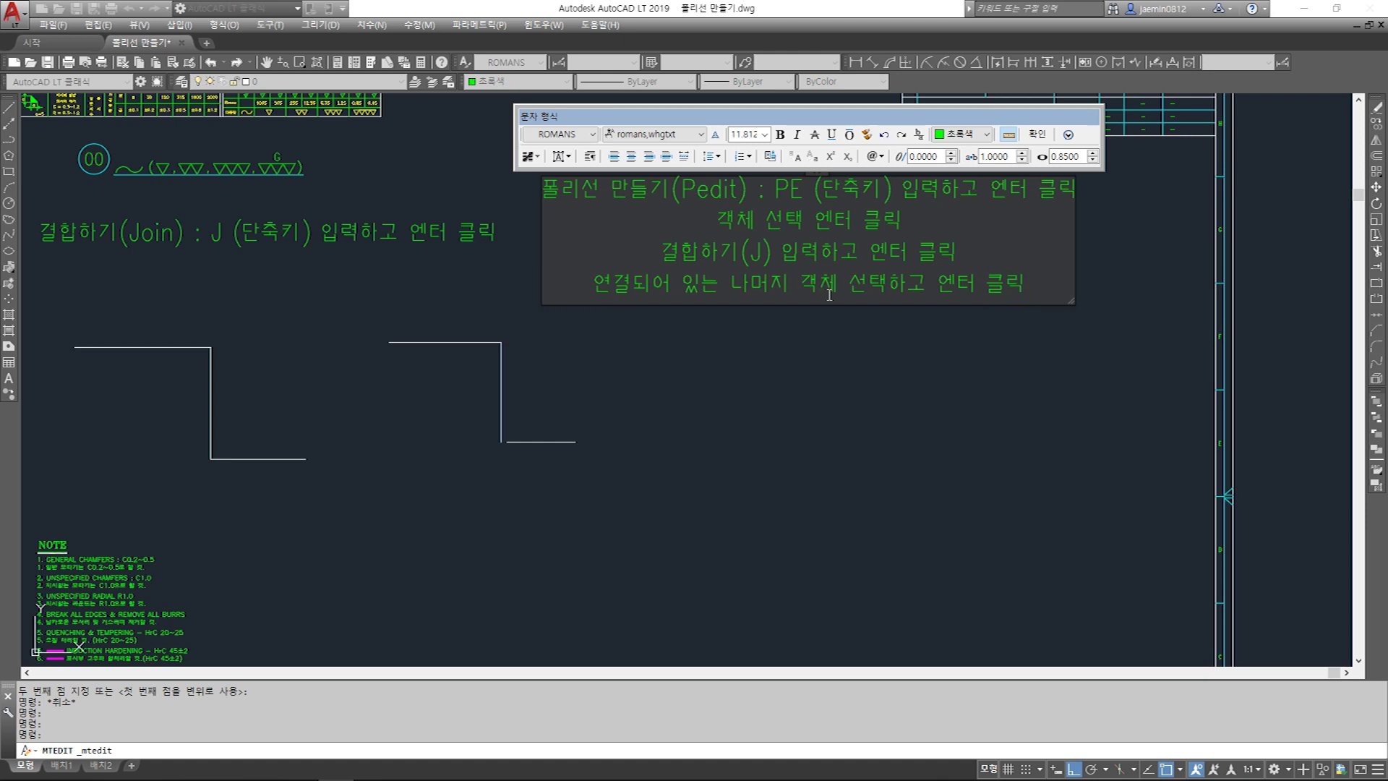
# Step: Add a fifth line reading "엔터 클릭" to the Pedit note and finish editing the text
pyautogui.press('Return')
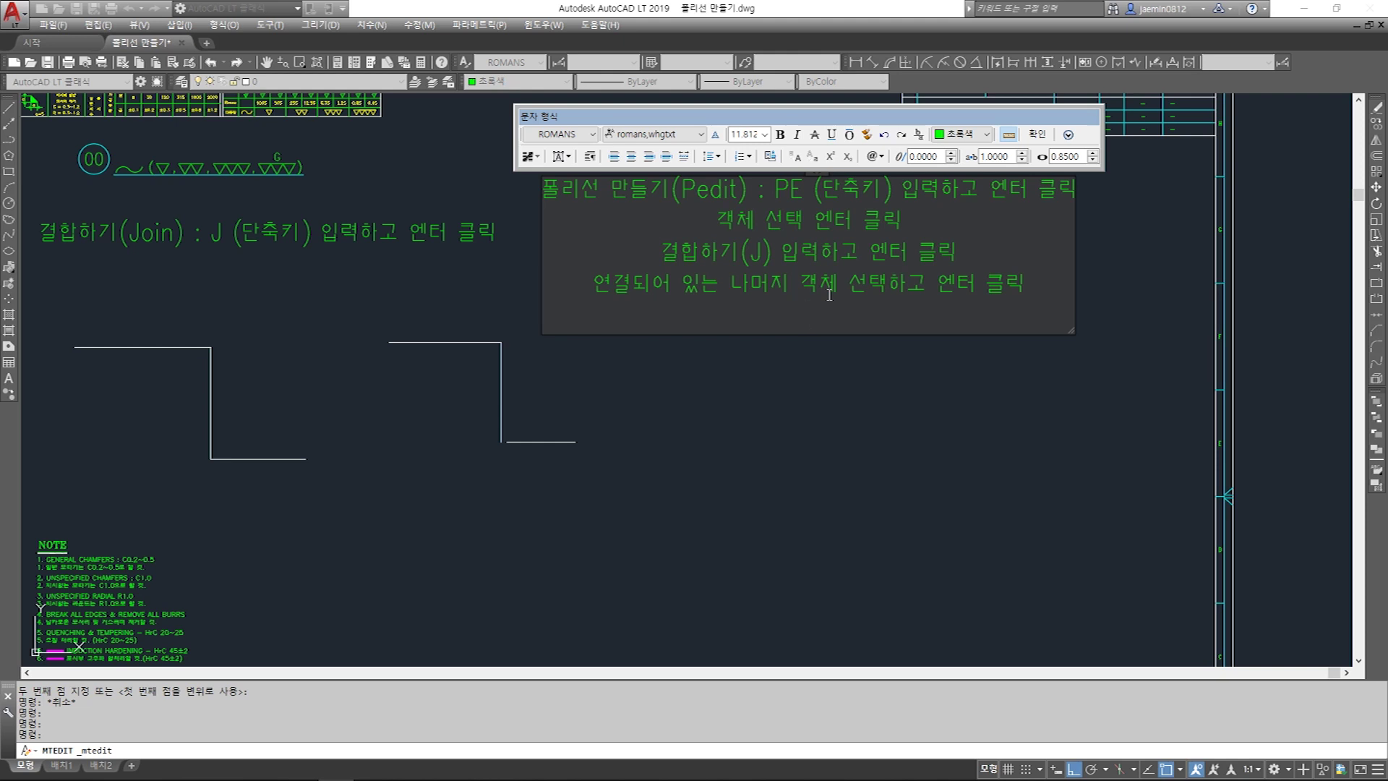
pyautogui.write('엔ㅌ 클릭')
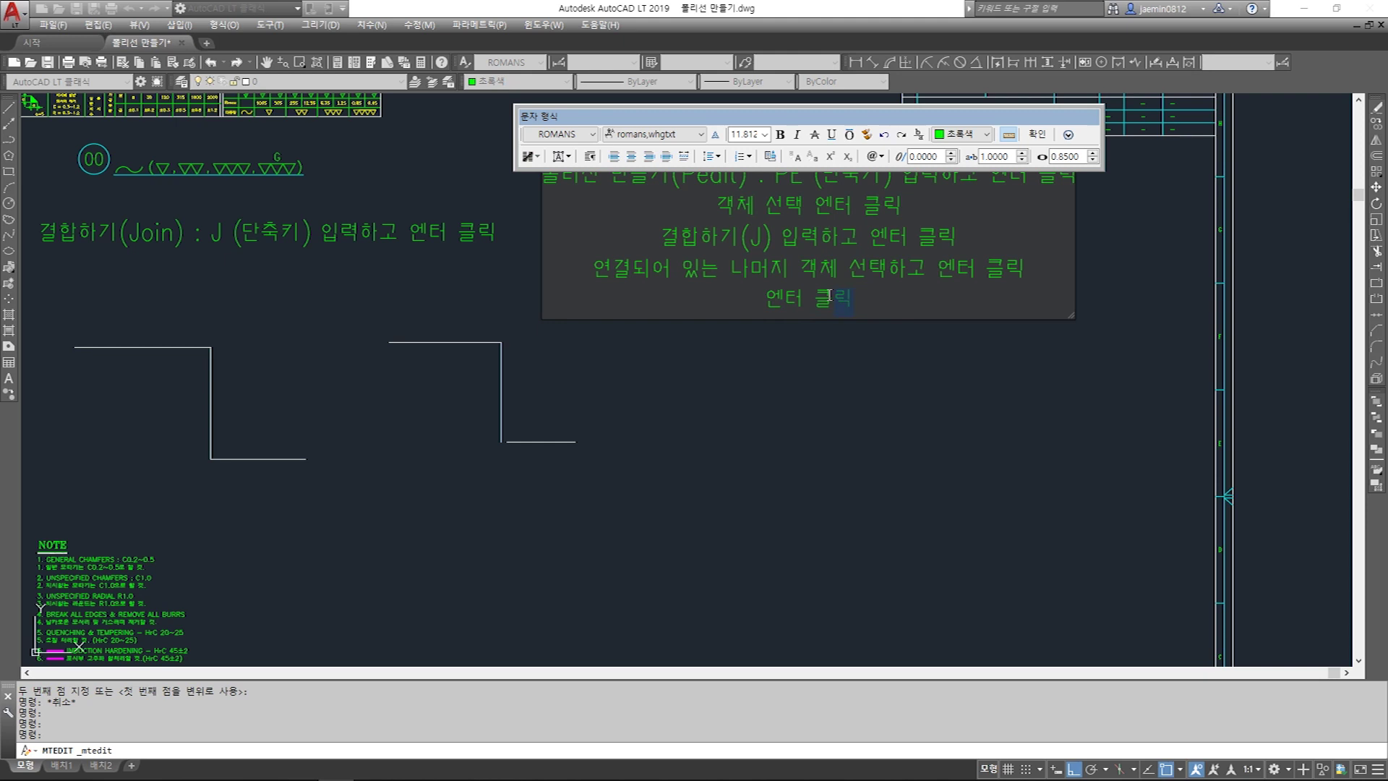
pyautogui.click(880, 425)
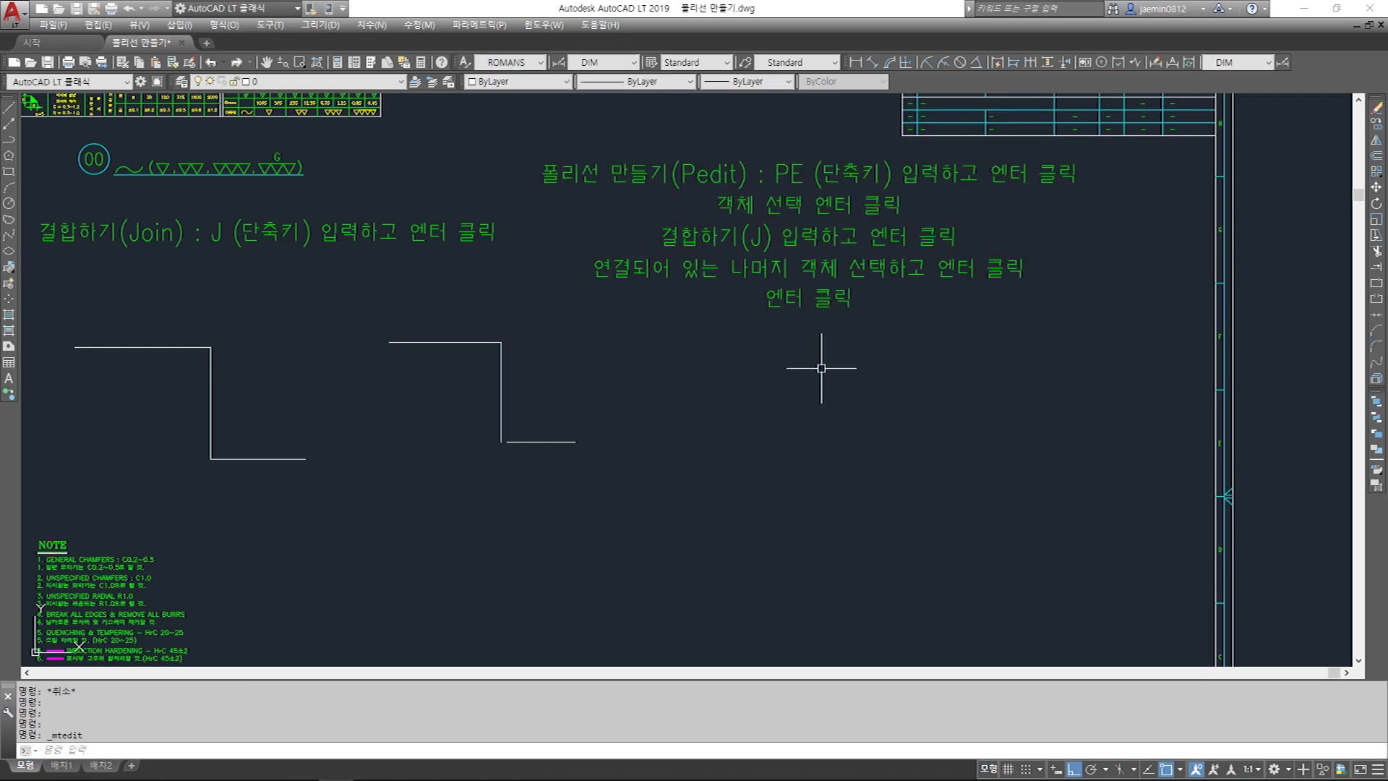
# Step: Move the whole Pedit note slightly to the right on the sheet
pyautogui.write('m')
pyautogui.moveTo(849, 378); pyautogui.dragTo(803, 304)
pyautogui.press('space')
pyautogui.click(929, 366)
pyautogui.click(953, 368)
pyautogui.press('Escape')
# Step: Draw a descending staircase of six connected horizontal and vertical lines below the Pedit note
pyautogui.moveTo(726, 423); pyautogui.dragTo(733, 408, button='middle')
pyautogui.write('l')
pyautogui.press('Escape')
pyautogui.press('Escape')
pyautogui.write('l')
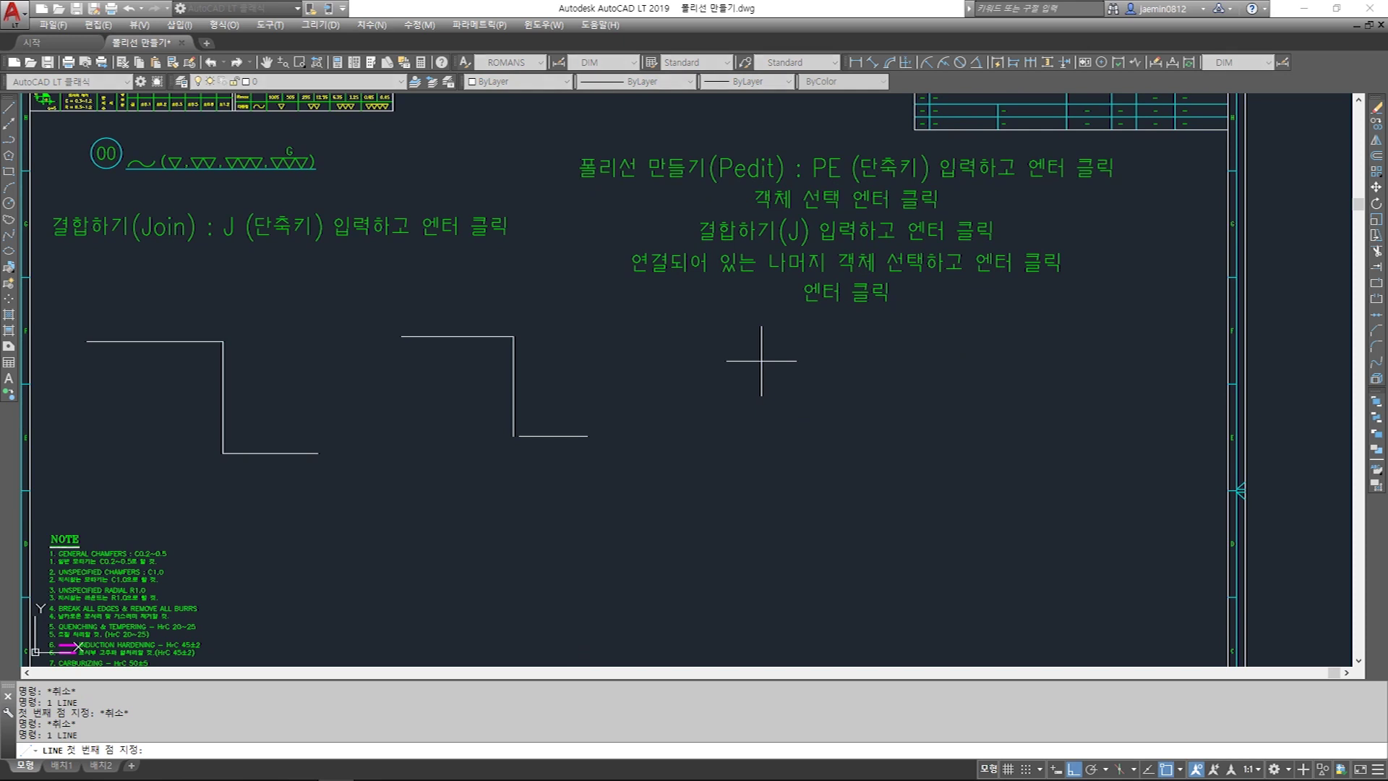
pyautogui.click(761, 361)
pyautogui.click(855, 436)
pyautogui.click(954, 436)
pyautogui.click(954, 496)
pyautogui.click(1048, 496)
pyautogui.click(1048, 552)
pyautogui.press('Escape')
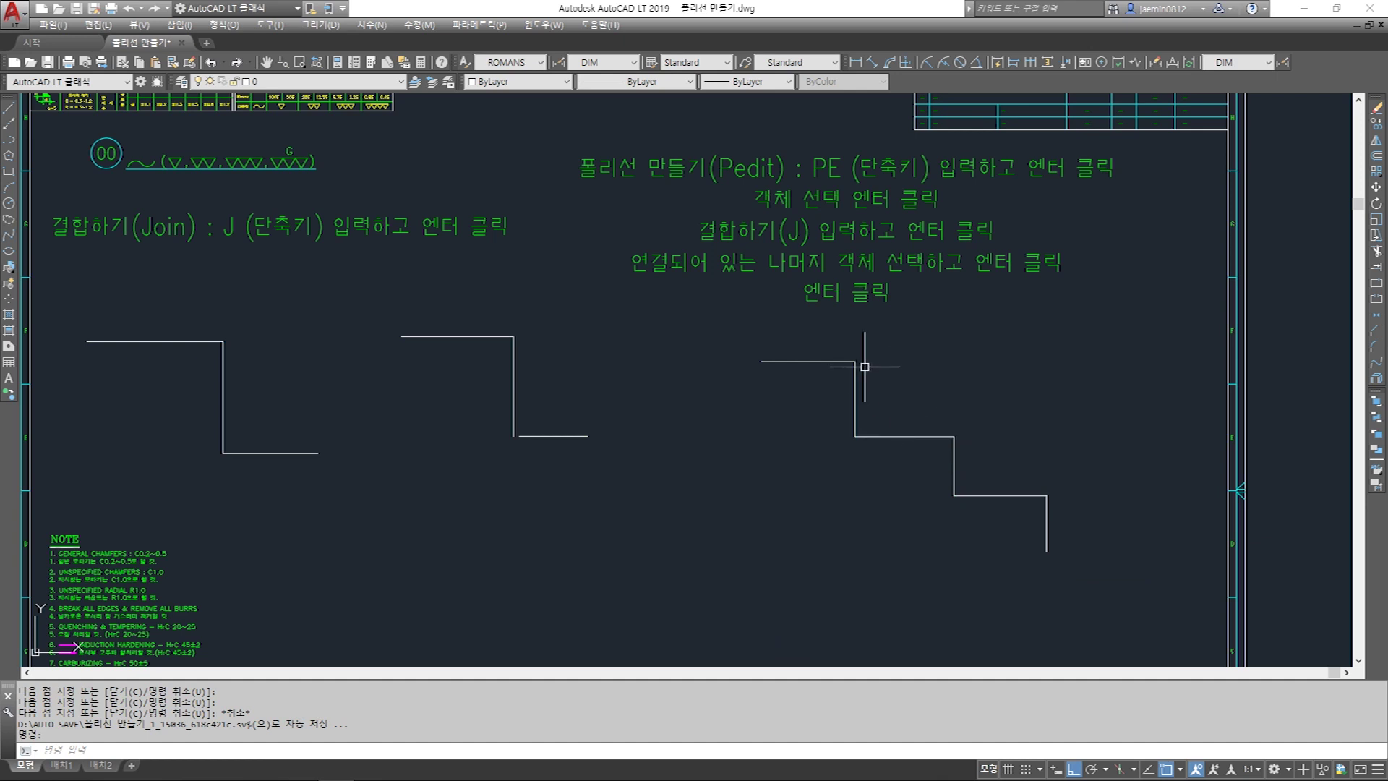
# Step: Start Pedit on the staircase's middle horizontal line and convert it to a polyline
pyautogui.write('P')
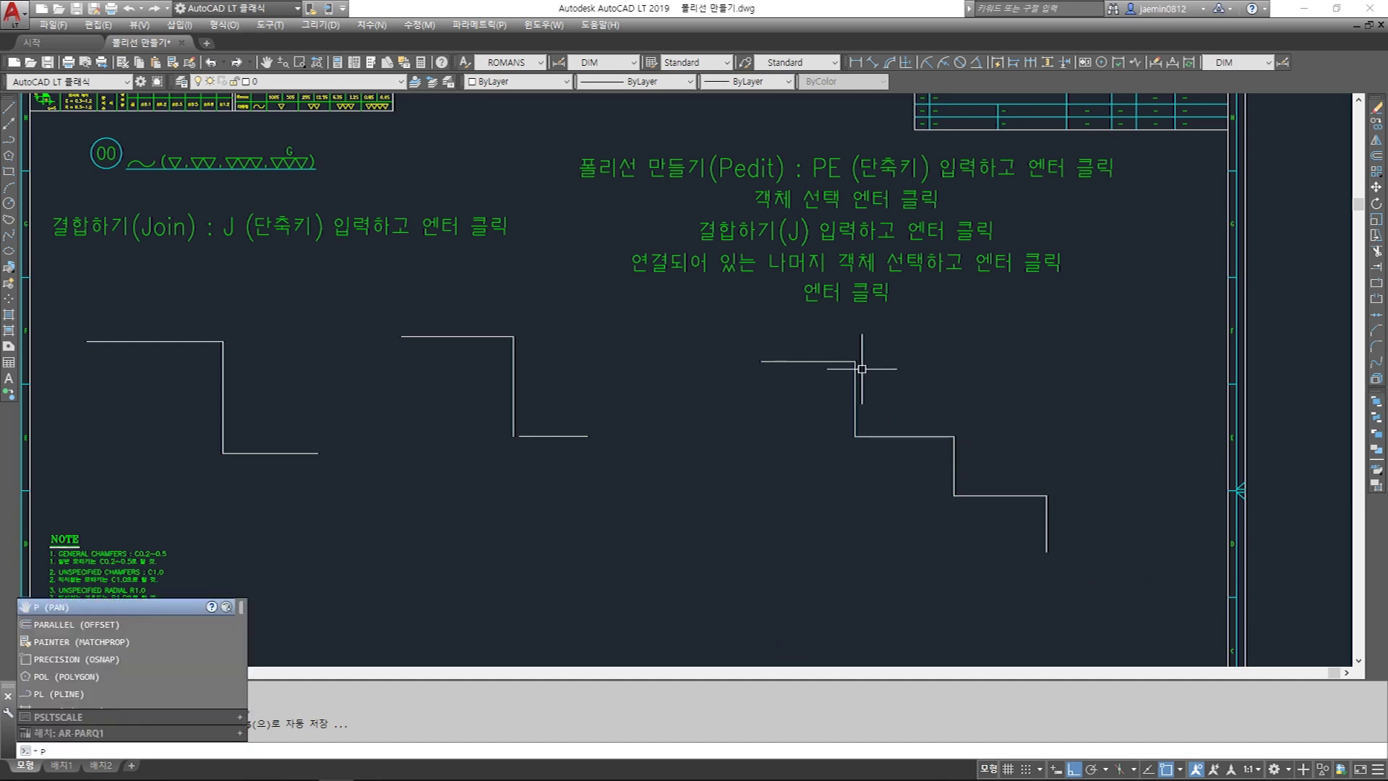
pyautogui.write('e')
pyautogui.press('Return')
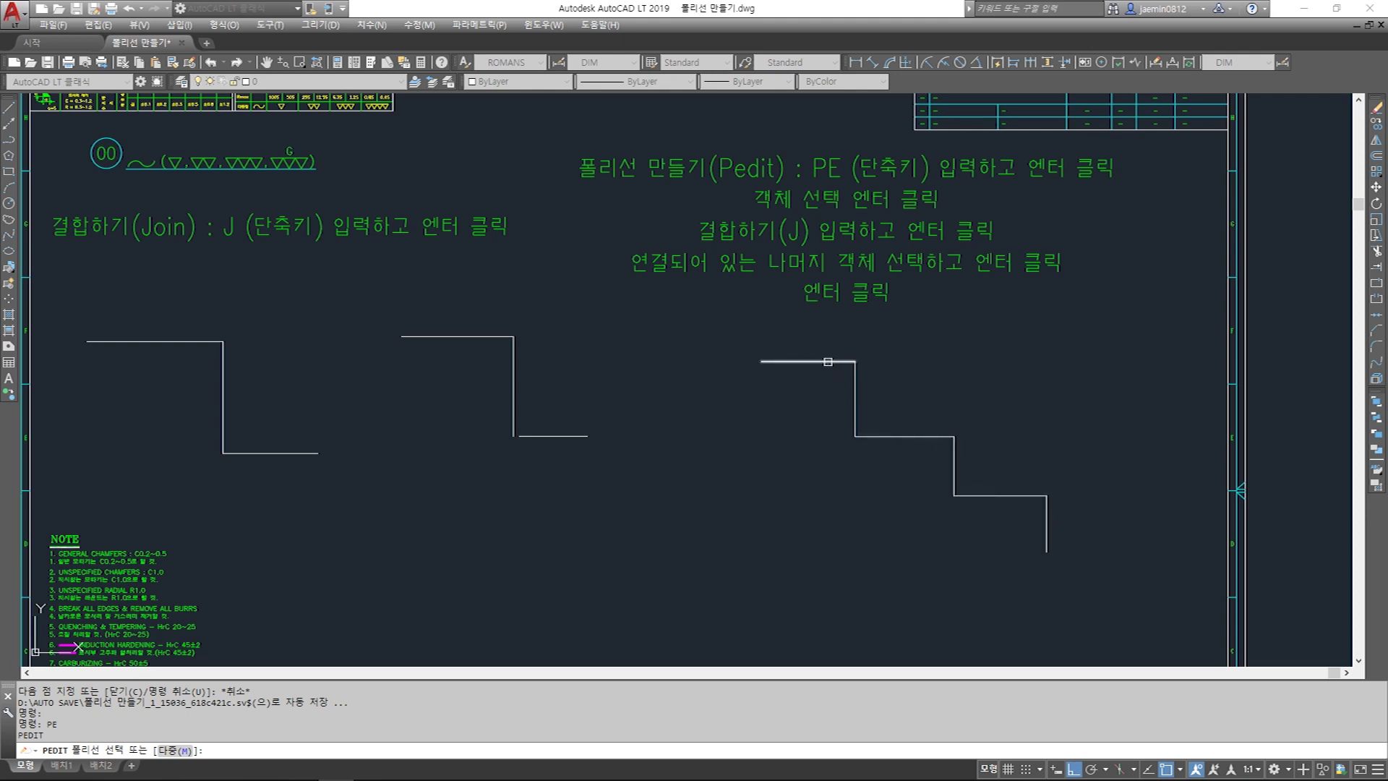
pyautogui.click(908, 436)
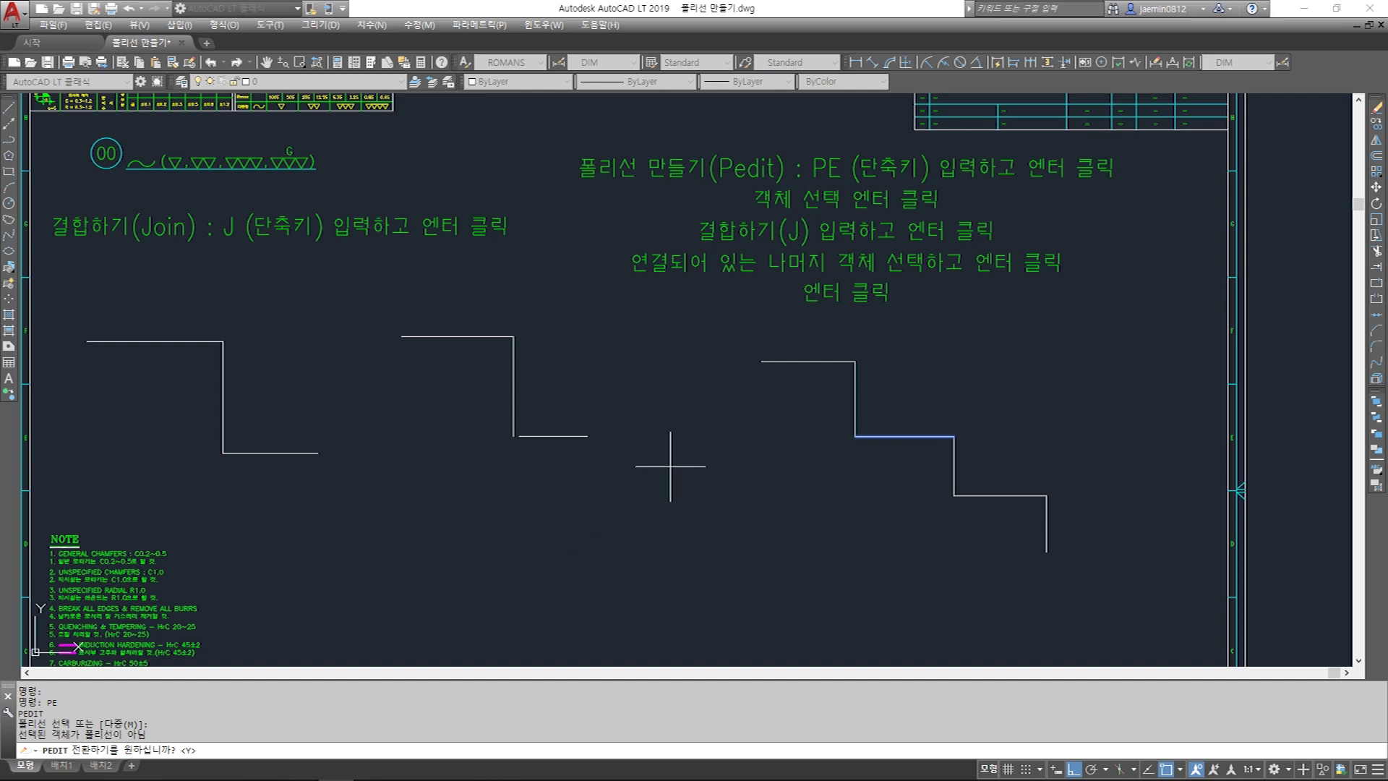
pyautogui.press('Return')
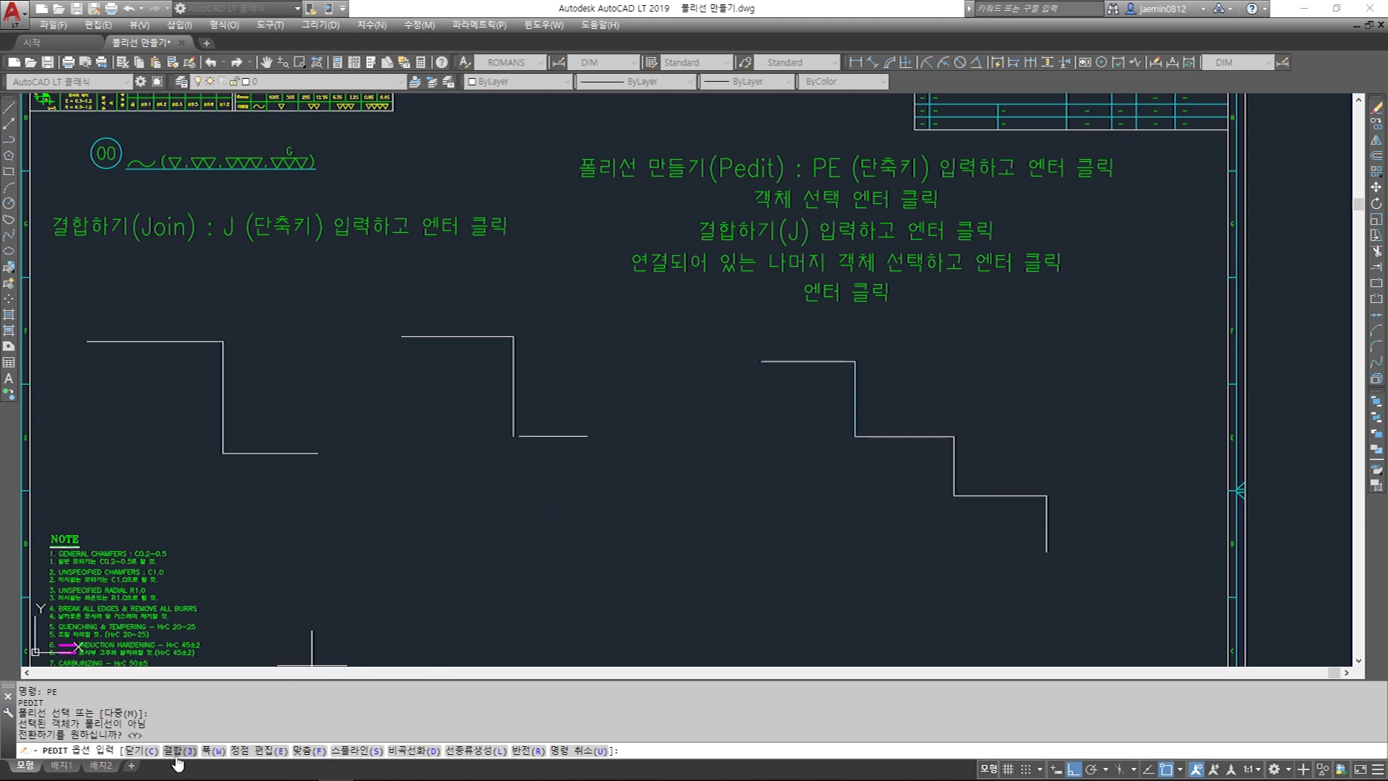
# Step: Join all the remaining staircase lines to the polyline with Pedit's Join option and end the command
pyautogui.write('j')
pyautogui.press('Return')
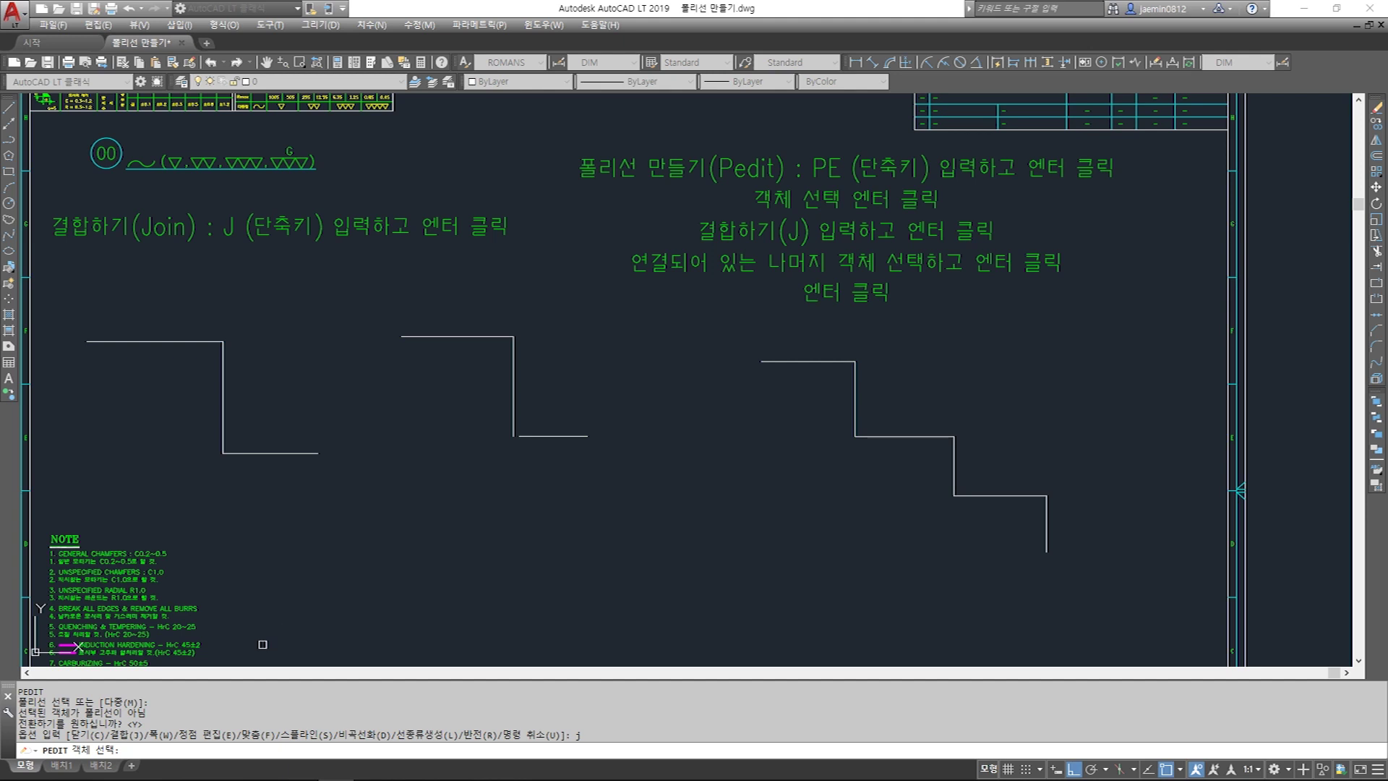
pyautogui.click(738, 339)
pyautogui.click(1088, 576)
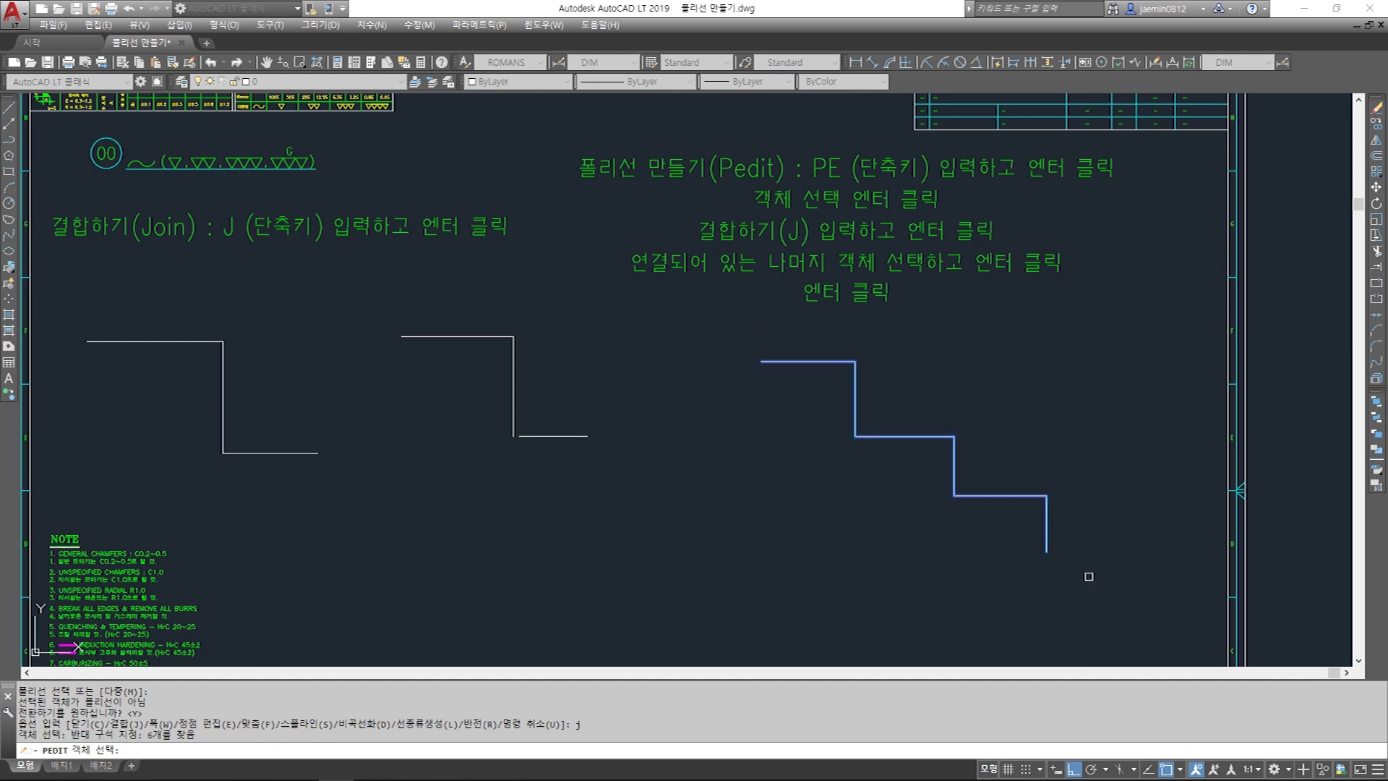
pyautogui.press('Return')
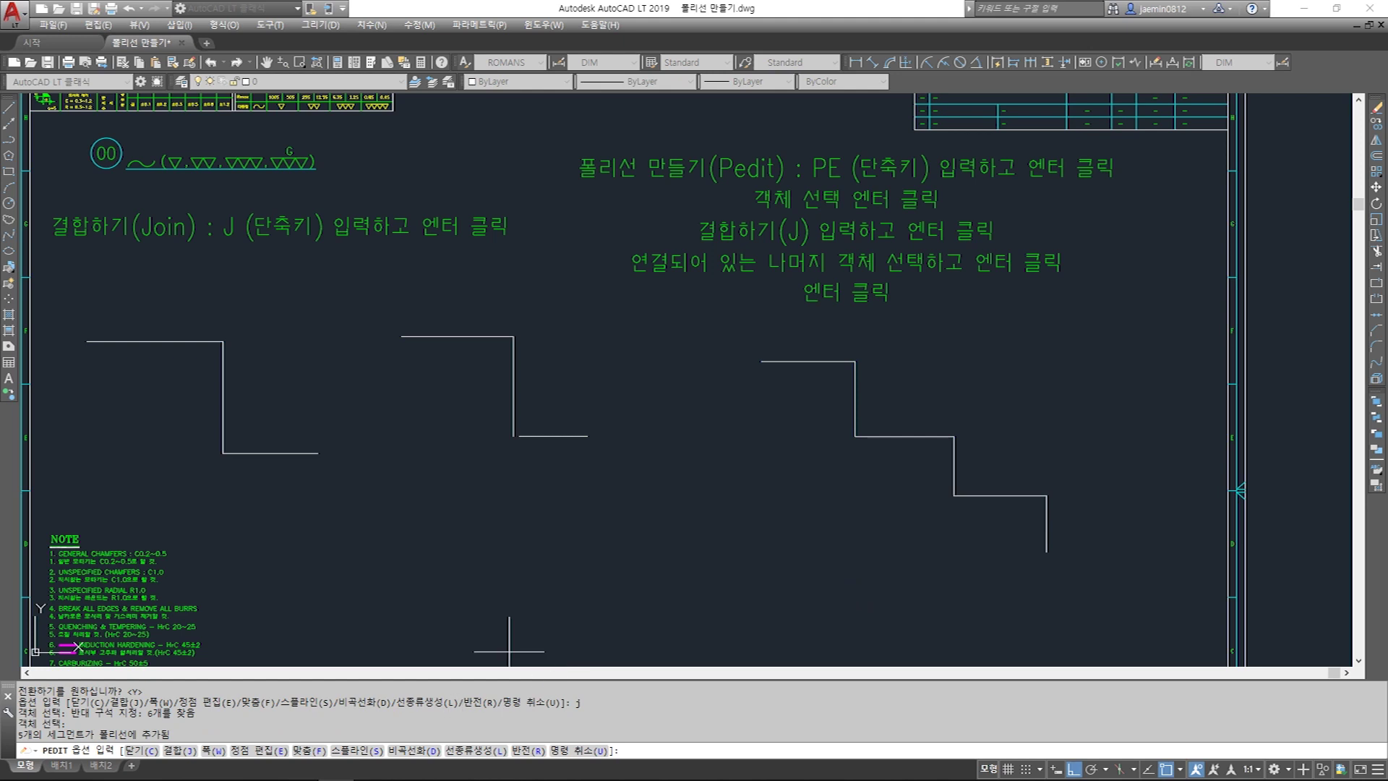
pyautogui.press('Return')
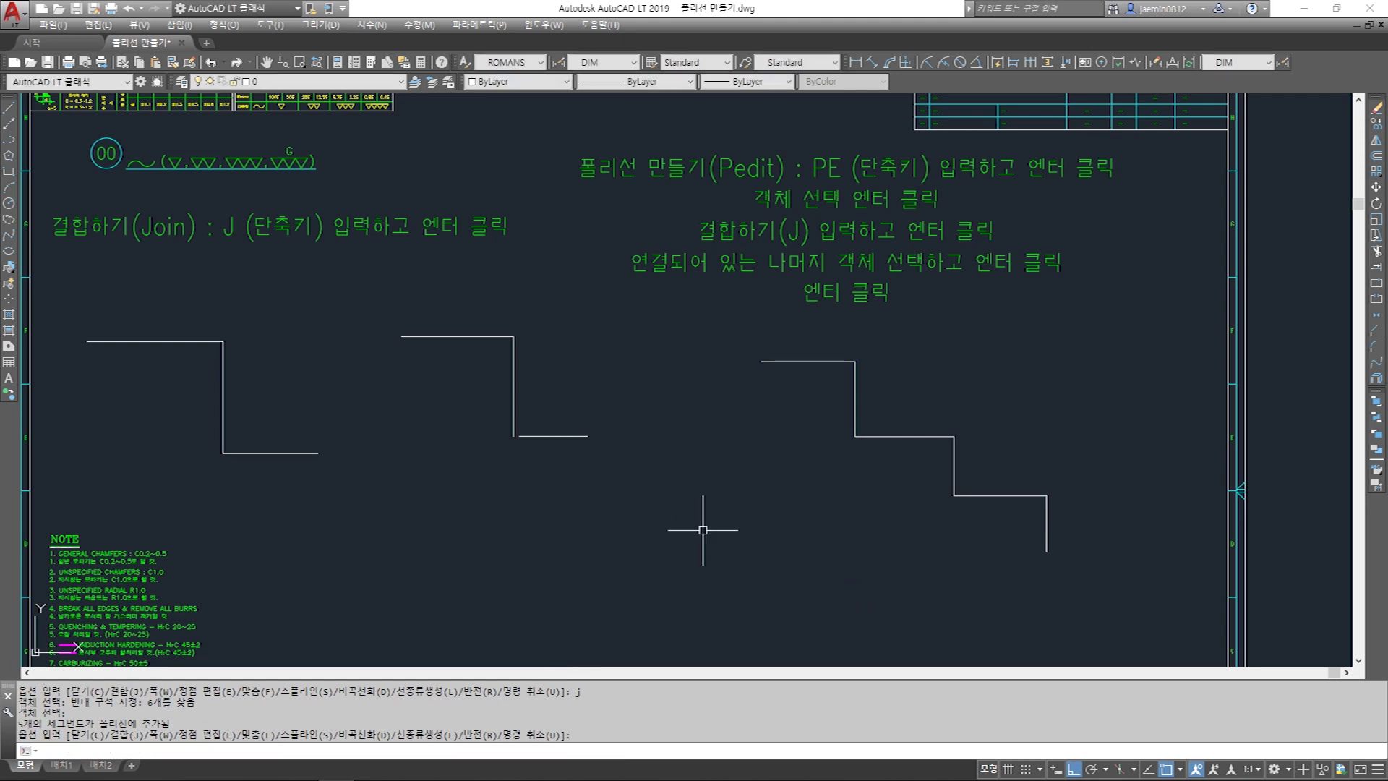
# Step: Select the joined staircase to check that it is a single polyline
pyautogui.click(855, 406)
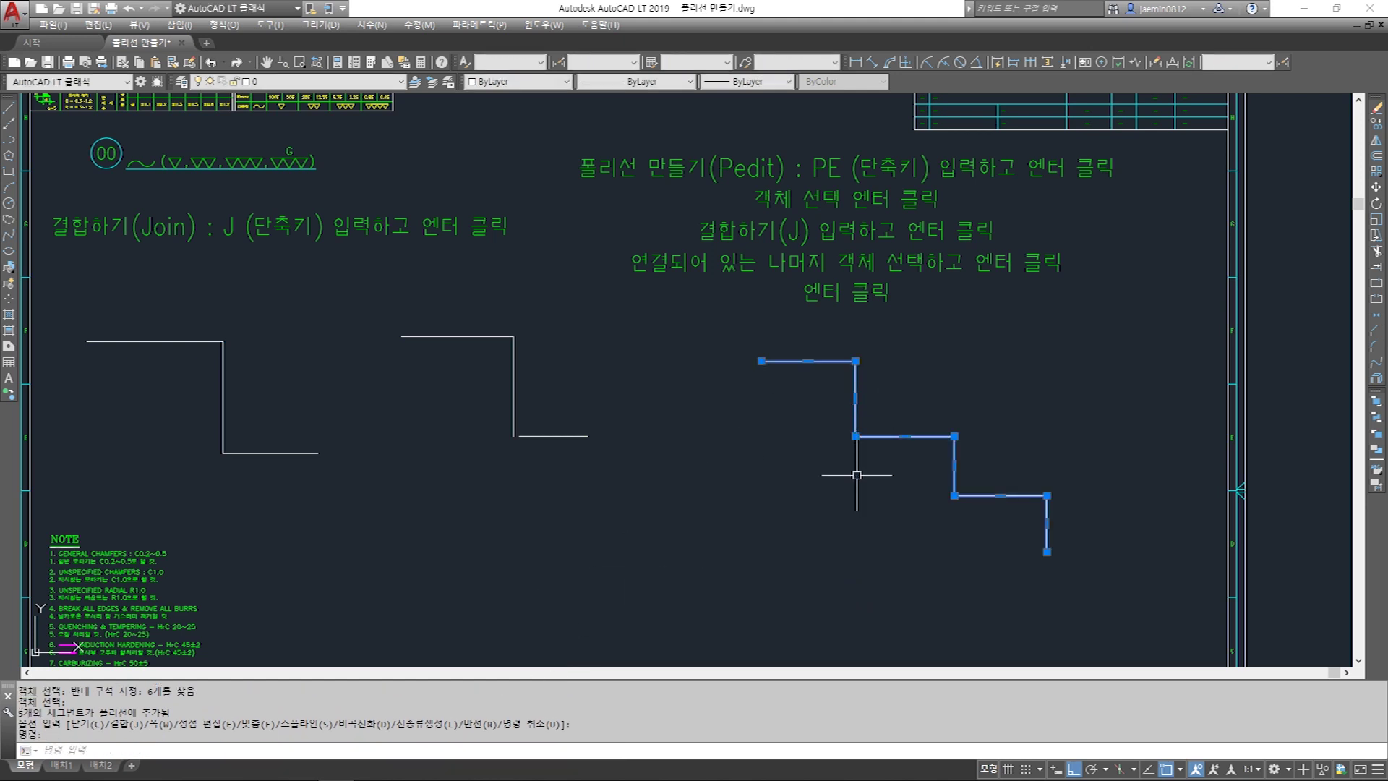
pyautogui.click(914, 409)
pyautogui.click(877, 470)
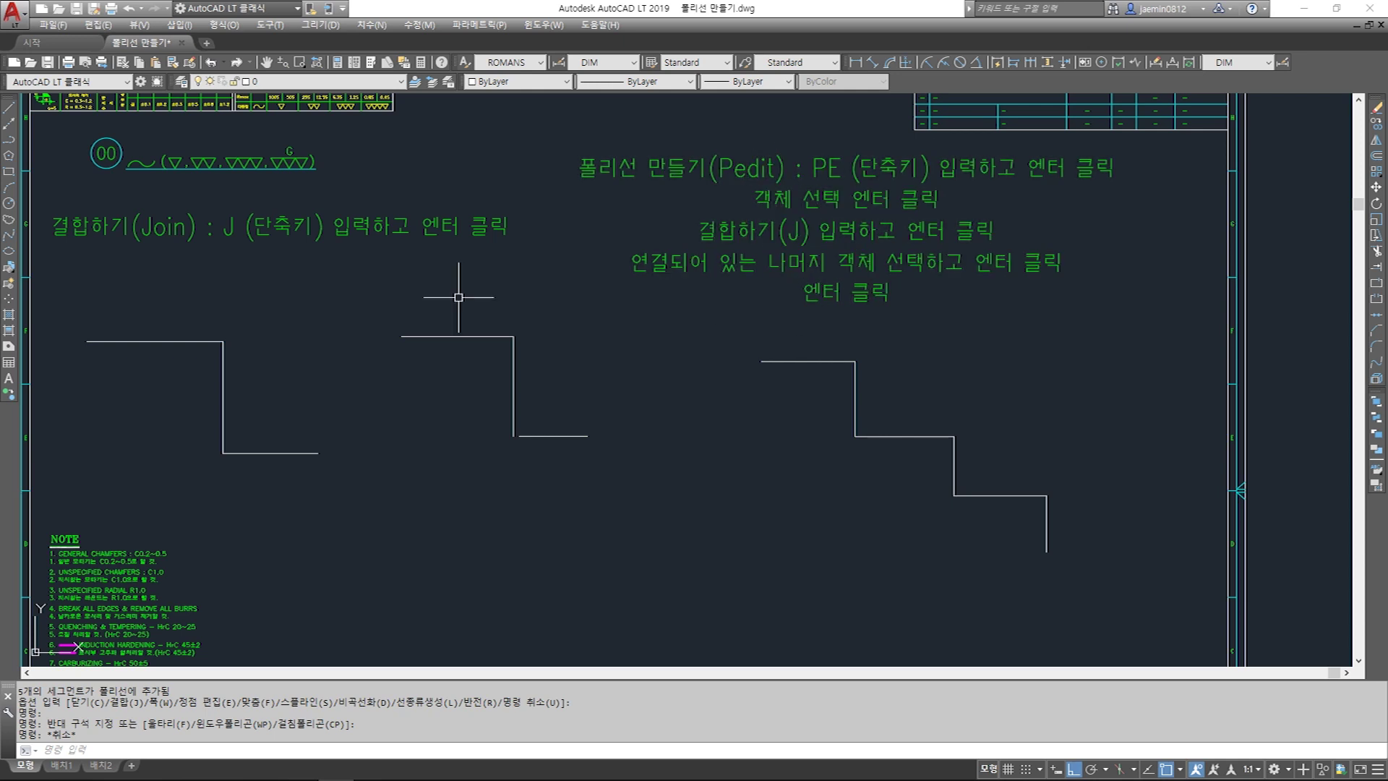
pyautogui.moveTo(238, 285); pyautogui.dragTo(376, 285, button='middle')
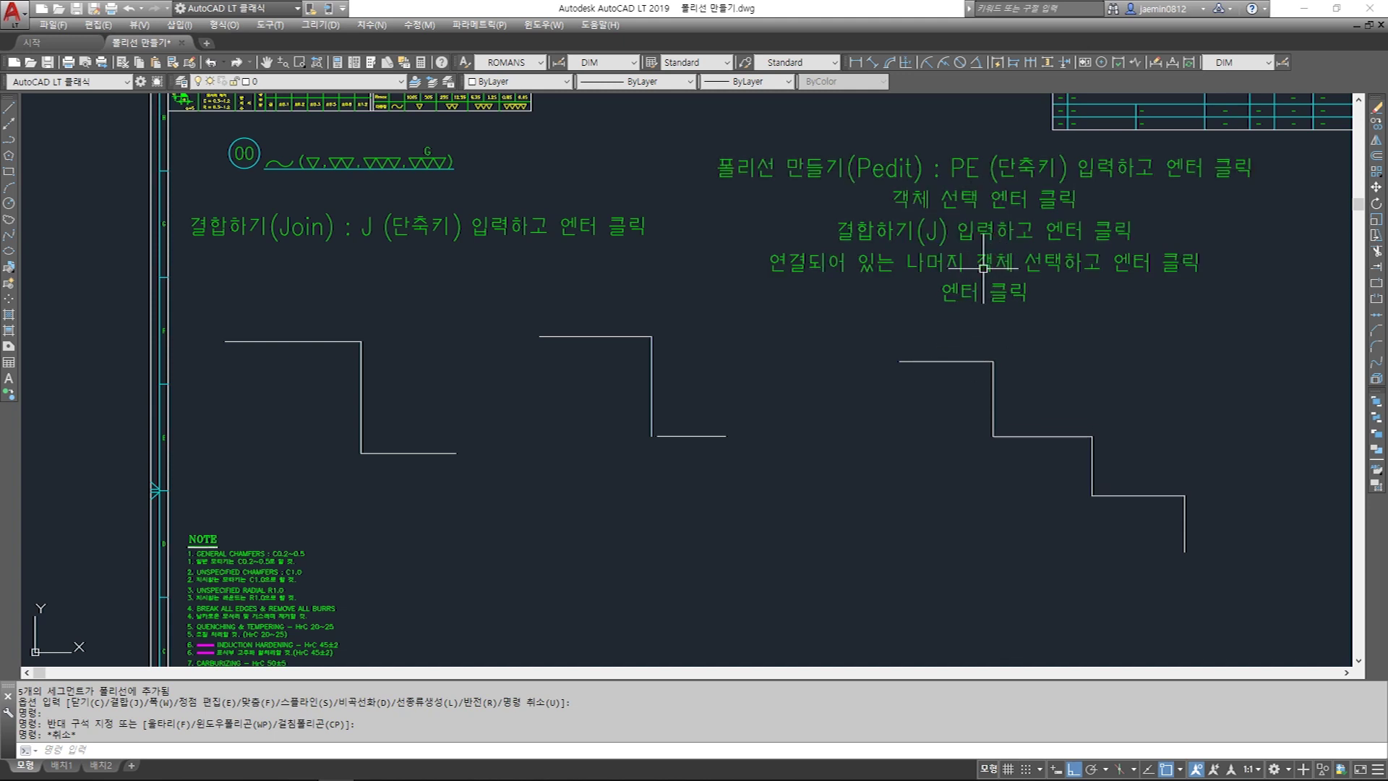
pyautogui.moveTo(984, 268); pyautogui.dragTo(867, 267, button='middle')
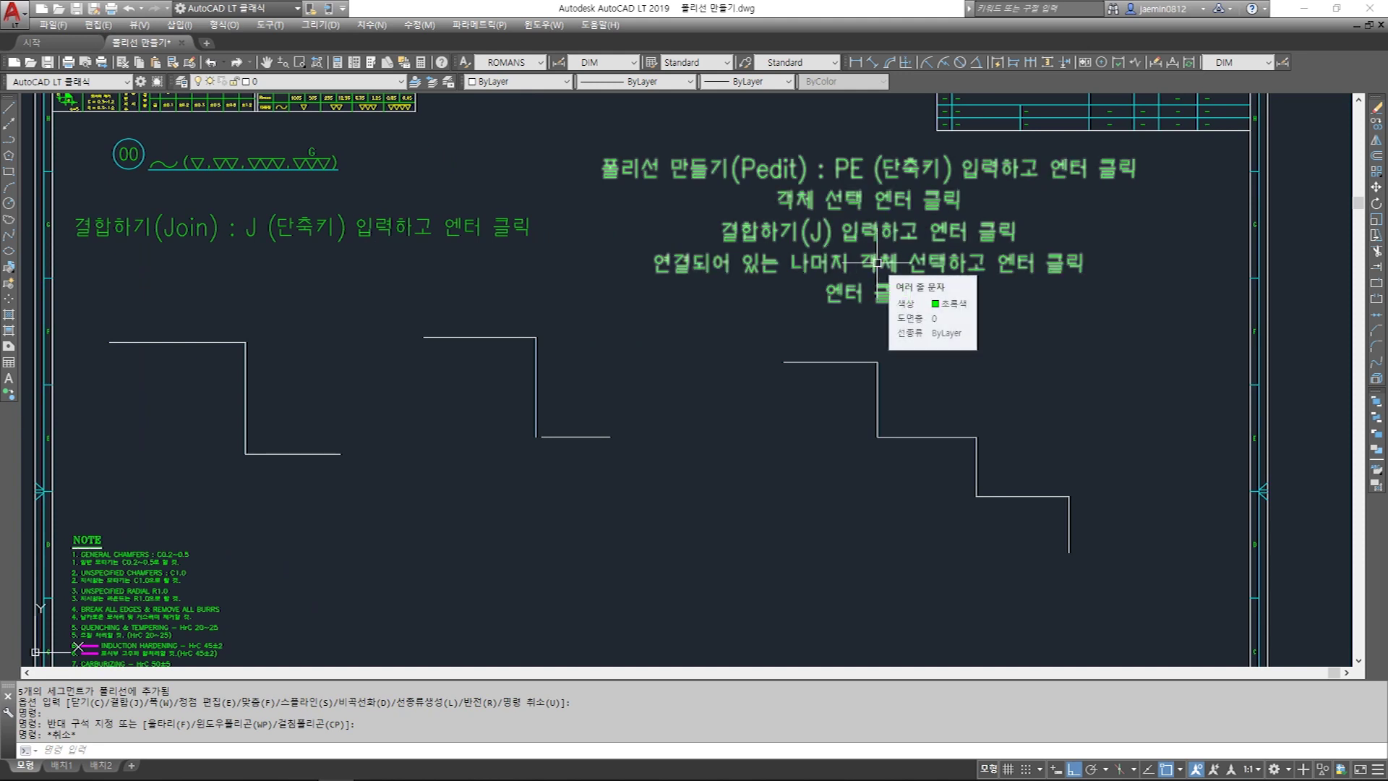
# Step: Explode the staircase polyline into separate lines
pyautogui.moveTo(1004, 413); pyautogui.dragTo(950, 392, button='middle')
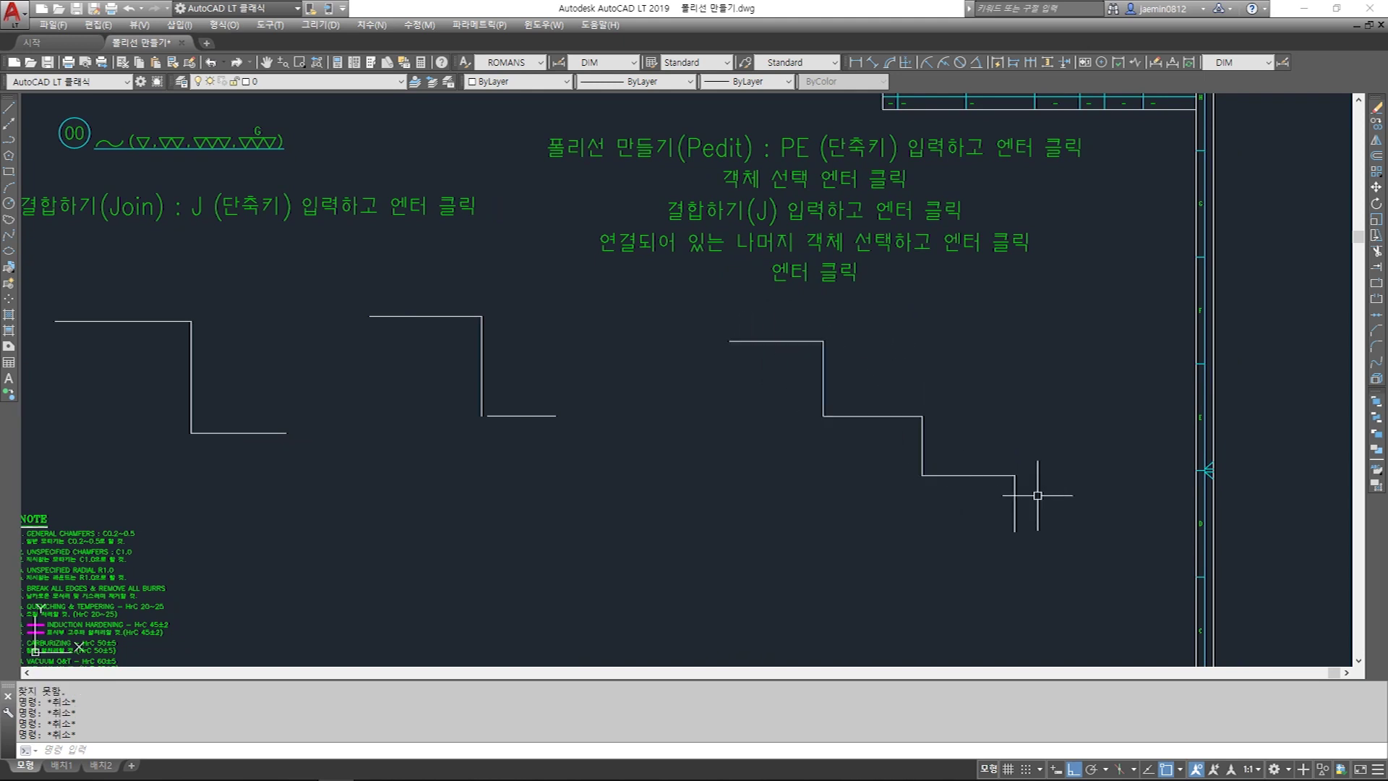
pyautogui.write('x')
pyautogui.press('Return')
pyautogui.moveTo(864, 350); pyautogui.dragTo(760, 457)
pyautogui.press('Return')
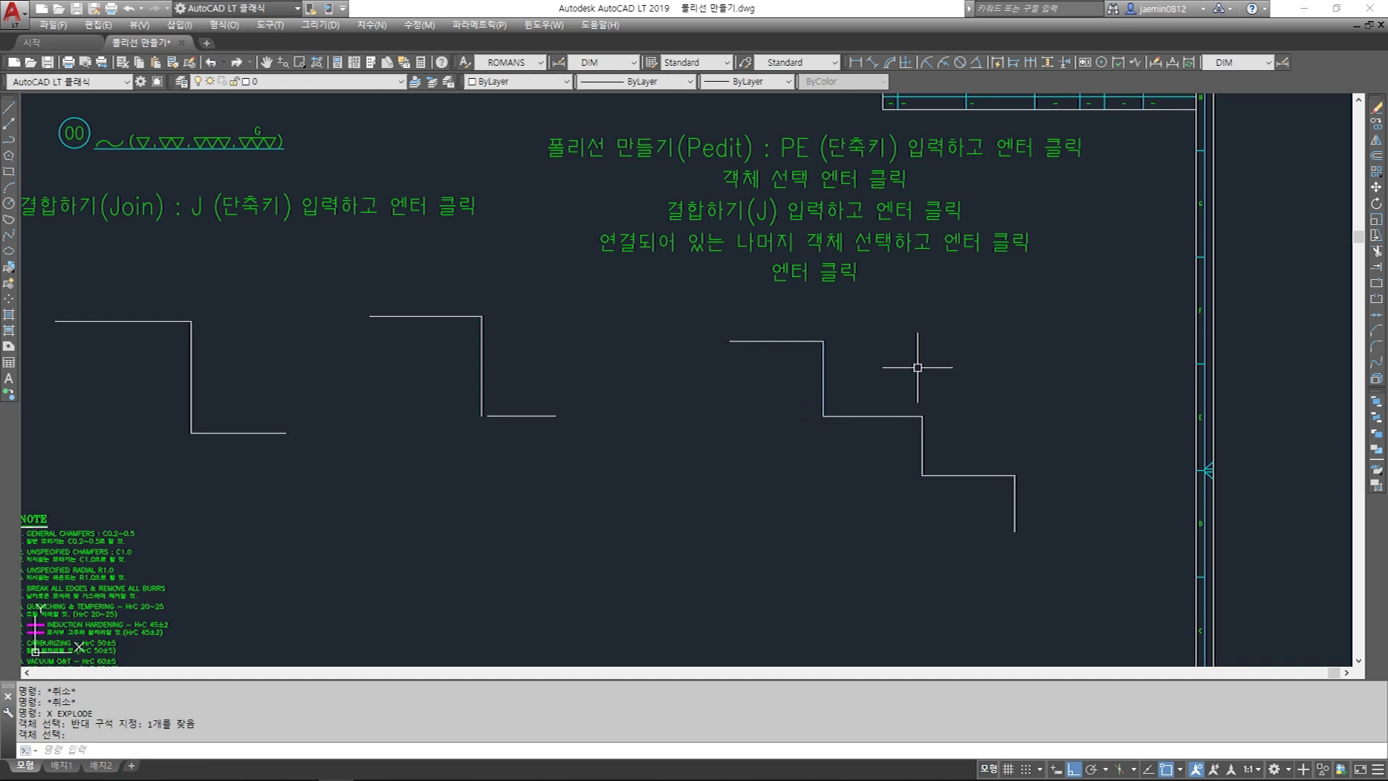
# Step: Use Pedit to convert the staircase's uppermost horizontal line to a polyline and join all the other staircase lines to it
pyautogui.write('pe')
pyautogui.press('Return')
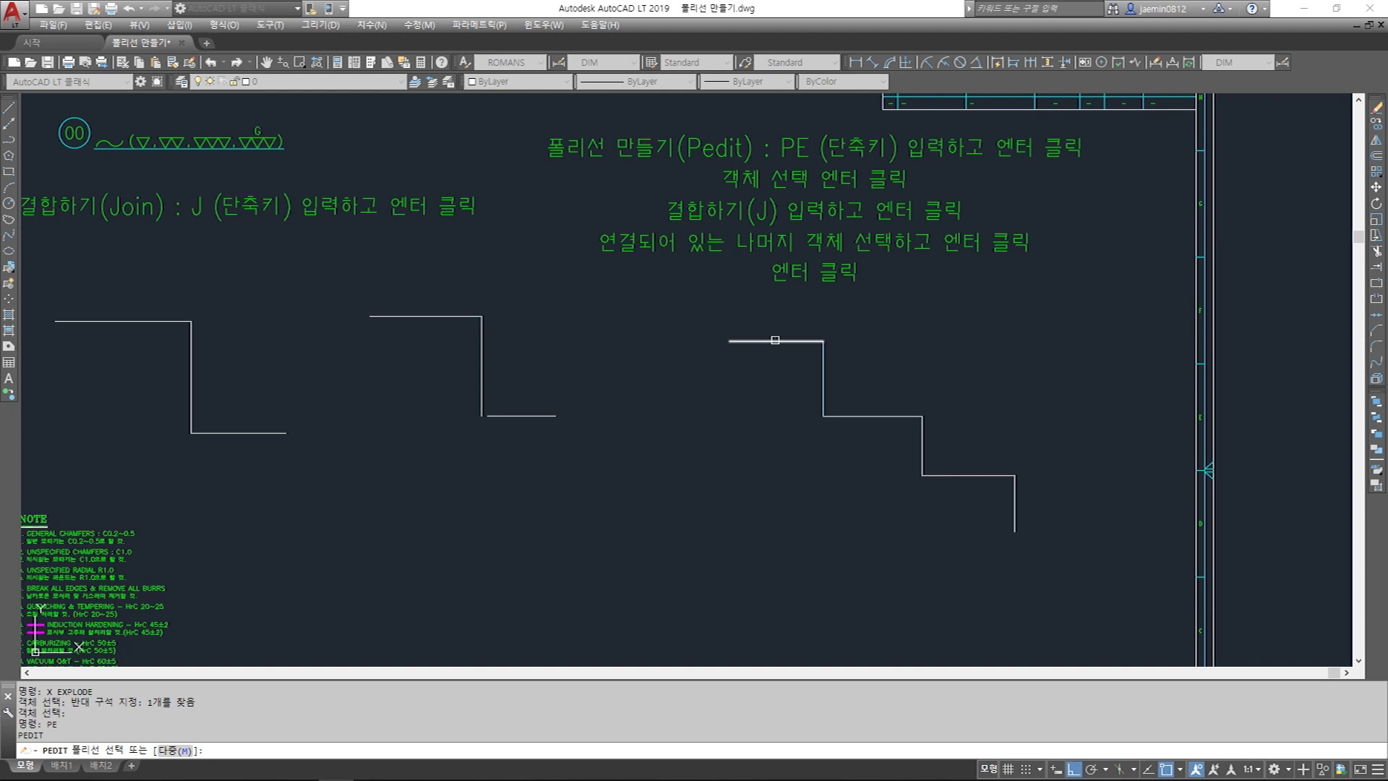
pyautogui.click(775, 339)
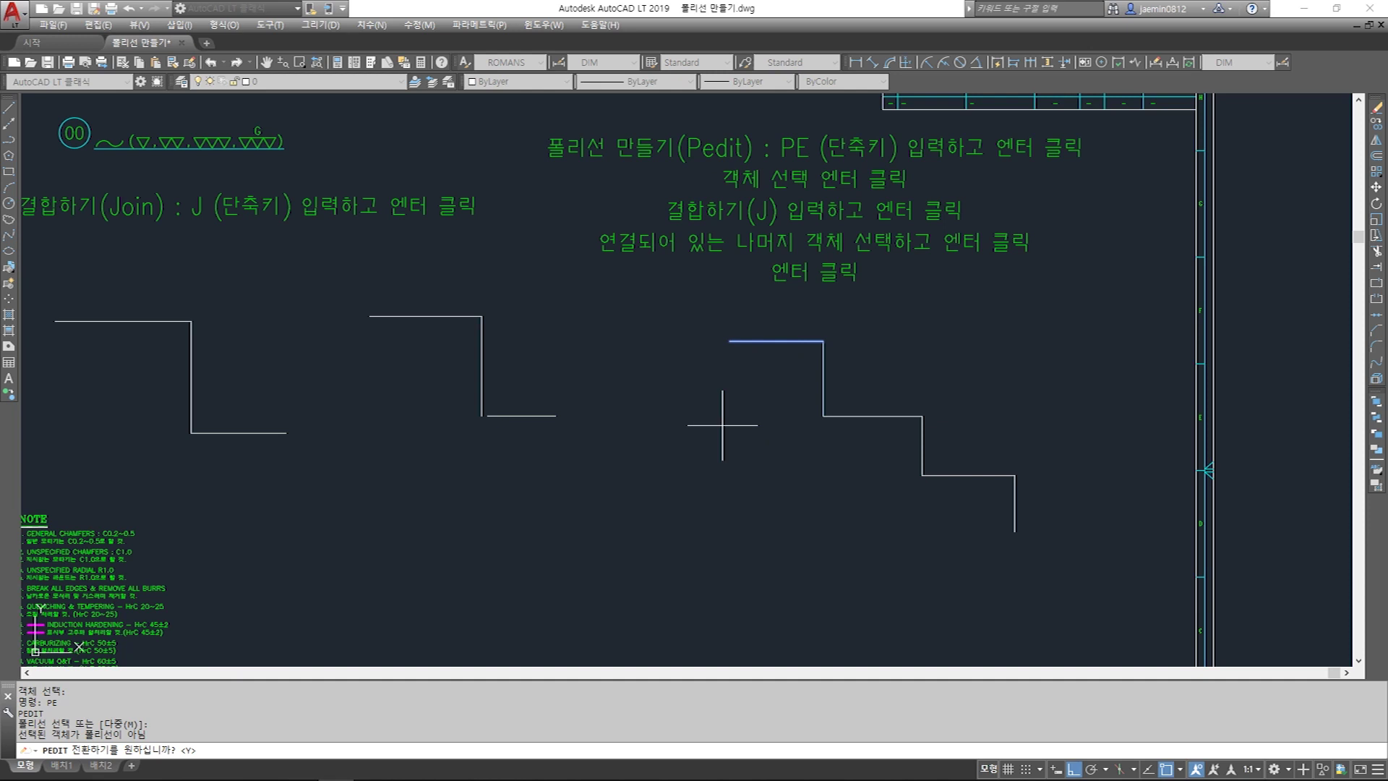
pyautogui.press('Return')
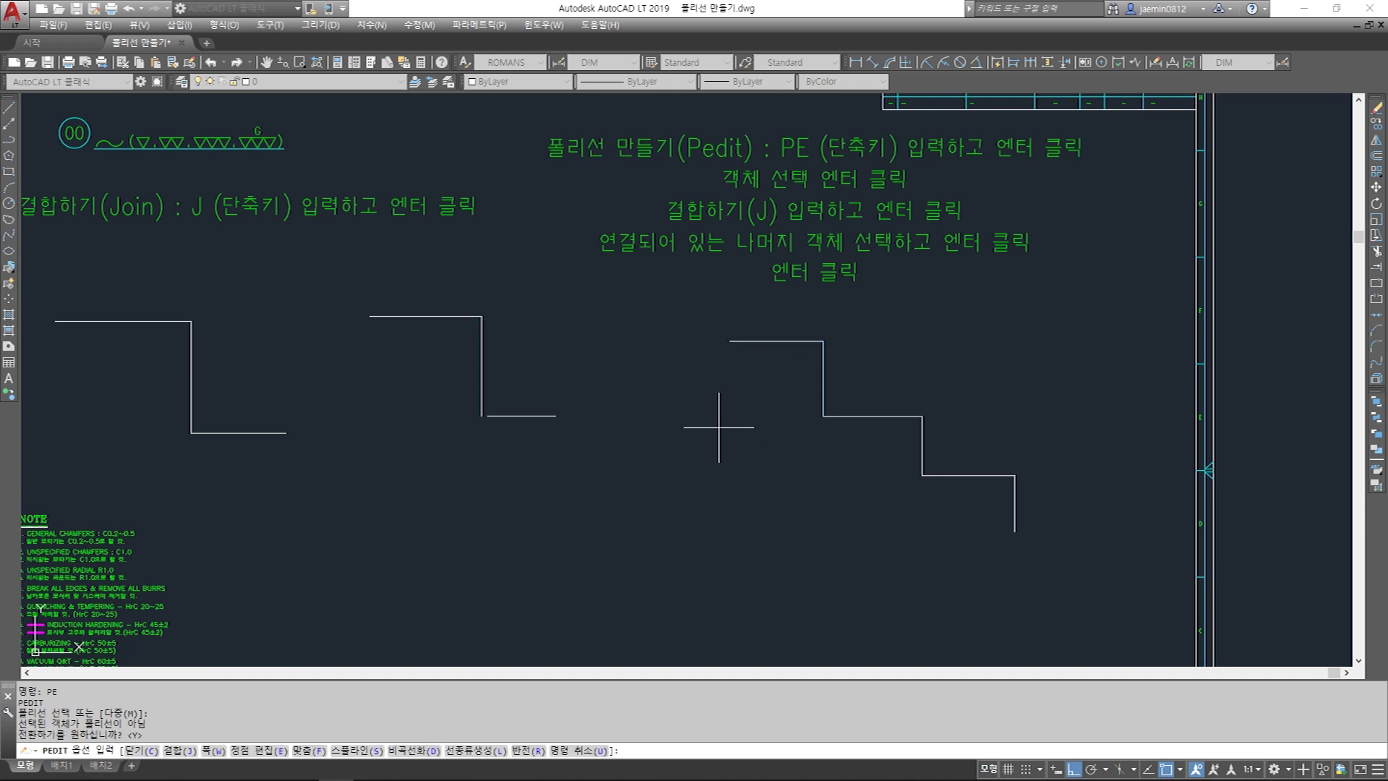
pyautogui.press('Return')
pyautogui.click(721, 306)
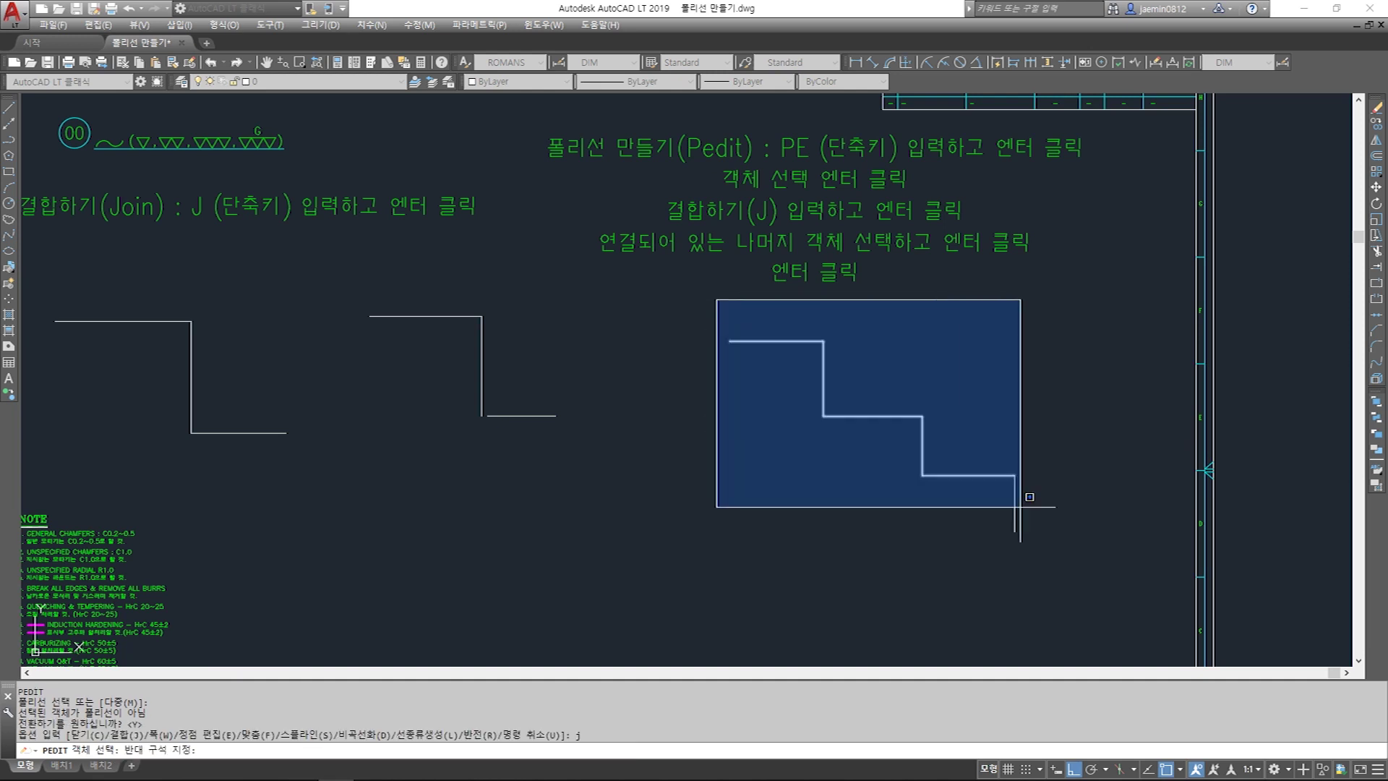
pyautogui.click(1135, 587)
pyautogui.press('Return')
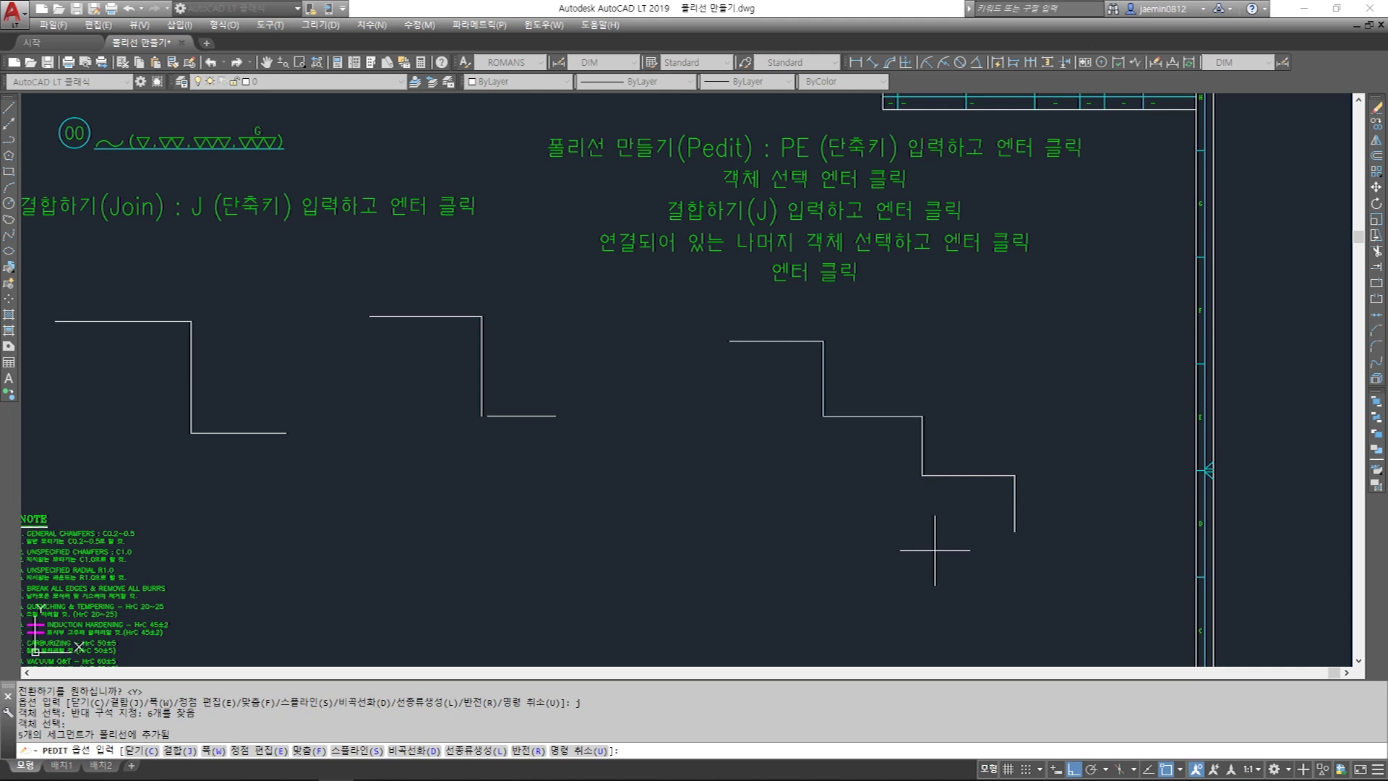
pyautogui.press('Return')
pyautogui.press('Escape')
# Step: Check by selection that the rejoined staircase acts as one object
pyautogui.click(892, 401)
pyautogui.click(860, 463)
pyautogui.click(880, 387)
pyautogui.click(846, 480)
pyautogui.press('Escape')
pyautogui.press('Escape')
# Step: Draw connected lines from the staircase's lower end, running right, down, back left in three collinear pieces, up and left again
pyautogui.write('l')
pyautogui.press('Return')
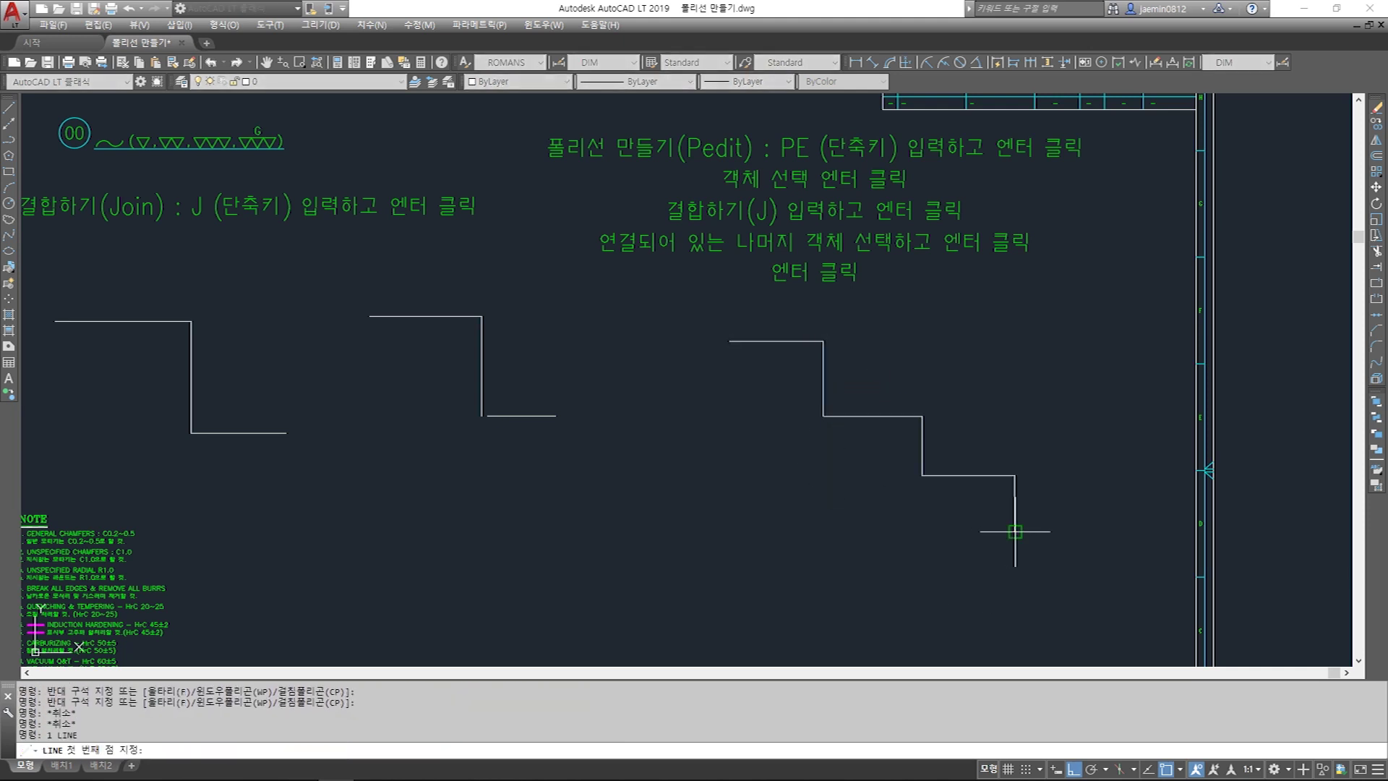
pyautogui.click(1015, 532)
pyautogui.click(1089, 532)
pyautogui.click(1089, 587)
pyautogui.click(960, 587)
pyautogui.click(915, 629)
pyautogui.click(815, 611)
pyautogui.click(835, 523)
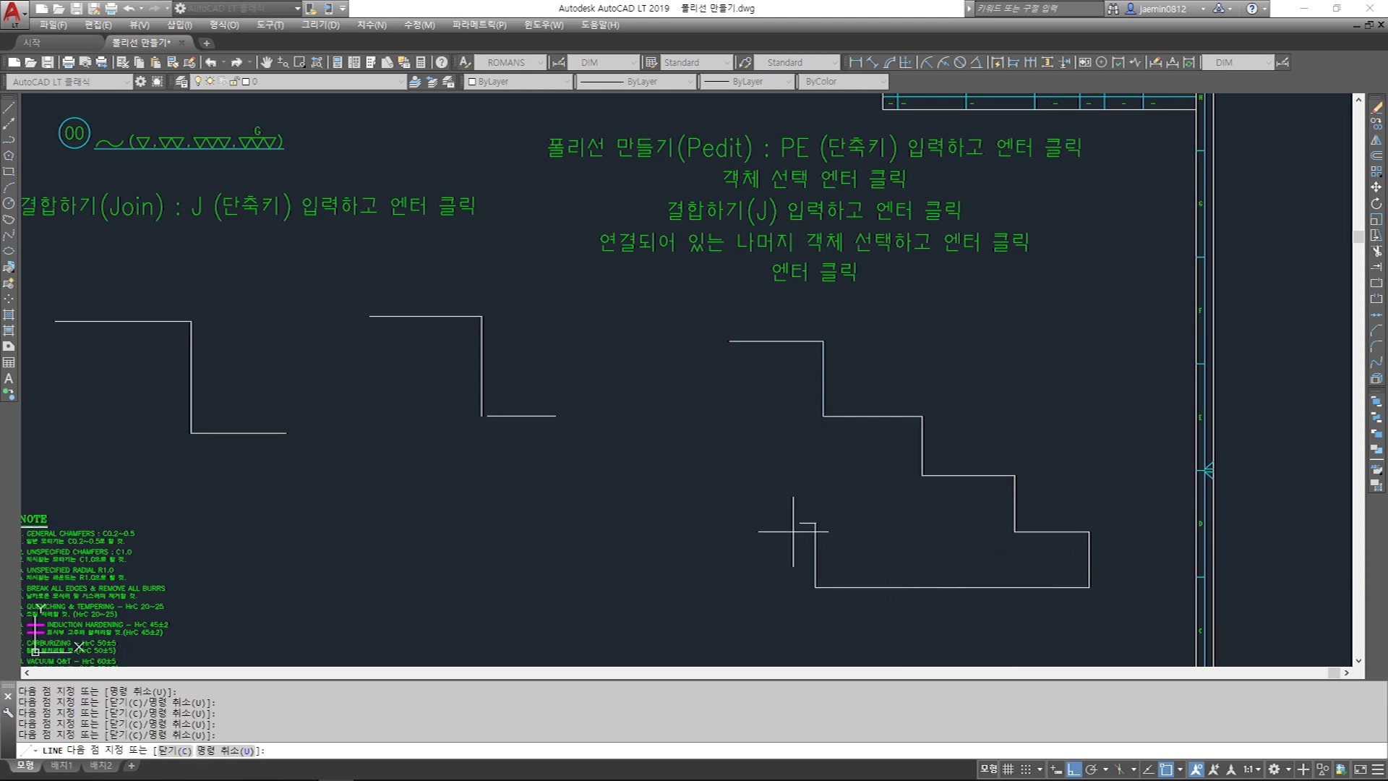
pyautogui.click(729, 523)
pyautogui.press('Escape')
# Step: Select the newly drawn lower lines to check how they are divided into segments
pyautogui.click(852, 567)
pyautogui.click(767, 506)
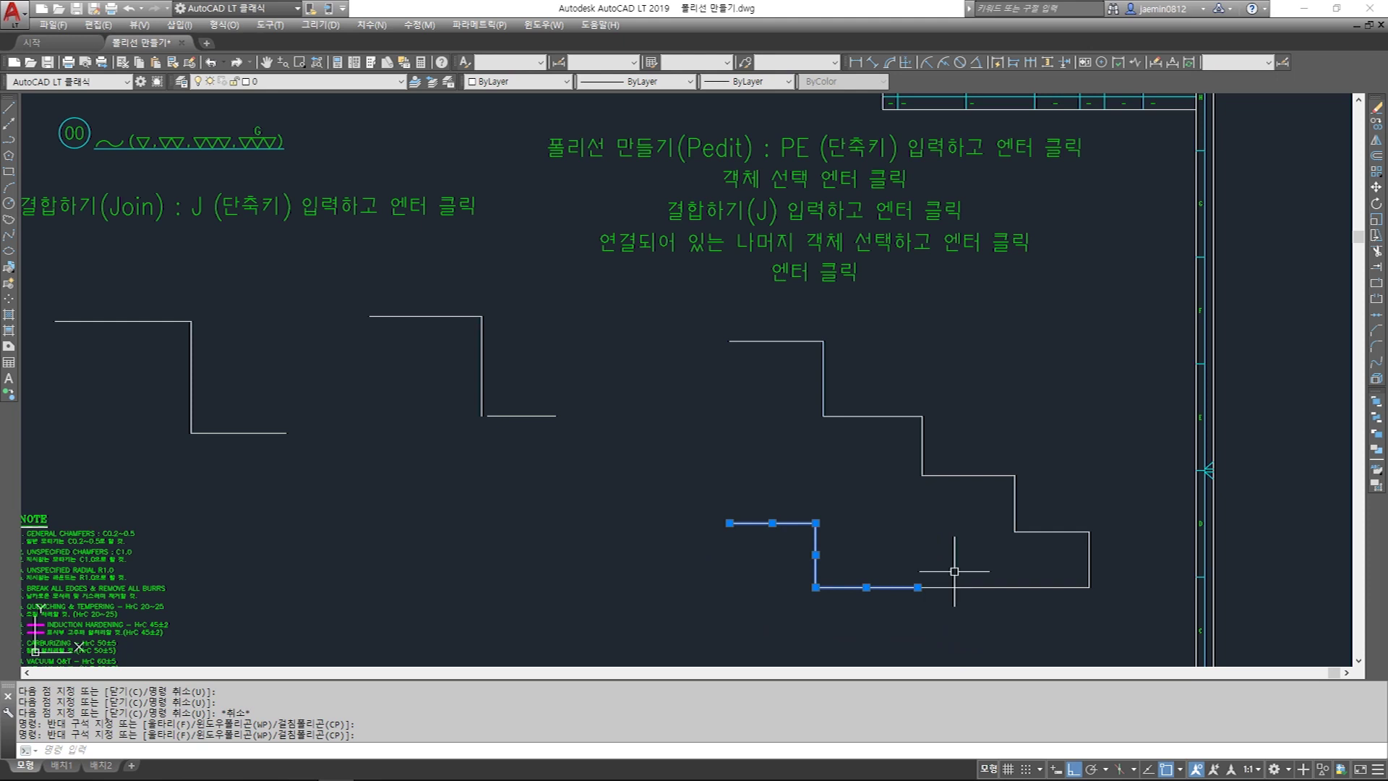
pyautogui.click(986, 607)
pyautogui.click(898, 567)
pyautogui.keyDown('shift'); pyautogui.click(767, 523); pyautogui.keyUp('shift')
pyautogui.click(783, 572)
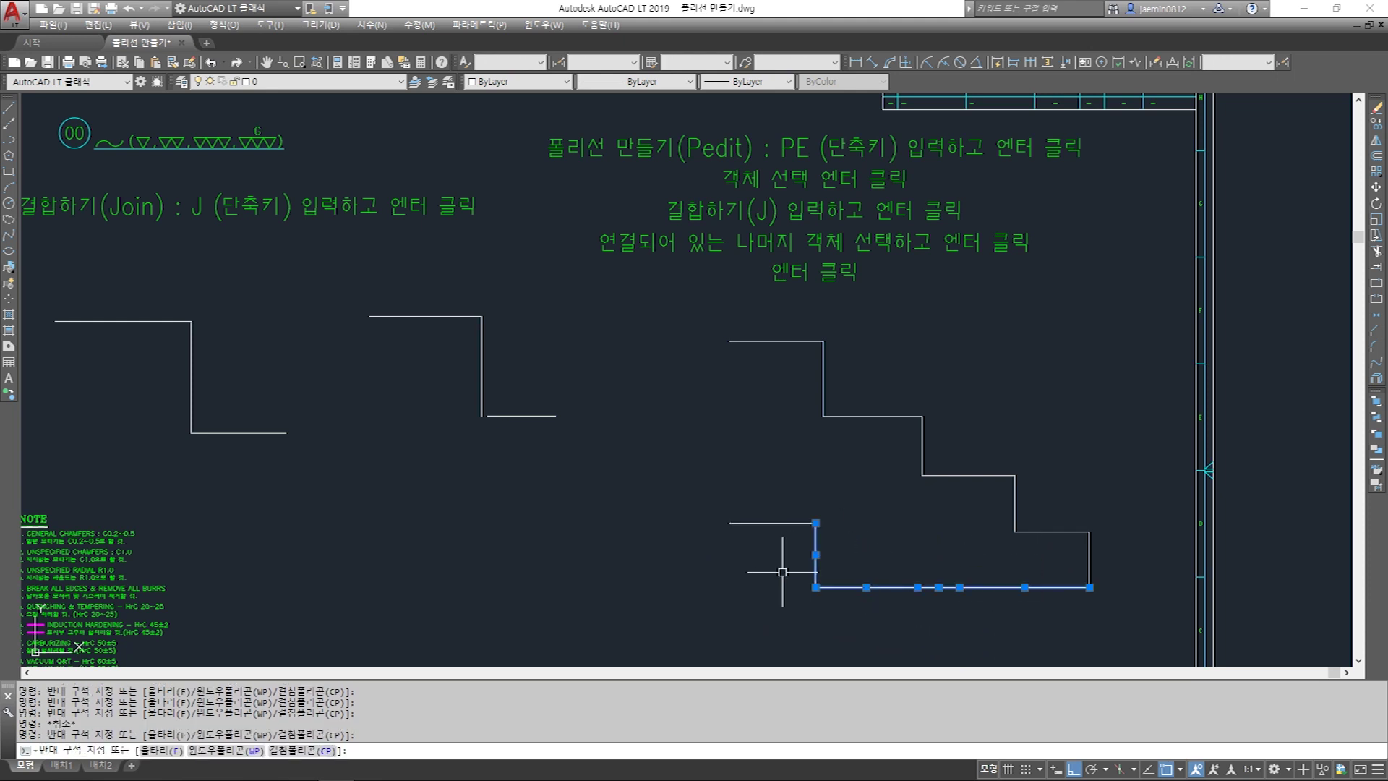
pyautogui.press('Escape')
# Step: Erase the short middle segment of the long lower horizontal line
pyautogui.write('e')
pyautogui.click(946, 567)
pyautogui.click(929, 606)
pyautogui.press('space')
pyautogui.click(883, 546)
pyautogui.click(861, 622)
pyautogui.click(917, 587)
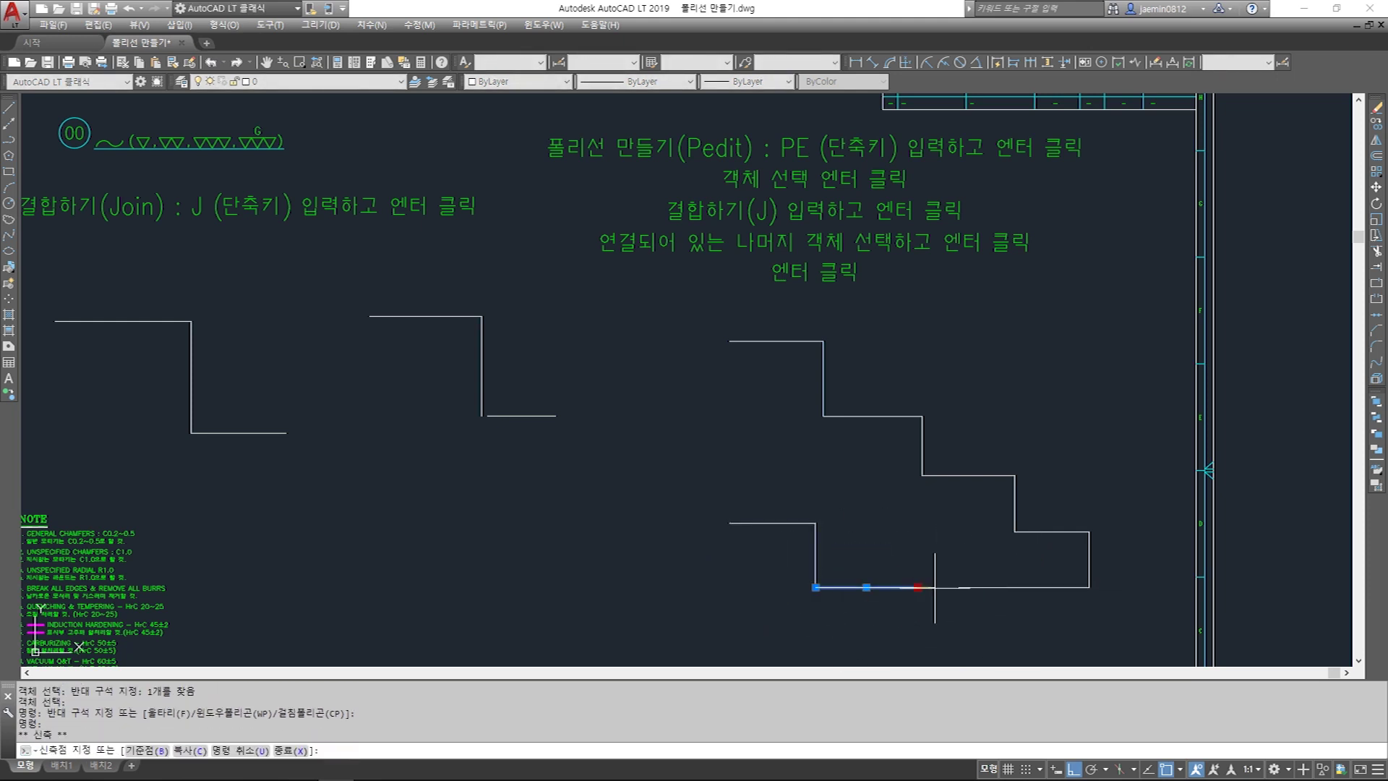
pyautogui.press('Escape')
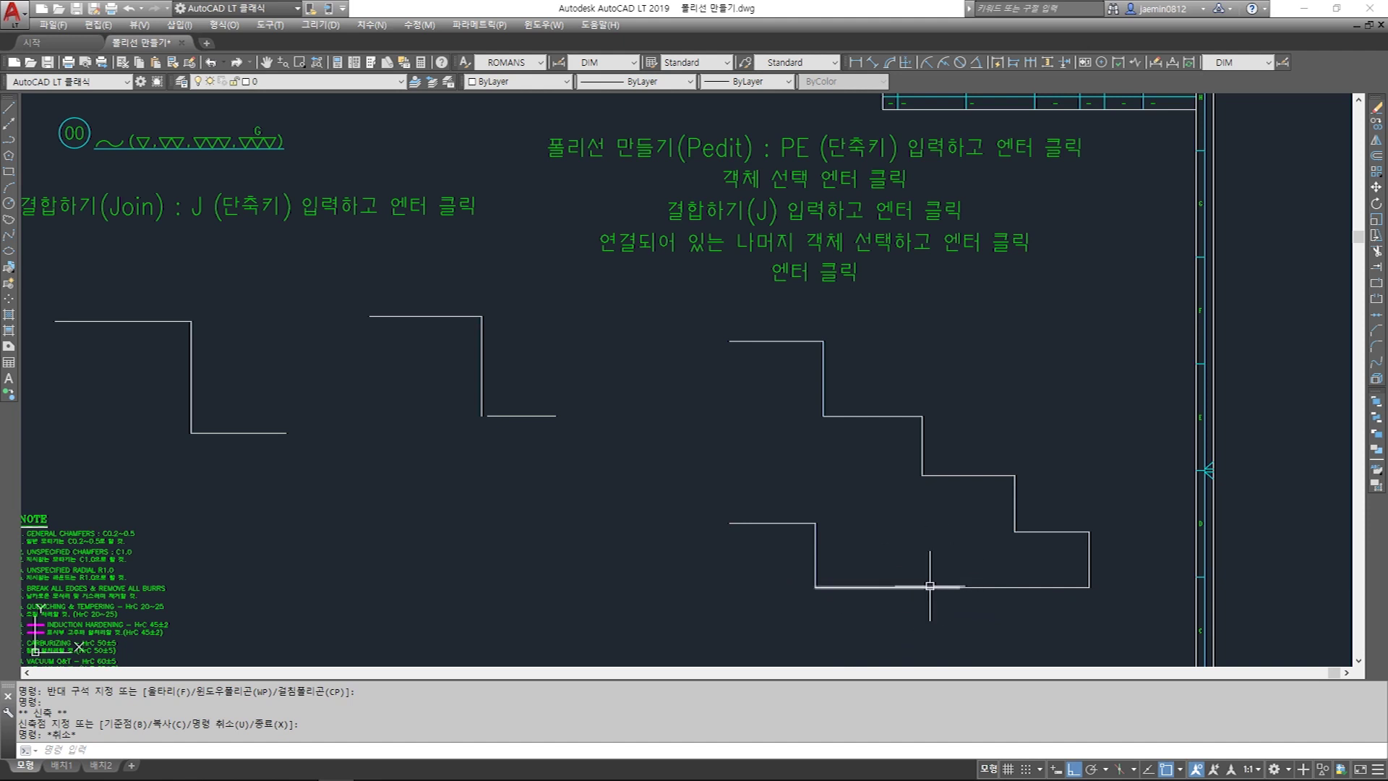
# Step: Use Pedit's Join option to combine the staircase polyline and the connected lower lines into one polyline
pyautogui.write('pe')
pyautogui.press('Return')
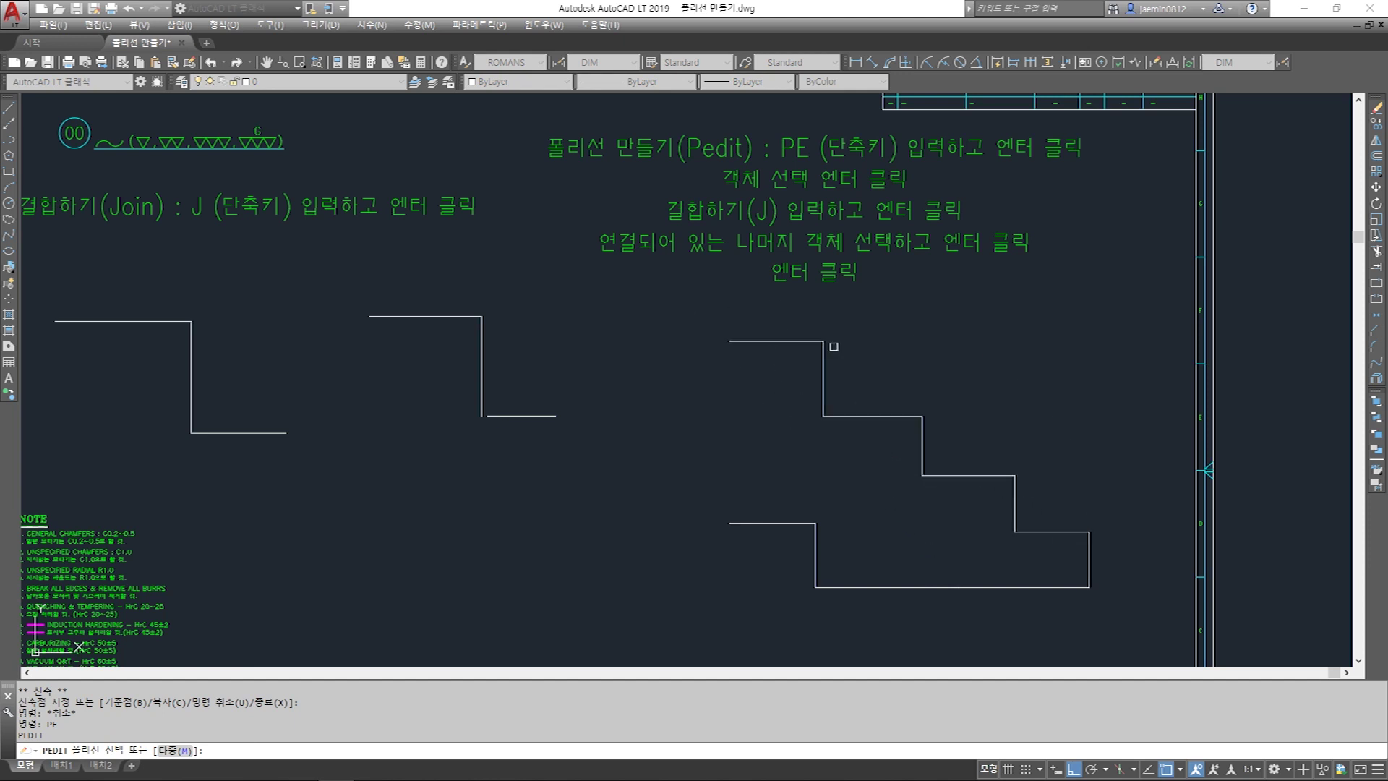
pyautogui.click(891, 415)
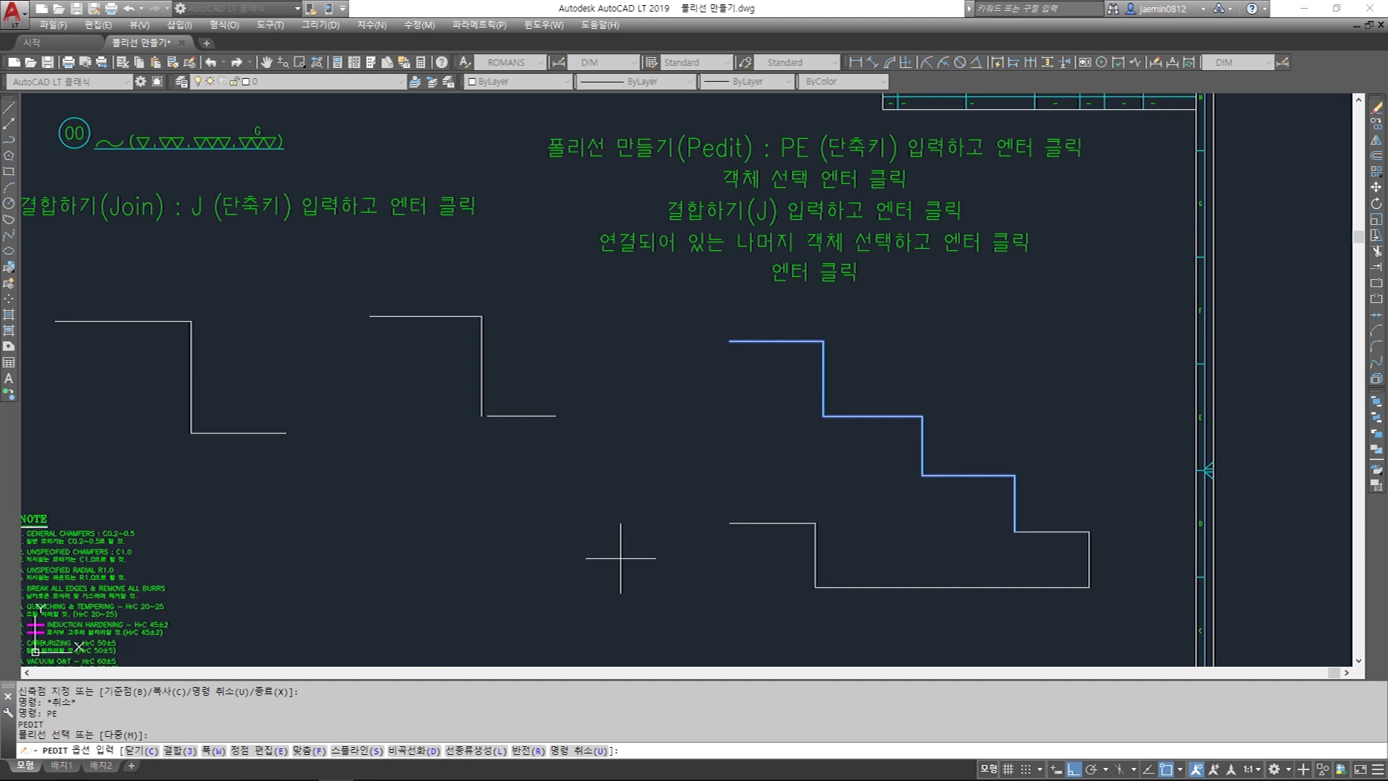
pyautogui.write('j')
pyautogui.press('Return')
pyautogui.click(668, 310)
pyautogui.click(1131, 611)
pyautogui.click(720, 316)
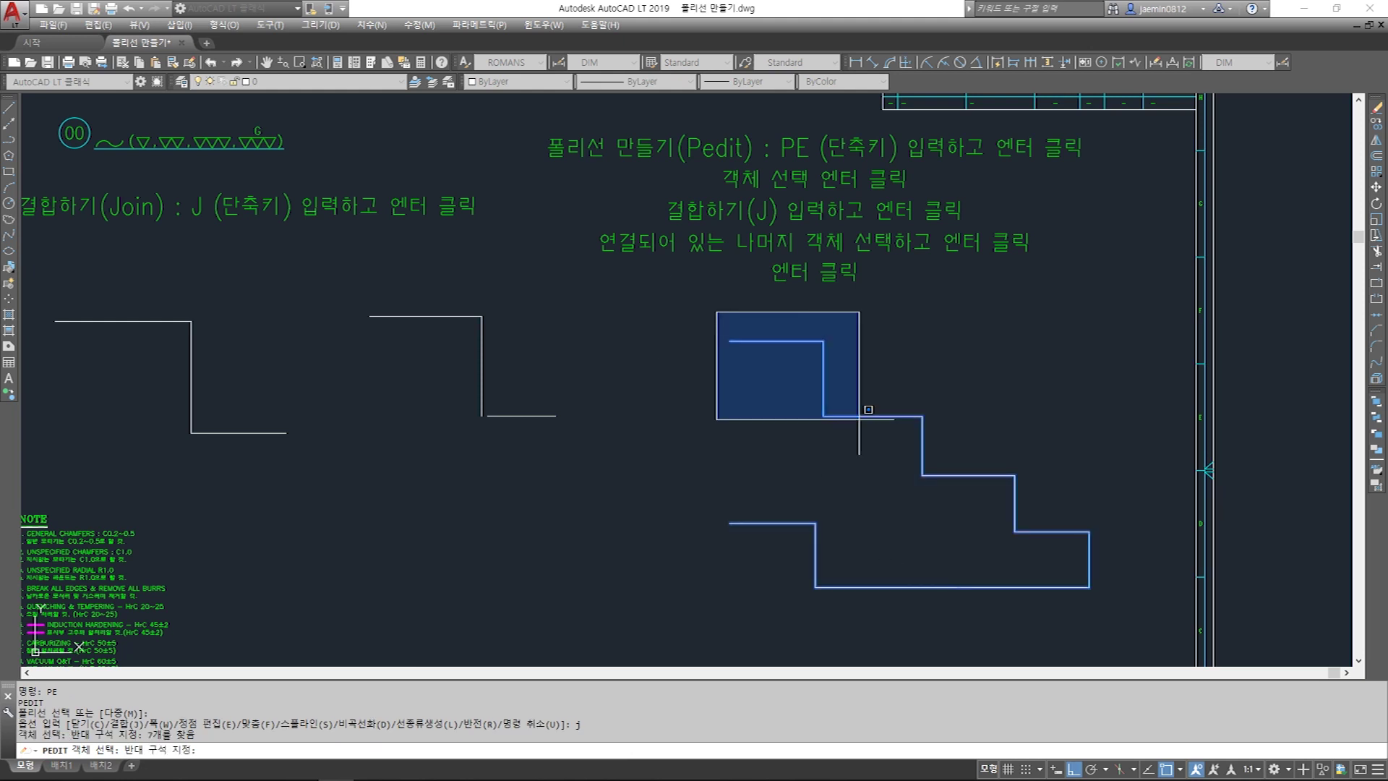
pyautogui.click(1132, 602)
pyautogui.press('Return')
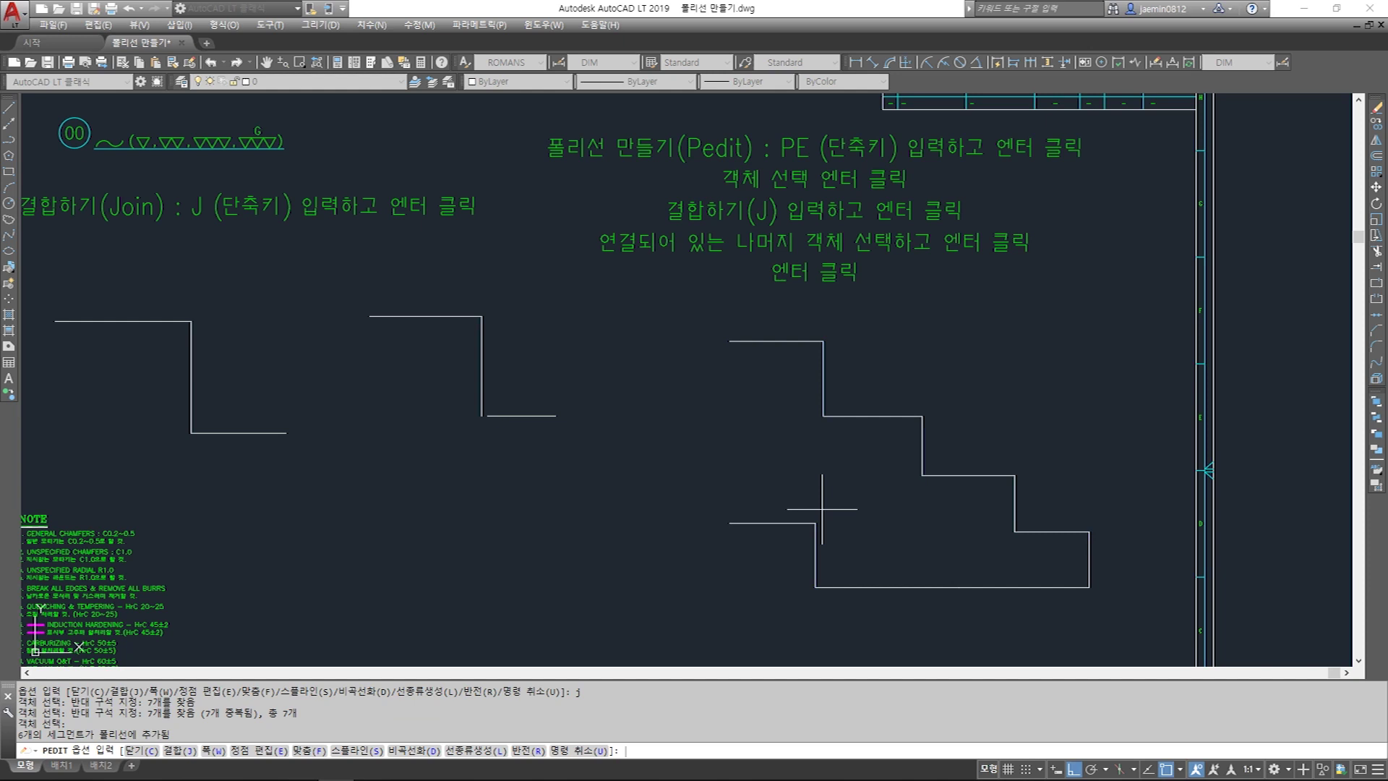
pyautogui.press('Return')
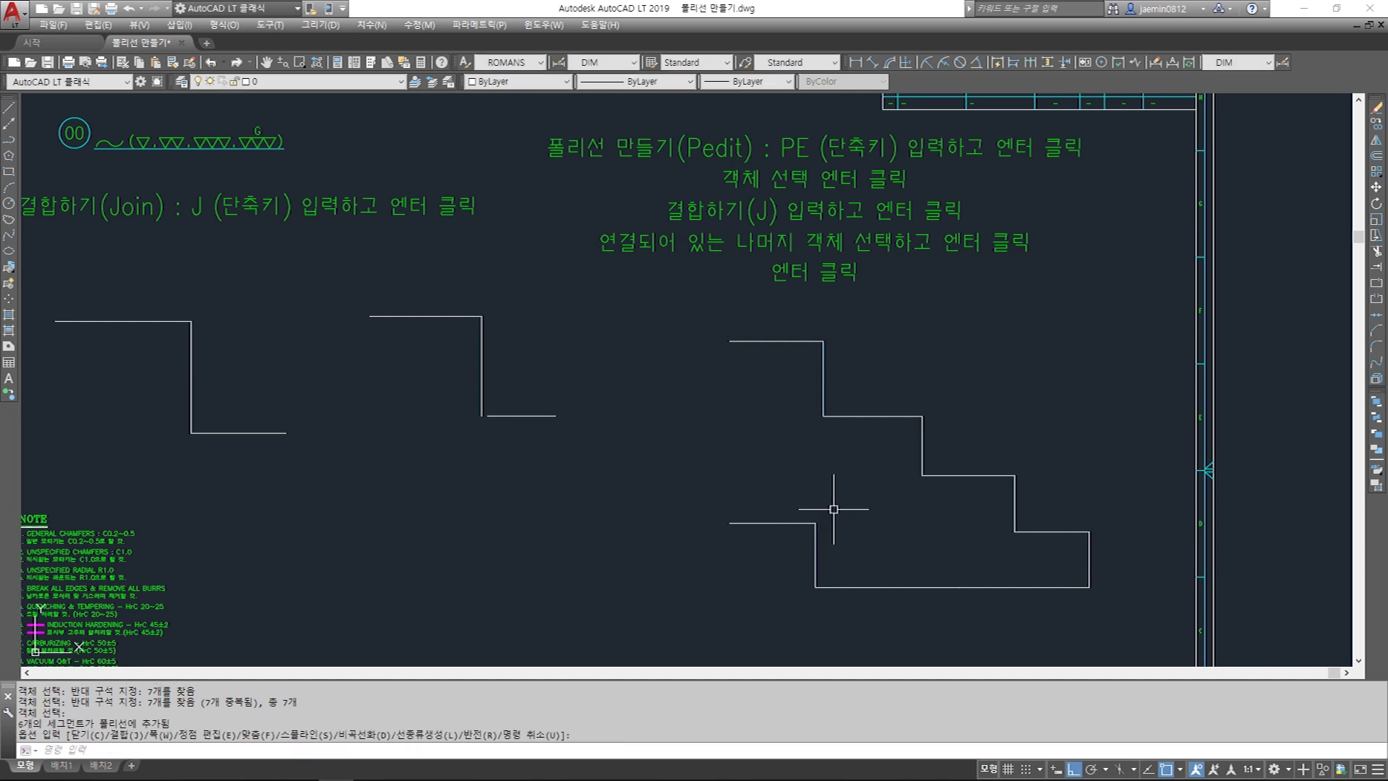
# Step: Check by selection whether the staircase and its lower outline act as one object
pyautogui.press('Escape')
pyautogui.click(832, 499)
pyautogui.click(802, 528)
pyautogui.click(826, 507)
pyautogui.click(802, 526)
pyautogui.click(823, 510)
pyautogui.click(798, 534)
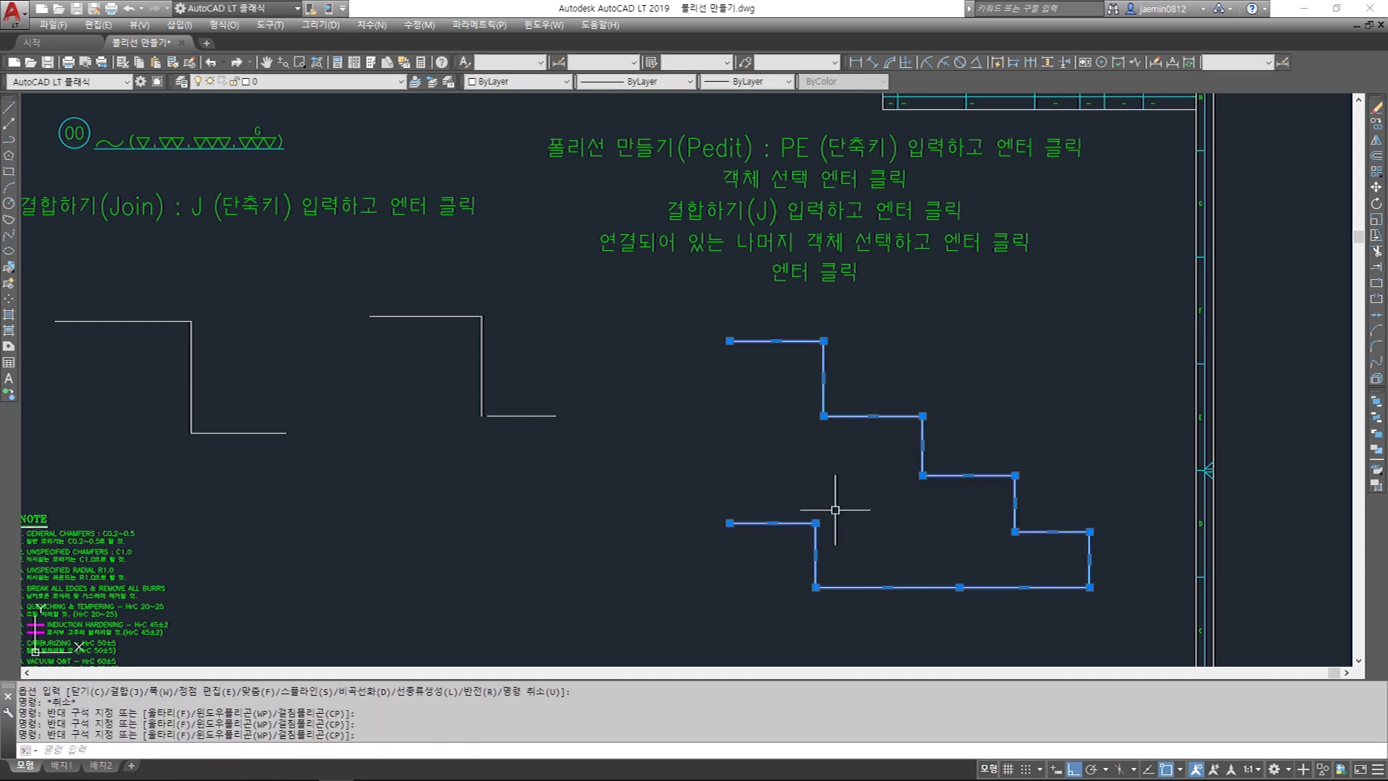
pyautogui.click(831, 513)
pyautogui.press('Escape')
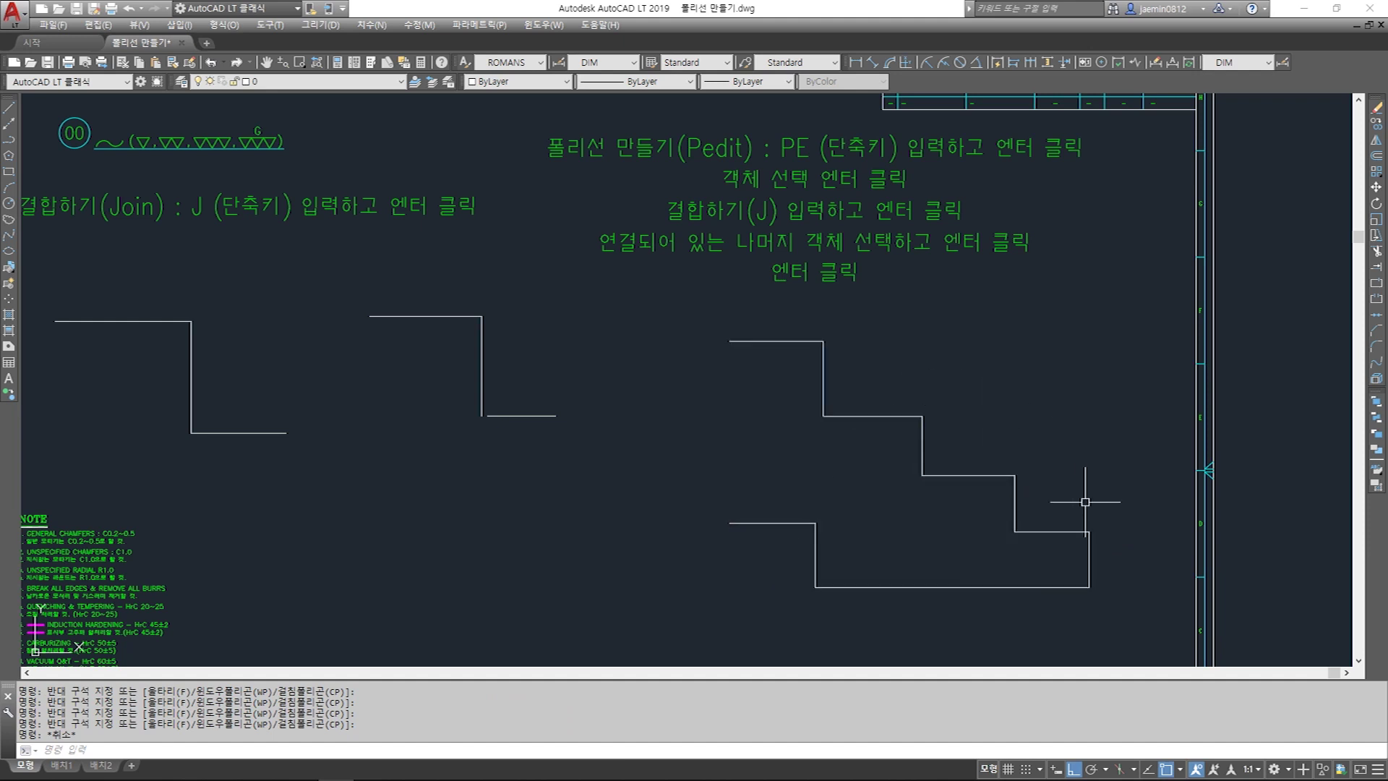
# Step: Draw a vertical line upward from the free end of the lower outline
pyautogui.write('1')
pyautogui.press('Return')
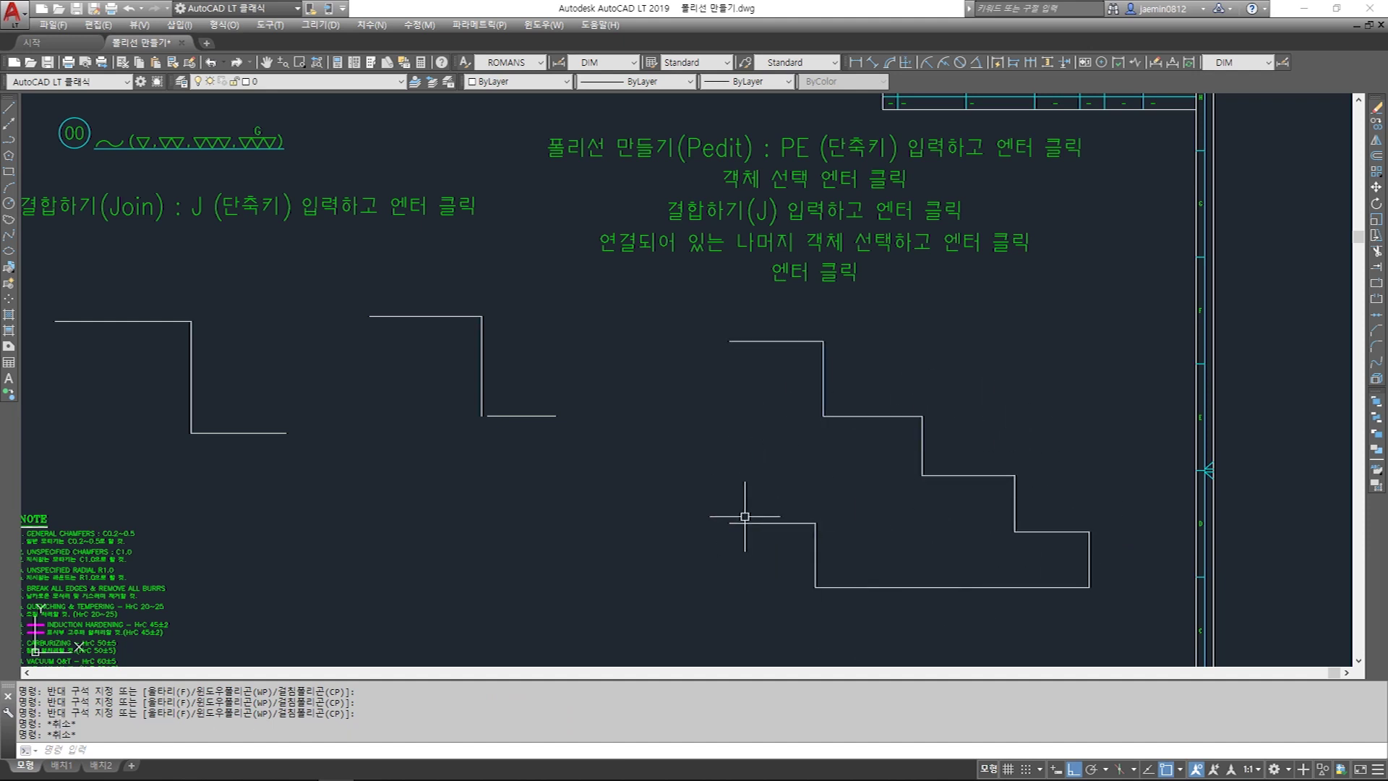
pyautogui.click(729, 522)
pyautogui.click(730, 450)
pyautogui.press('Escape')
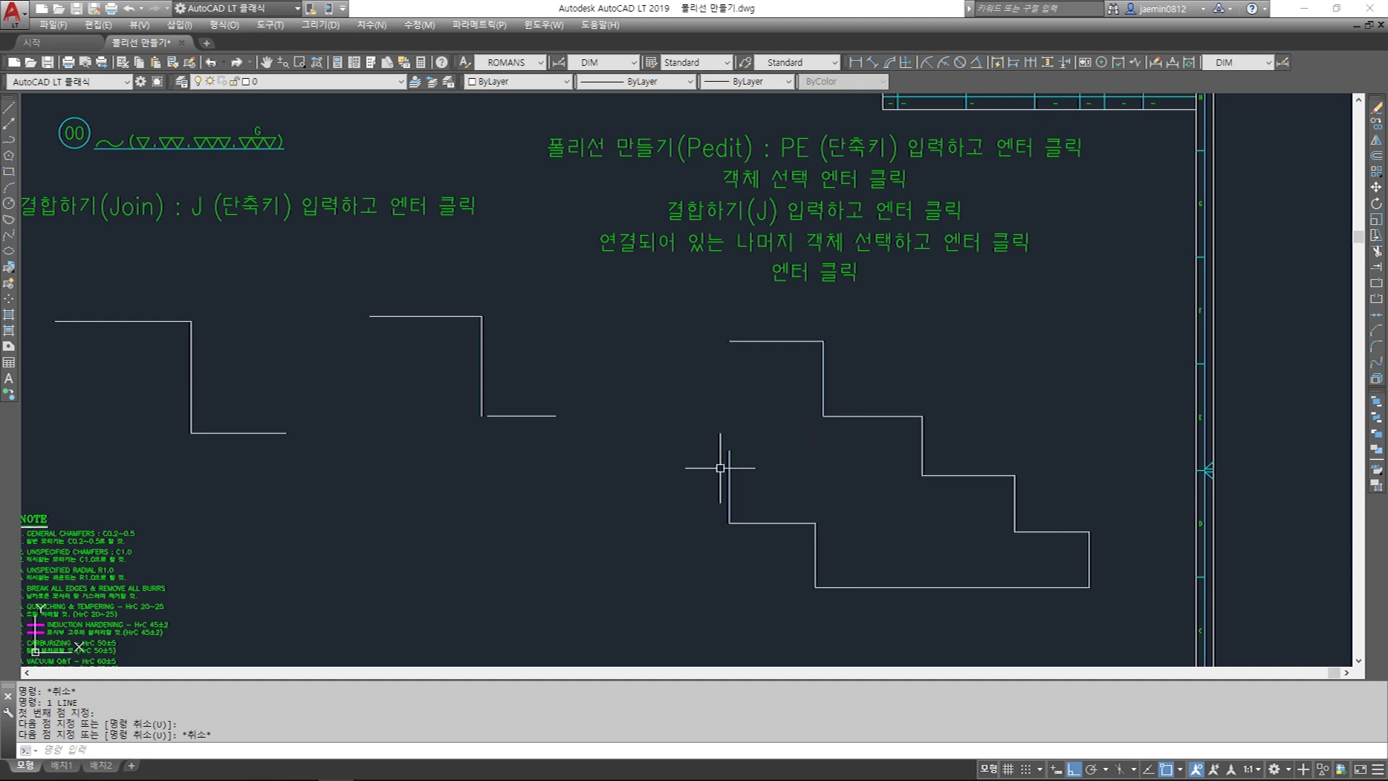
# Step: Join the new vertical line to the staircase polyline with Pedit and check the result by selection
pyautogui.write('pe')
pyautogui.press('Return')
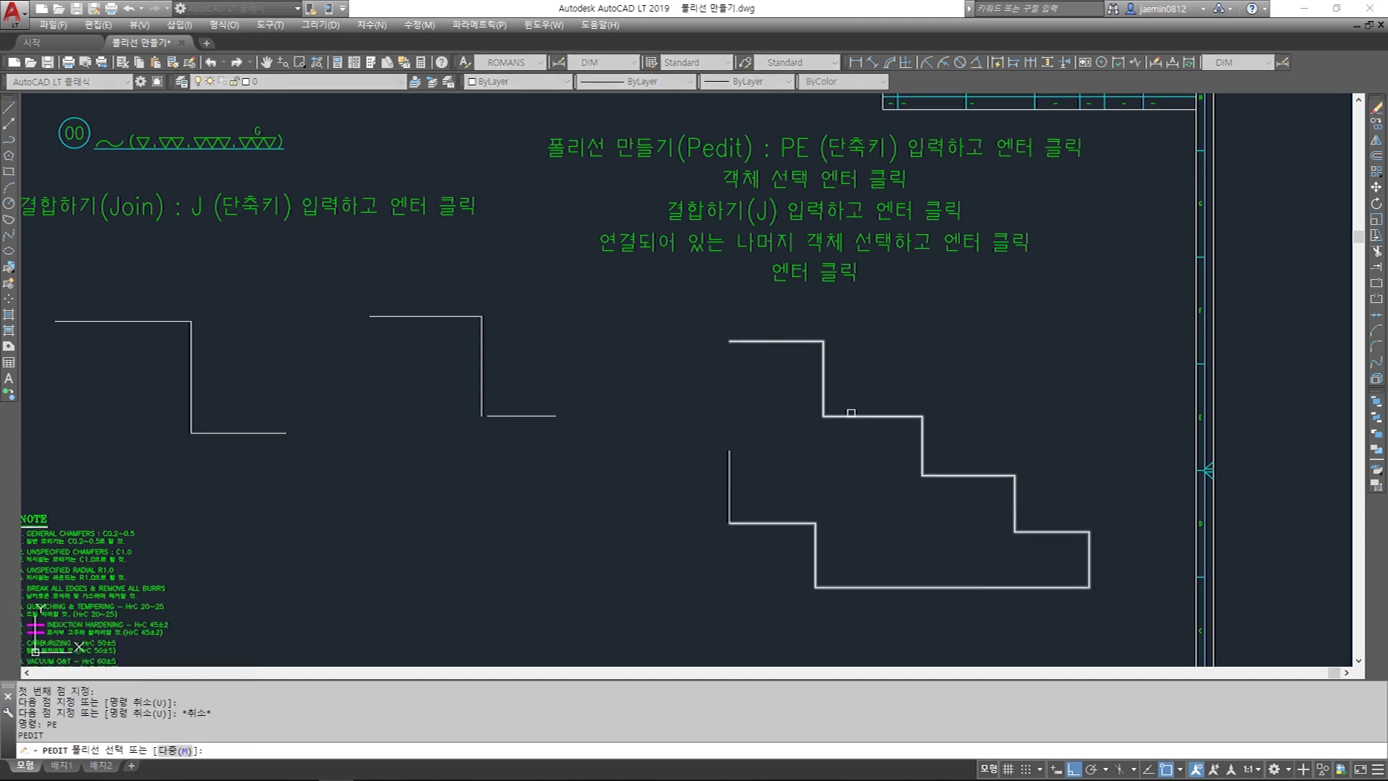
pyautogui.click(852, 417)
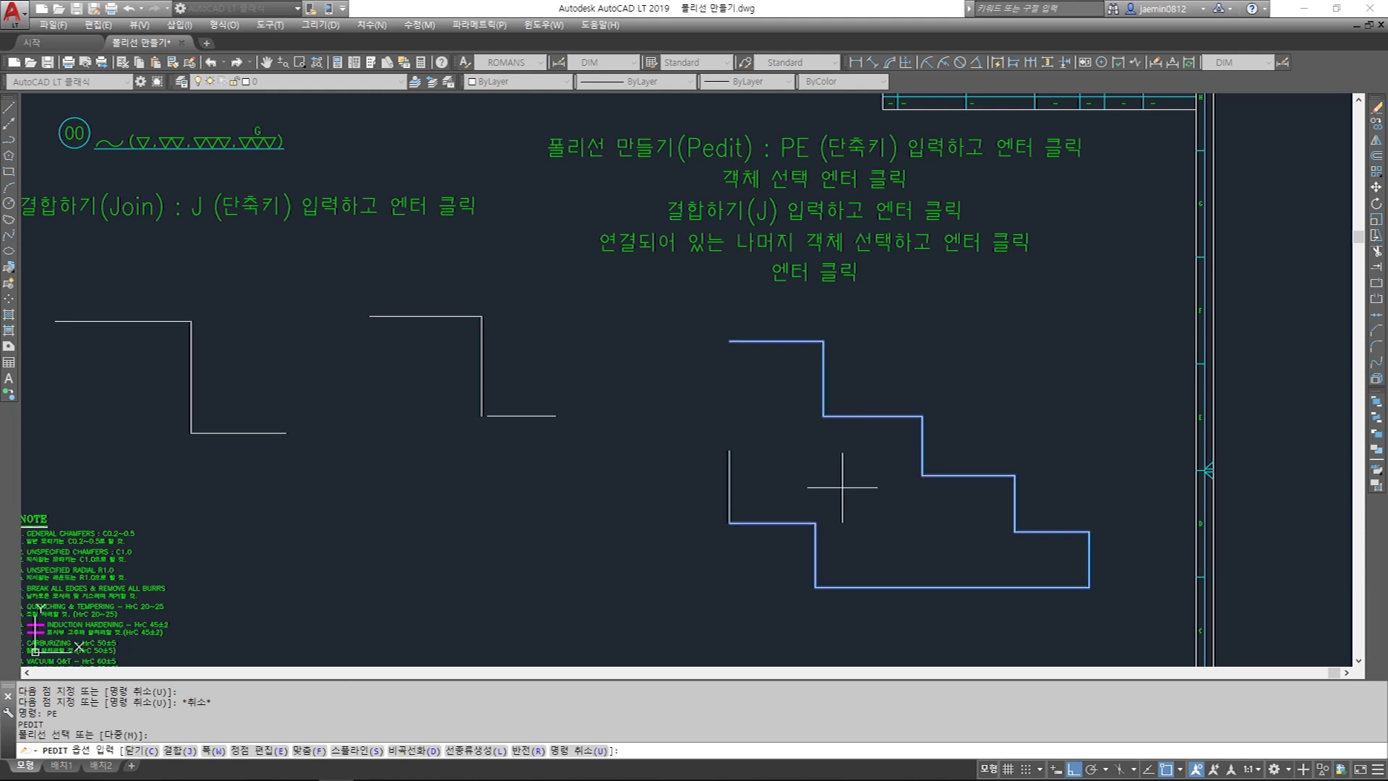
pyautogui.write('j')
pyautogui.press('Return')
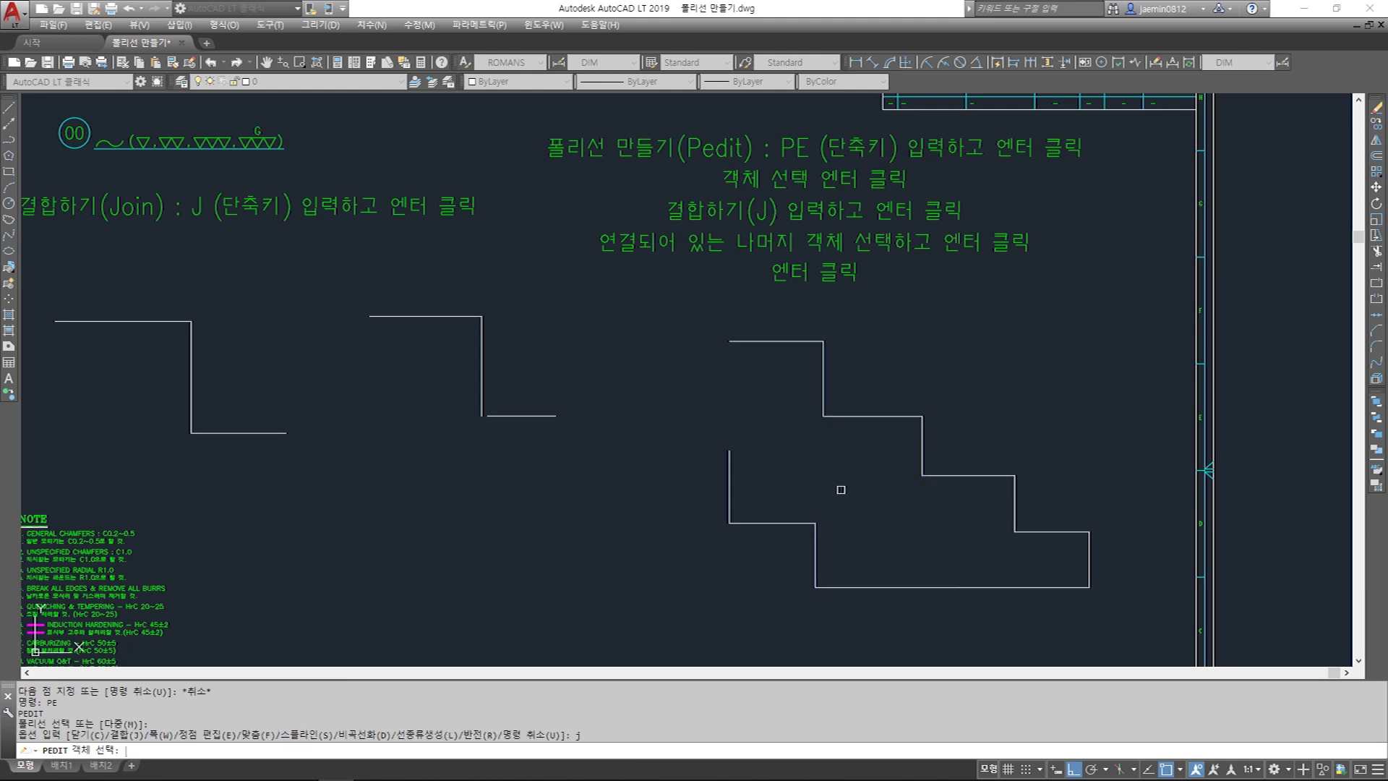
pyautogui.click(729, 474)
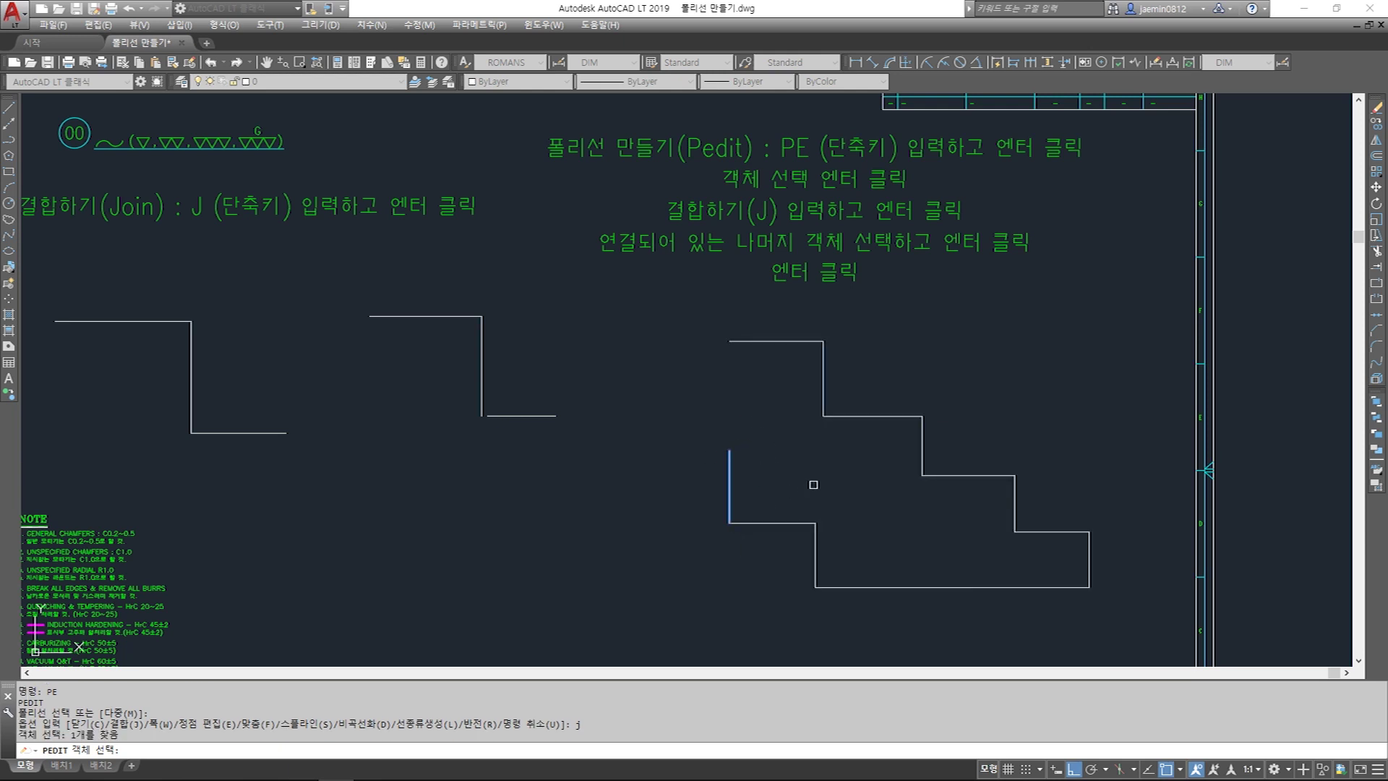
pyautogui.press('Return')
pyautogui.press('Return')
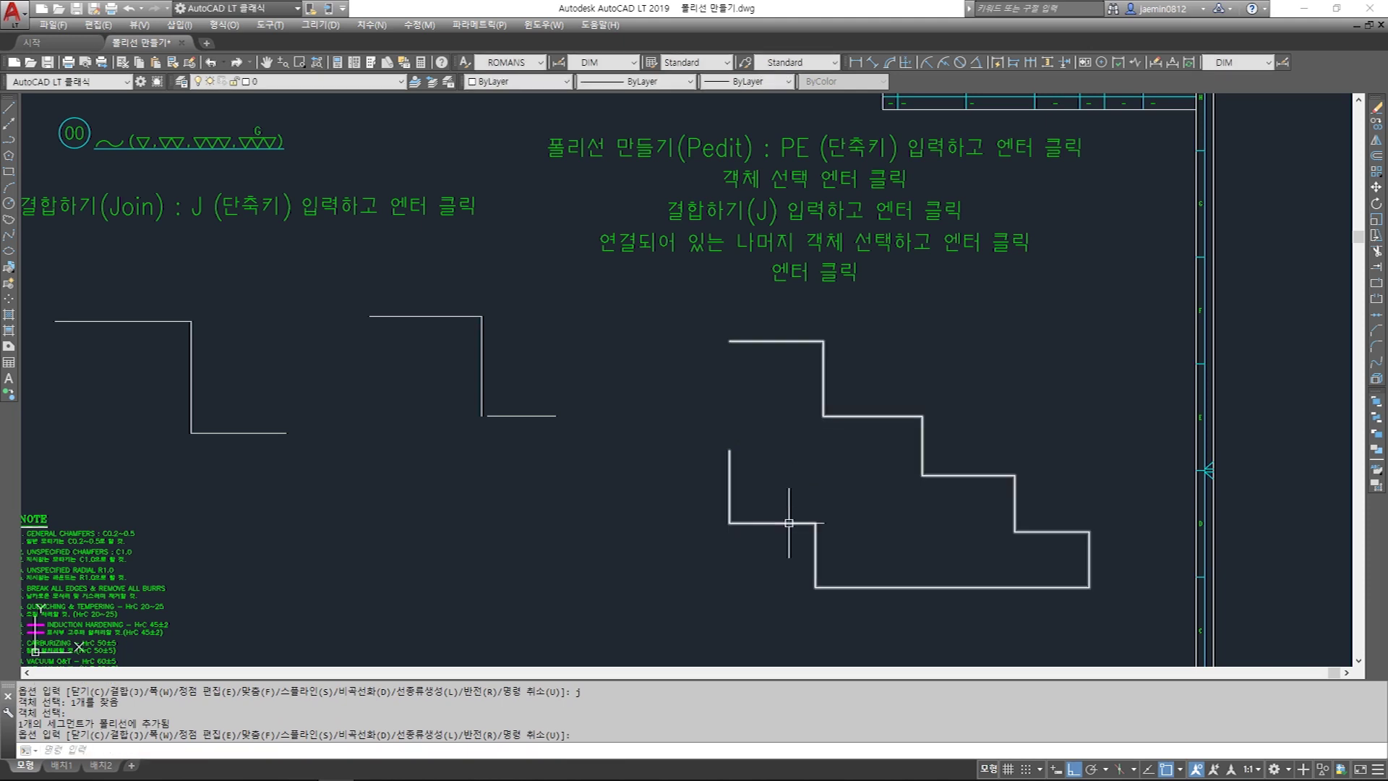
pyautogui.click(808, 523)
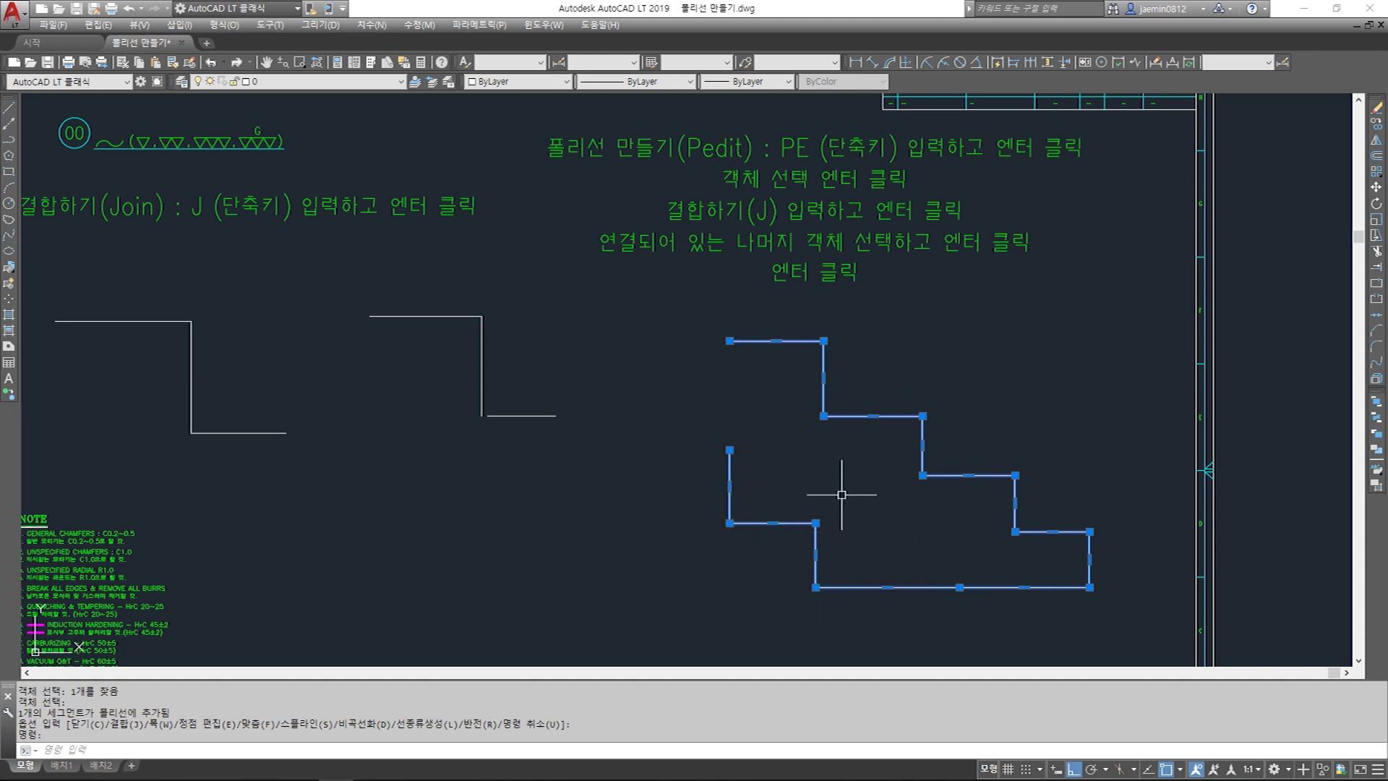
pyautogui.press('Escape')
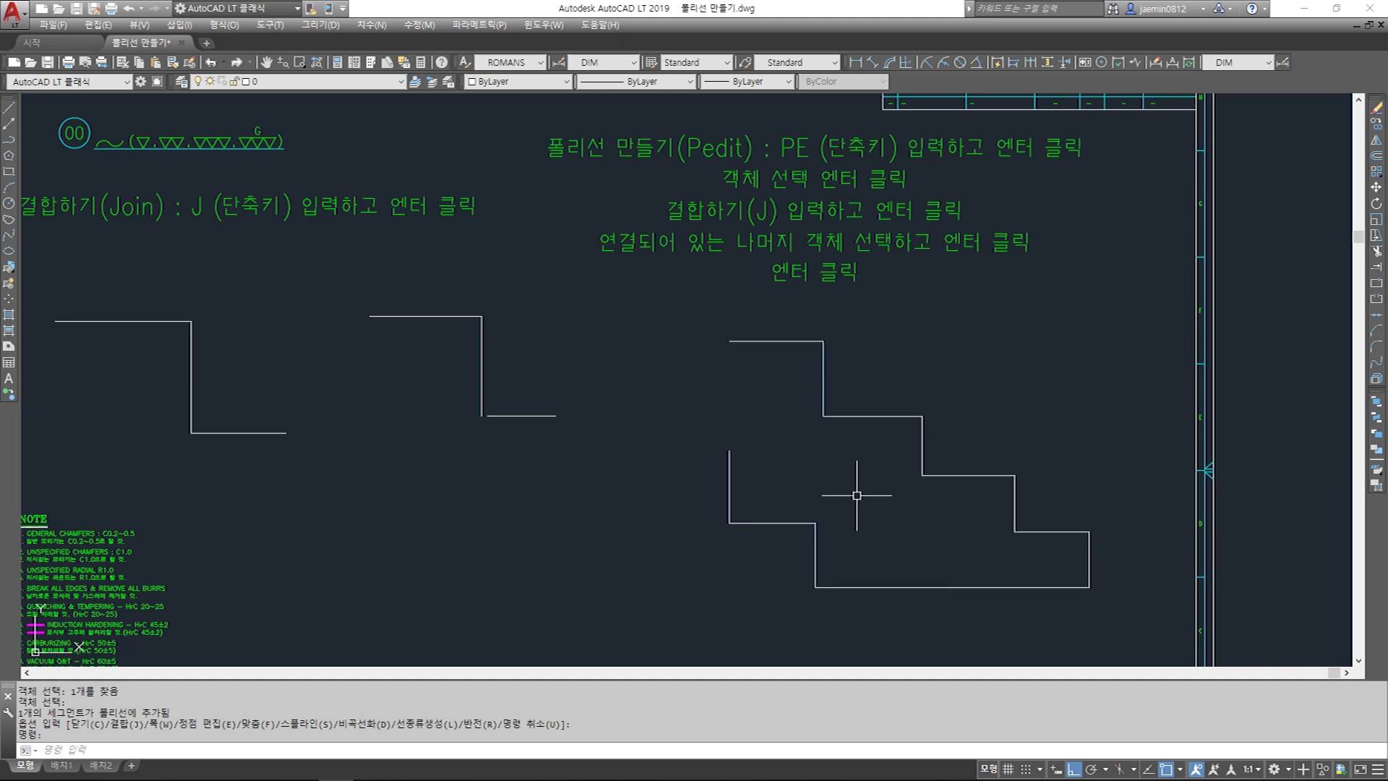
pyautogui.press('Escape')
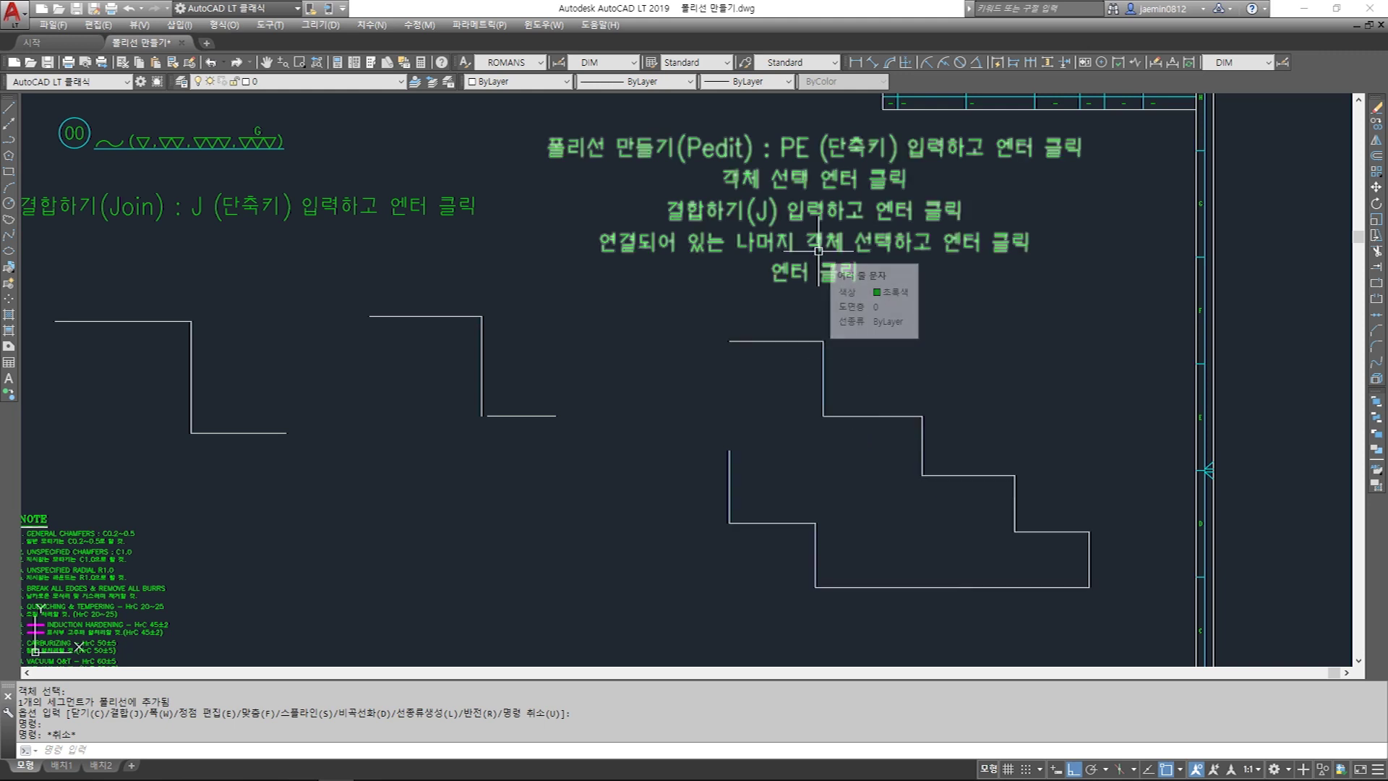
pyautogui.write('e')
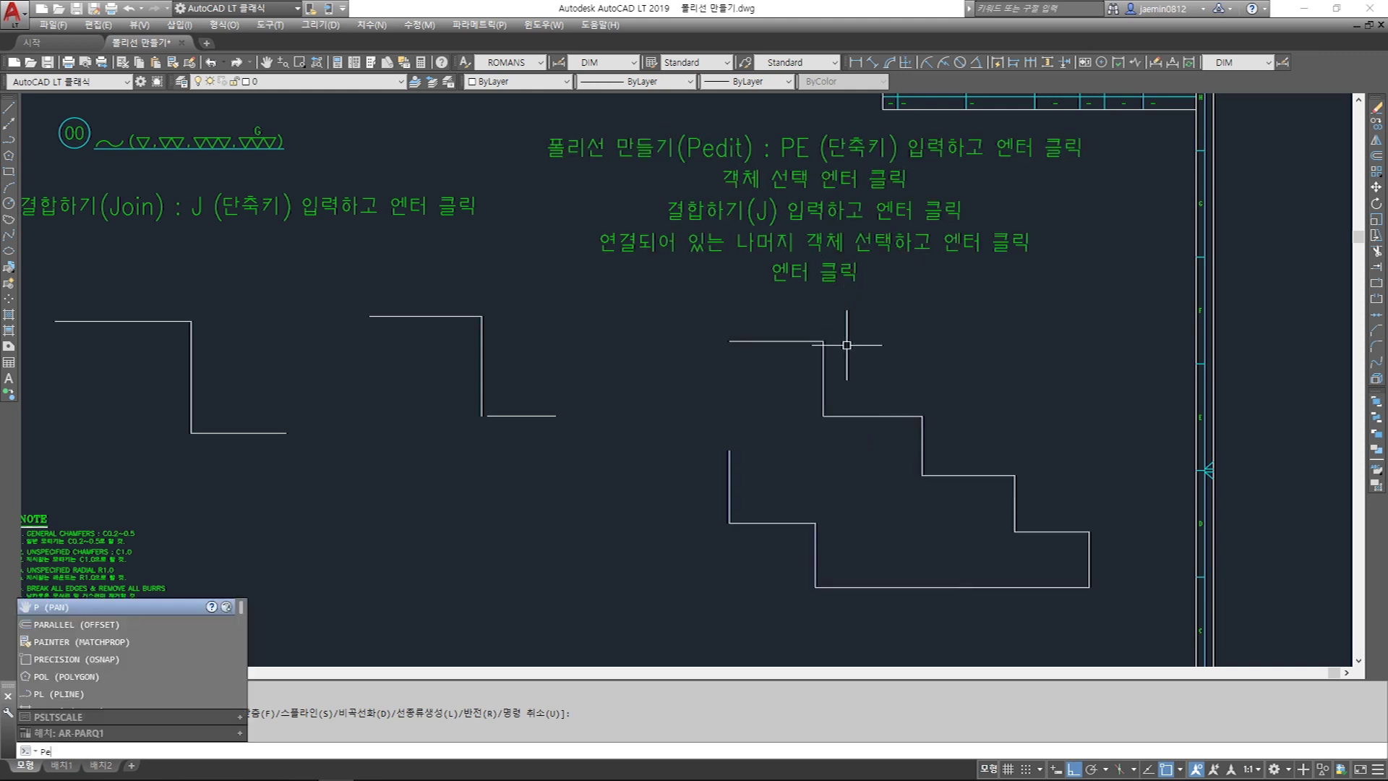
pyautogui.press('Return')
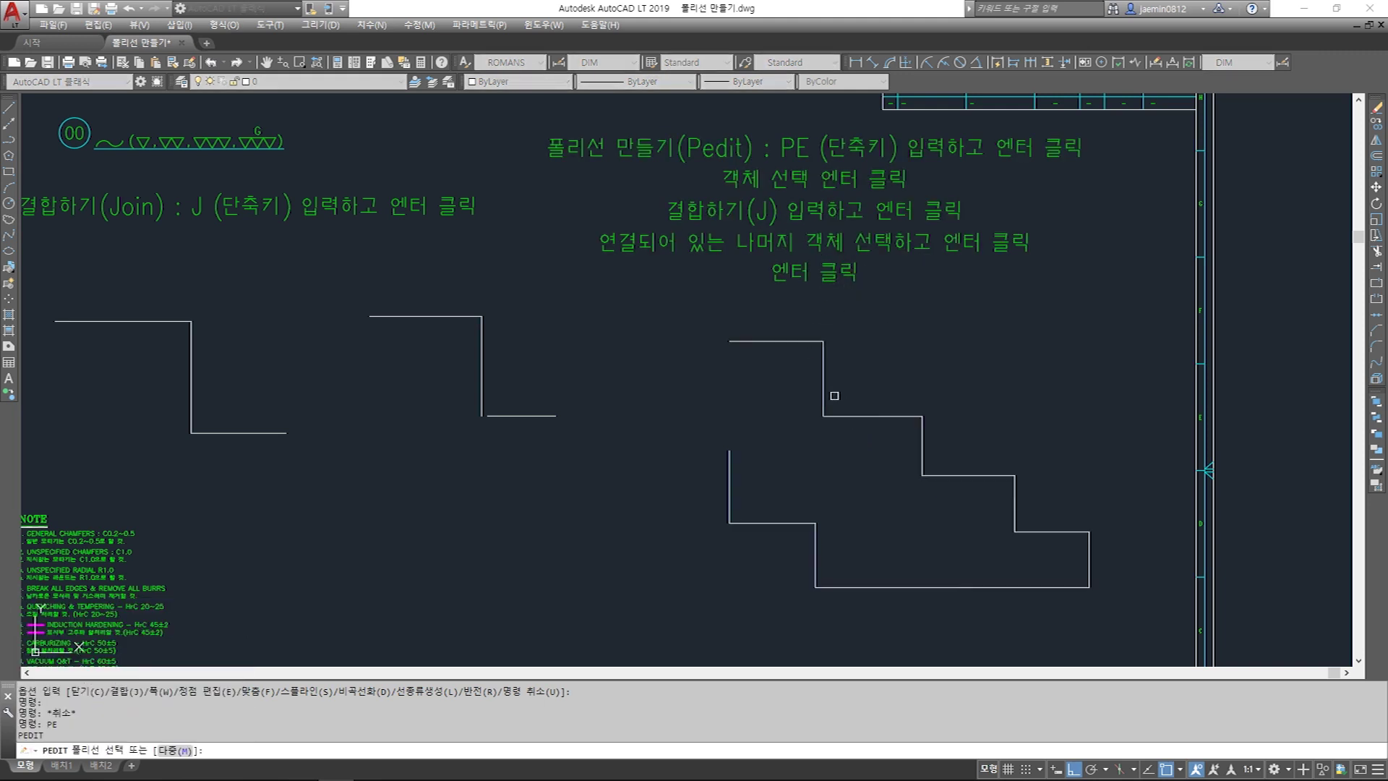
pyautogui.click(833, 415)
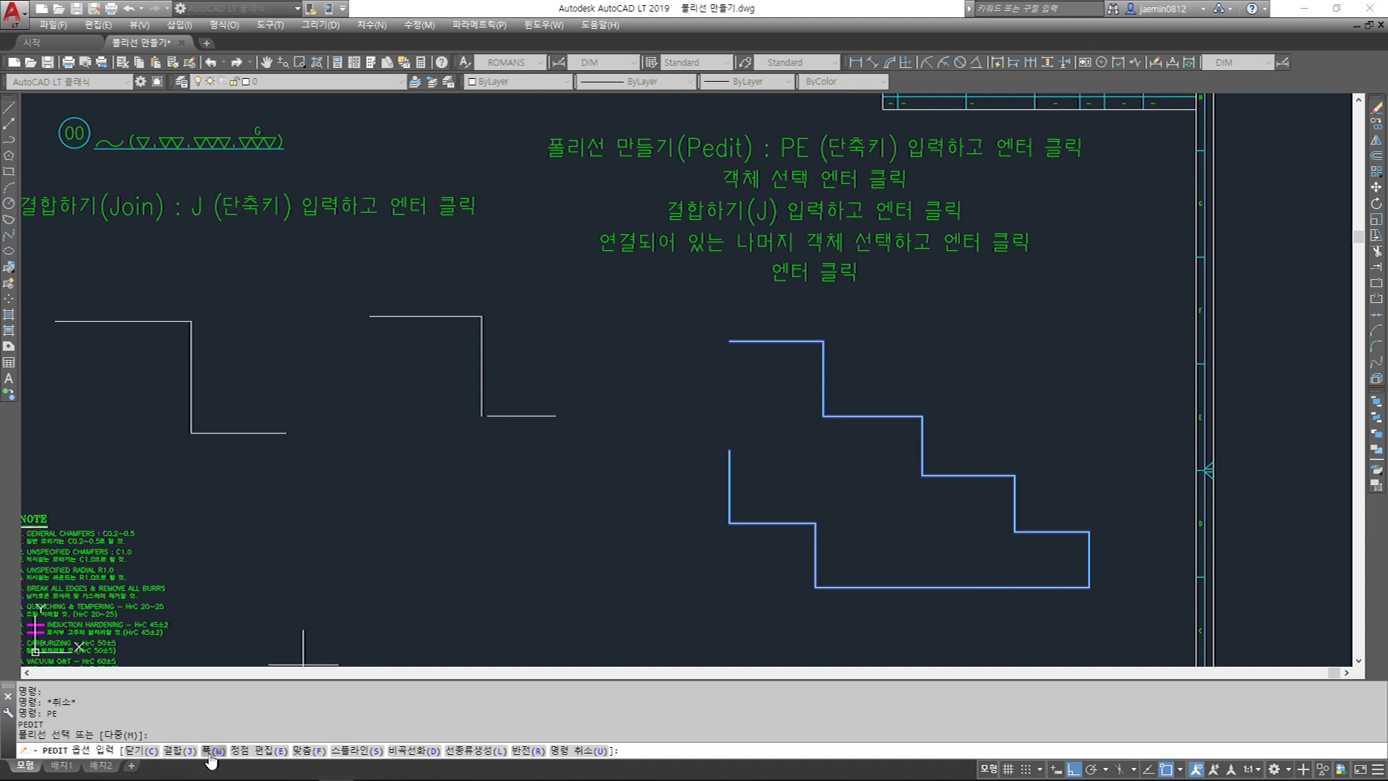
pyautogui.press('Escape')
# Step: Select the staircase polyline and view its object properties, then close the display and clear the selection
pyautogui.click(856, 386)
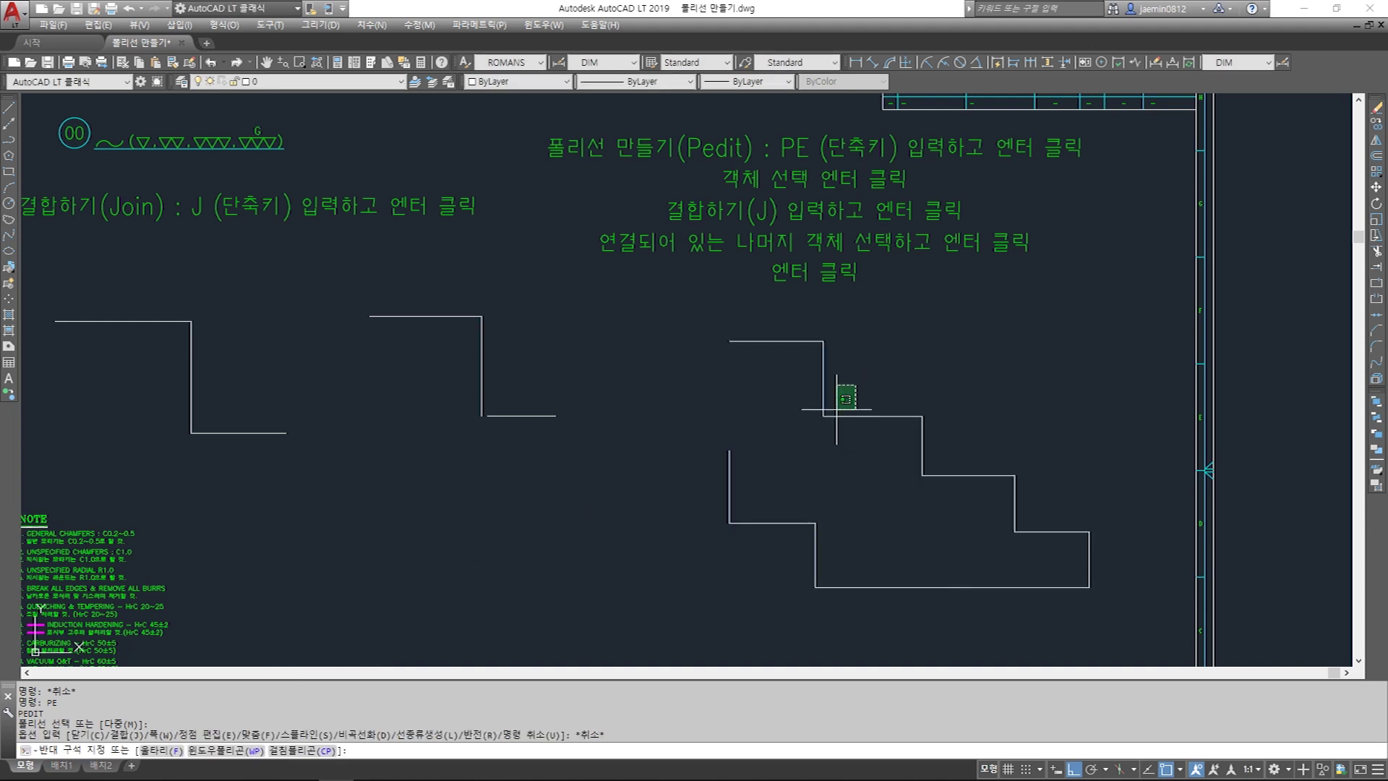
pyautogui.click(836, 409)
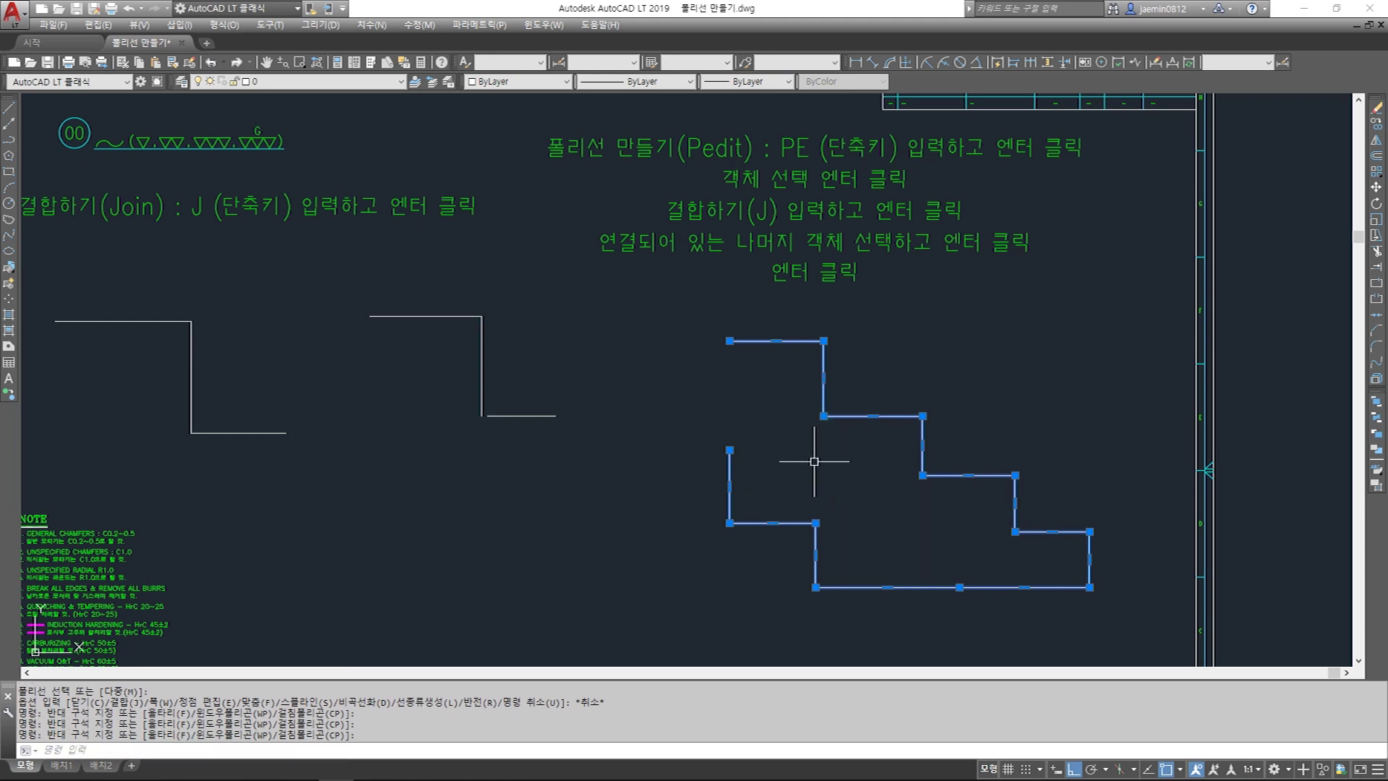
pyautogui.hotkey('ctrl', '1')
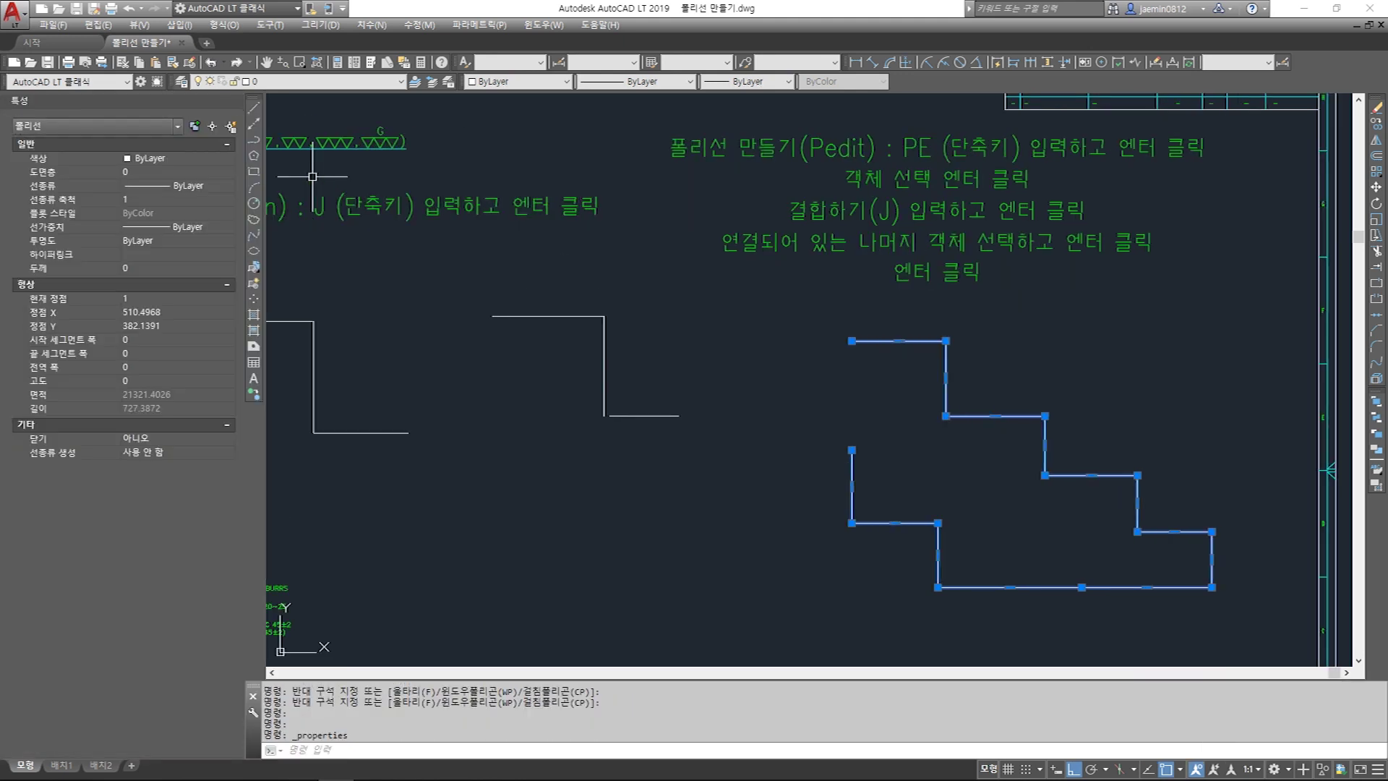
pyautogui.click(234, 101)
pyautogui.press('Escape')
pyautogui.click(874, 348)
pyautogui.click(738, 405)
pyautogui.rightClick(798, 389)
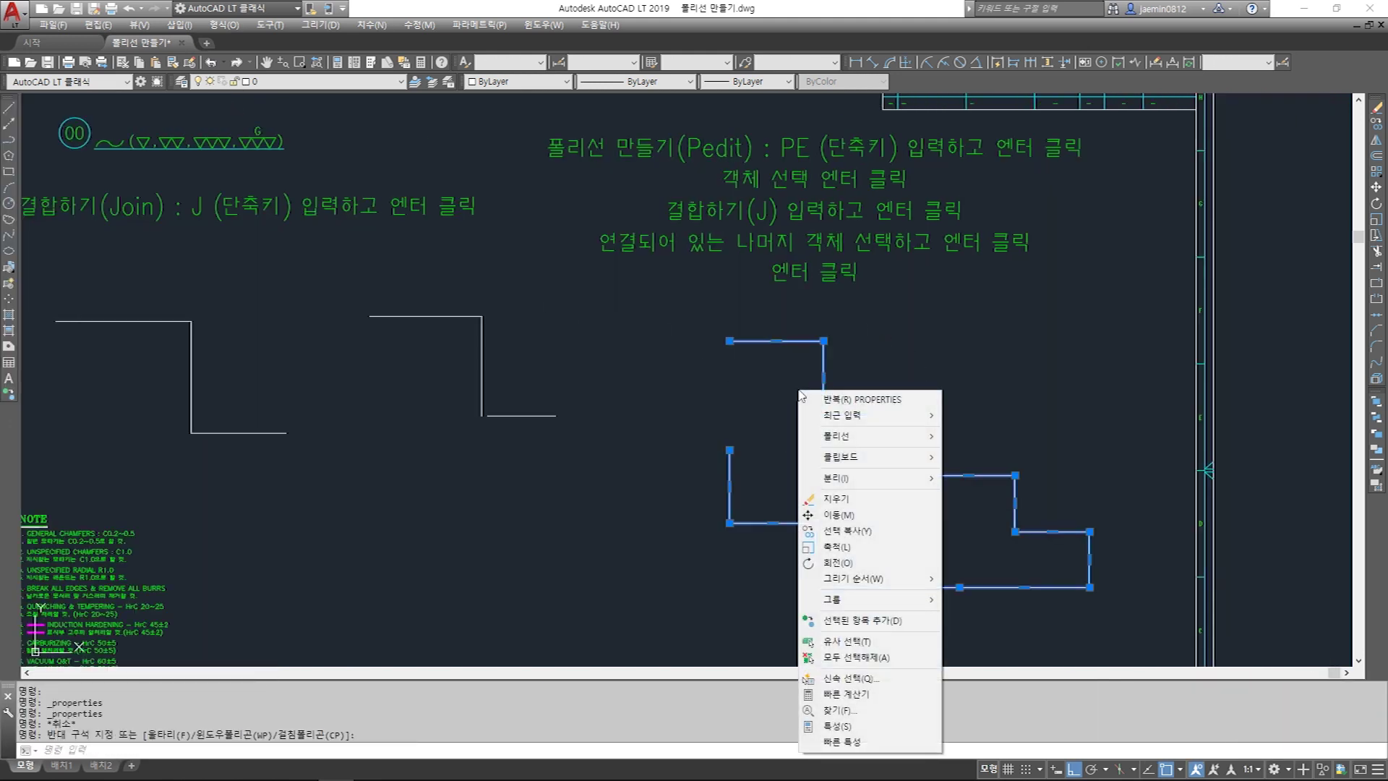
pyautogui.click(861, 728)
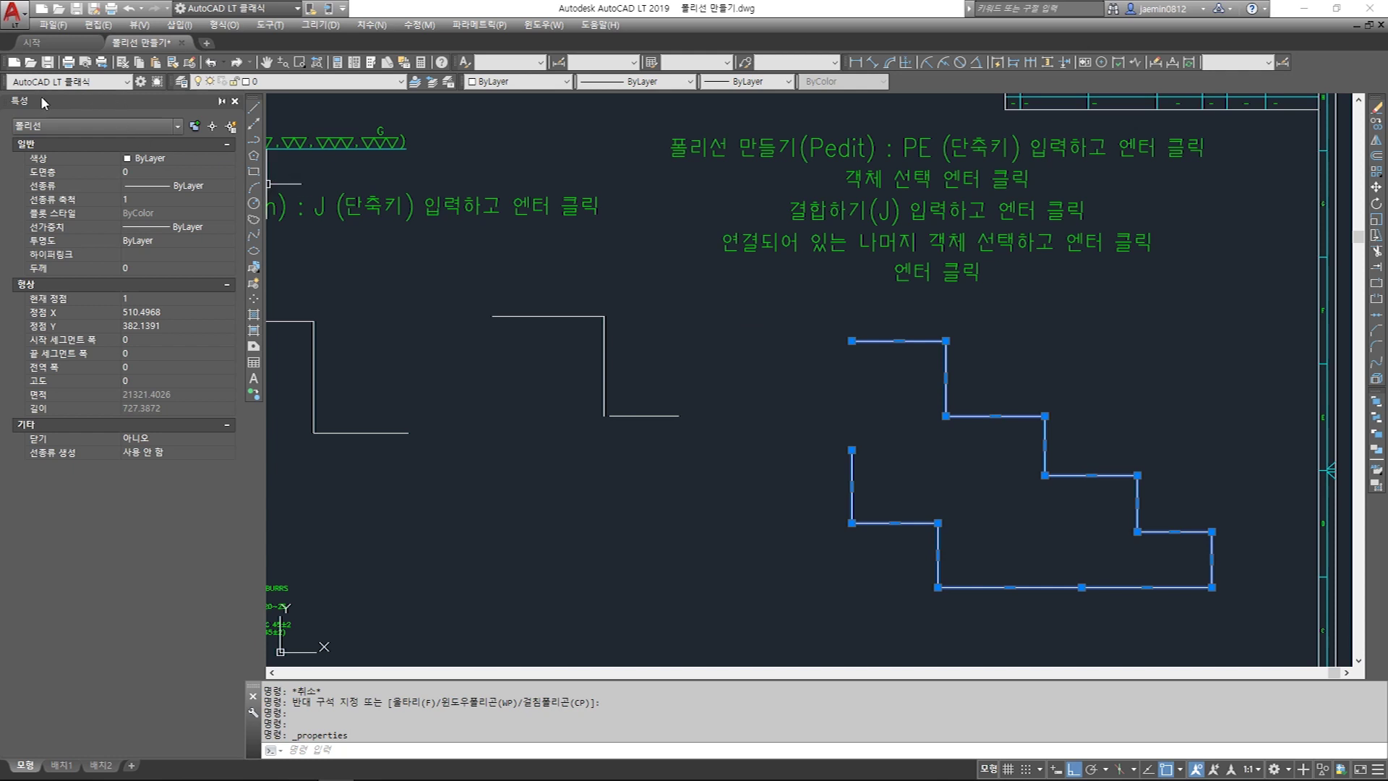
pyautogui.click(234, 101)
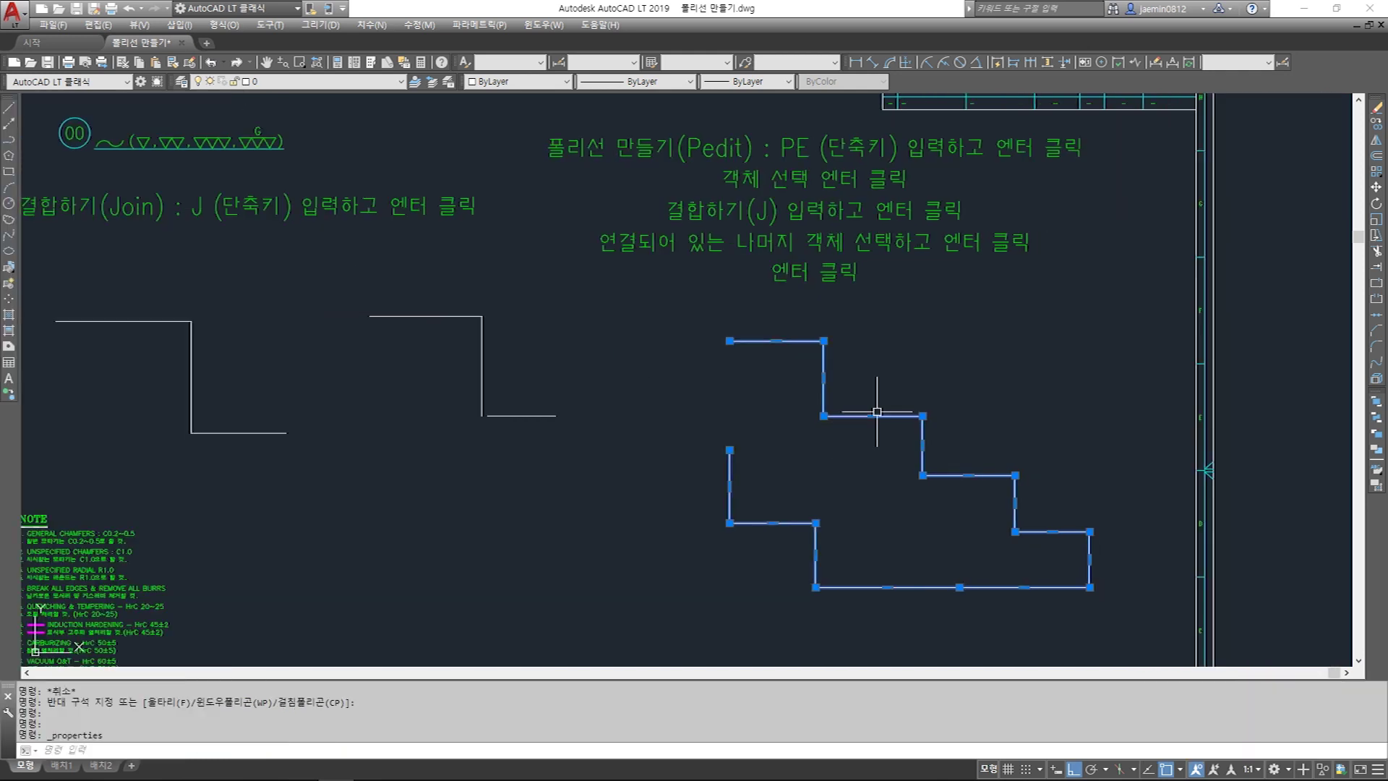
pyautogui.press('Escape')
# Step: Set the staircase polyline's global width to 5 in its object properties
pyautogui.click(891, 343)
pyautogui.click(822, 383)
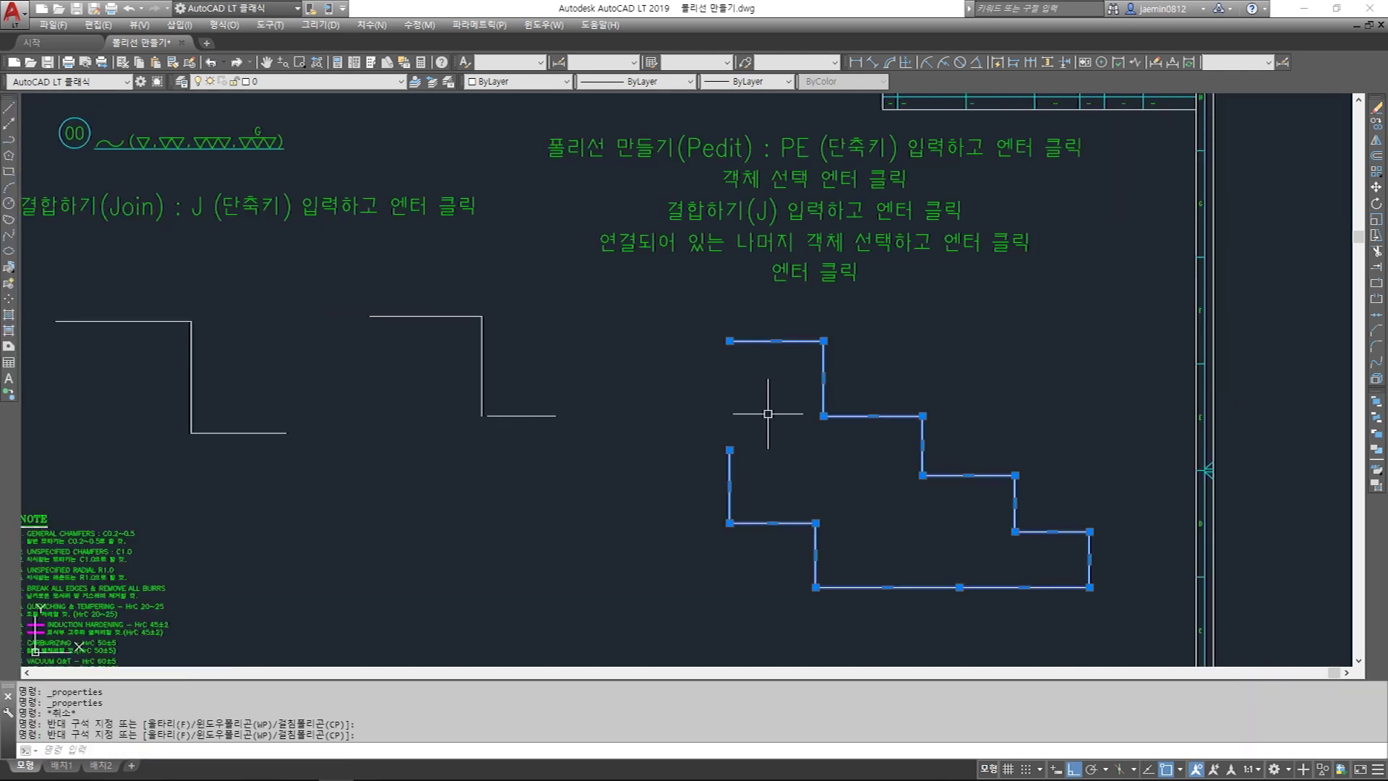
pyautogui.hotkey('ctrl', '1')
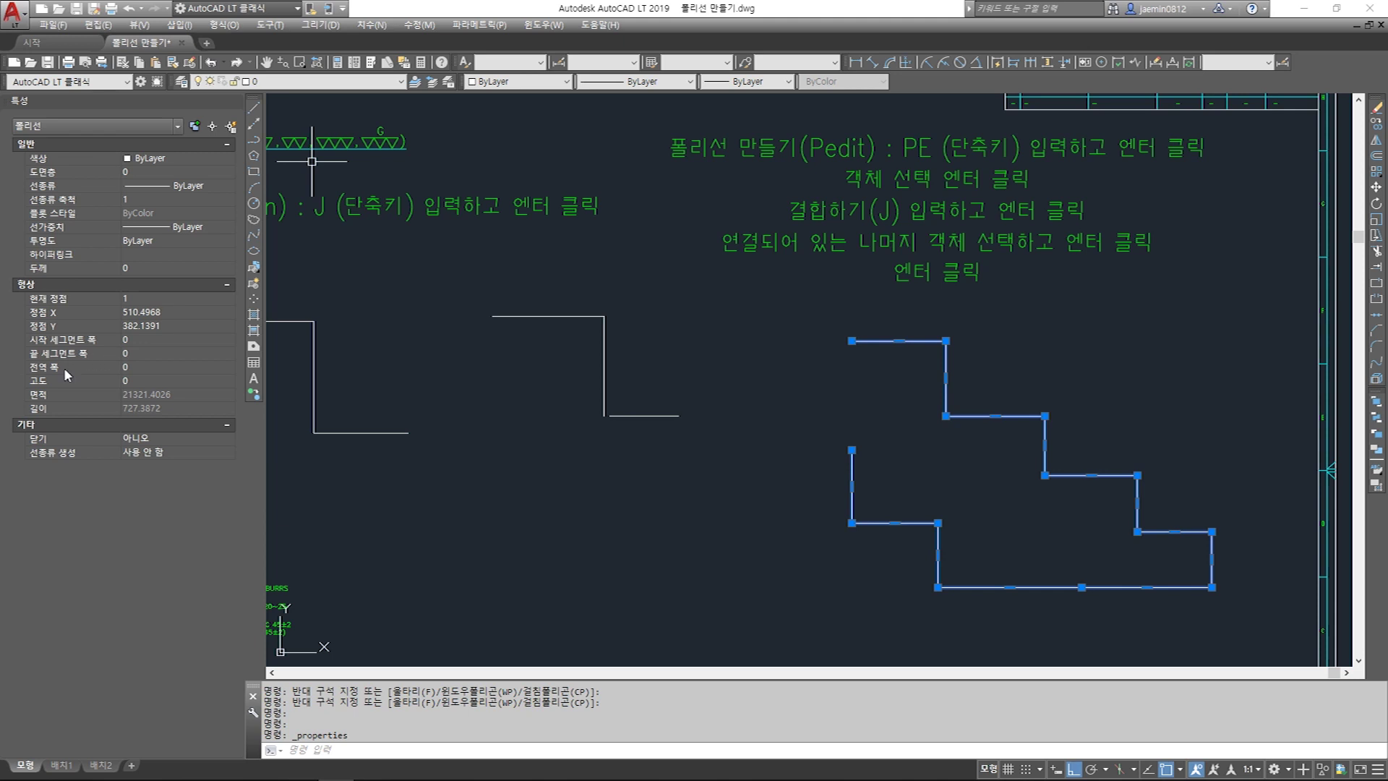
pyautogui.click(131, 369)
pyautogui.write('5')
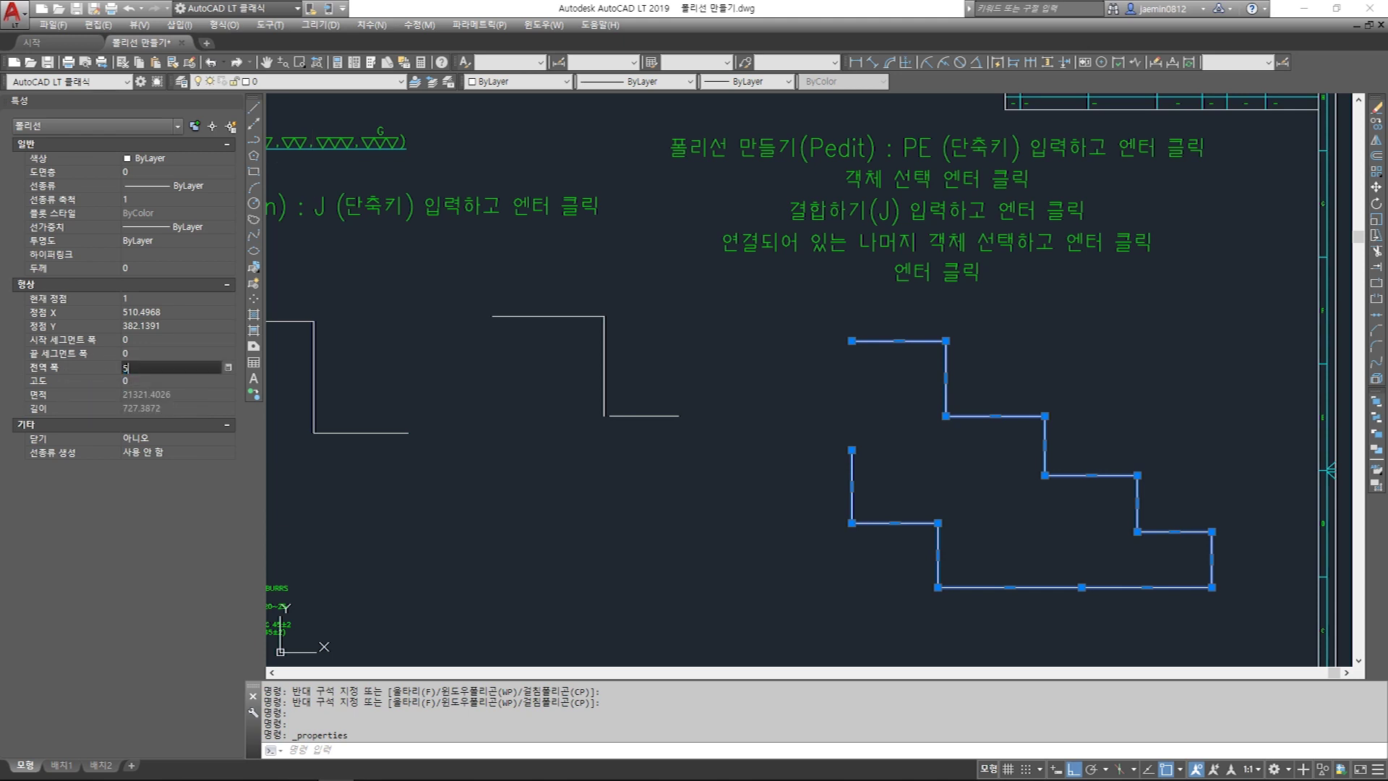
pyautogui.press('Return')
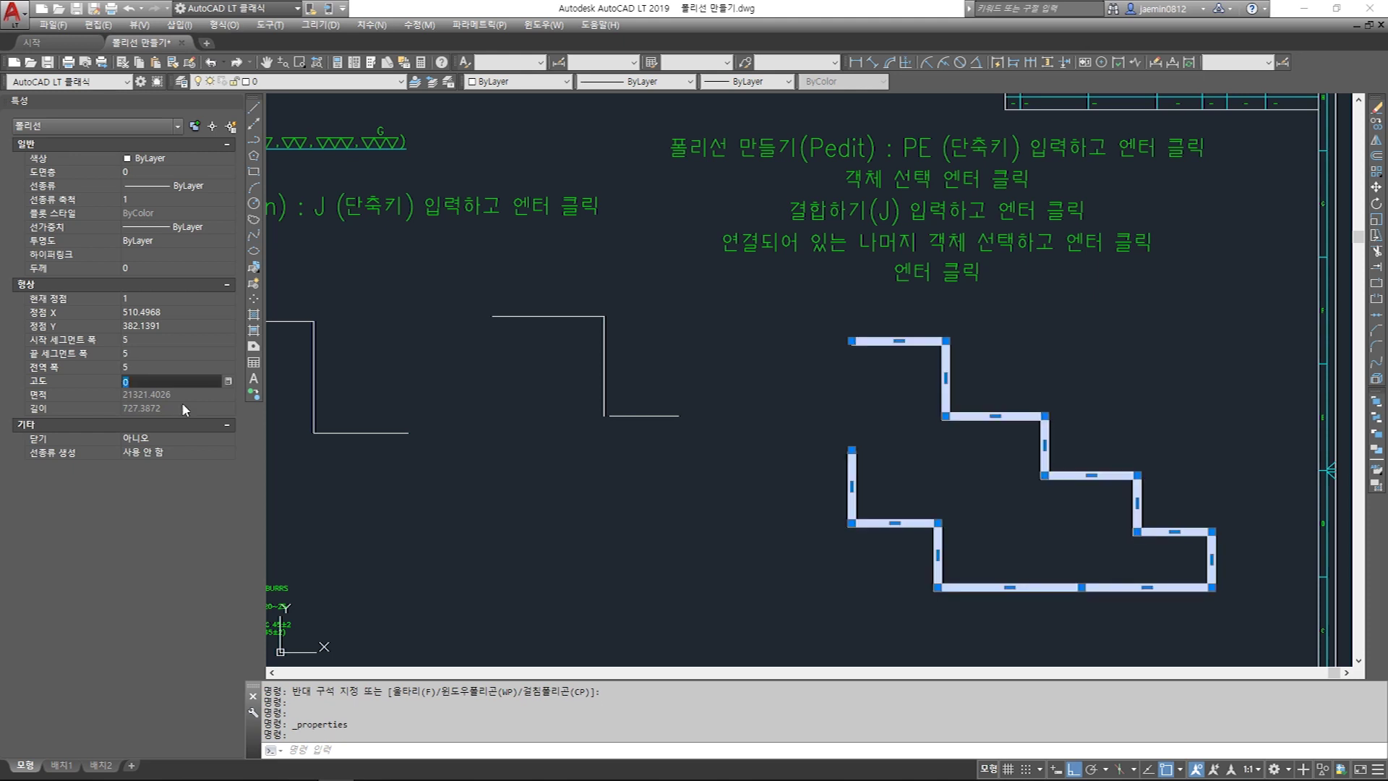
pyautogui.press('Escape')
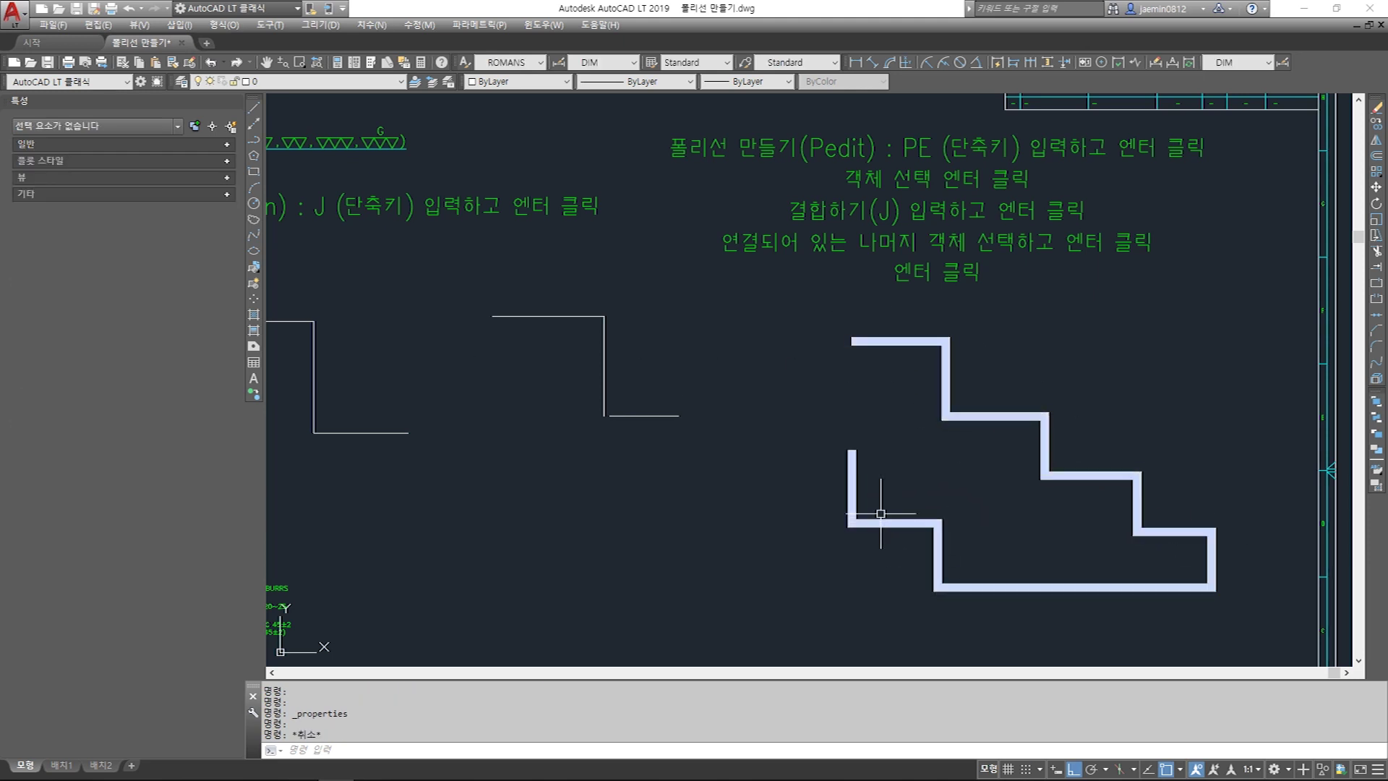
pyautogui.click(898, 298)
pyautogui.click(844, 394)
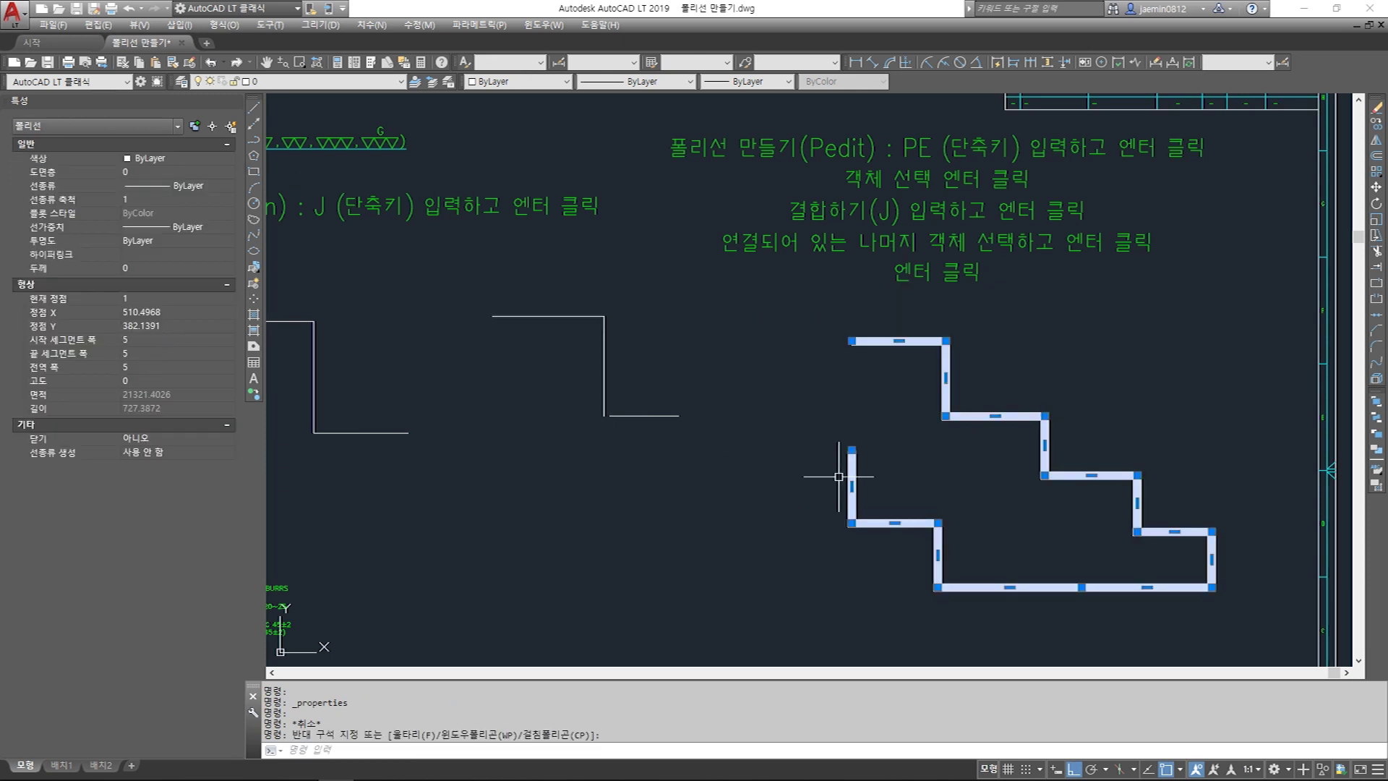
pyautogui.press('Escape')
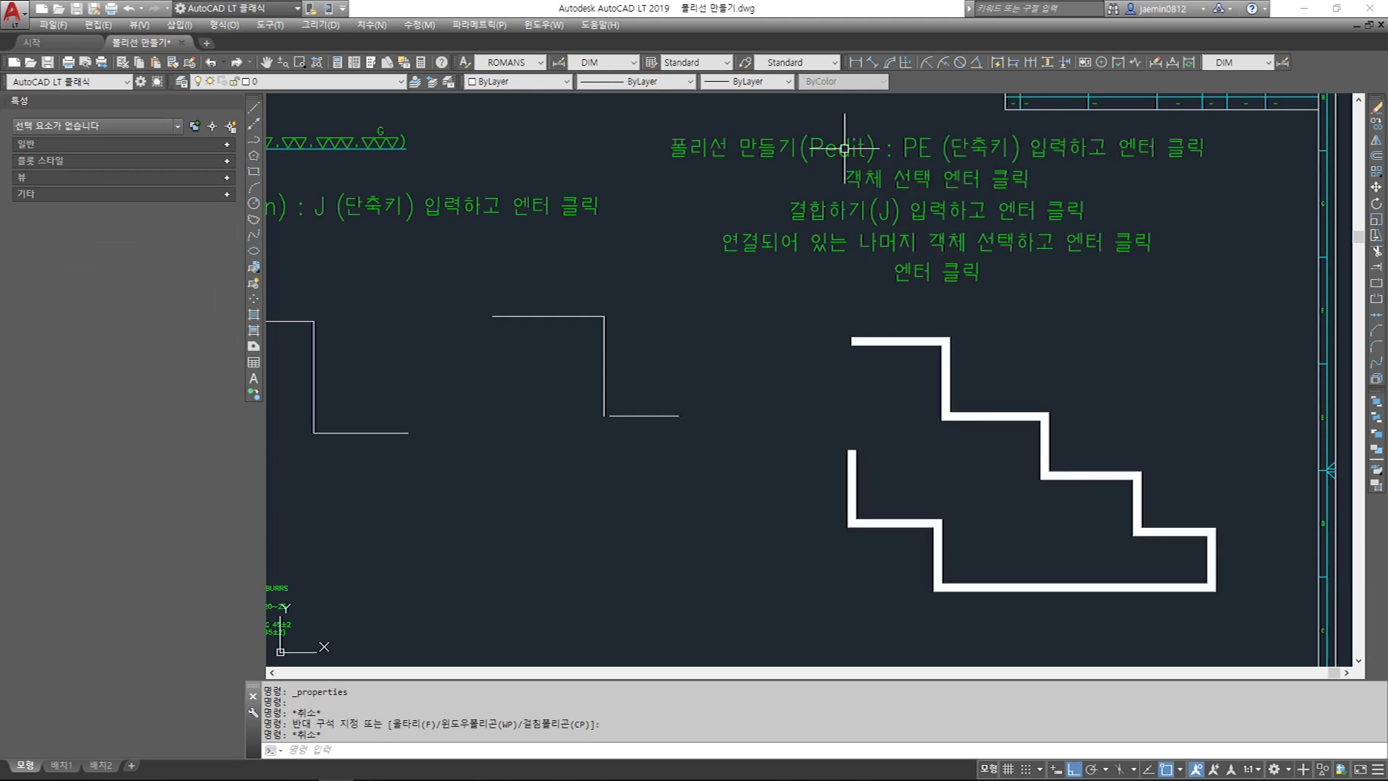
# Step: Set the width of the whole staircase polyline to 15 with Pedit
pyautogui.write('pe')
pyautogui.press('Return')
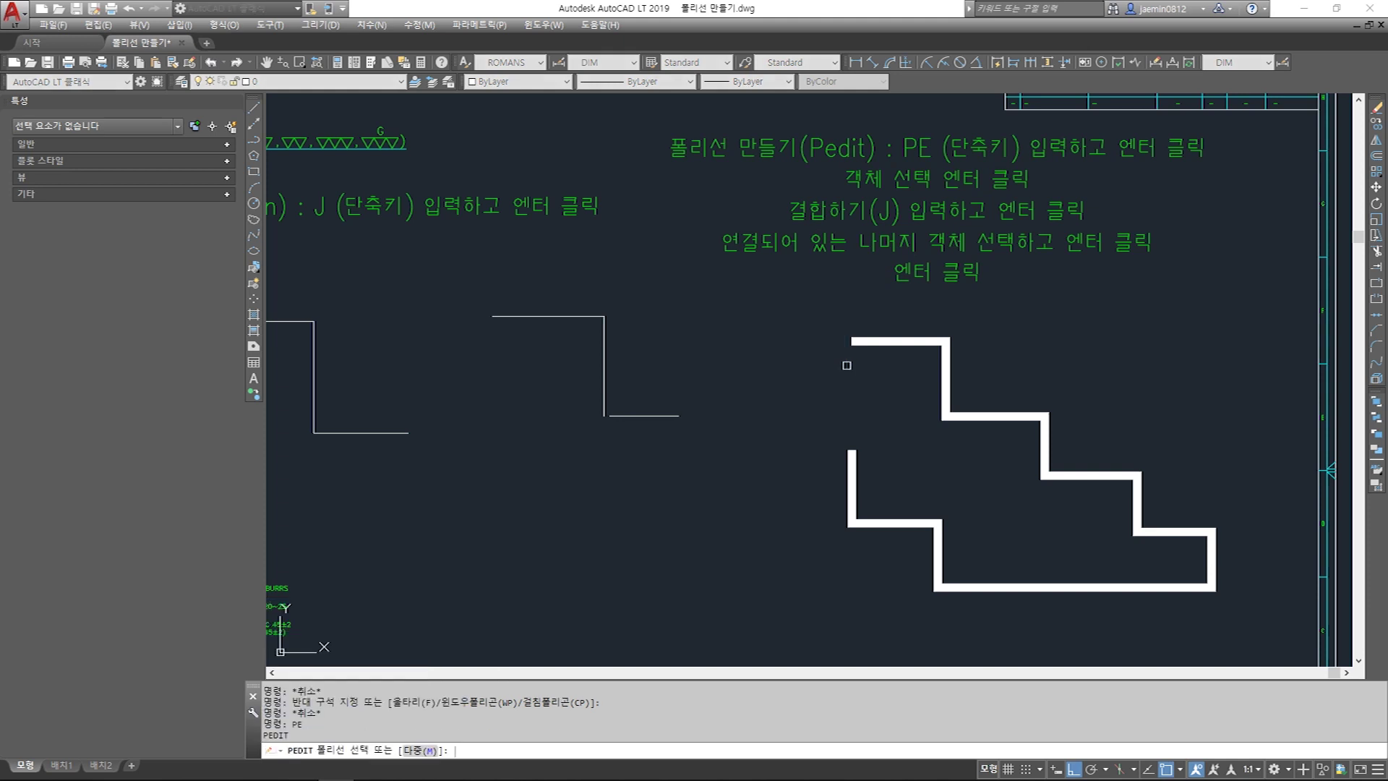
pyautogui.click(944, 366)
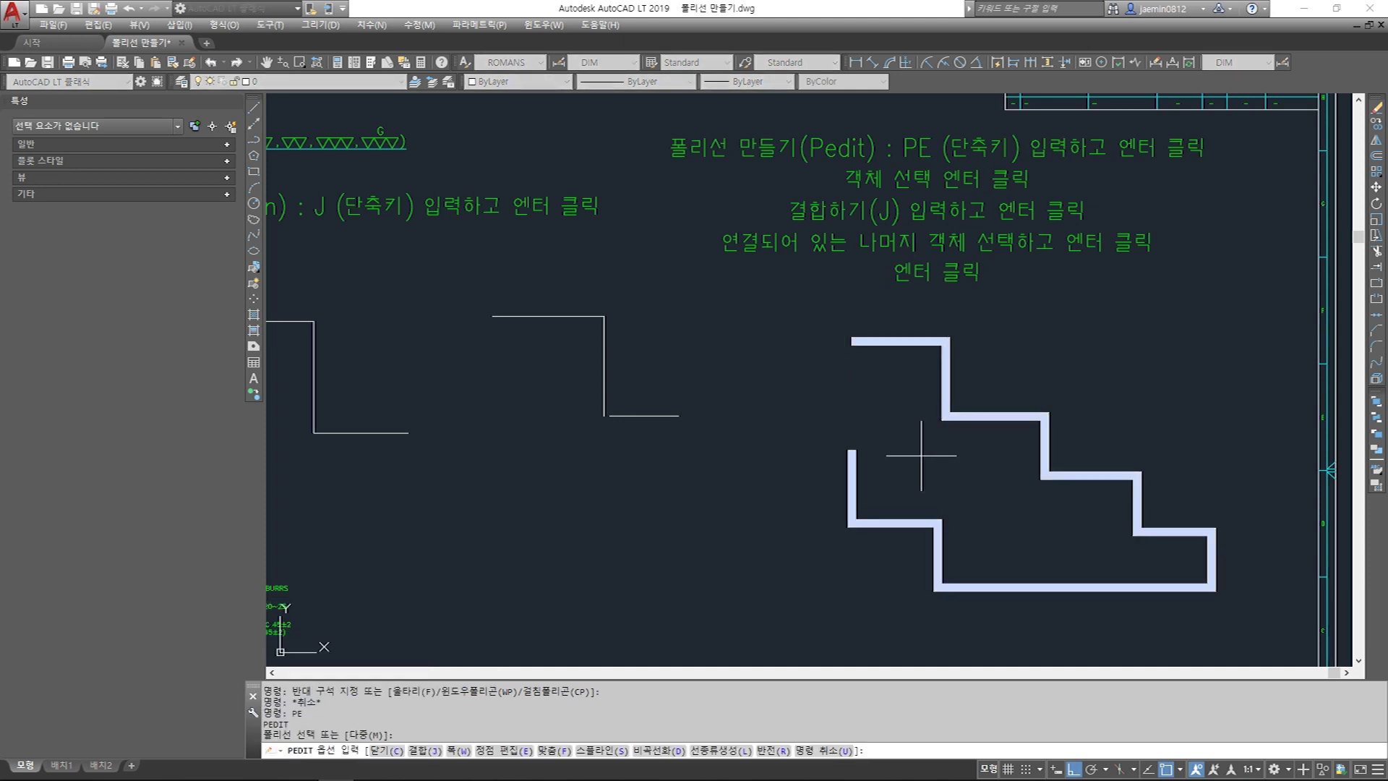
pyautogui.press('Return')
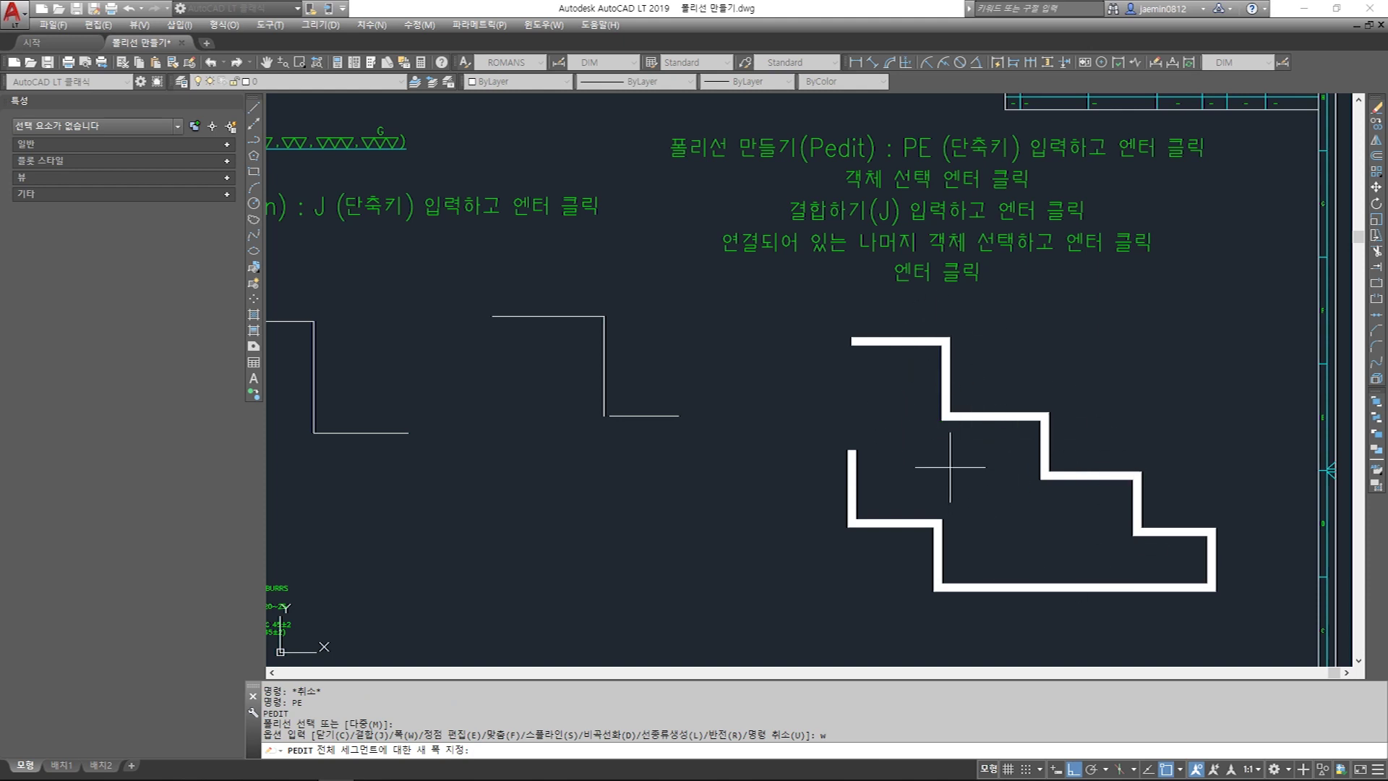
pyautogui.write('15')
pyautogui.press('Return')
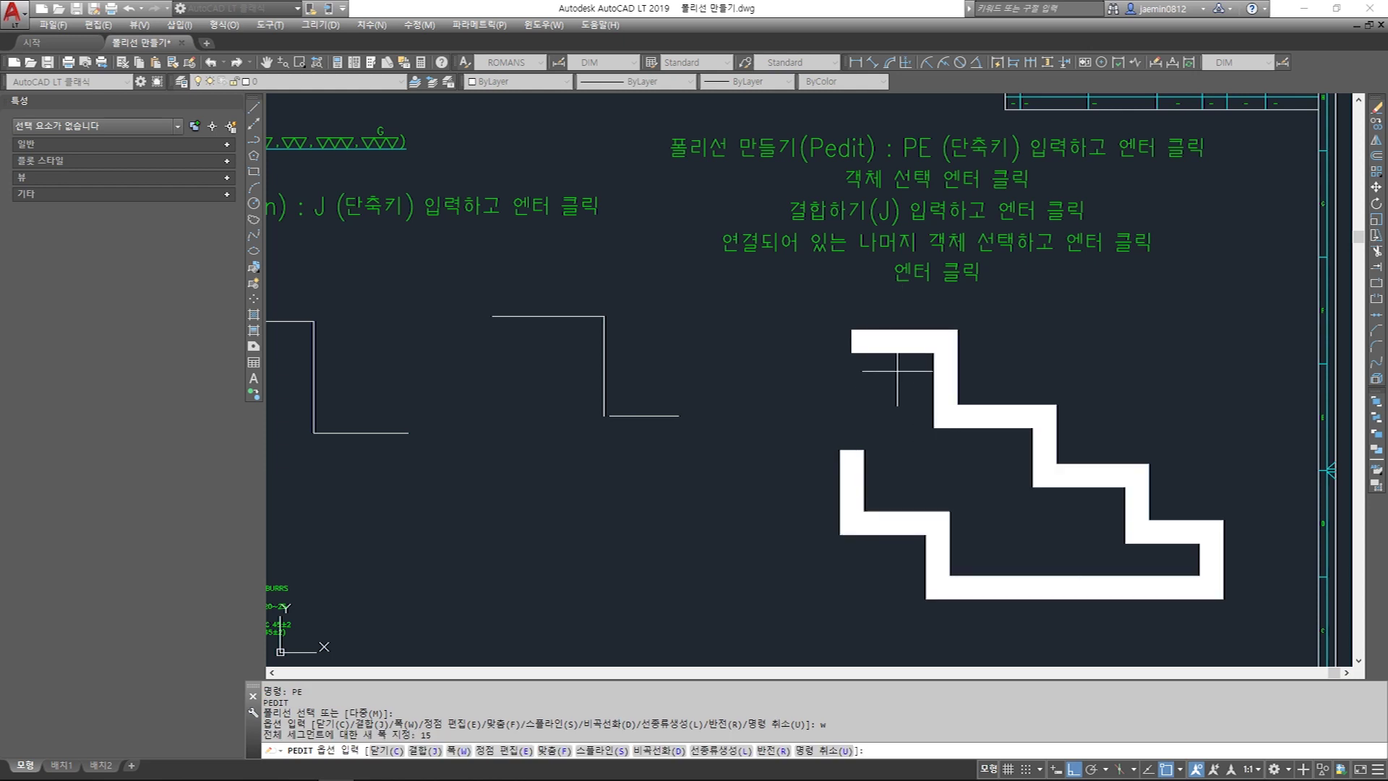
pyautogui.press('Escape')
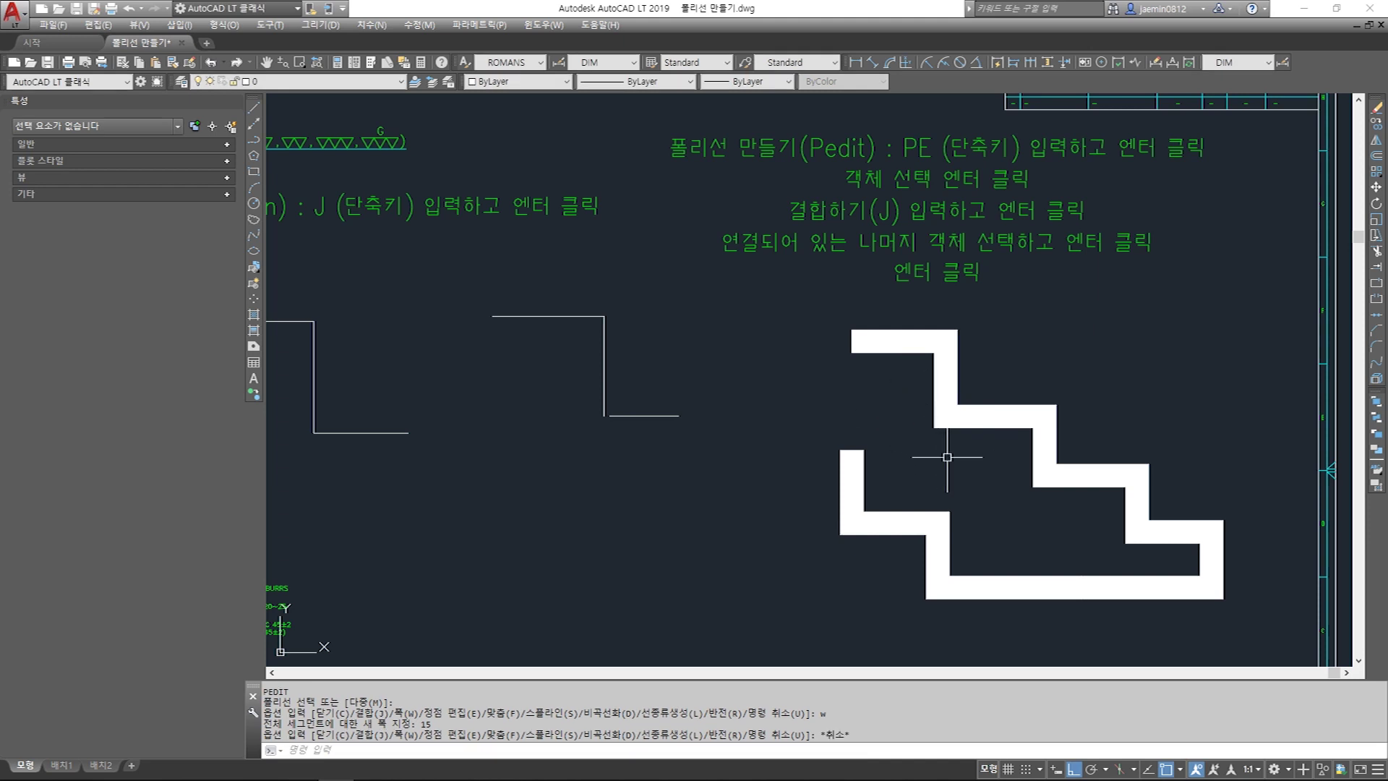
# Step: Select the staircase polyline, set its global width to 3 in the object properties, and clear the selection
pyautogui.click(1000, 338)
pyautogui.click(822, 452)
pyautogui.doubleClick(995, 350)
pyautogui.press('Escape')
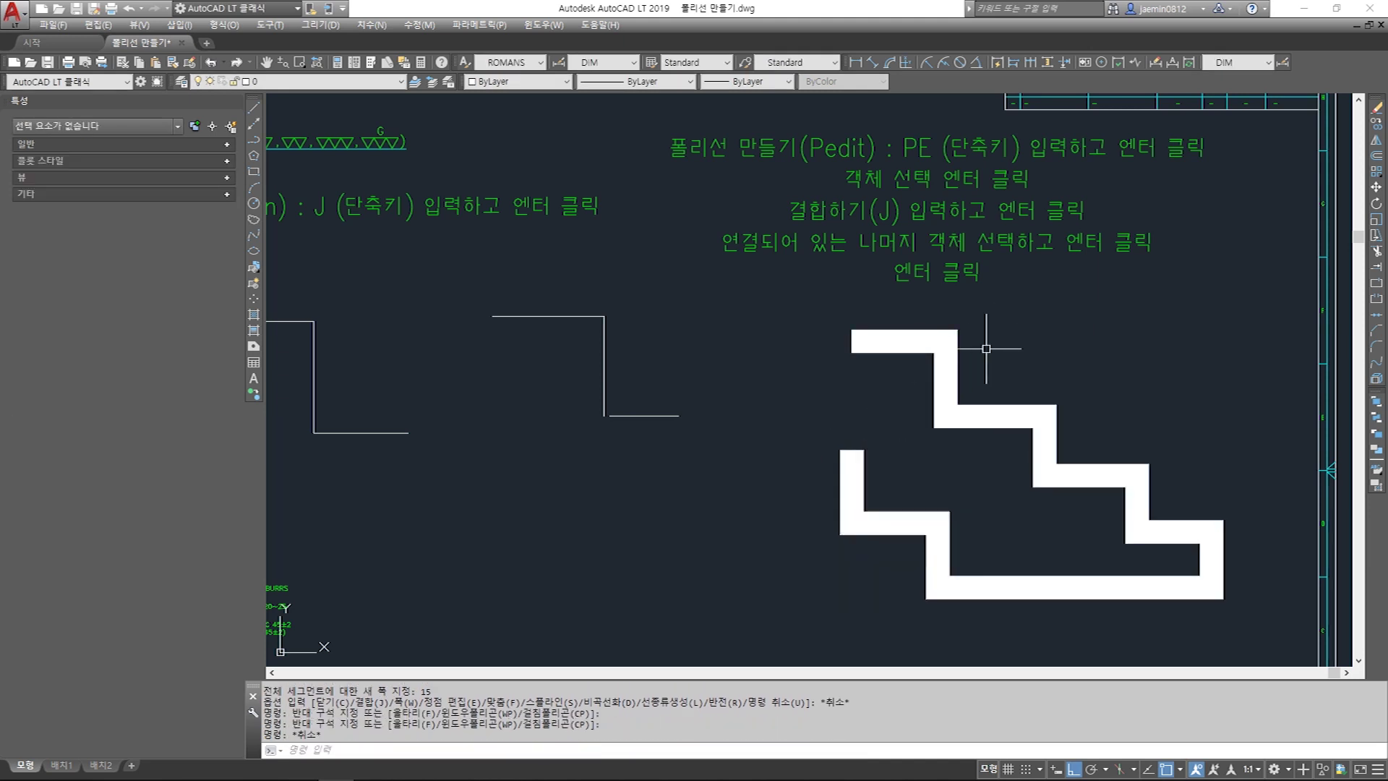
pyautogui.click(988, 348)
pyautogui.click(899, 428)
pyautogui.click(982, 356)
pyautogui.click(857, 431)
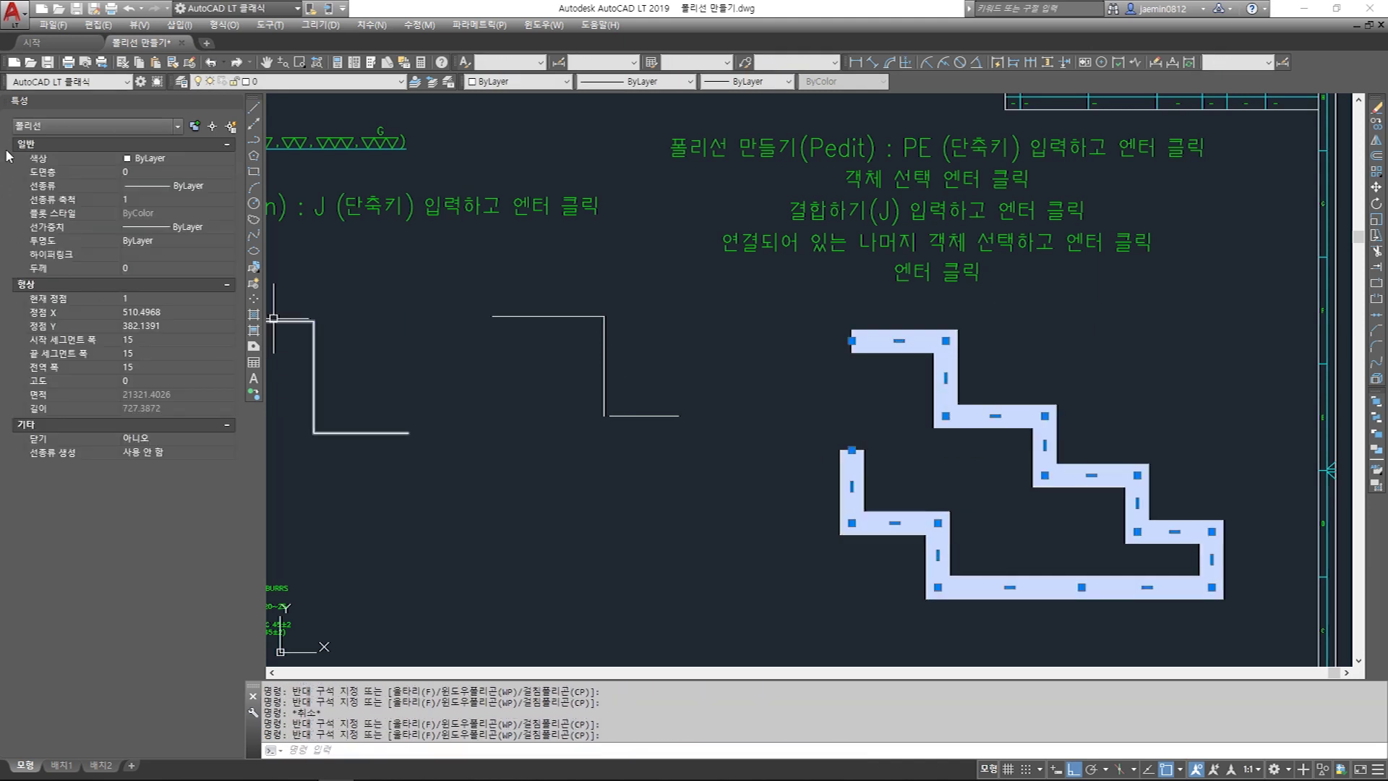
pyautogui.click(144, 368)
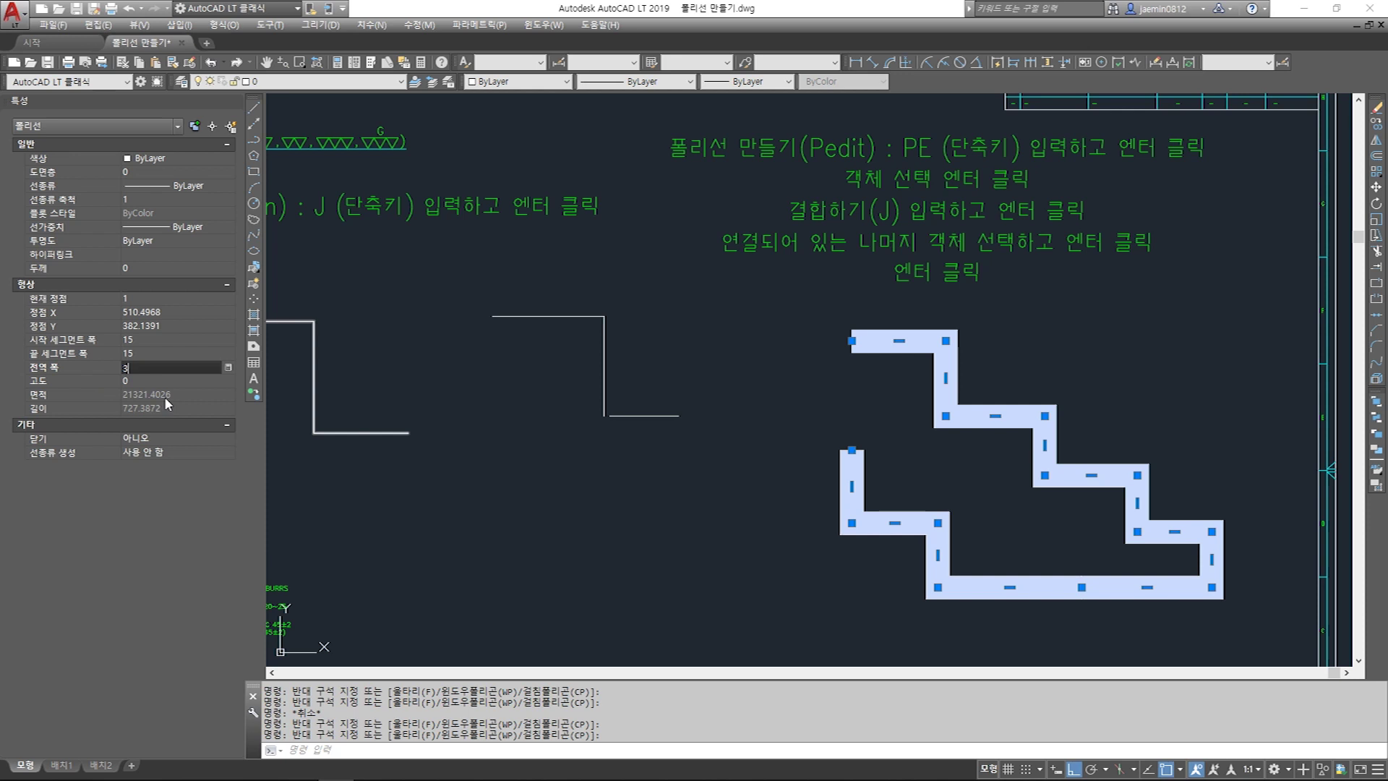
pyautogui.write('3')
pyautogui.press('Return')
pyautogui.press('Escape')
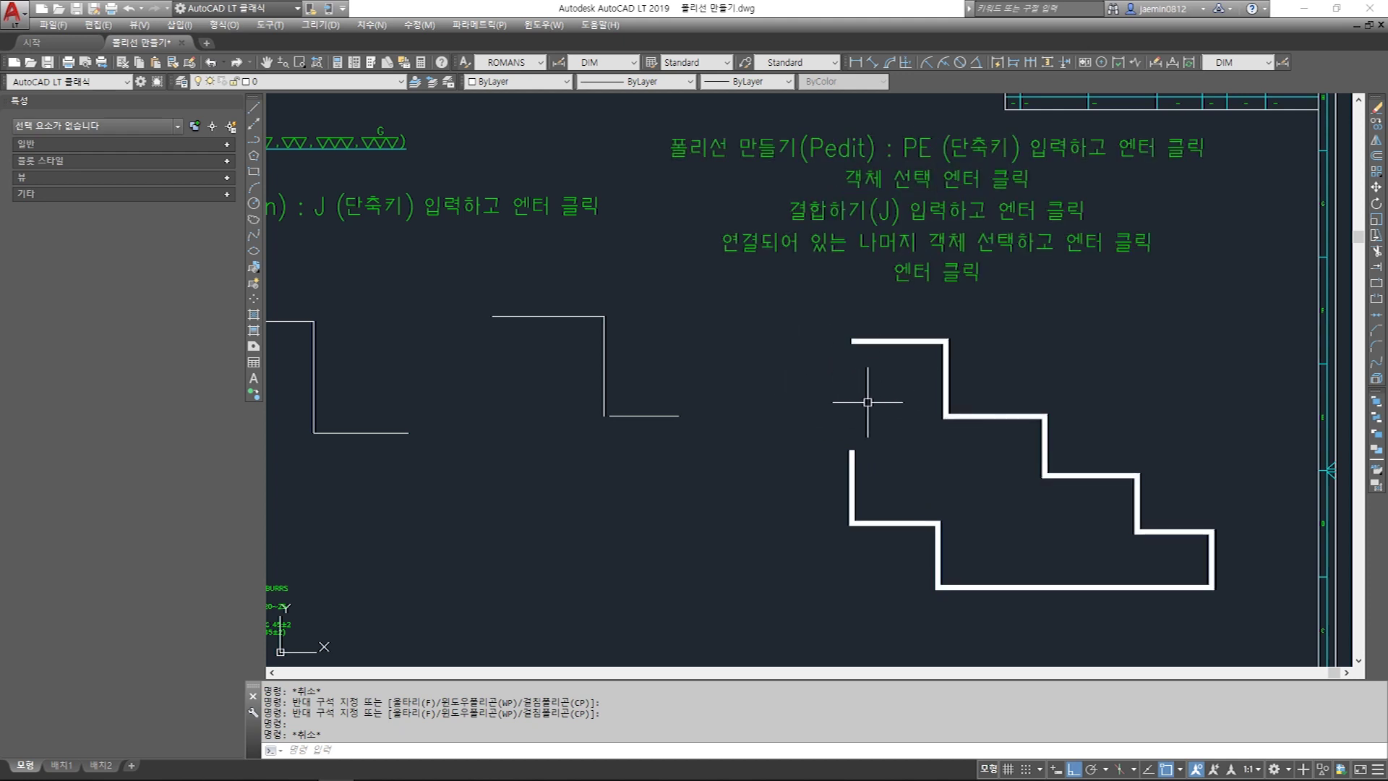
# Step: Set the global width of the joined three-segment polyline under the Join heading to 5 in its object properties
pyautogui.moveTo(476, 333); pyautogui.dragTo(647, 330, button='middle')
pyautogui.click(523, 282)
pyautogui.click(448, 380)
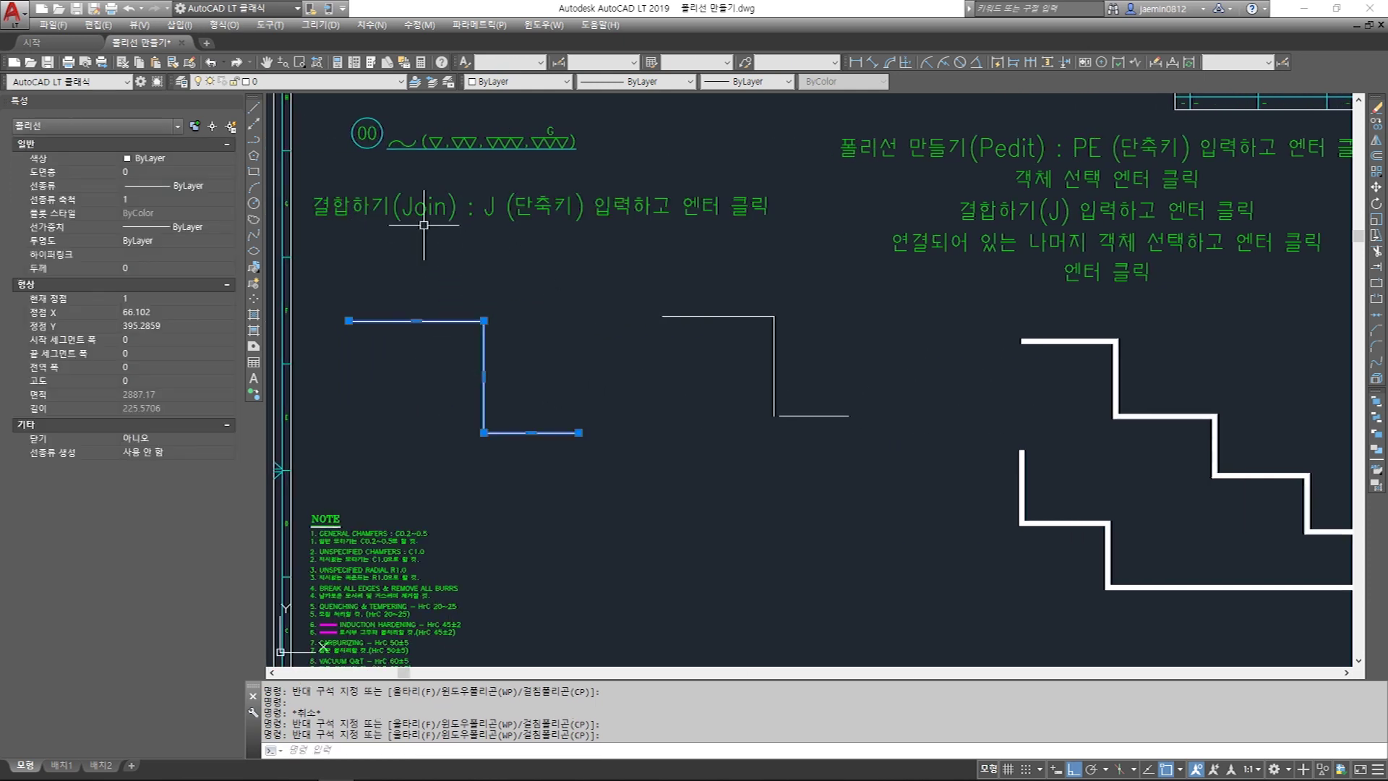
pyautogui.click(525, 295)
pyautogui.click(456, 373)
pyautogui.click(525, 305)
pyautogui.click(444, 387)
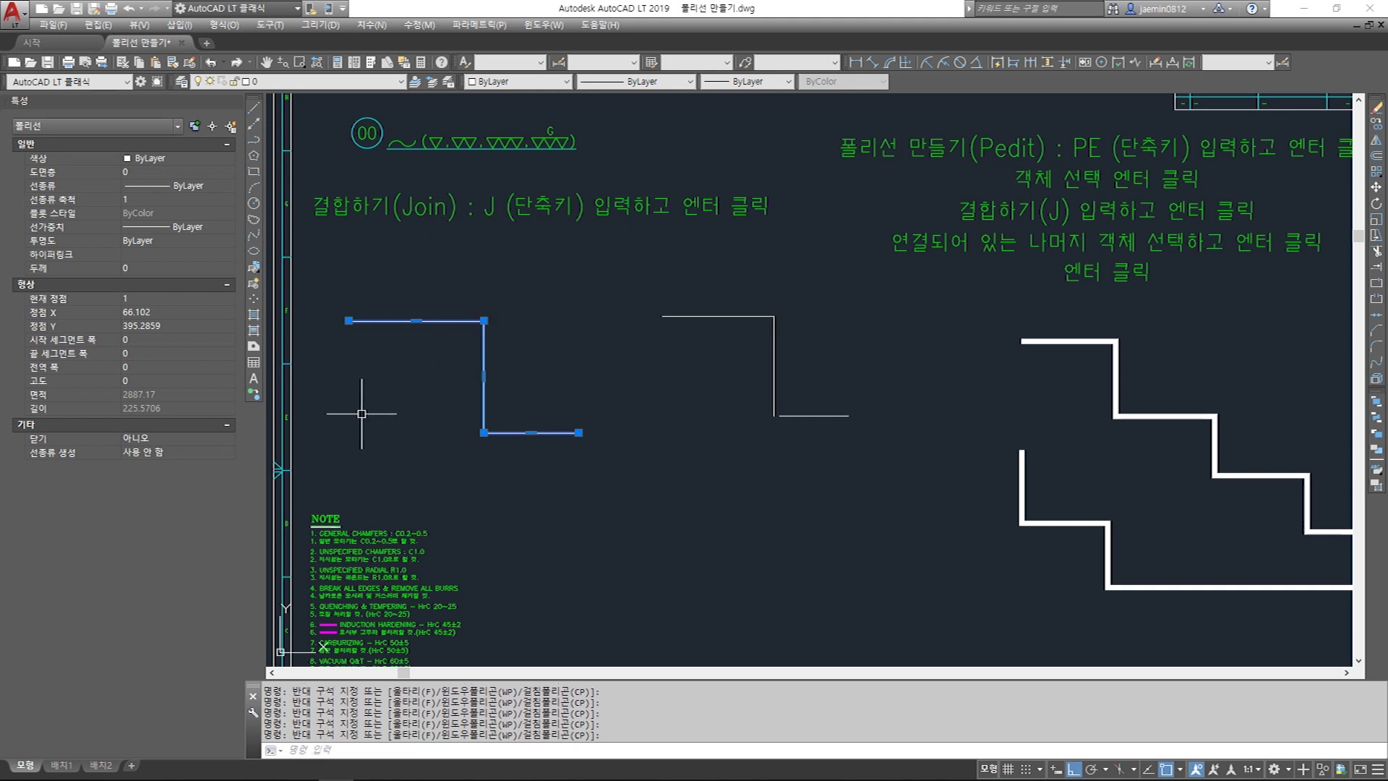
pyautogui.click(141, 364)
pyautogui.write('5')
pyautogui.click(161, 381)
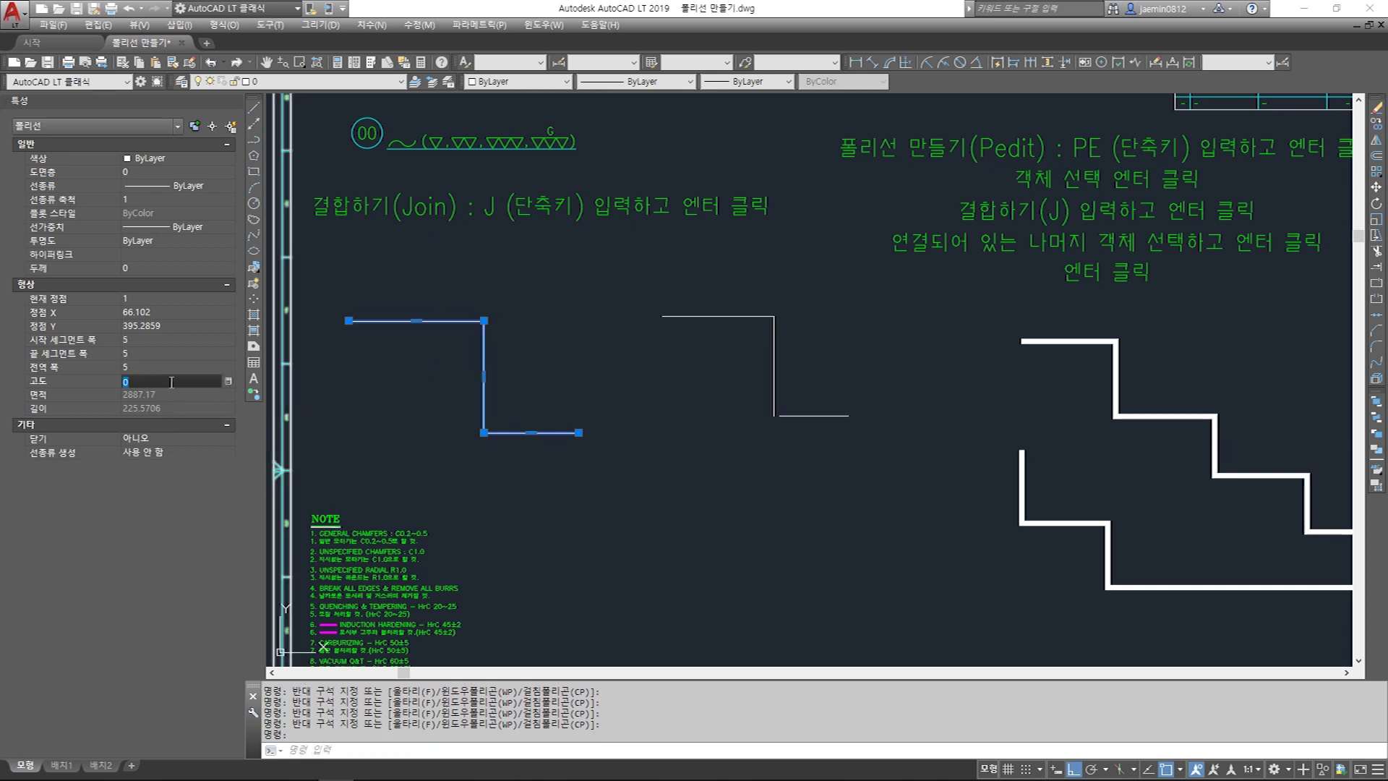
pyautogui.press('Escape')
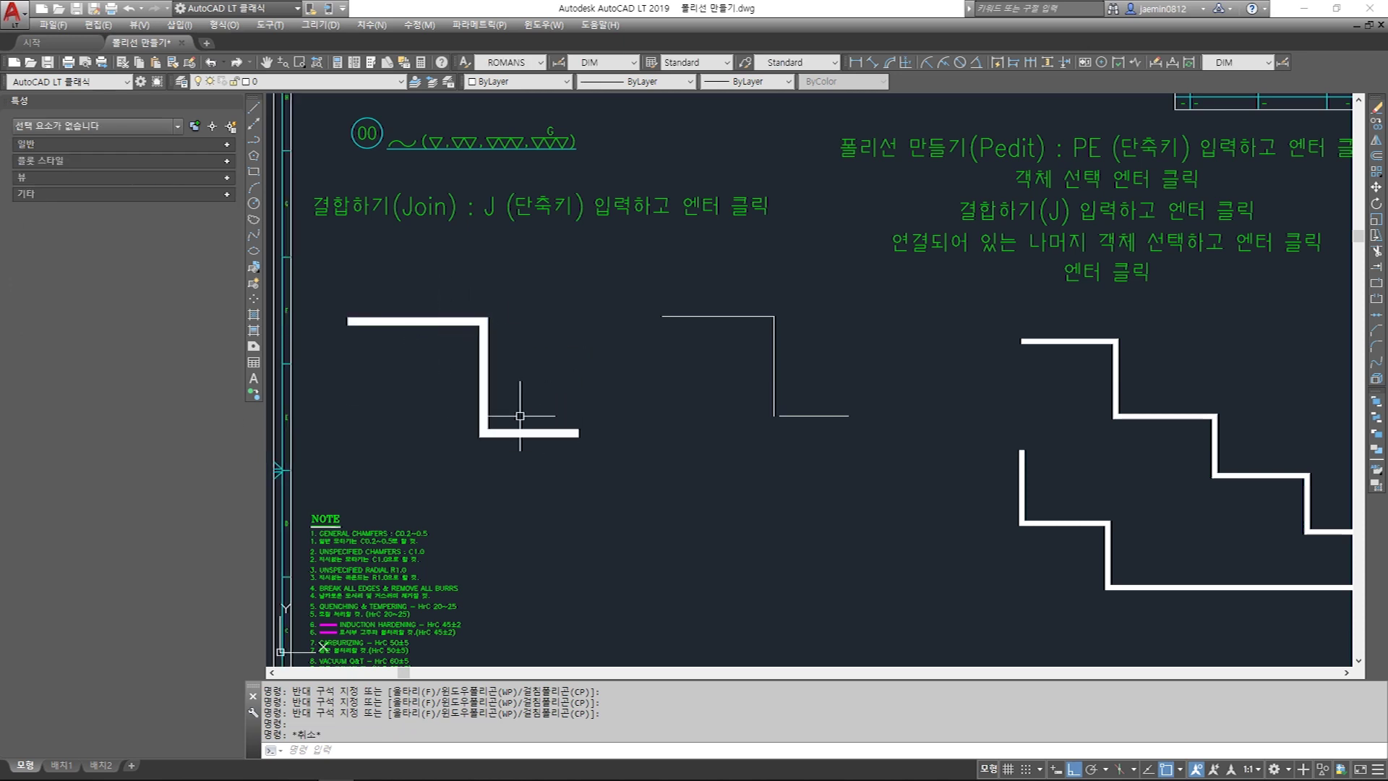
# Step: Set the staircase polyline's global width to 0 in its object properties, then close the properties display
pyautogui.moveTo(952, 412); pyautogui.dragTo(793, 421, button='middle')
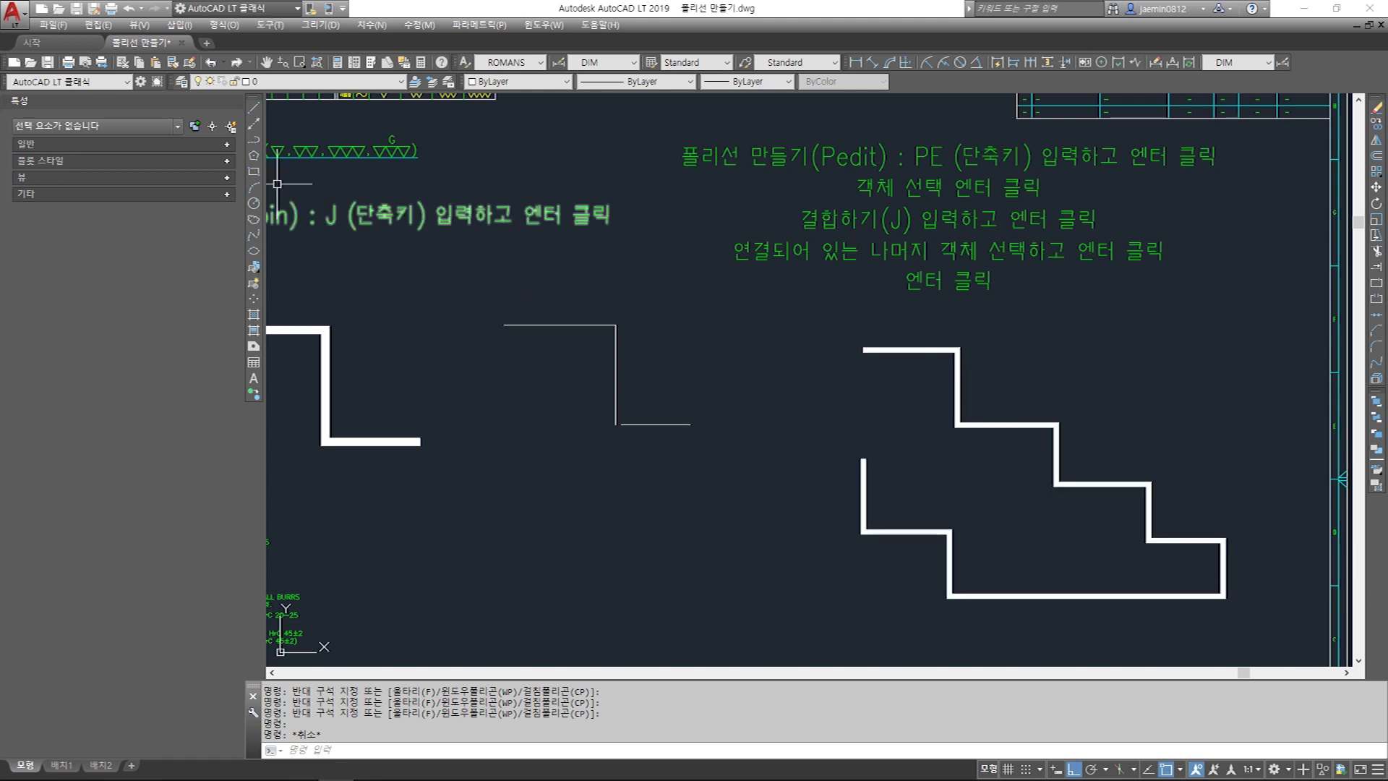
pyautogui.click(240, 102)
pyautogui.click(835, 390)
pyautogui.rightClick(881, 380)
pyautogui.click(919, 715)
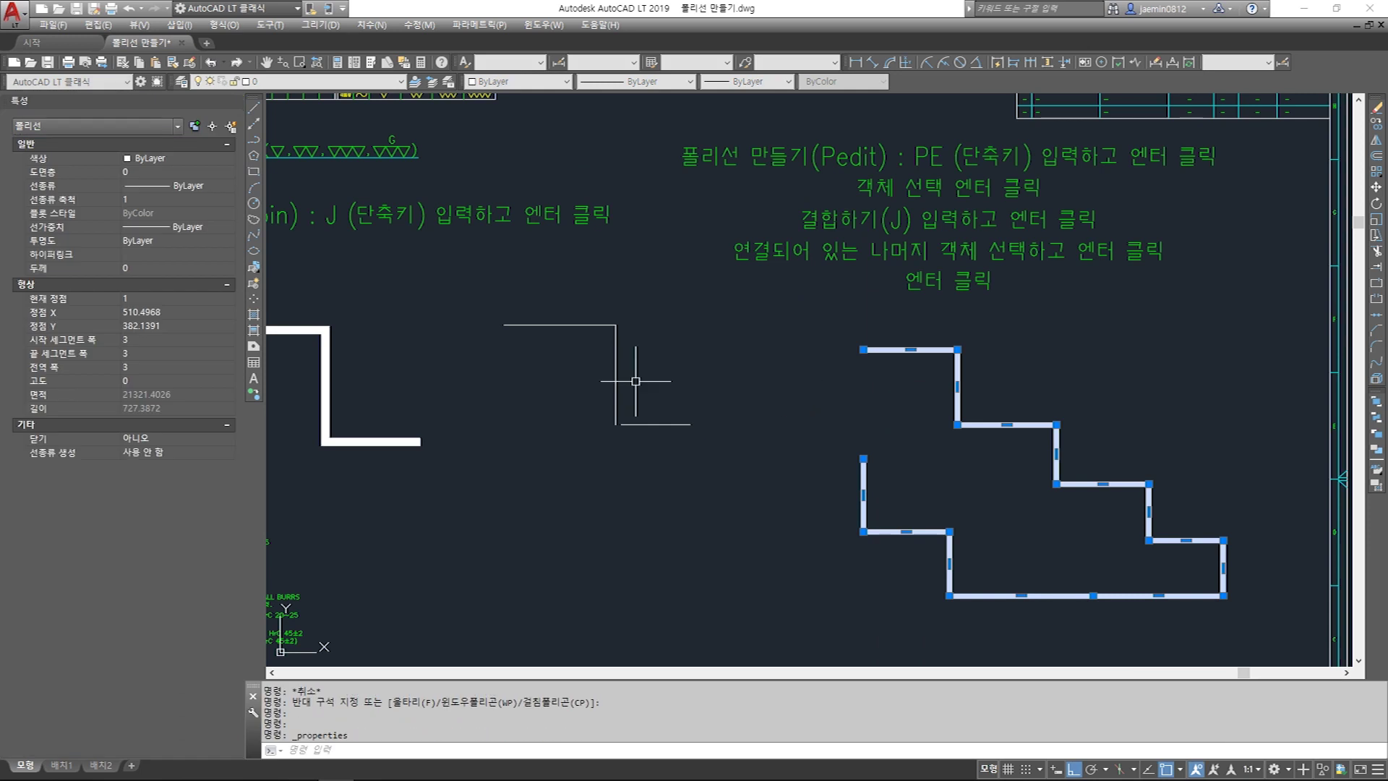
pyautogui.click(145, 366)
pyautogui.write('0')
pyautogui.press('Return')
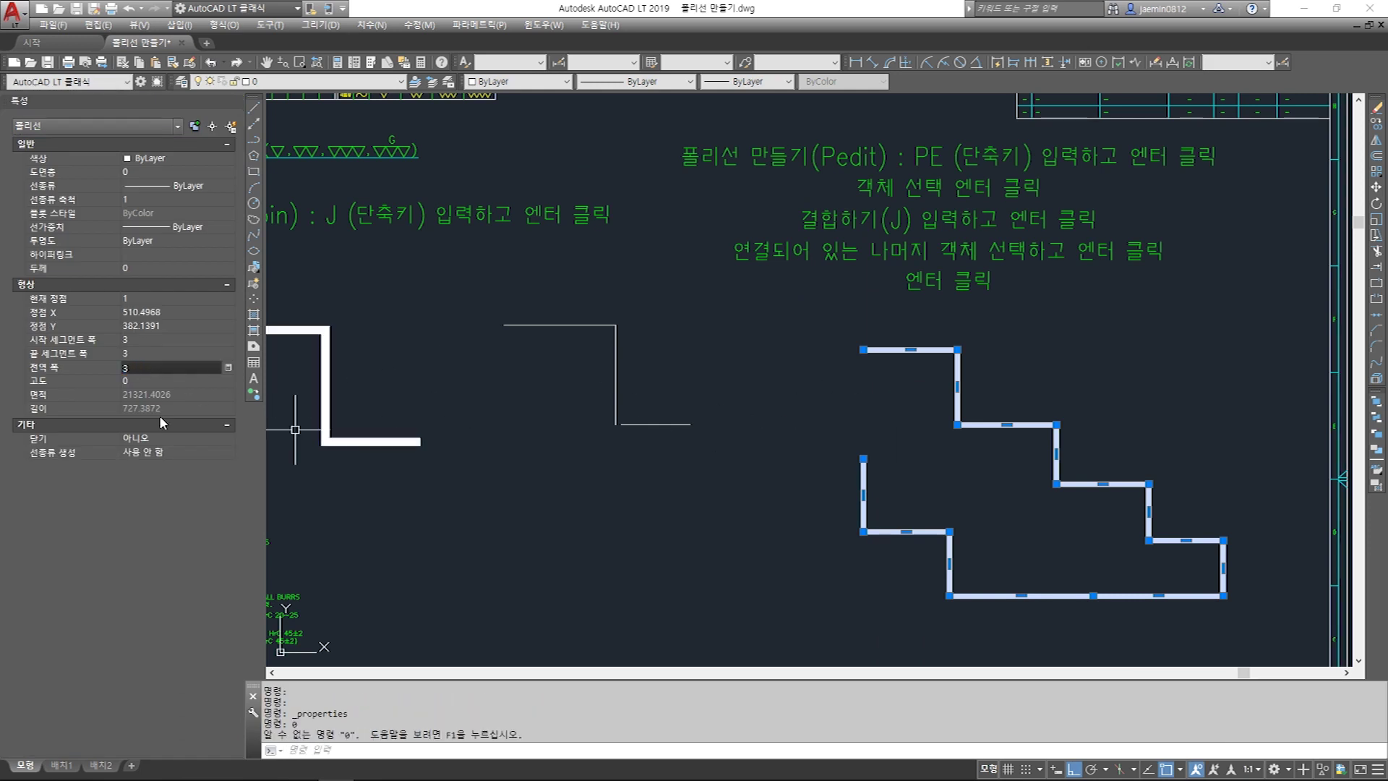
pyautogui.press('Escape')
pyautogui.press('Escape')
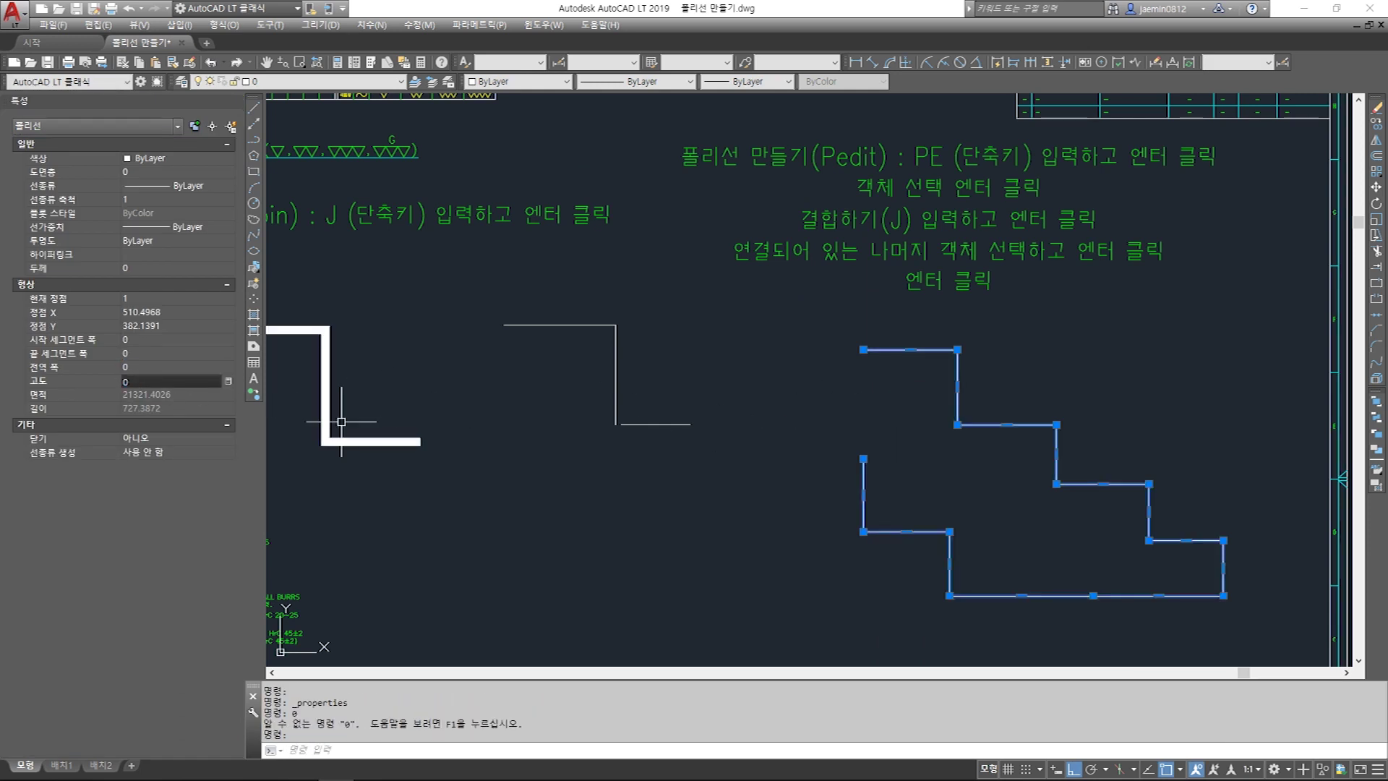
pyautogui.click(235, 102)
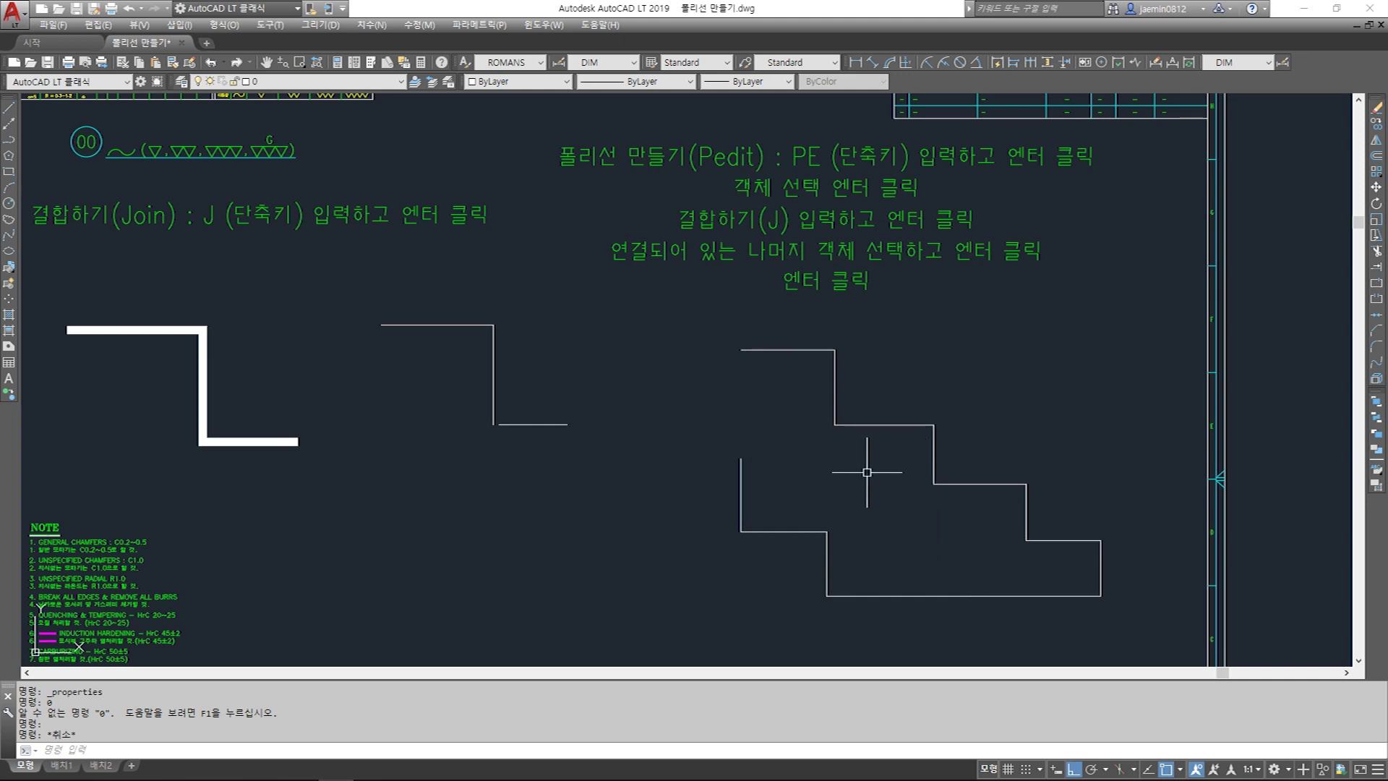
# Step: Convert the staircase polyline into a smooth curve with the Spline option of Pedit
pyautogui.press('Return')
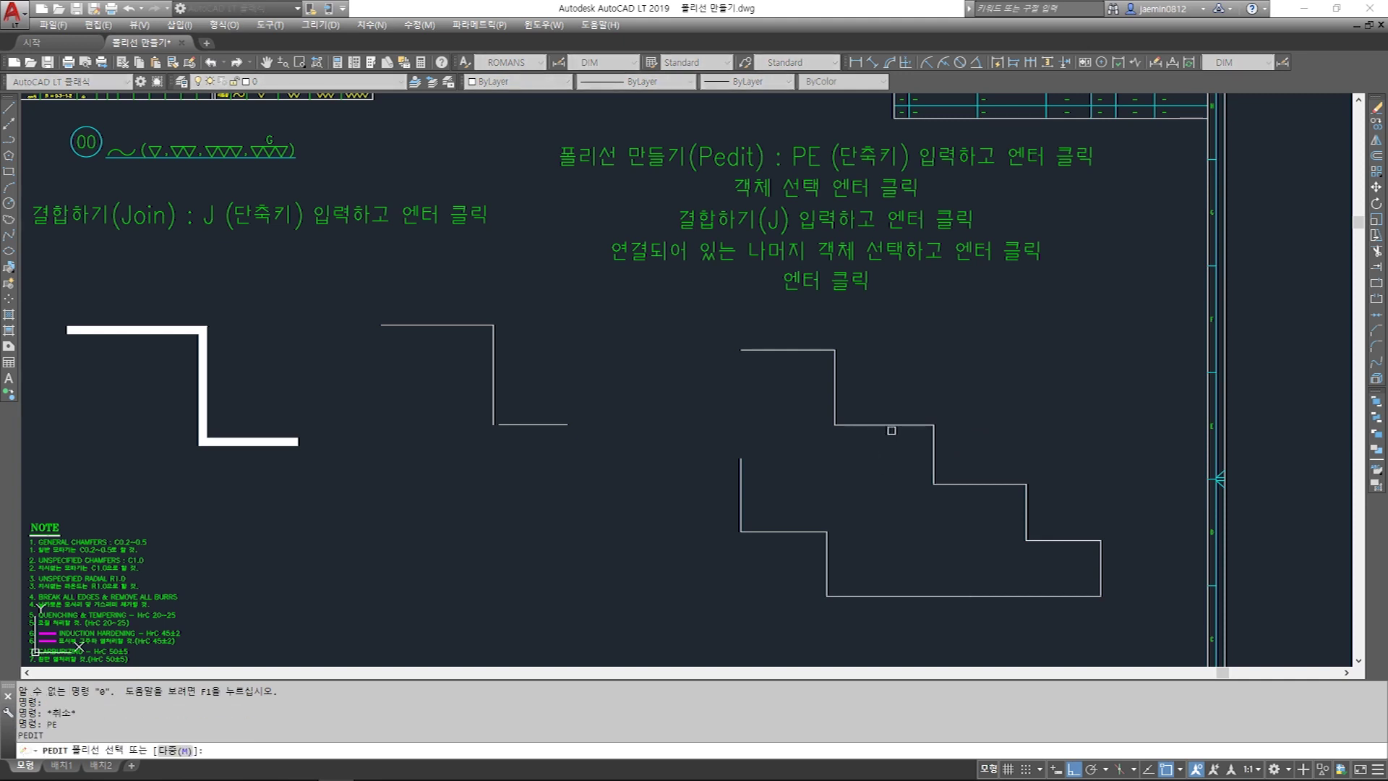
pyautogui.click(891, 430)
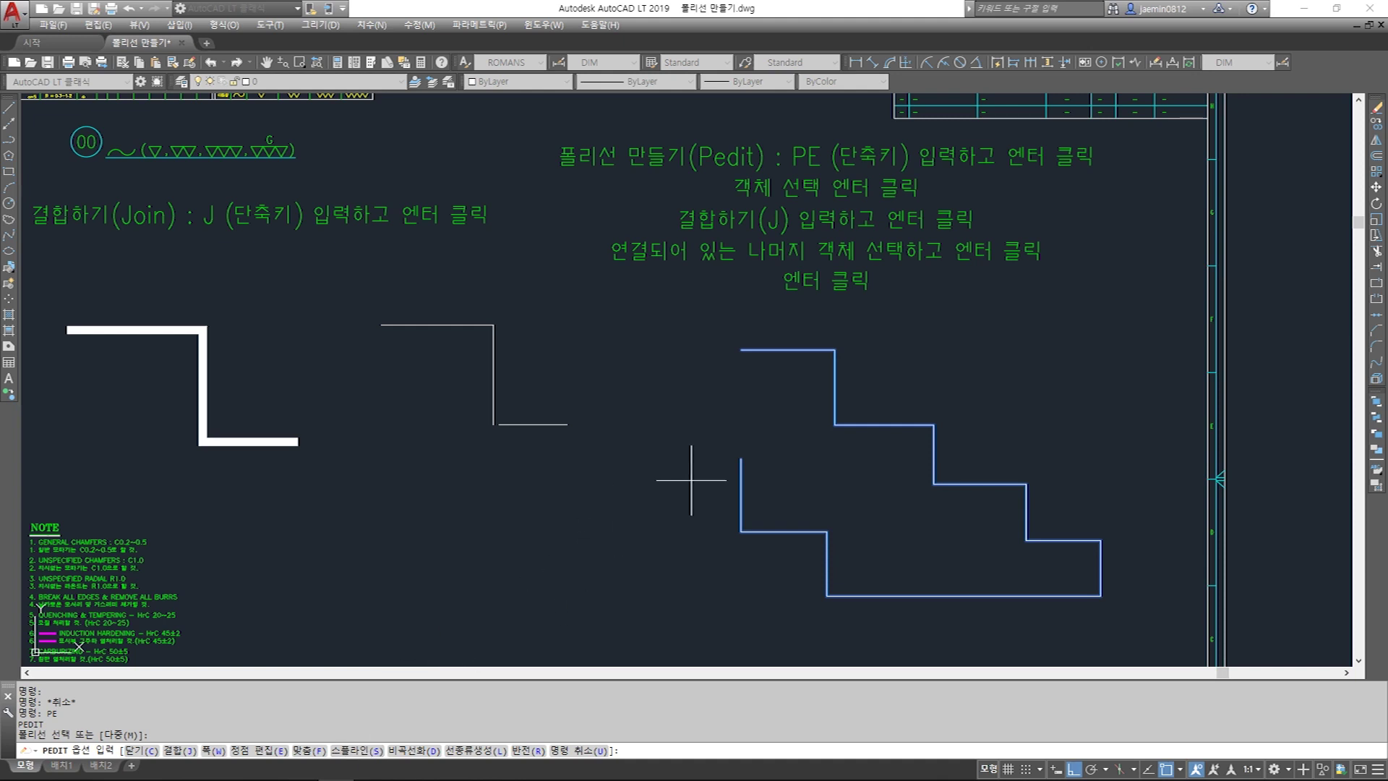
pyautogui.press('Return')
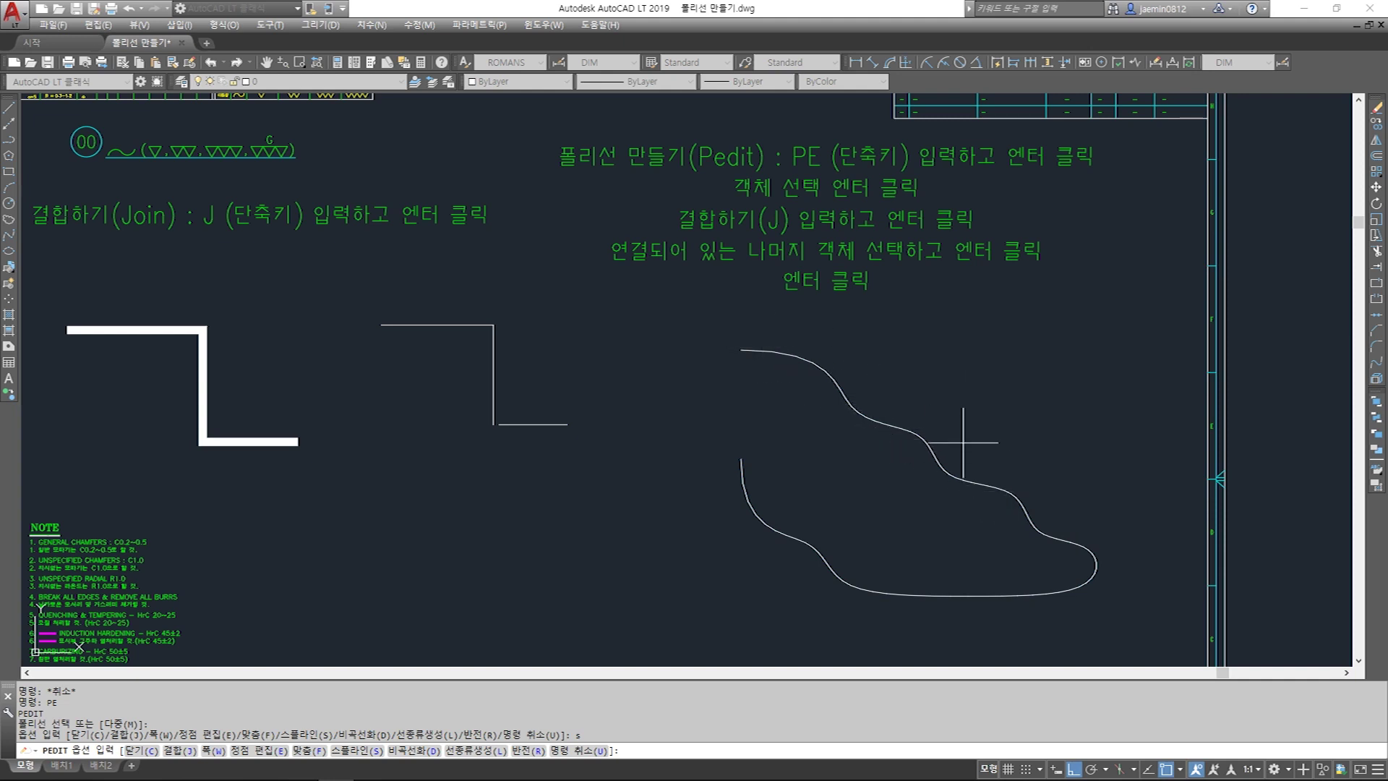
pyautogui.press('Return')
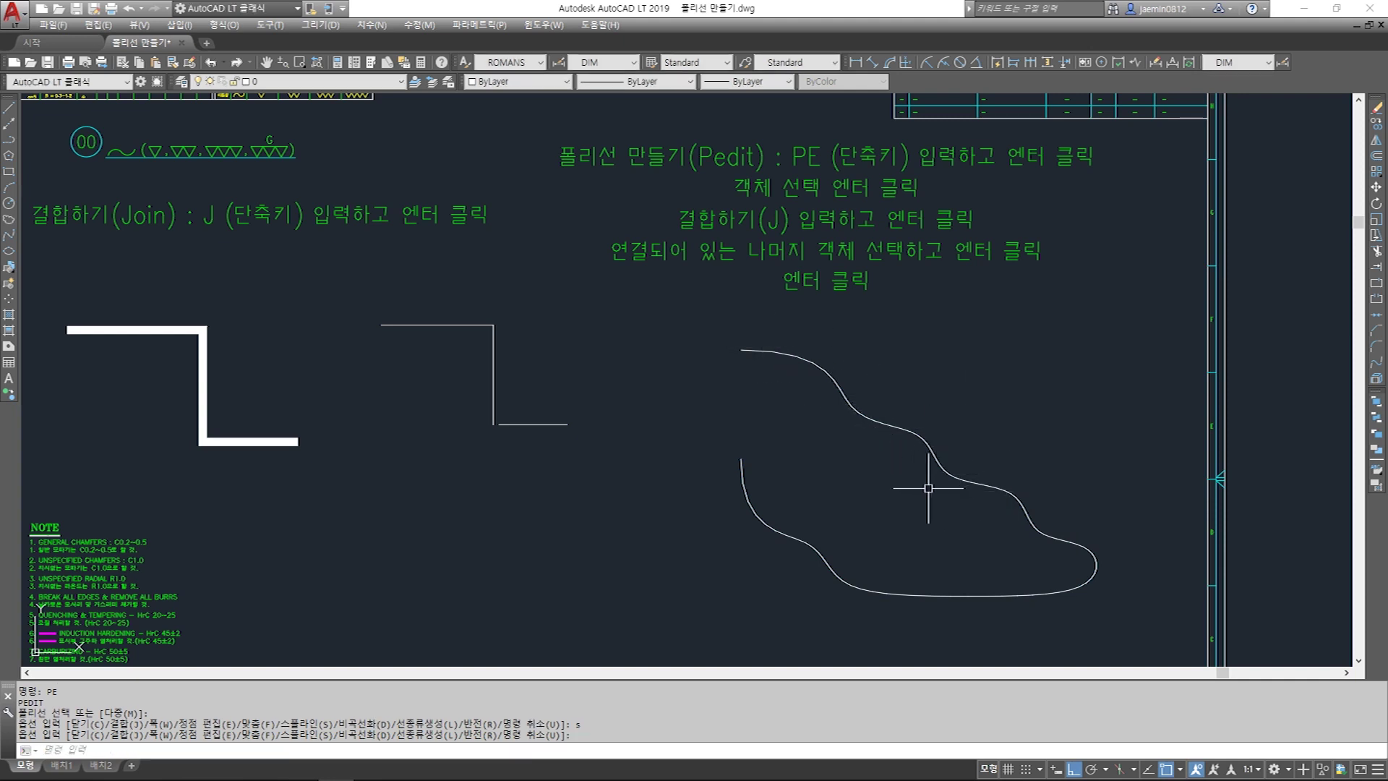
pyautogui.press('Escape')
# Step: Select the splined polyline and stretch the control point of its uppermost step corner outward and upward
pyautogui.click(945, 415)
pyautogui.click(895, 463)
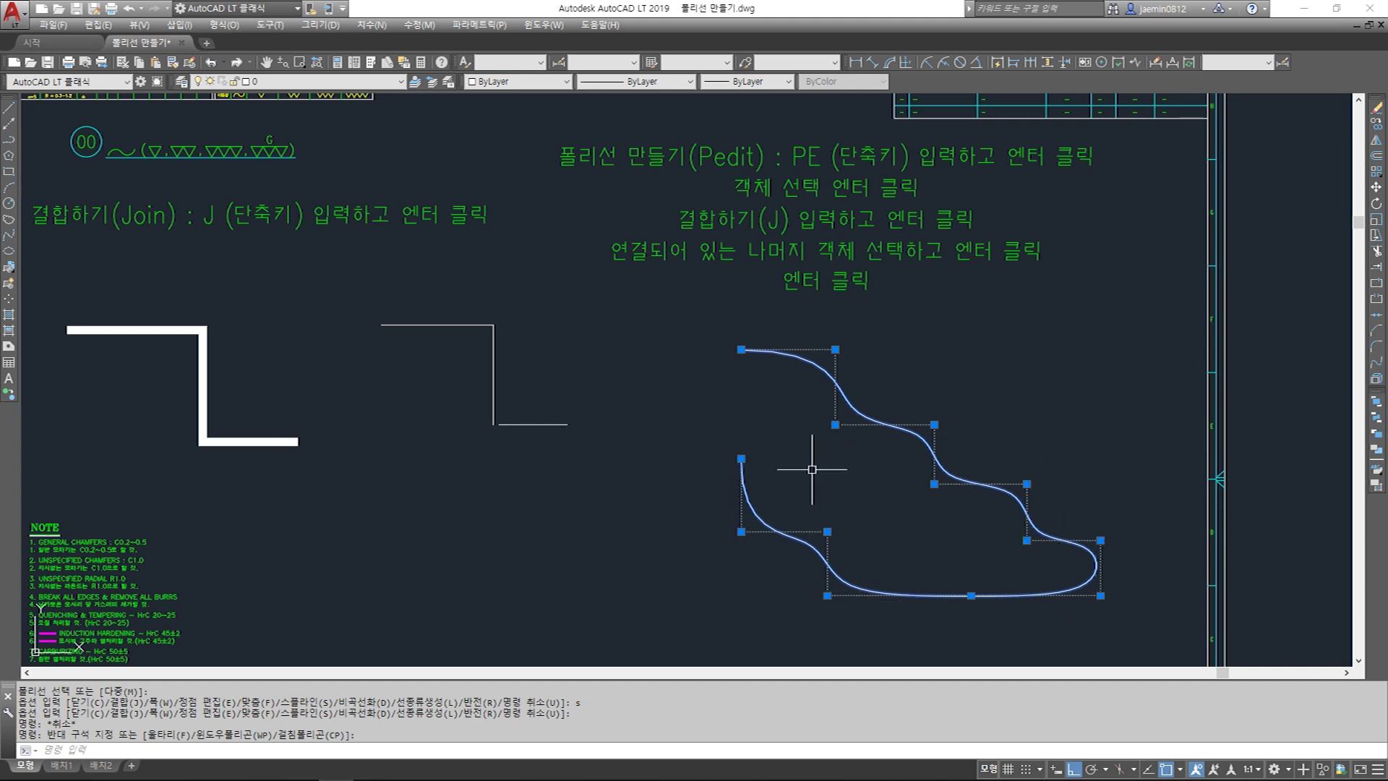
pyautogui.click(835, 350)
pyautogui.click(866, 331)
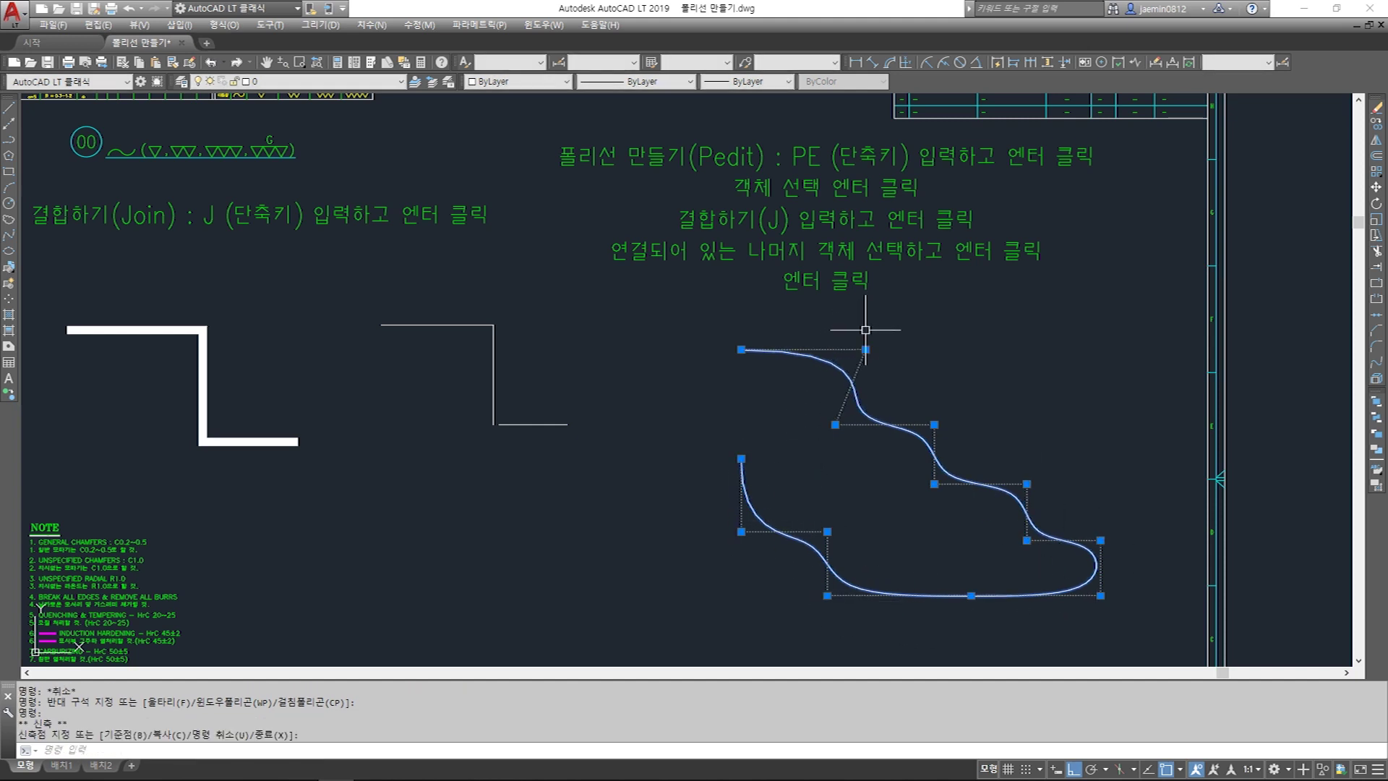
pyautogui.click(866, 350)
pyautogui.click(865, 323)
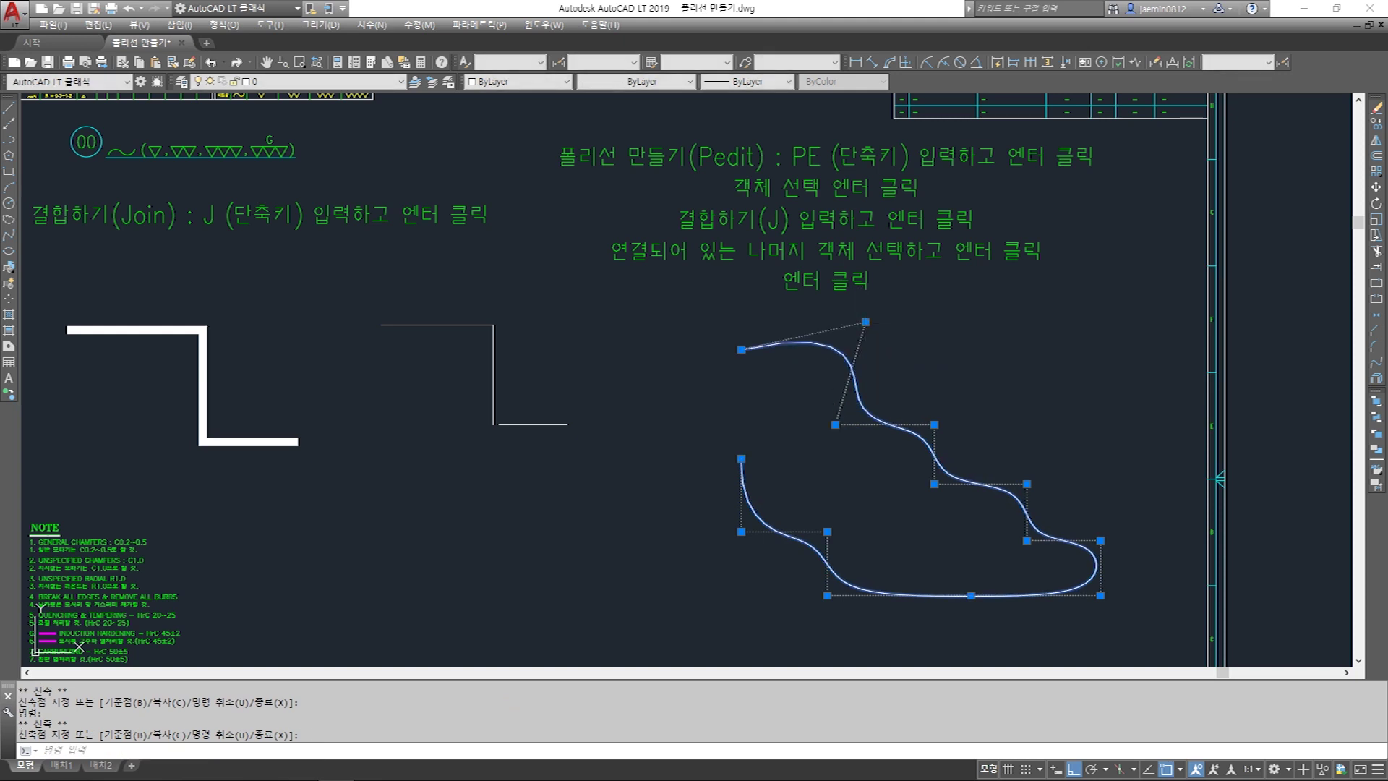
# Step: Turn off Ortho mode and stretch the second step's outer control point and the lowest step's outer corner control point freely
pyautogui.click(934, 425)
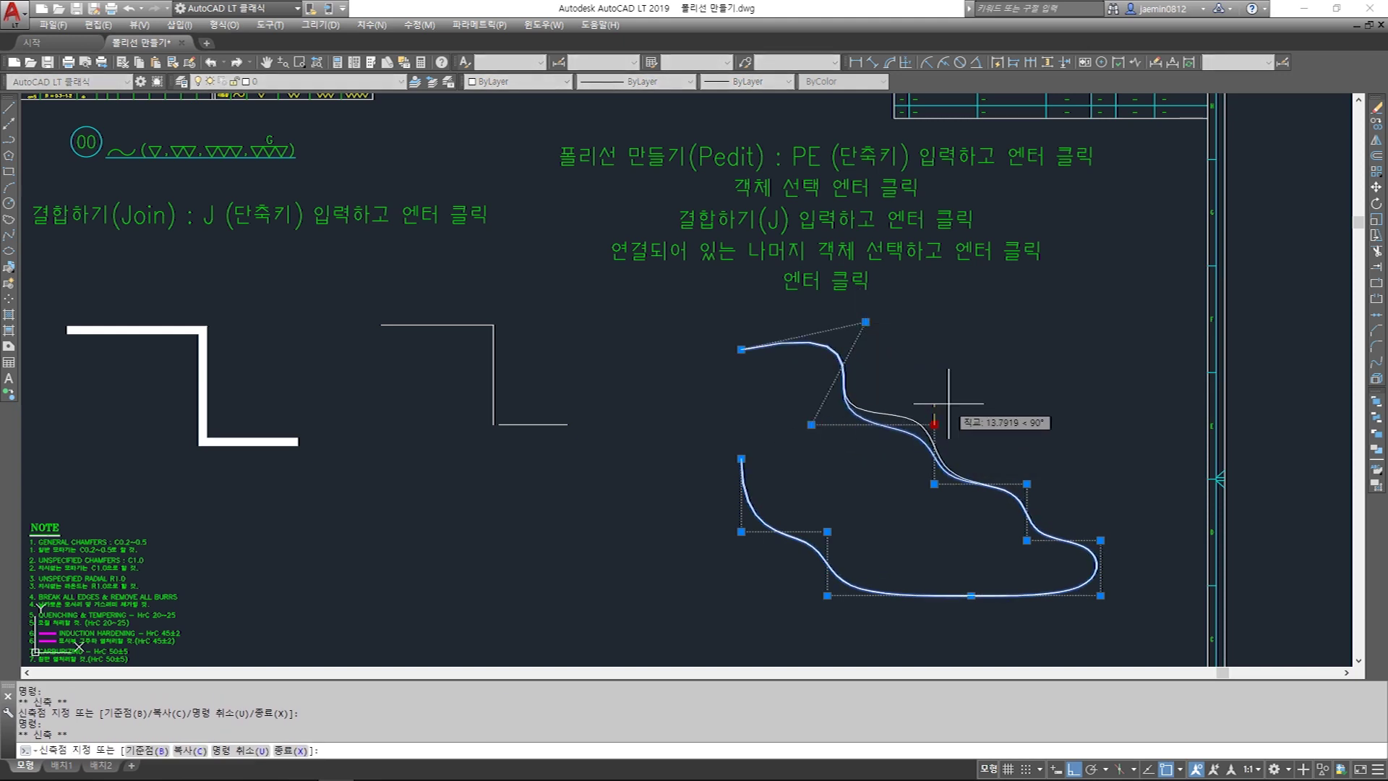
pyautogui.press('F8')
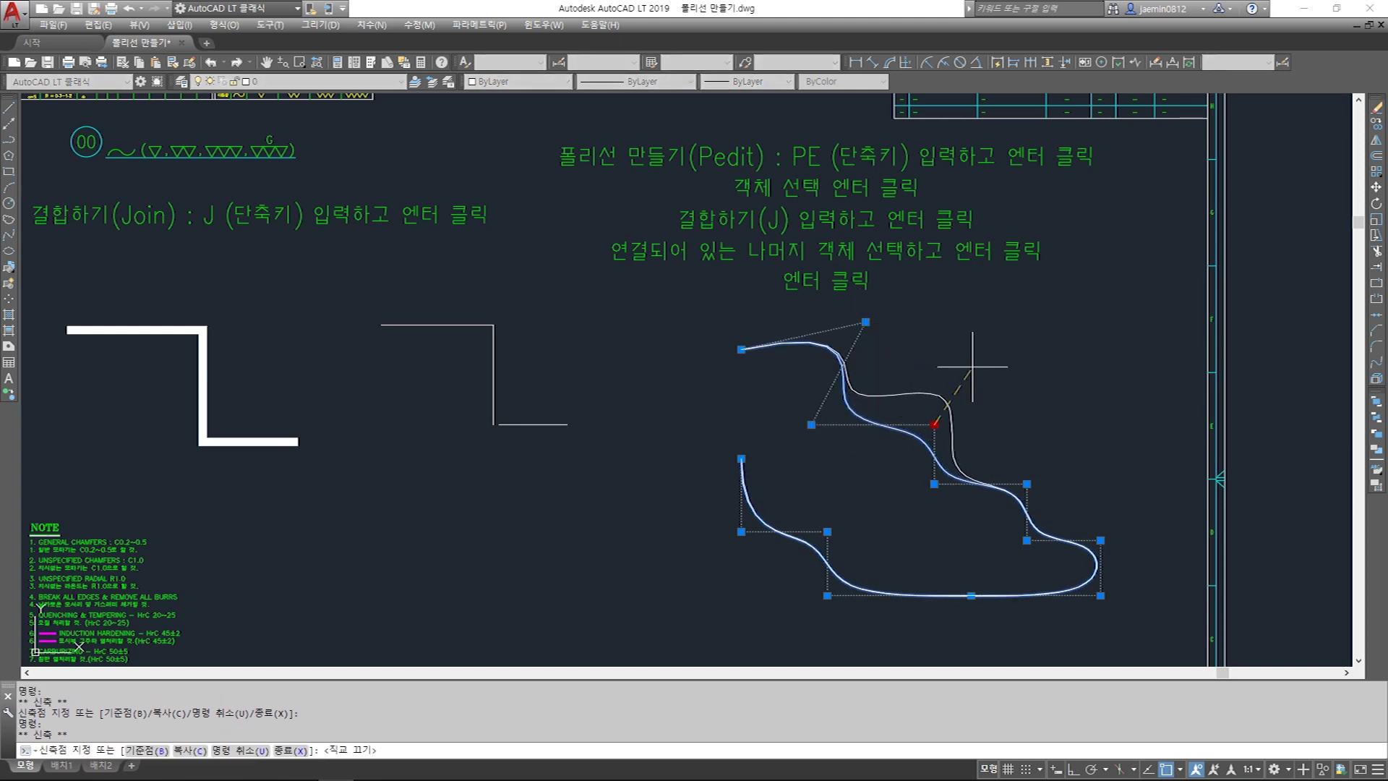
pyautogui.click(972, 367)
pyautogui.moveTo(934, 484)
pyautogui.click(1100, 540)
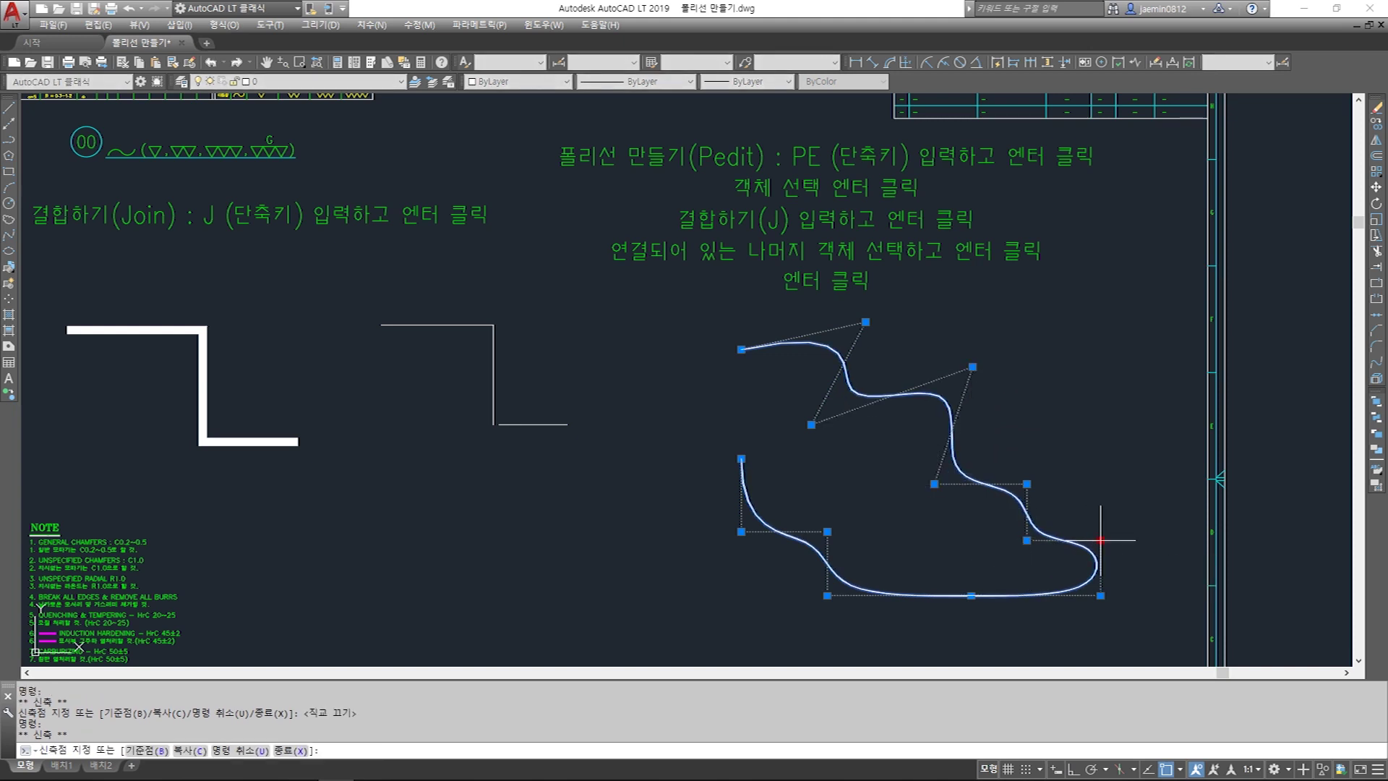
pyautogui.click(1072, 528)
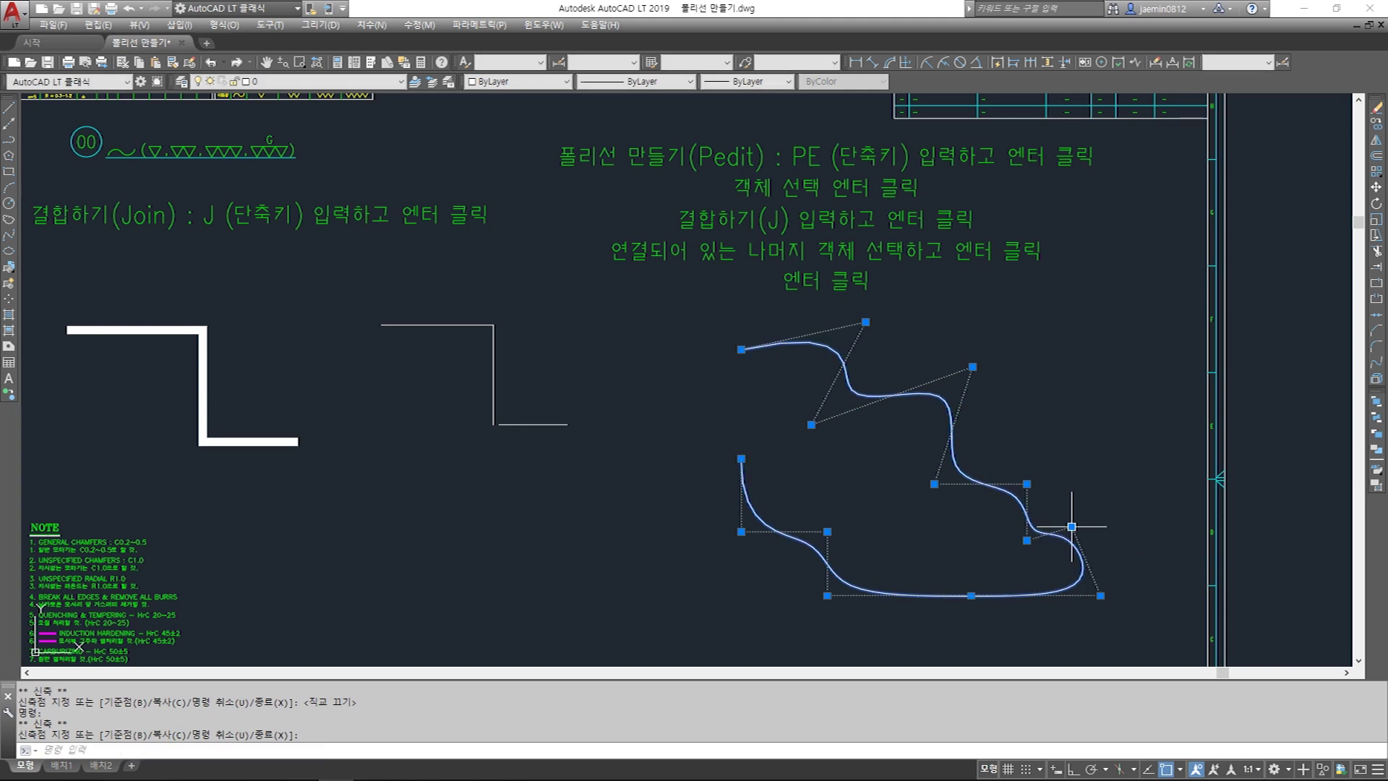
pyautogui.press('Escape')
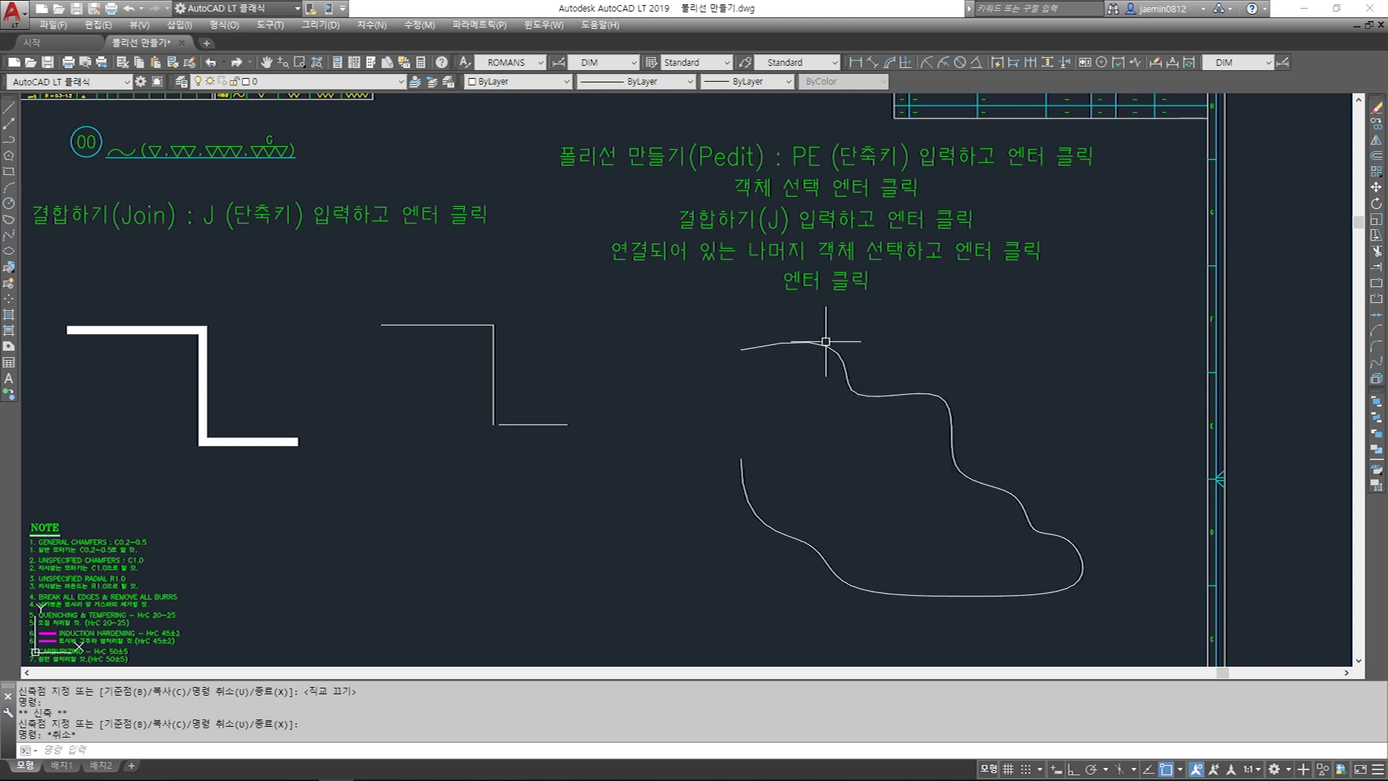
pyautogui.press('Escape')
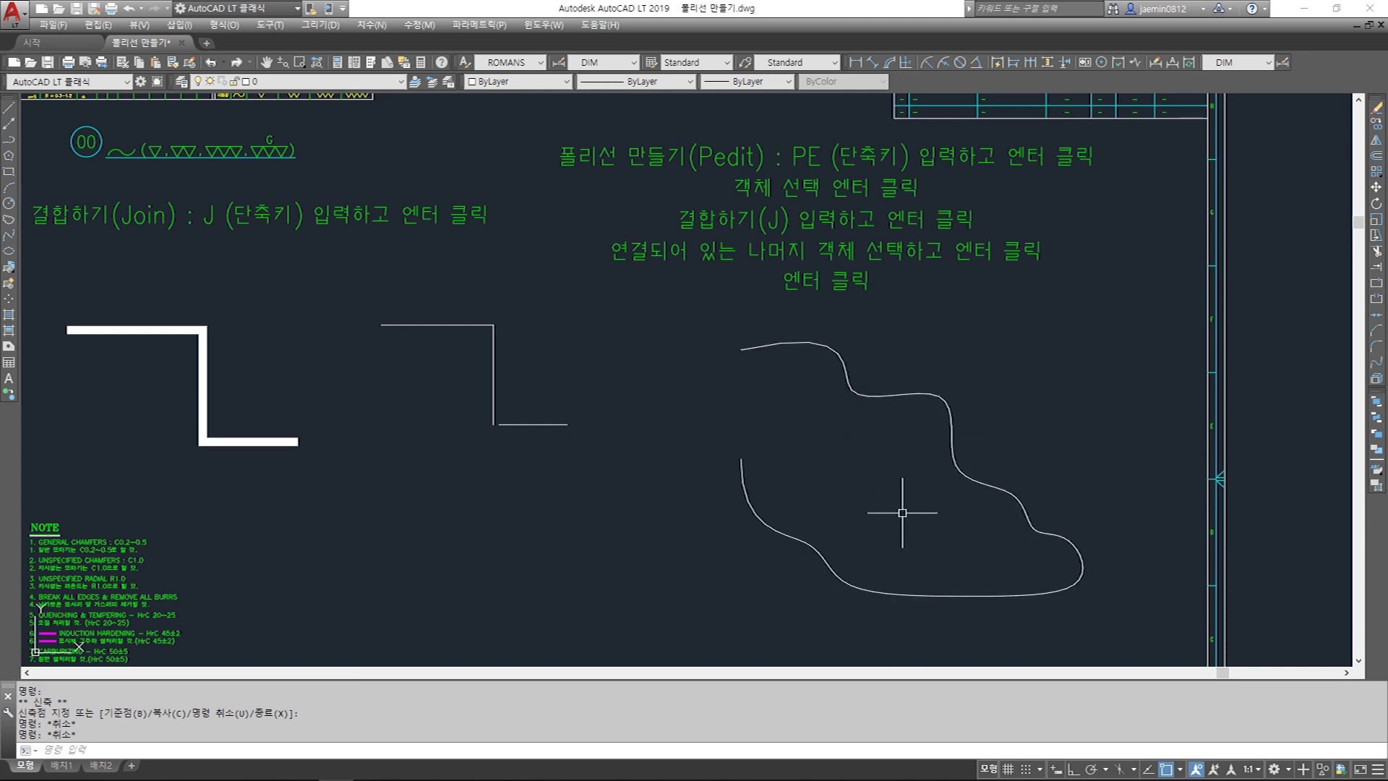
# Step: Convert the reshaped curve back to straight segments with the Decurve option of Pedit
pyautogui.write('Pe')
pyautogui.press('Return')
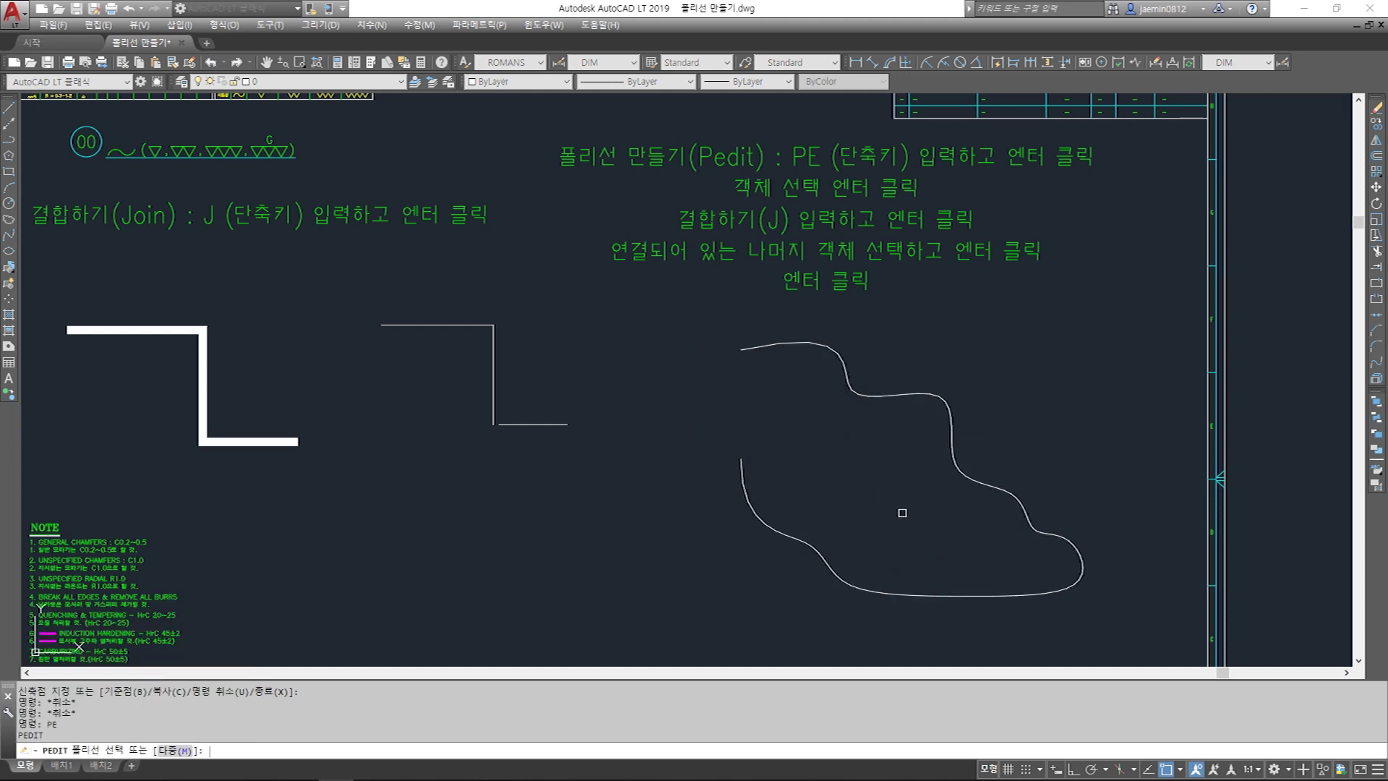
pyautogui.click(885, 394)
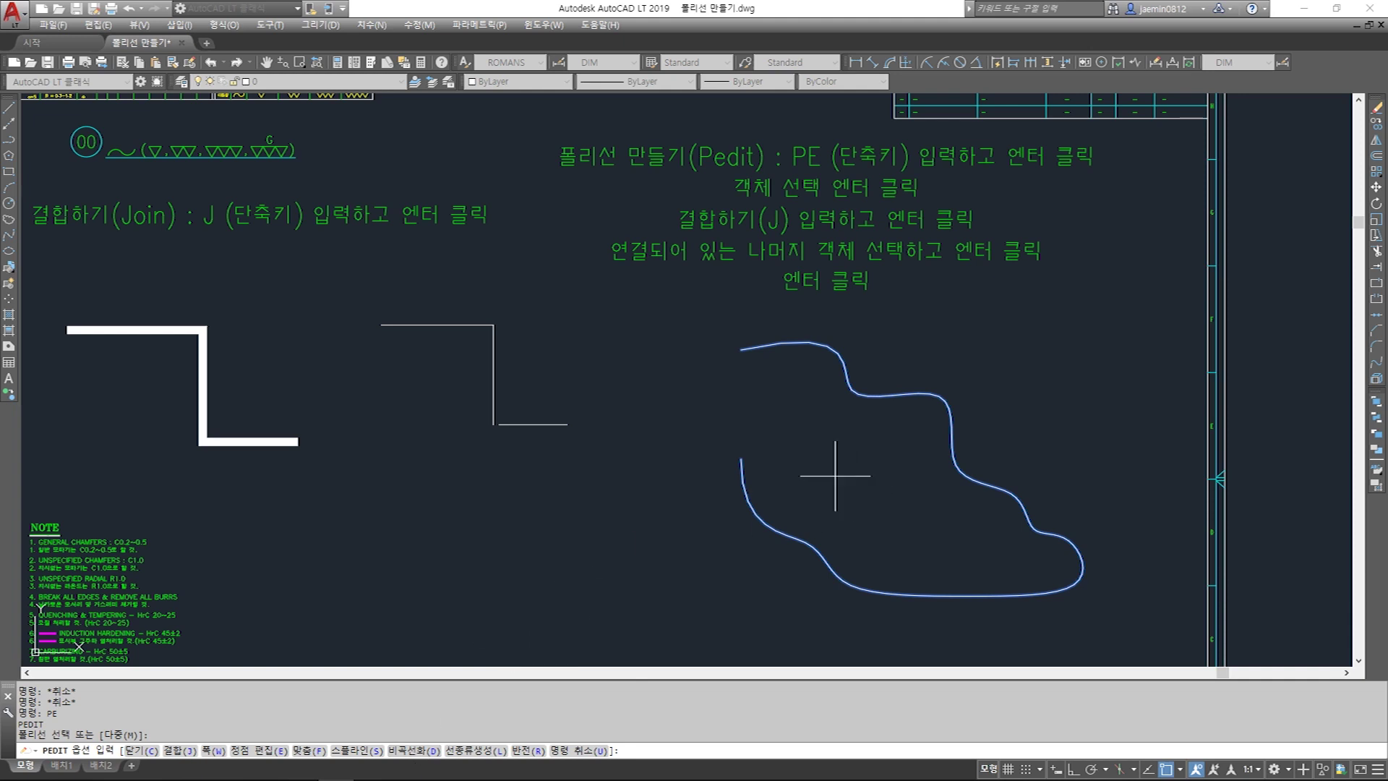
pyautogui.write('d')
pyautogui.press('Return')
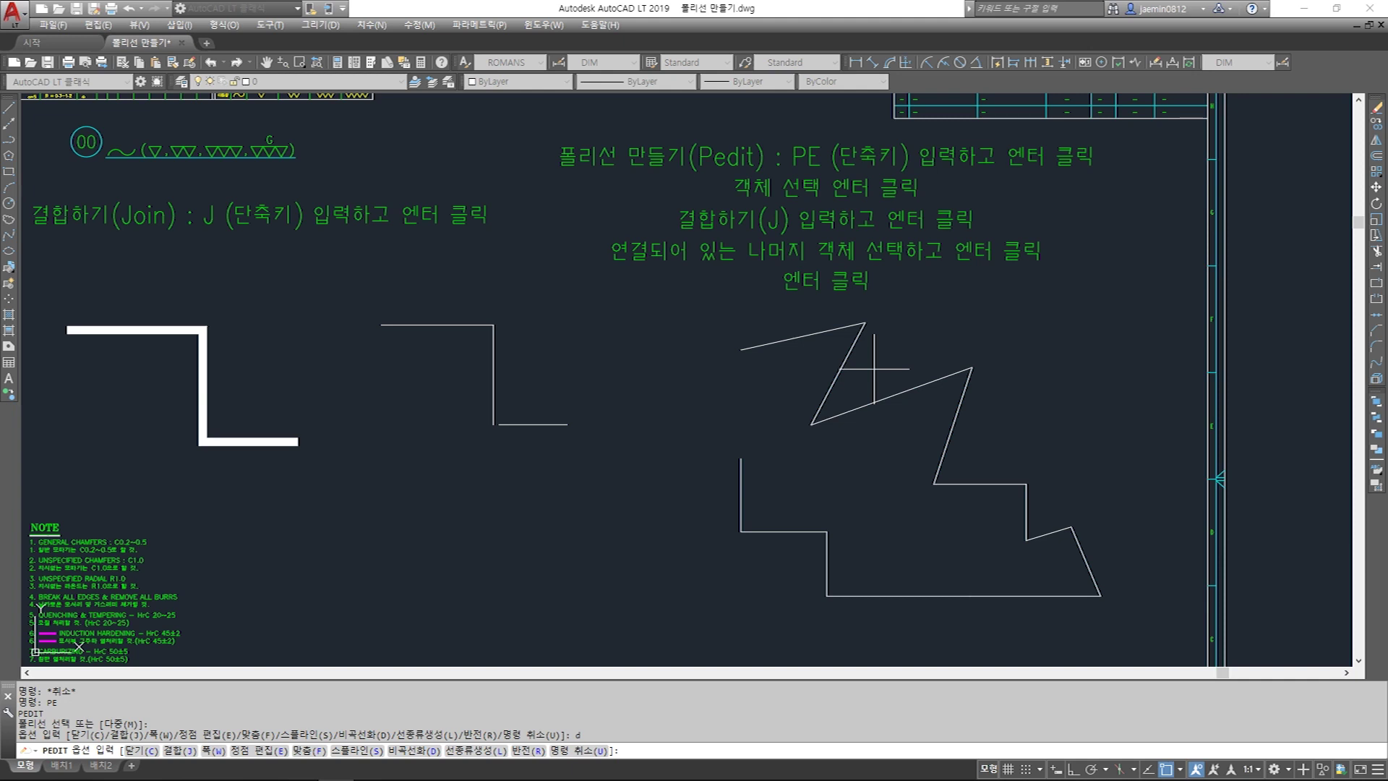
pyautogui.moveTo(807, 385); pyautogui.dragTo(849, 347, button='middle')
pyautogui.scroll(-2, 849, 346)
pyautogui.press('Escape')
# Step: Erase all practice shapes below the Join and Pedit notes: the staircase polyline, the thick polyline and the thin stepped lines
pyautogui.write('e')
pyautogui.press('space')
pyautogui.click(995, 326)
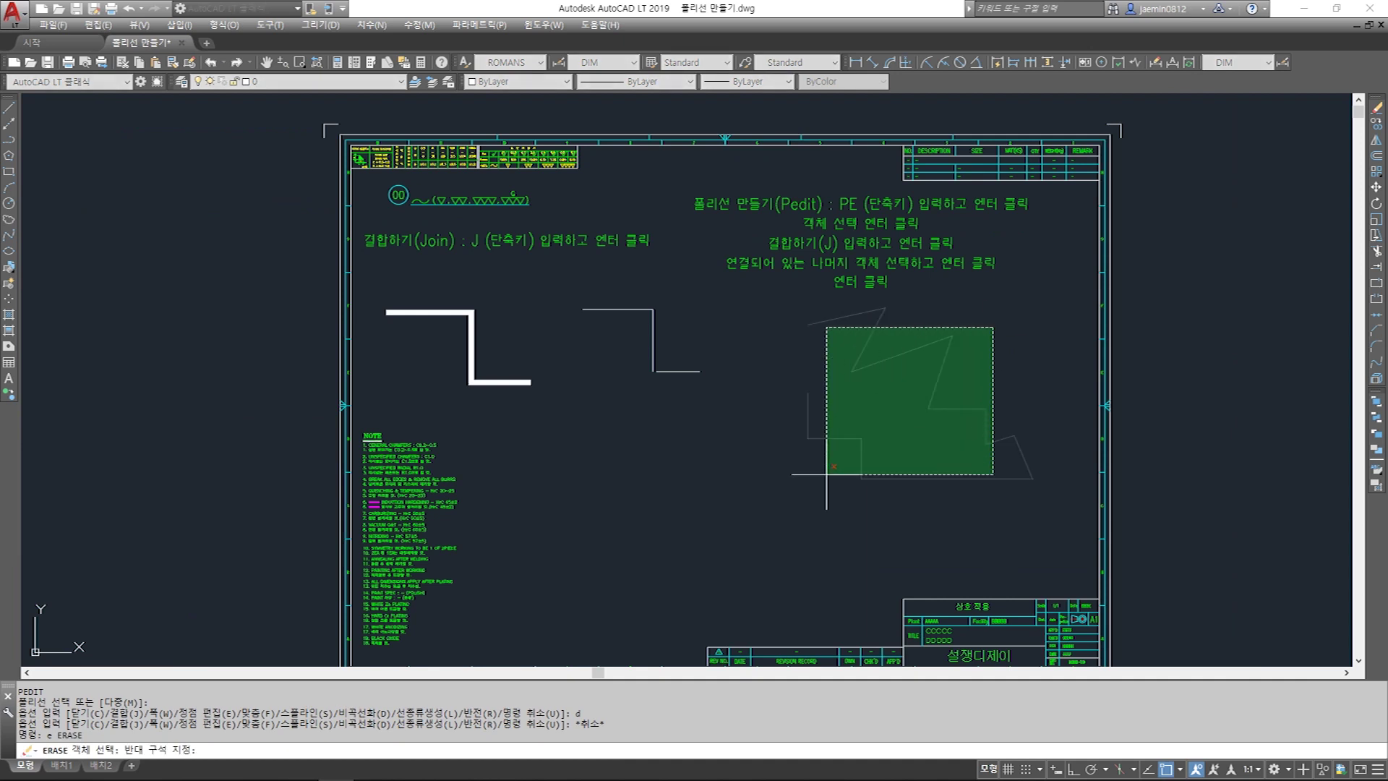
pyautogui.click(824, 474)
pyautogui.click(720, 417)
pyautogui.click(643, 335)
pyautogui.press('space')
pyautogui.press('space')
pyautogui.click(533, 428)
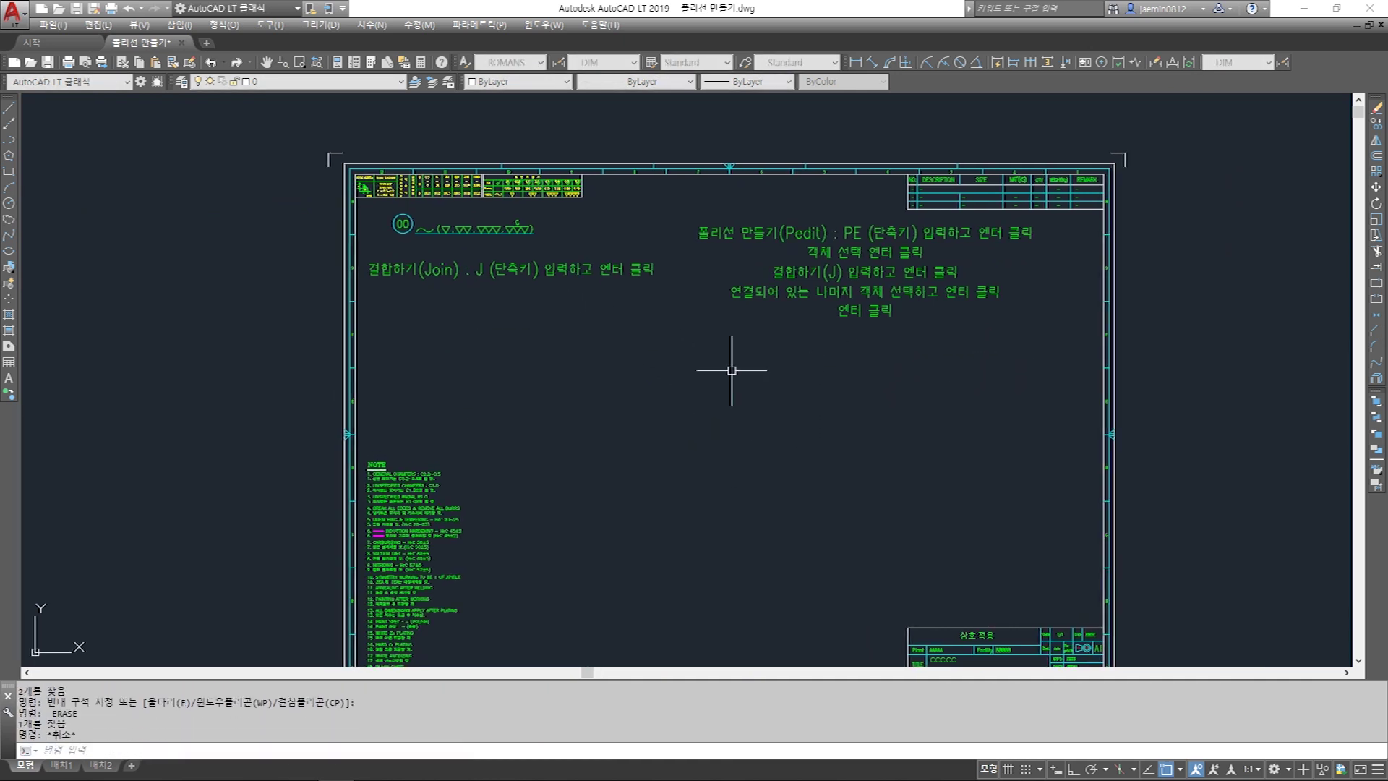
pyautogui.press('Escape')
pyautogui.press('Escape')
pyautogui.press('Escape')
# Step: Copy the multi-line Pedit instruction note to the empty area below and to its left
pyautogui.write('cc')
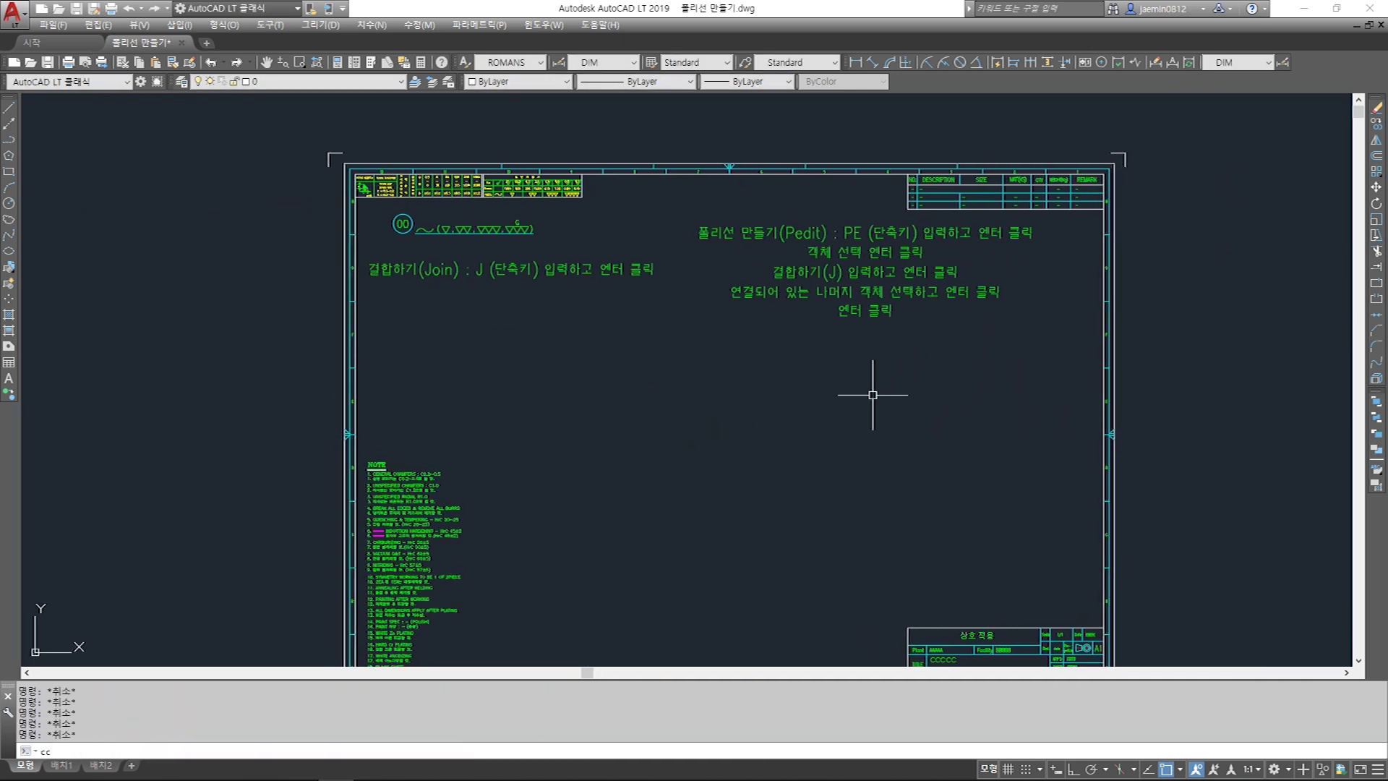
pyautogui.press('space')
pyautogui.click(888, 340)
pyautogui.click(835, 236)
pyautogui.press('space')
pyautogui.click(865, 269)
pyautogui.click(745, 375)
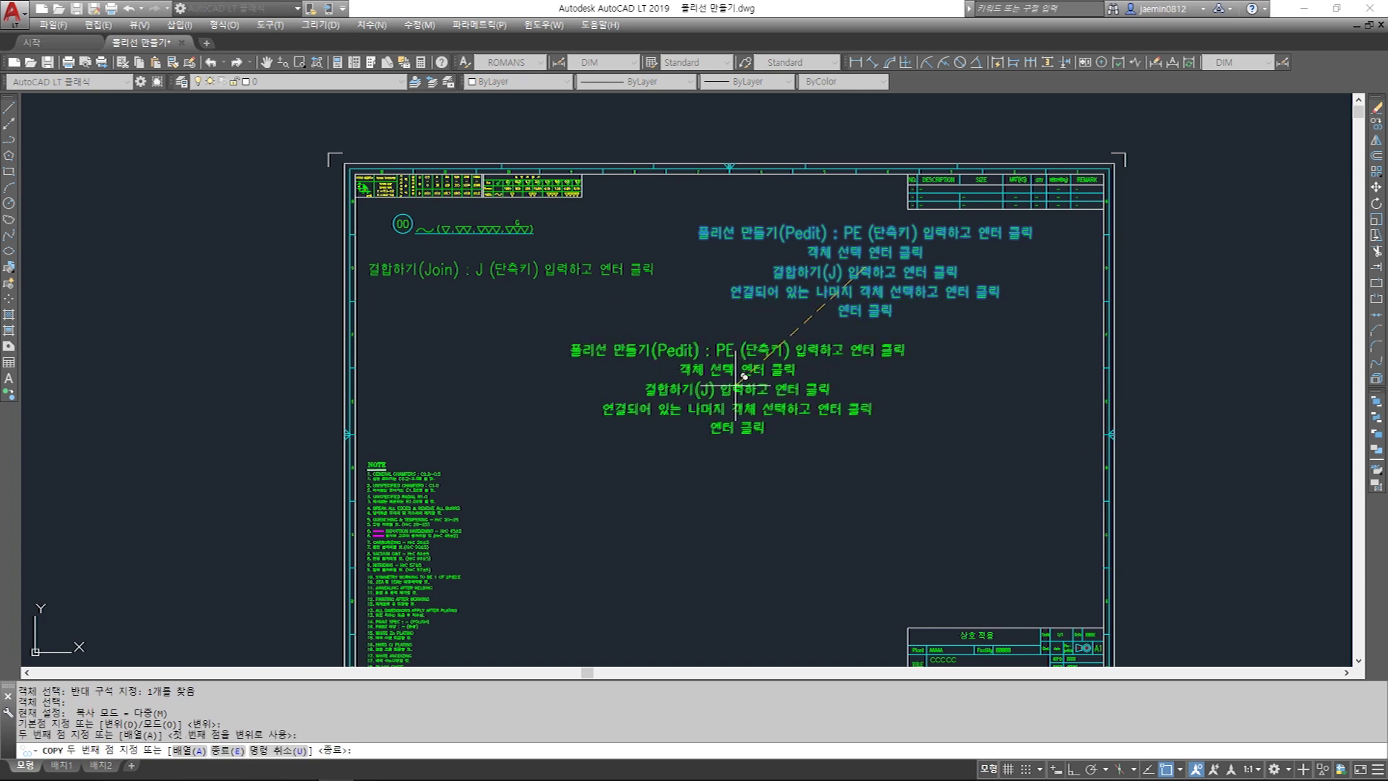
pyautogui.press('Escape')
# Step: In the copied note's first line, replace the command name with Bpoly and the shortcut with BO
pyautogui.doubleClick(655, 350)
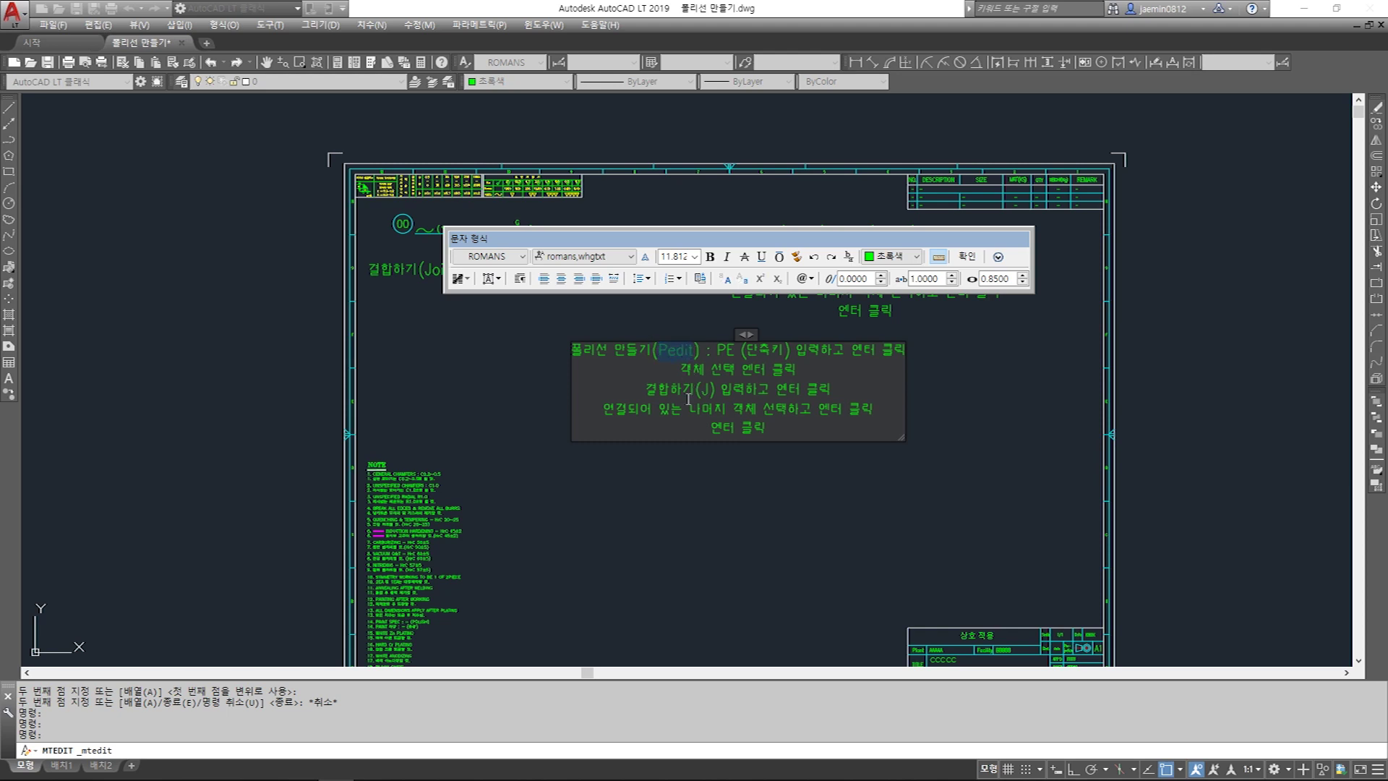
pyautogui.press('Delete')
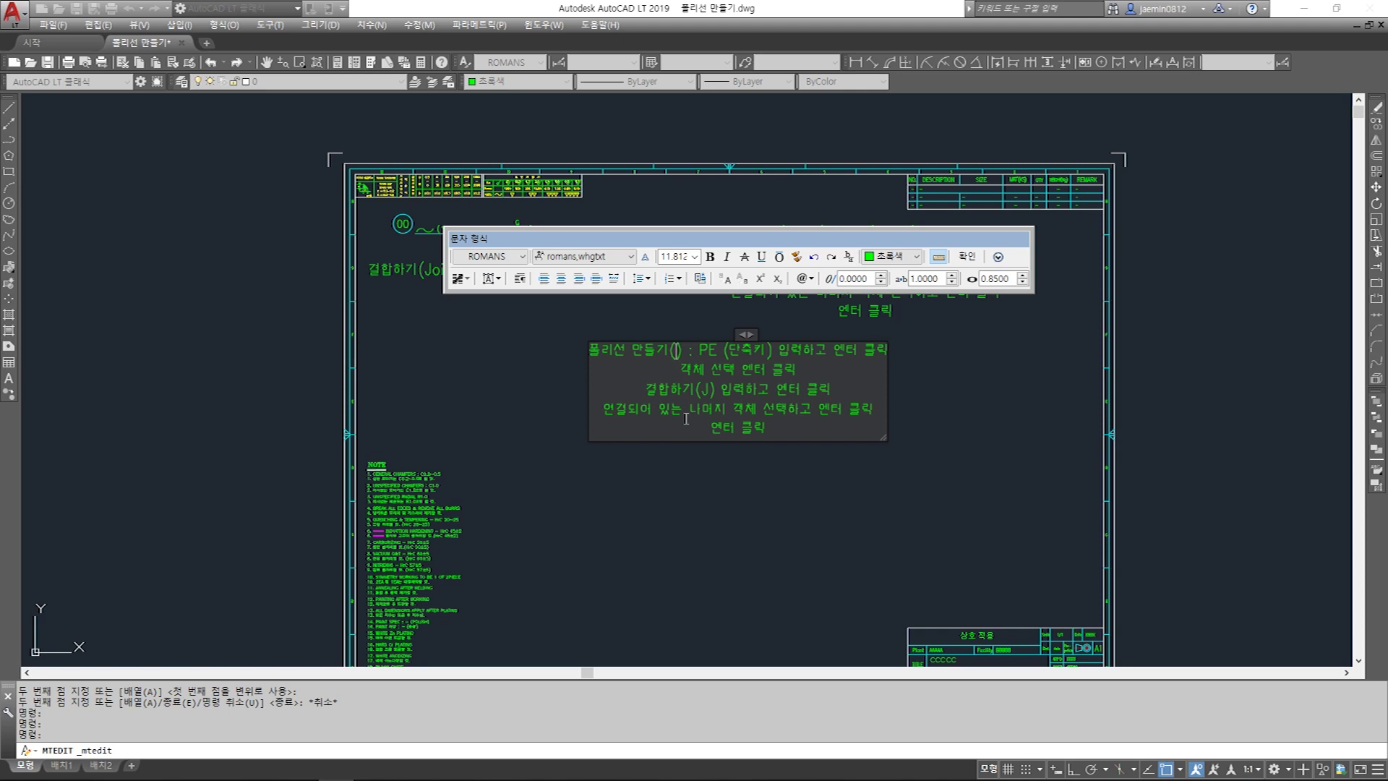
pyautogui.write('Bpoly')
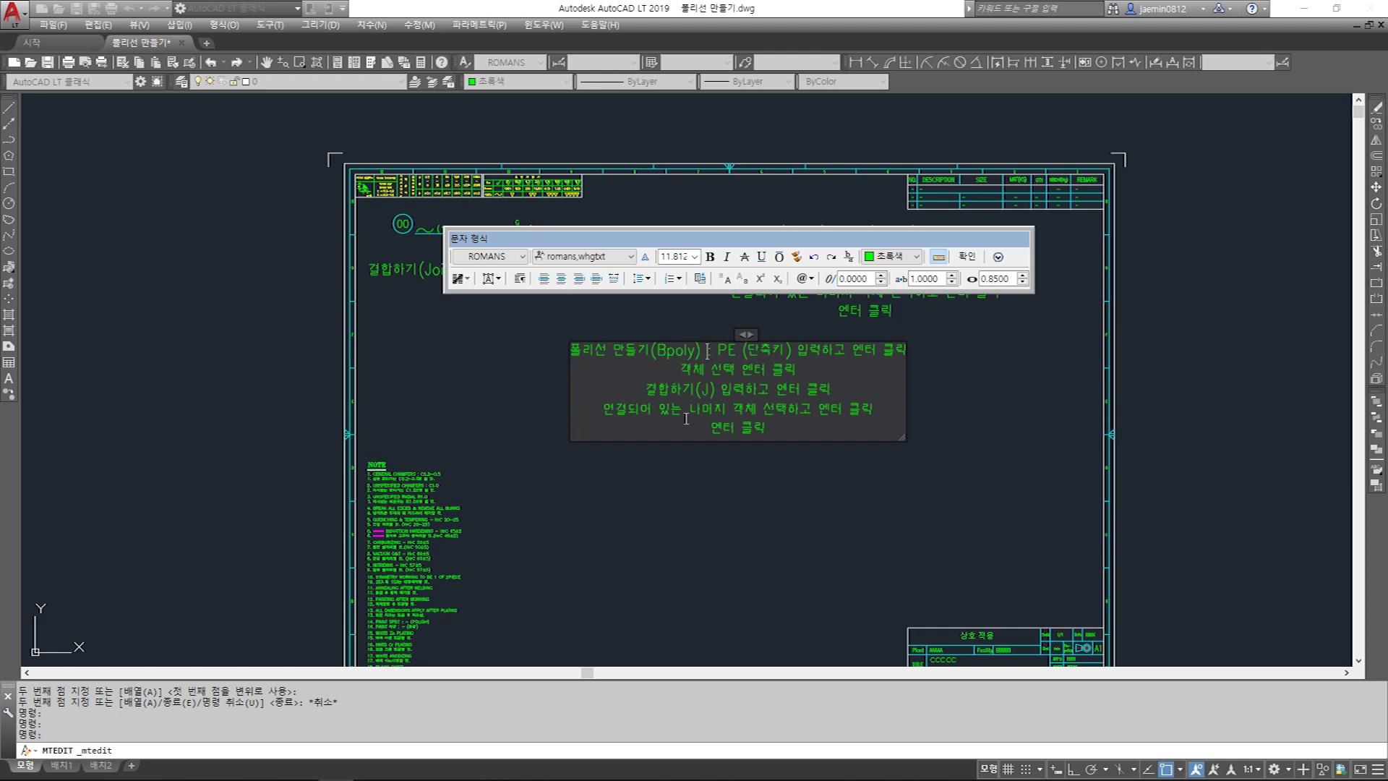
pyautogui.press('BackSpace')
pyautogui.press('BackSpace')
pyautogui.write('BO')
# Step: Delete all lines below the first one in the Bpoly note and finish editing the text
pyautogui.moveTo(767, 429); pyautogui.dragTo(642, 383)
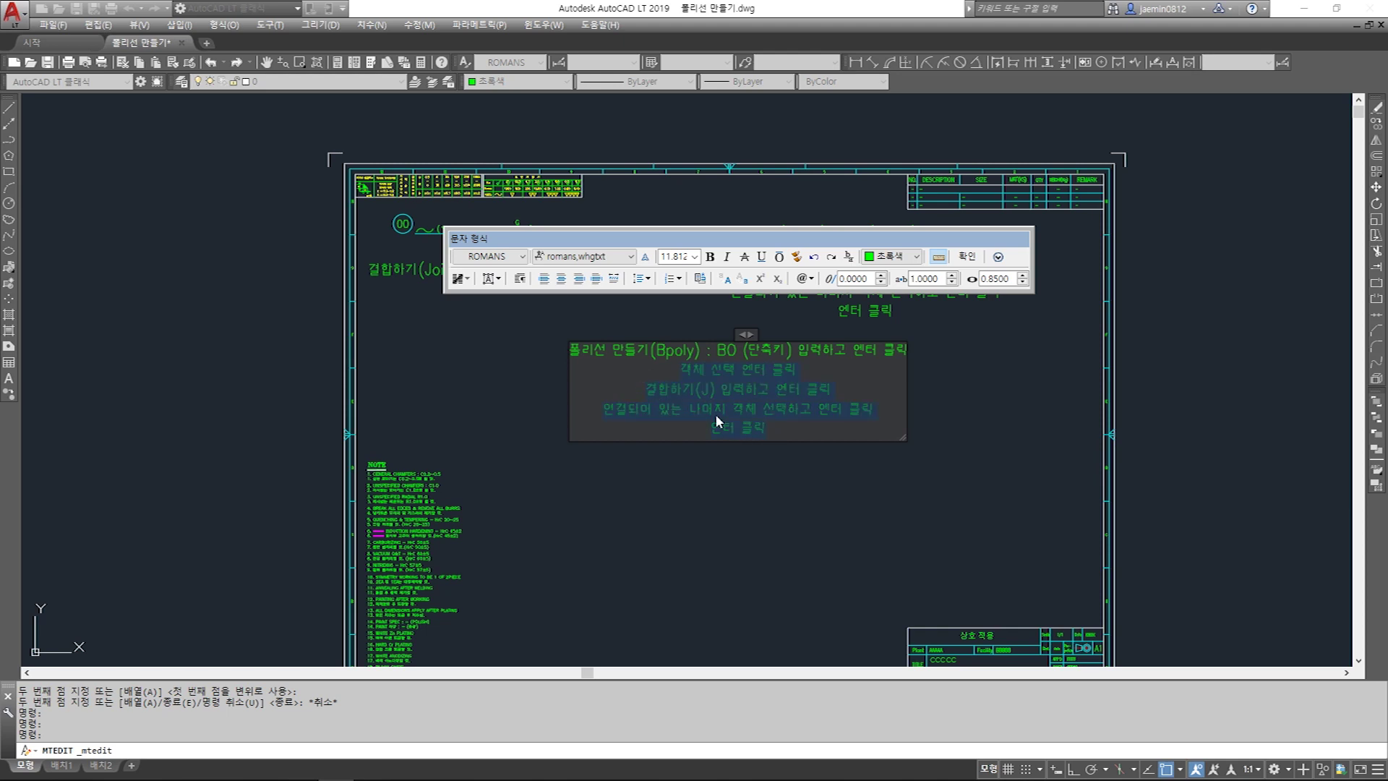
pyautogui.press('Delete')
pyautogui.click(764, 461)
# Step: Move the Bpoly note slightly to the left and upward in the middle of the sheet
pyautogui.moveTo(761, 452); pyautogui.dragTo(761, 436, button='middle')
pyautogui.write('m')
pyautogui.press('space')
pyautogui.click(763, 431)
pyautogui.click(742, 351)
pyautogui.press('space')
pyautogui.click(812, 426)
pyautogui.click(789, 397)
pyautogui.press('Escape')
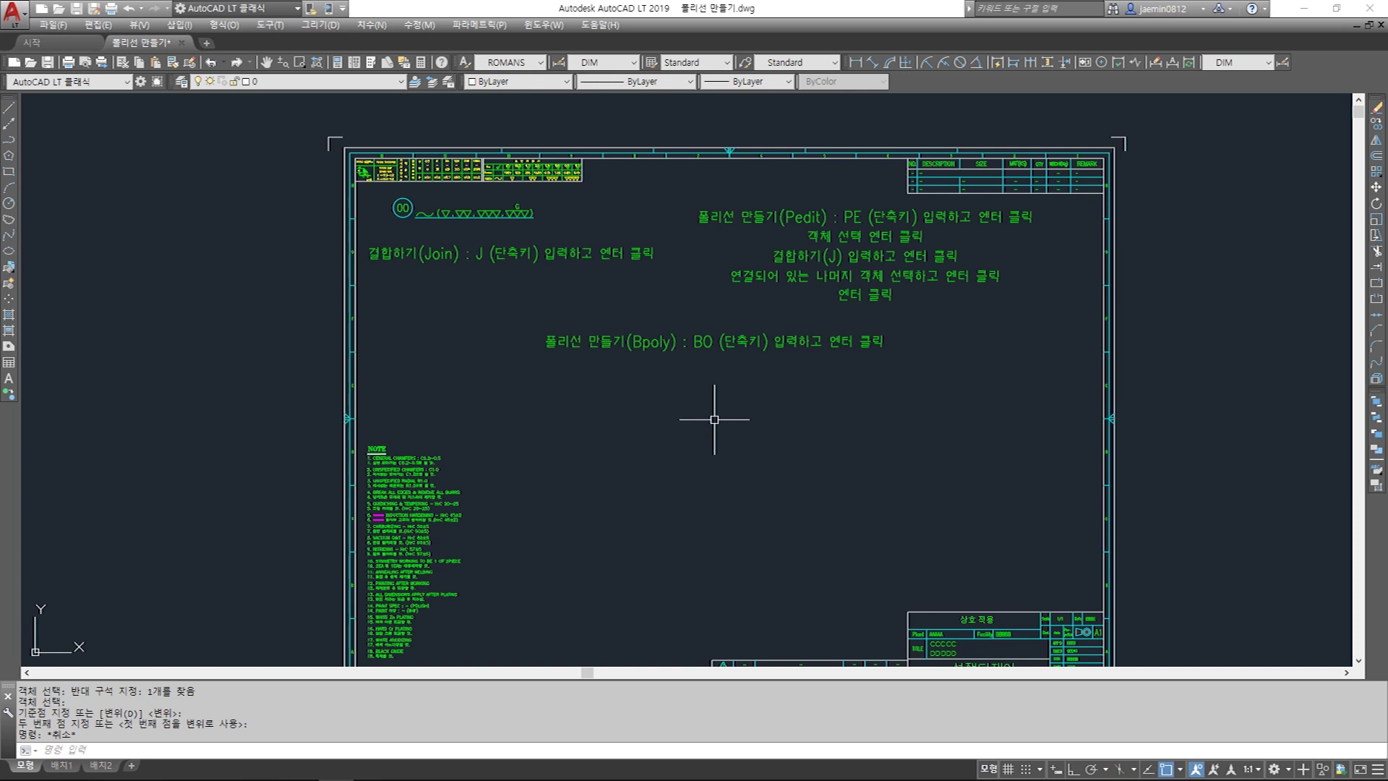
pyautogui.press('Escape')
# Step: Draw an open zigzag of seven connected line segments freehand below the Bpoly note
pyautogui.write('l')
pyautogui.press('Return')
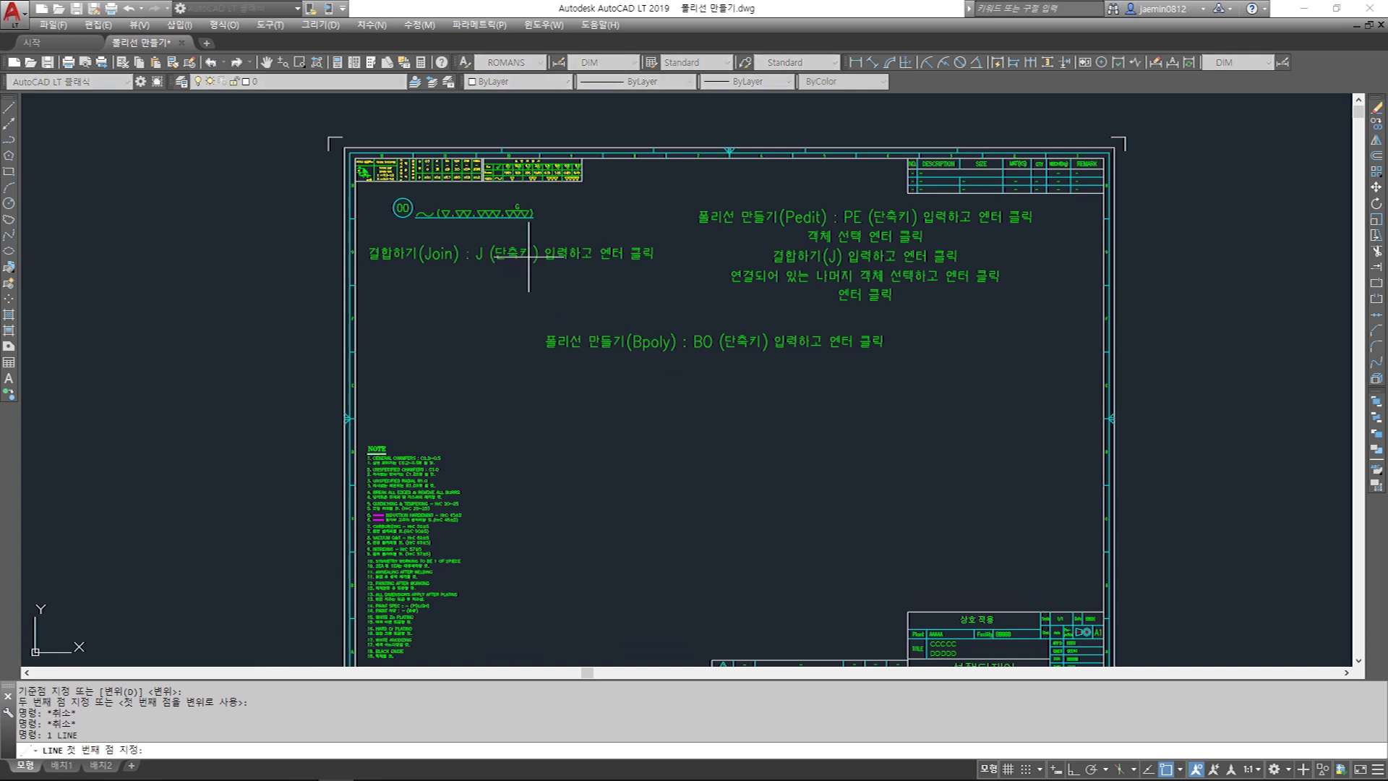
pyautogui.press('Escape')
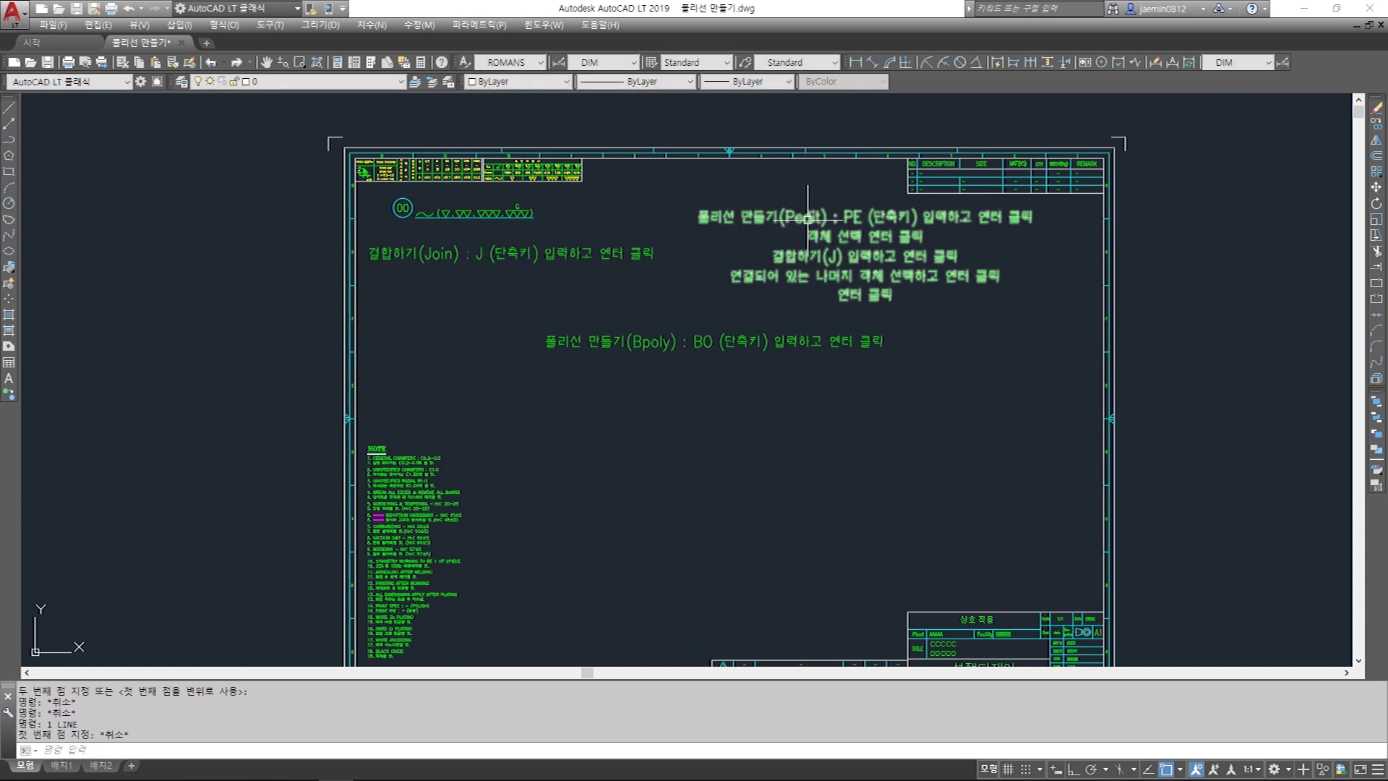
pyautogui.press('space')
pyautogui.click(638, 417)
pyautogui.click(738, 427)
pyautogui.click(734, 463)
pyautogui.click(805, 459)
pyautogui.click(812, 417)
pyautogui.click(879, 428)
pyautogui.click(880, 482)
pyautogui.click(944, 496)
pyautogui.press('Escape')
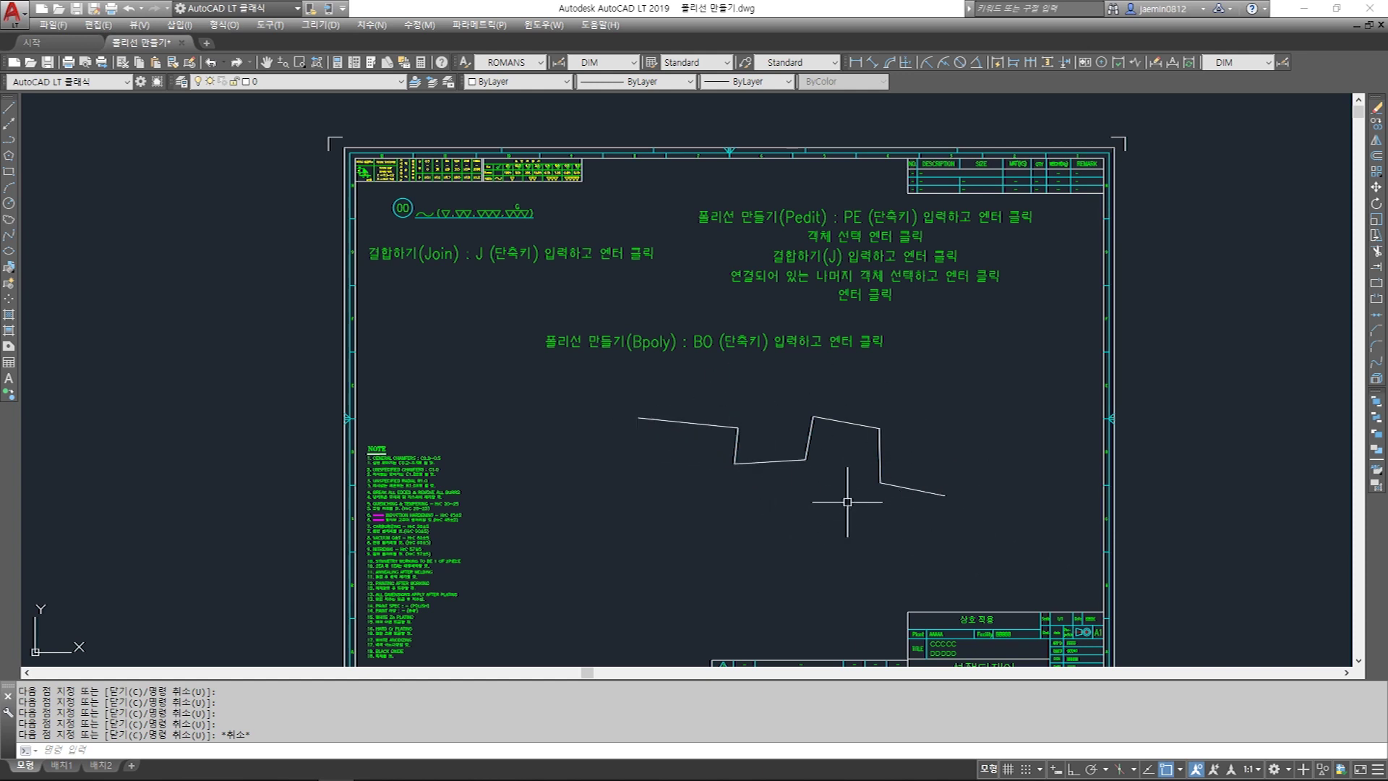
pyautogui.press('Escape')
# Step: Draw a closed four-sided shape from separate lines below the zigzag, narrowing toward its lower edge
pyautogui.write('l')
pyautogui.press('Return')
pyautogui.press('Escape')
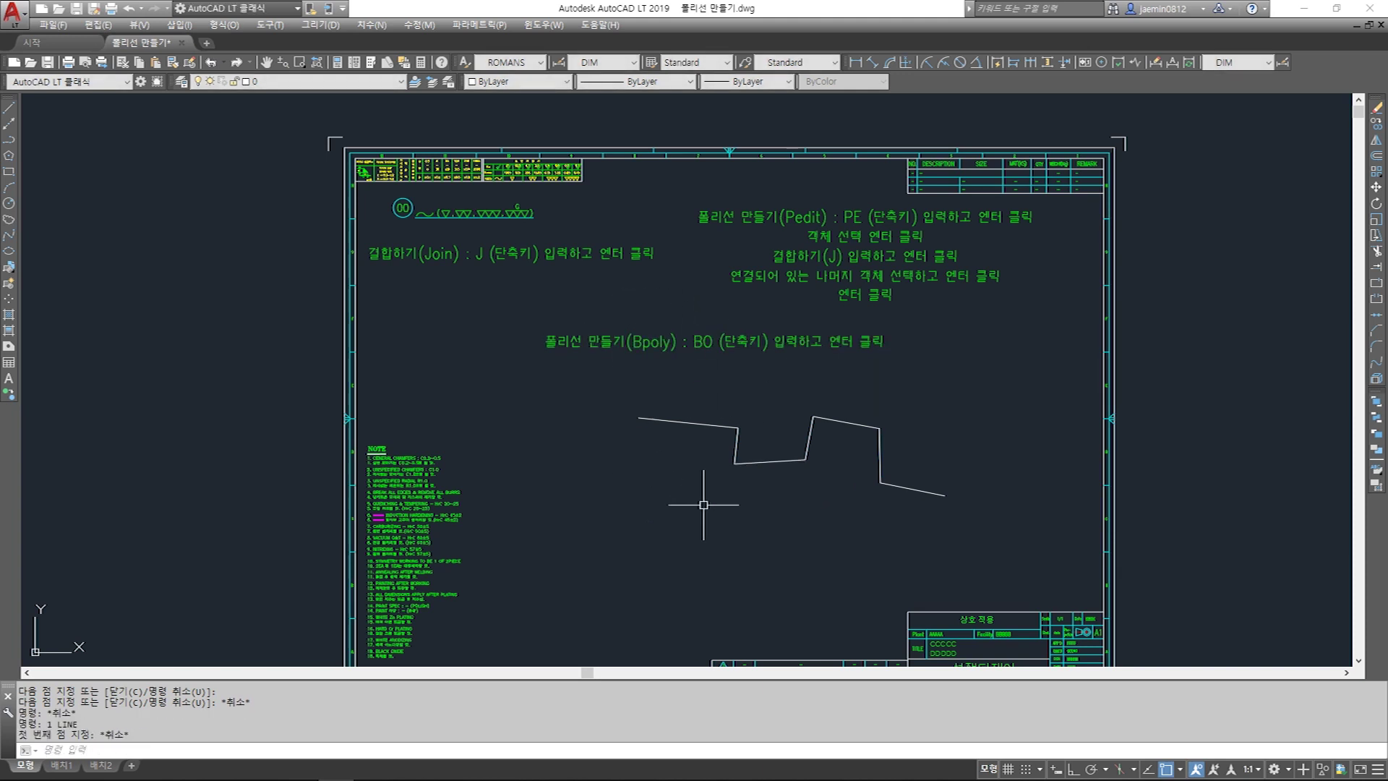
pyautogui.write('l')
pyautogui.press('Return')
pyautogui.click(659, 512)
pyautogui.click(767, 516)
pyautogui.click(757, 590)
pyautogui.click(685, 579)
pyautogui.click(661, 509)
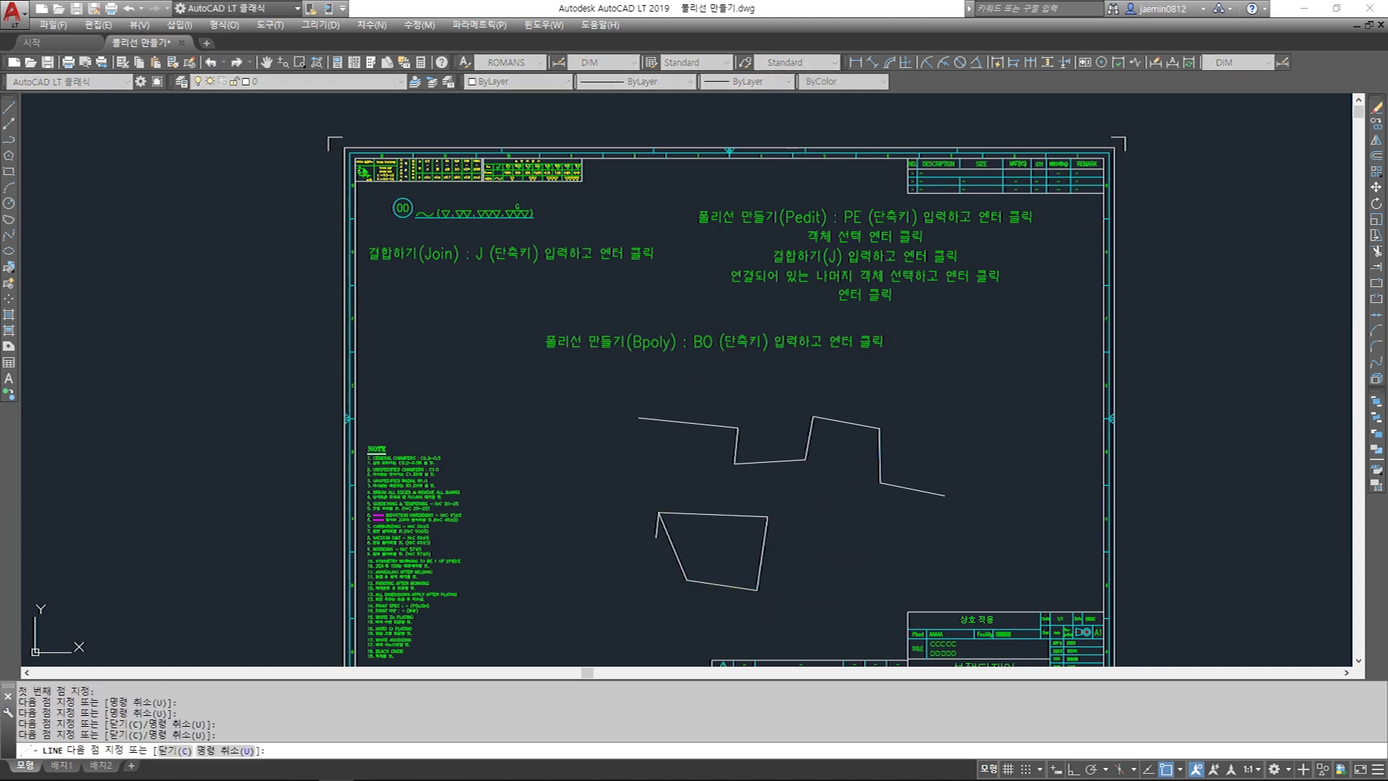
pyautogui.press('Escape')
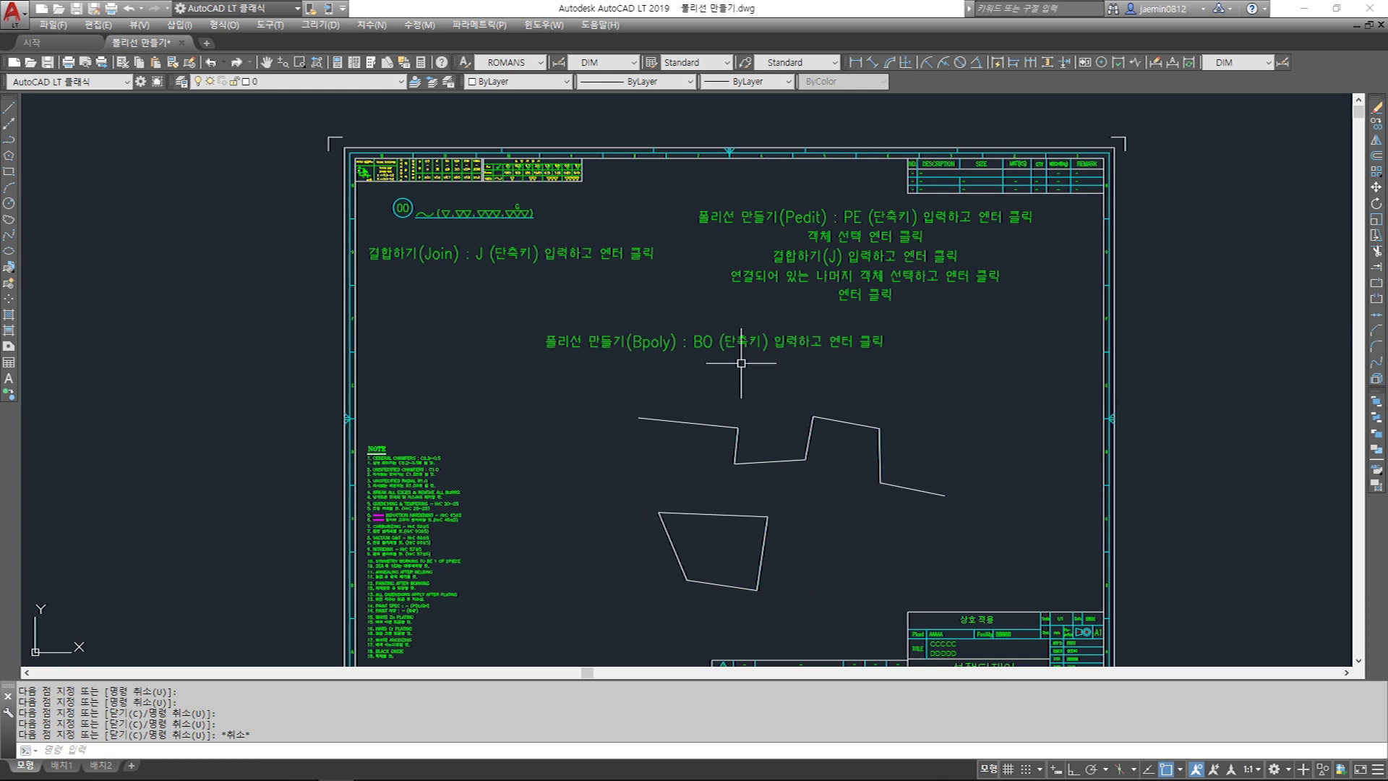
pyautogui.press('Escape')
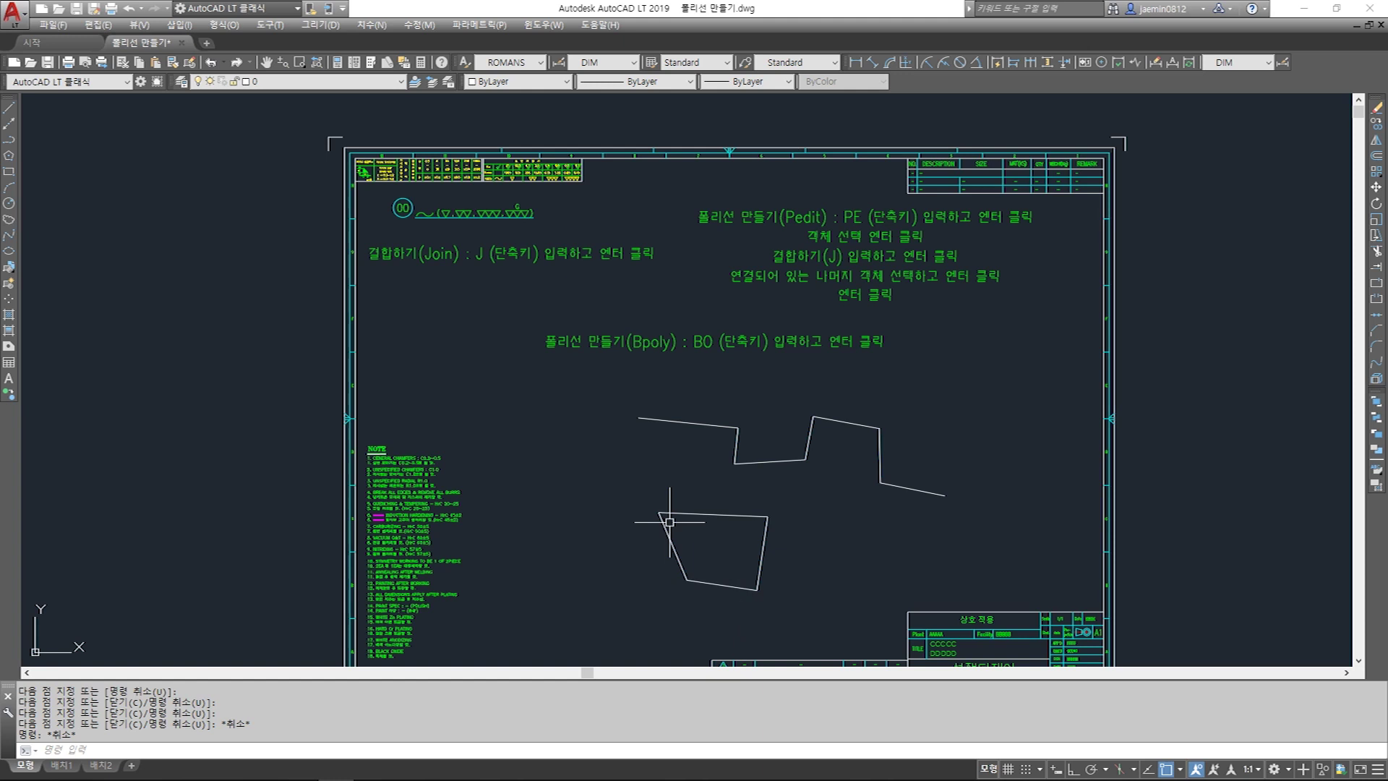
# Step: Delete the whole open zigzag of lines between the Bpoly note and the closed shape
pyautogui.click(951, 407)
pyautogui.click(729, 485)
pyautogui.press('Delete')
# Step: Move the four lines of the closed shape up to the empty space beneath the Bpoly note
pyautogui.write('m')
pyautogui.press('Return')
pyautogui.click(839, 478)
pyautogui.click(672, 590)
pyautogui.press('Return')
pyautogui.click(840, 555)
pyautogui.press('Escape')
# Step: Create a polyline boundary with BO from a point inside the four-sided shape, and select the outline to check it
pyautogui.scroll(2, 738, 403)
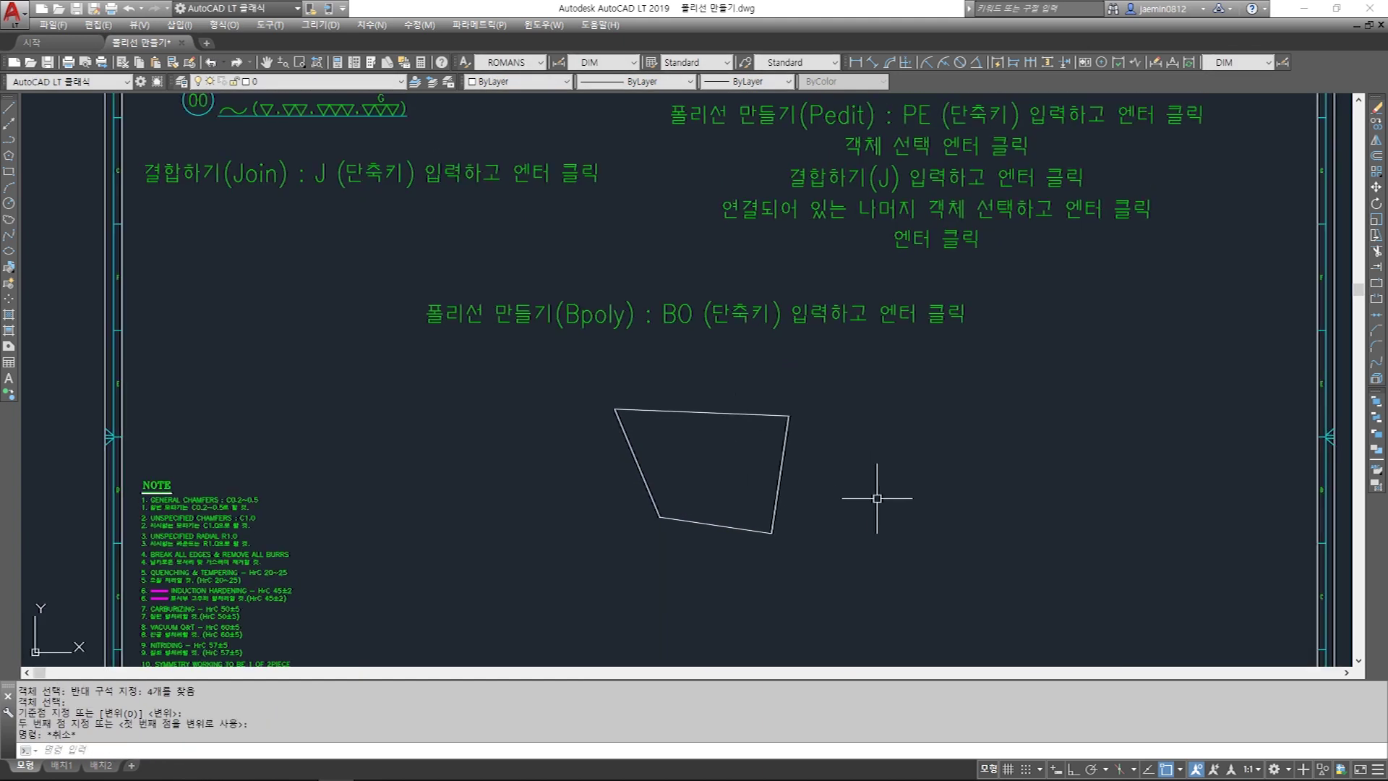
pyautogui.write('bo')
pyautogui.press('Return')
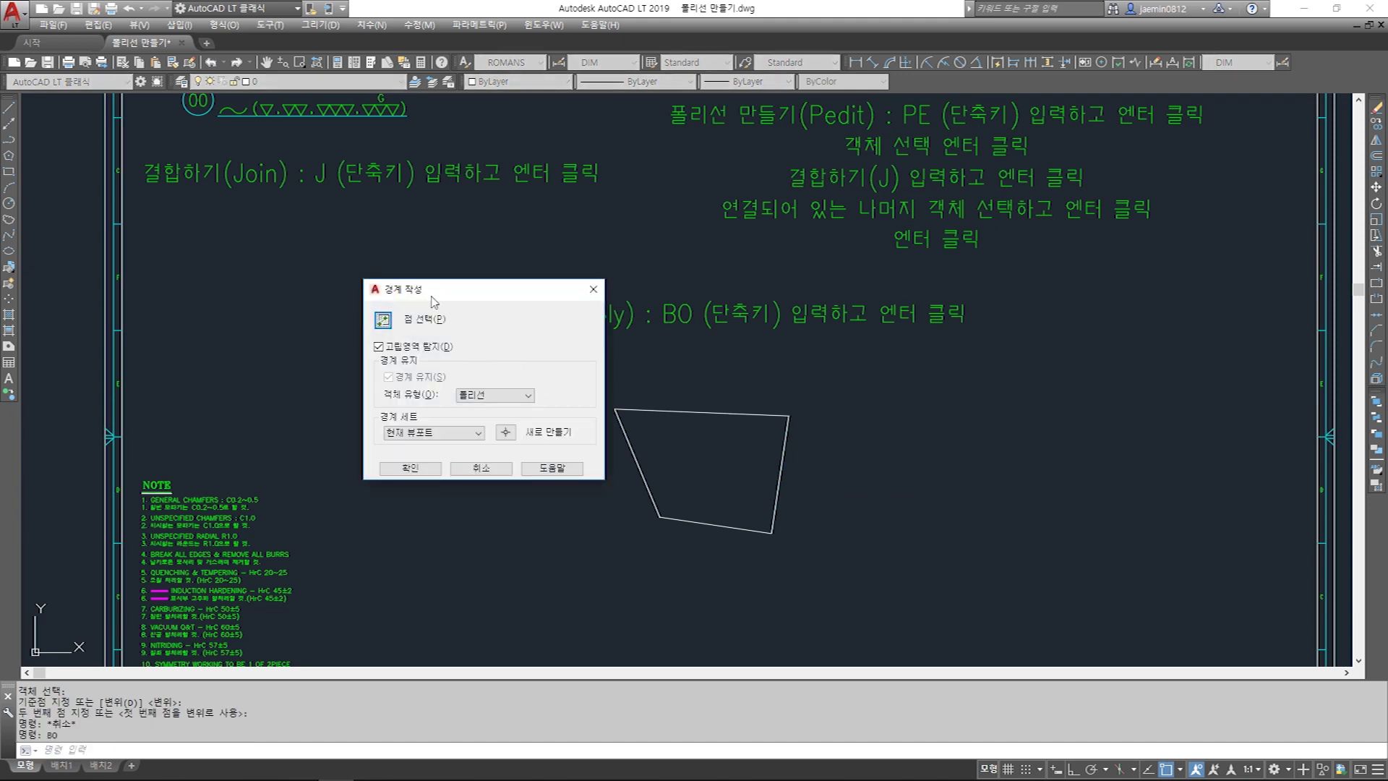
pyautogui.click(383, 320)
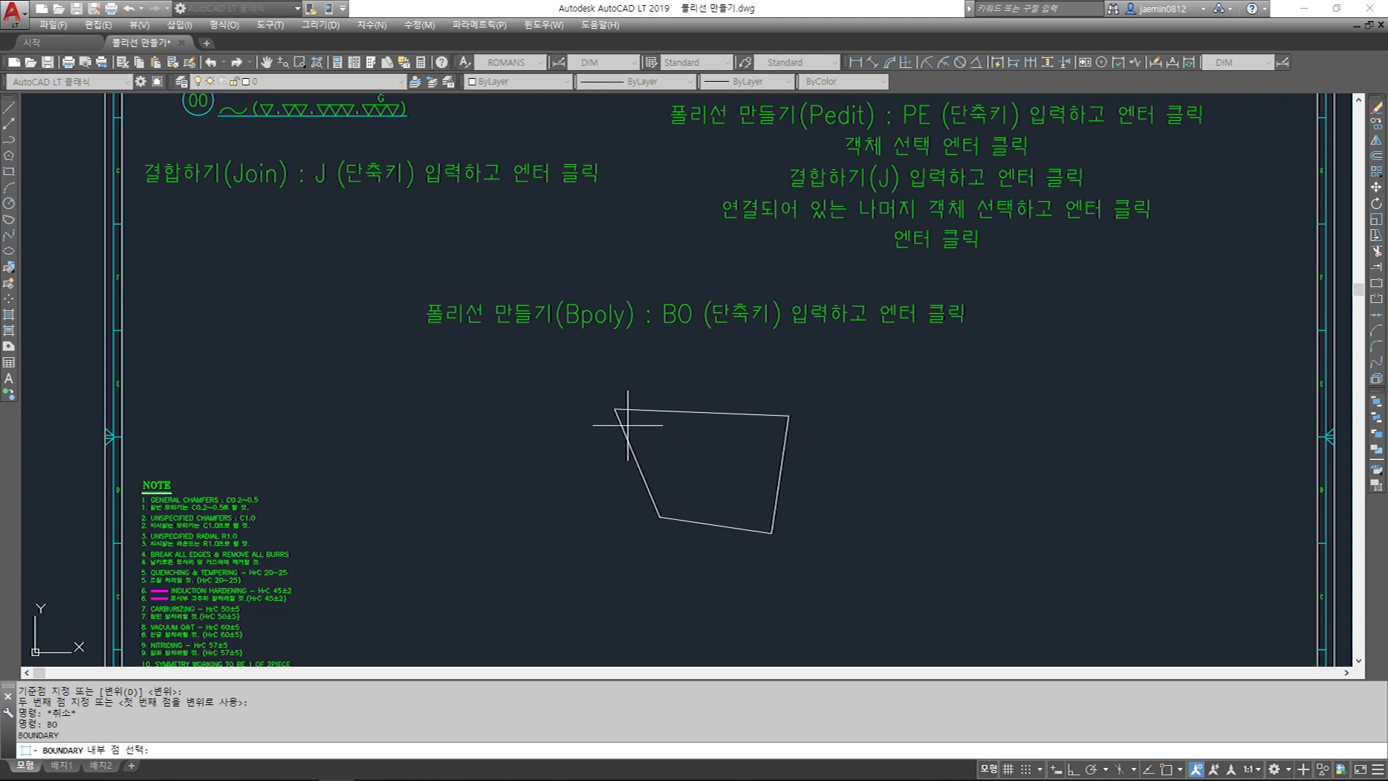
pyautogui.click(716, 470)
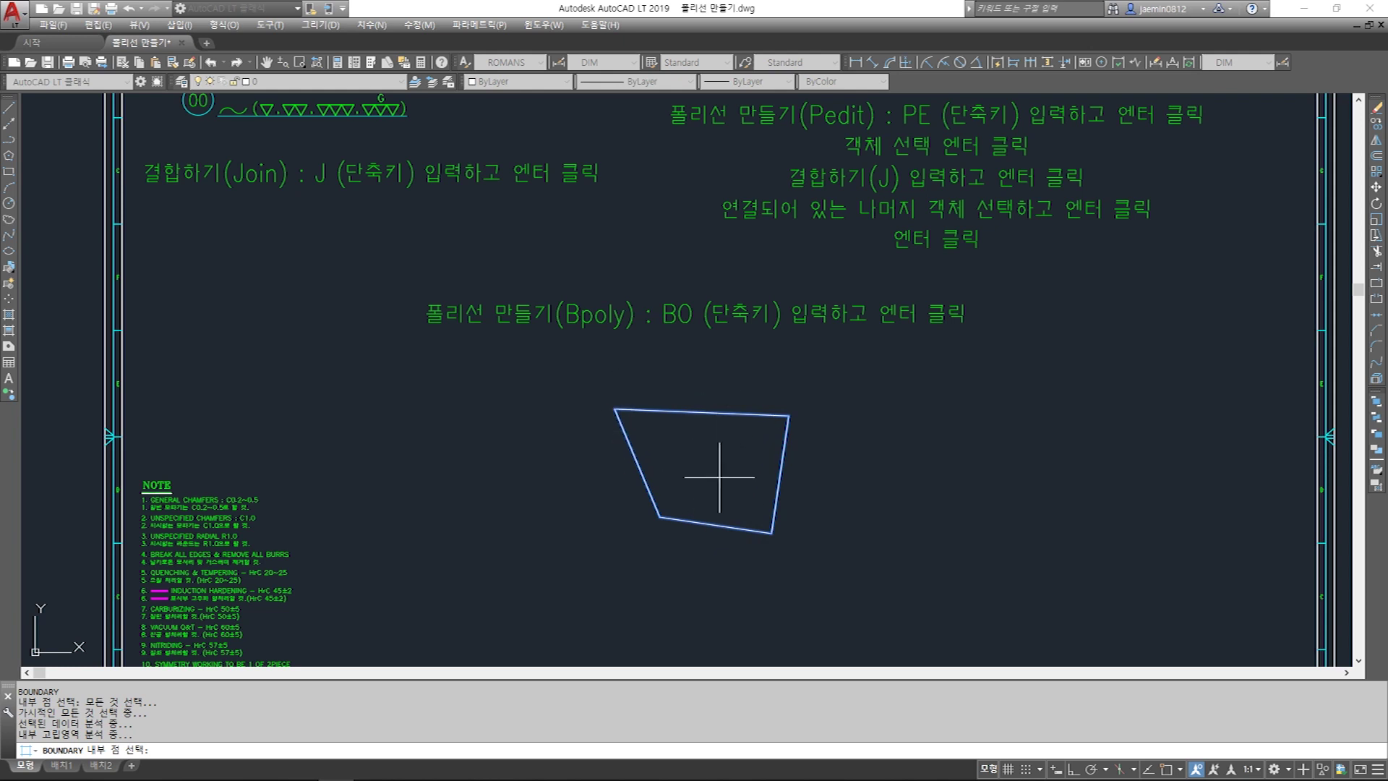
pyautogui.press('Return')
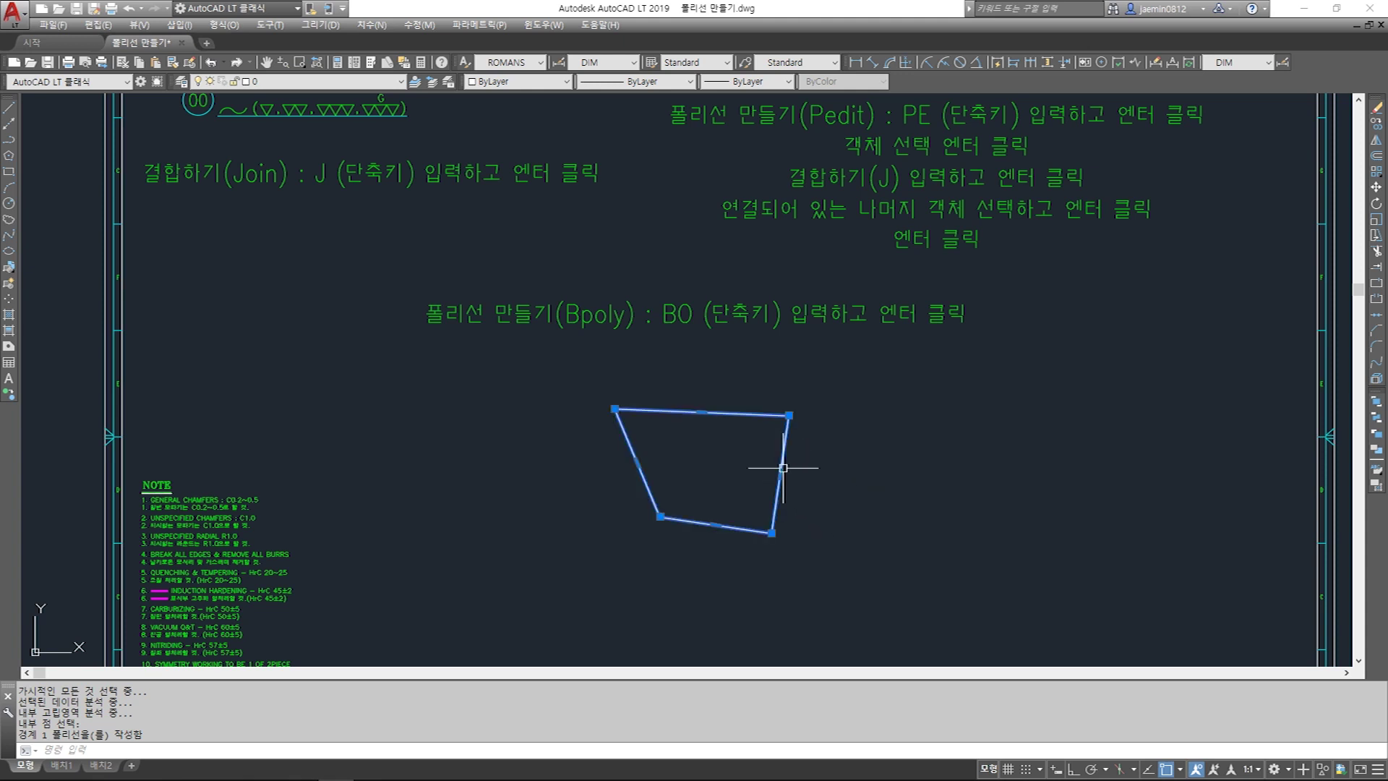
pyautogui.click(782, 467)
pyautogui.press('Escape')
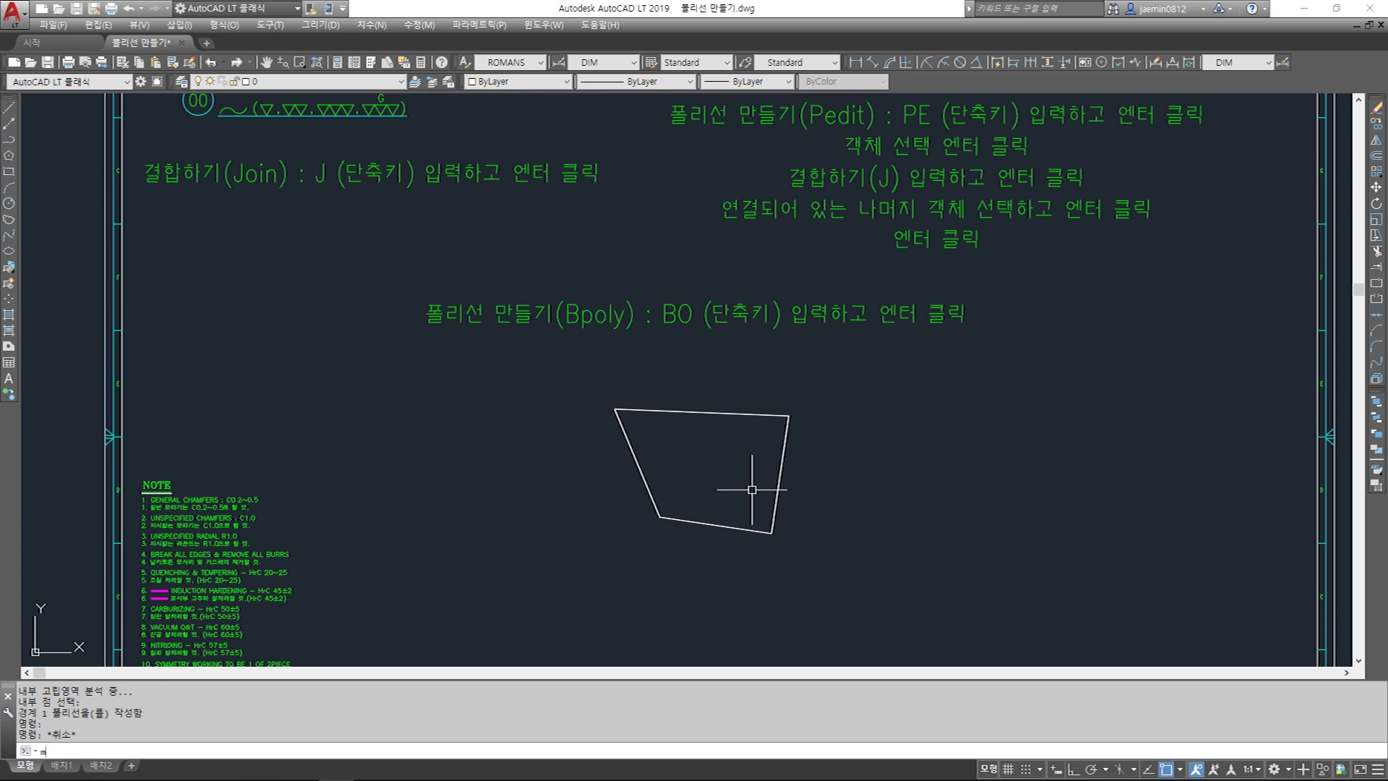
# Step: Turn on Ortho mode and move the new boundary polyline horizontally to the right, clear of the original lines
pyautogui.write('m')
pyautogui.press('Return')
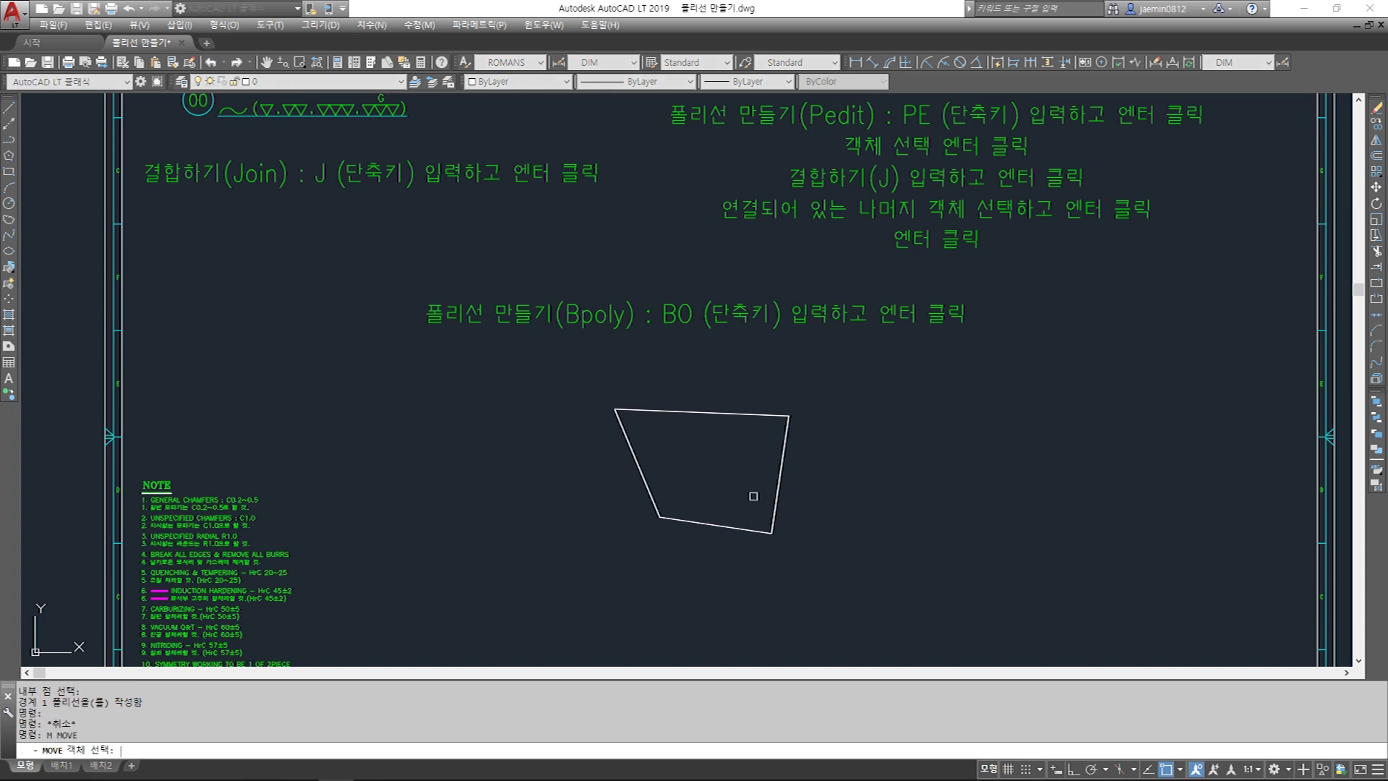
pyautogui.click(782, 449)
pyautogui.press('Return')
pyautogui.click(732, 457)
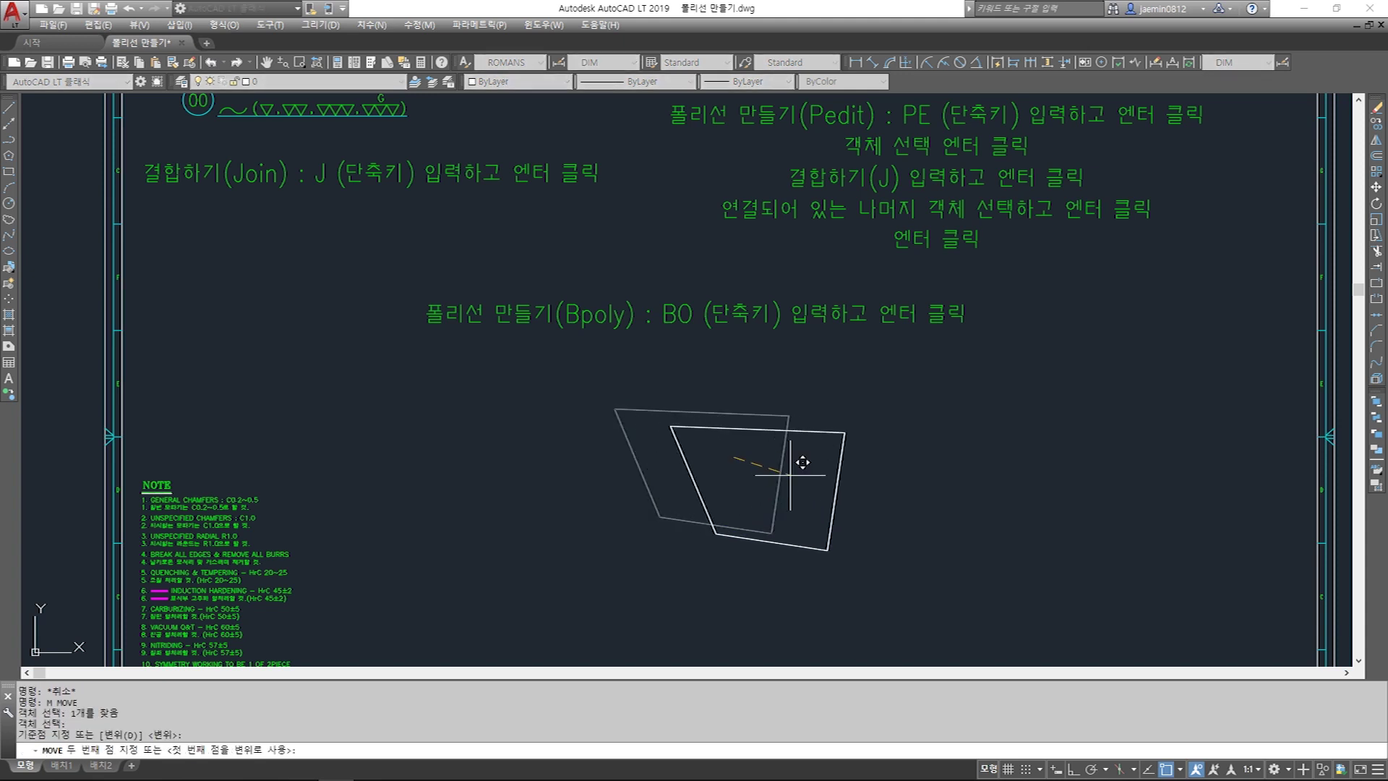
pyautogui.press('F8')
pyautogui.click(965, 474)
pyautogui.press('Escape')
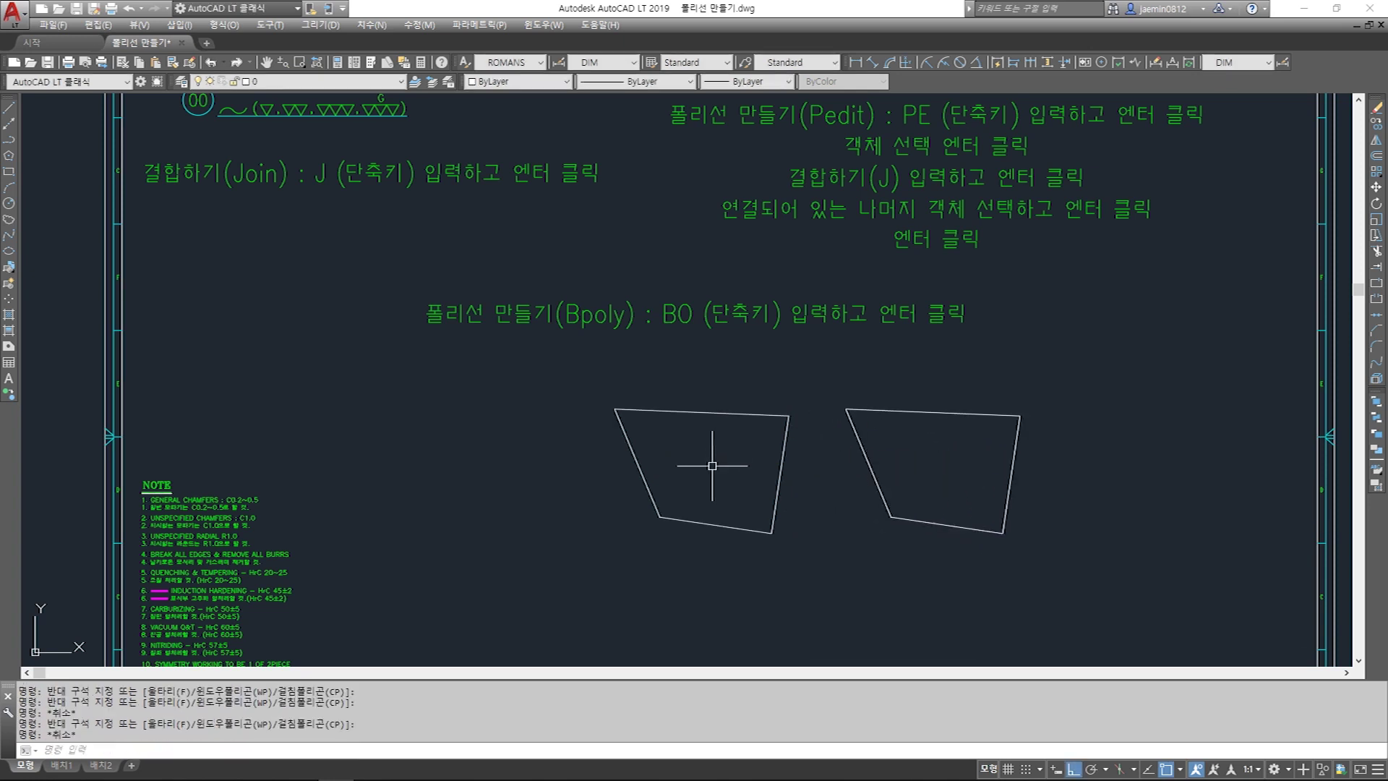
# Step: Select the sides of the original four-sided shape to check whether they are still separate lines
pyautogui.click(704, 389)
pyautogui.click(687, 446)
pyautogui.click(667, 451)
pyautogui.click(621, 462)
pyautogui.click(804, 471)
pyautogui.click(691, 564)
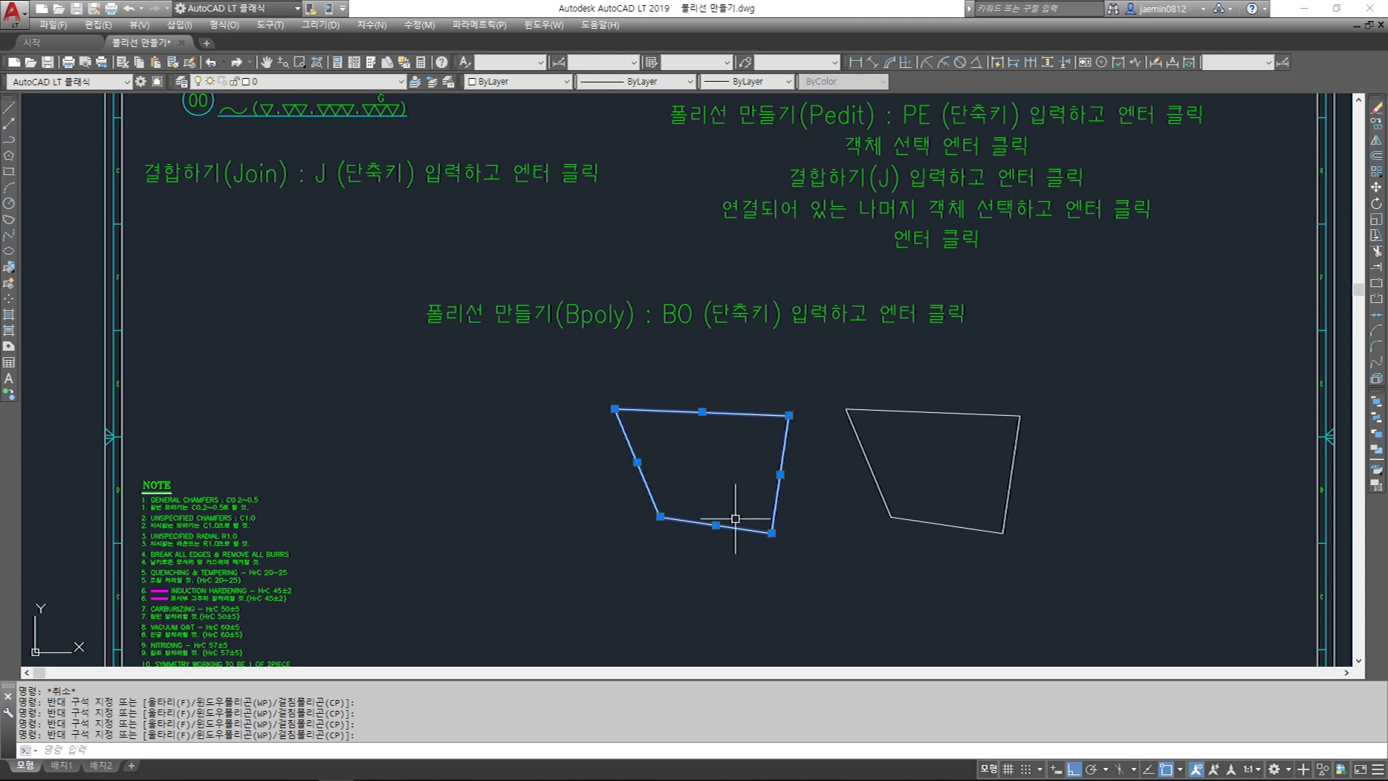
pyautogui.press('Escape')
# Step: Move the boundary polyline back onto the original lines, matching their upper-right corners
pyautogui.write('m')
pyautogui.press('space')
pyautogui.click(1005, 364)
pyautogui.click(931, 441)
pyautogui.press('space')
pyautogui.click(1020, 416)
pyautogui.click(788, 416)
pyautogui.press('Escape')
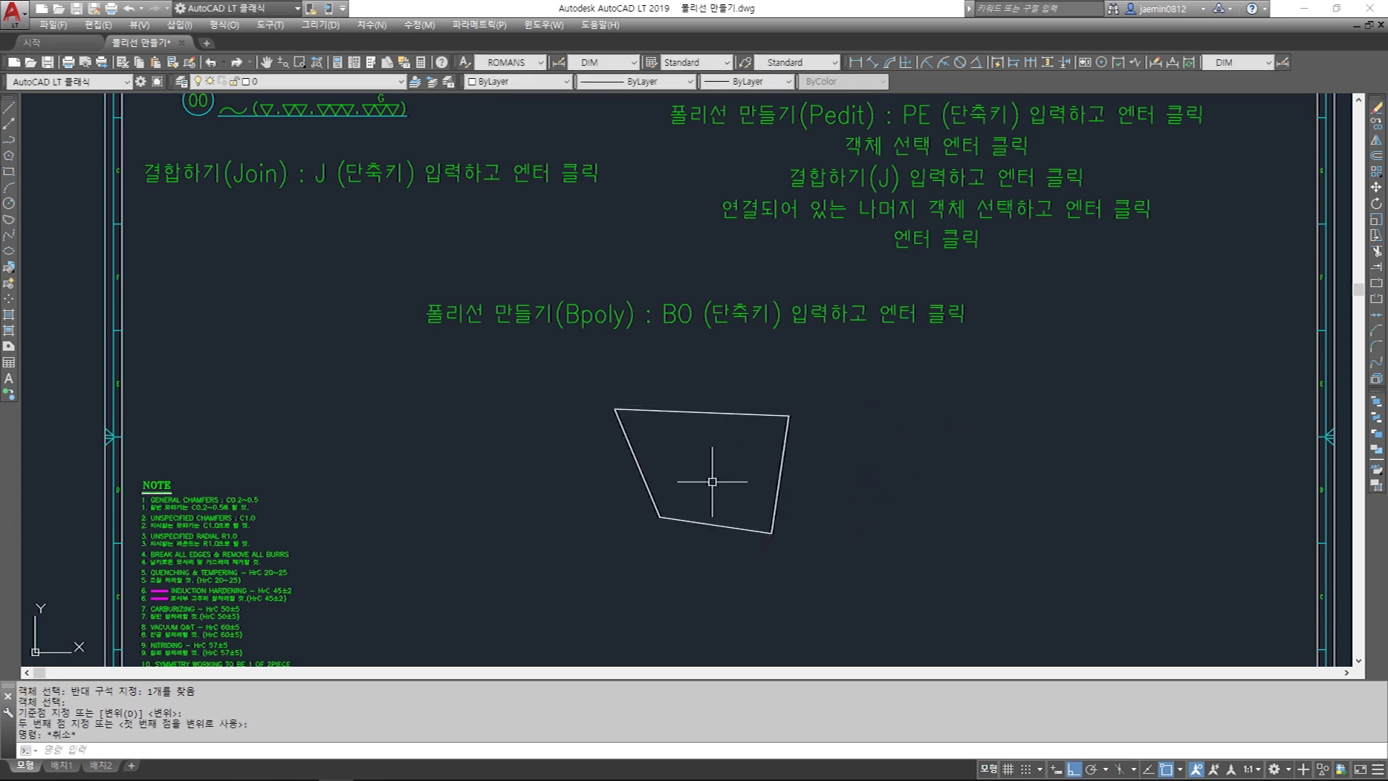
# Step: Move the boundary polyline horizontally to the right again so that it sits beside the original lines
pyautogui.write('m')
pyautogui.press('Return')
pyautogui.click(726, 414)
pyautogui.press('Return')
pyautogui.click(706, 452)
pyautogui.press('Escape')
# Step: Select each of the four original lines one by one to check that they are individual objects
pyautogui.click(780, 448)
pyautogui.click(642, 464)
pyautogui.click(631, 483)
pyautogui.click(723, 504)
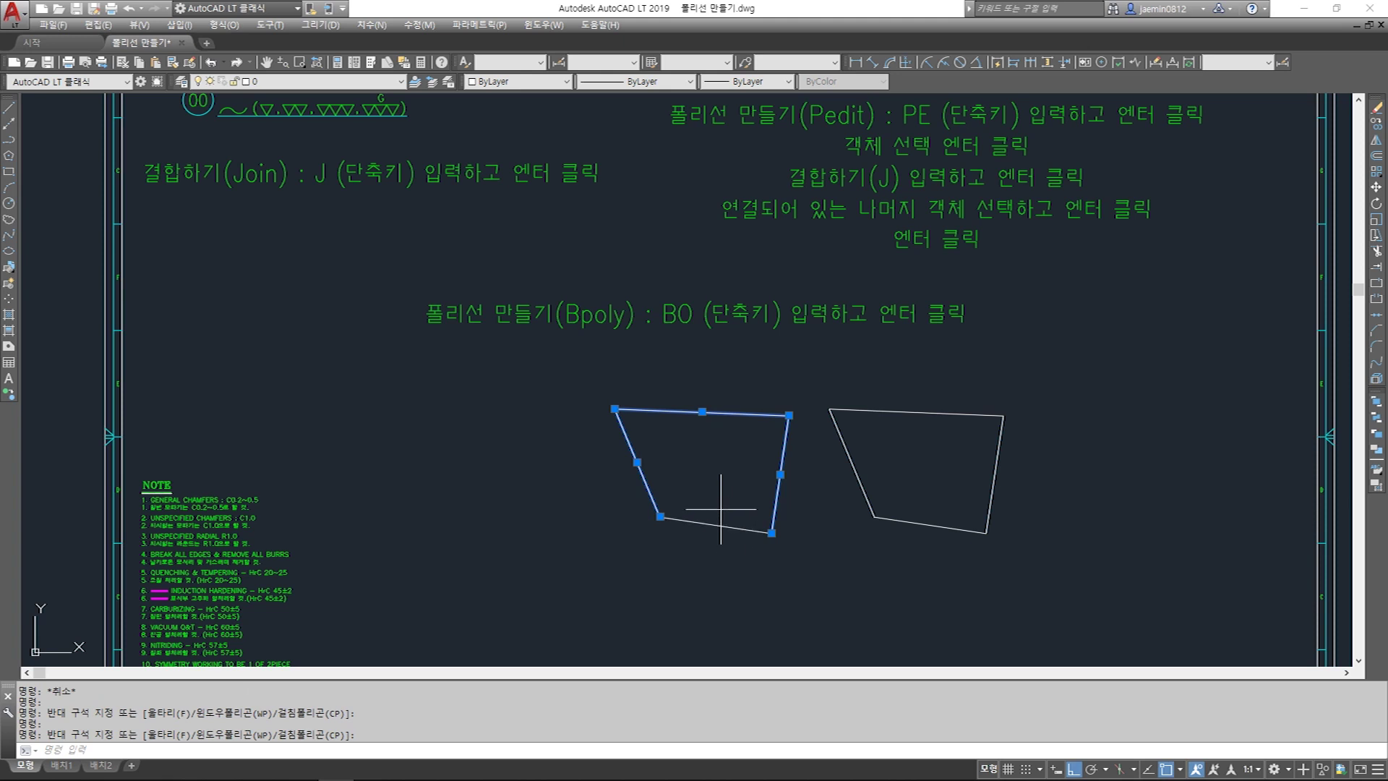
pyautogui.click(687, 522)
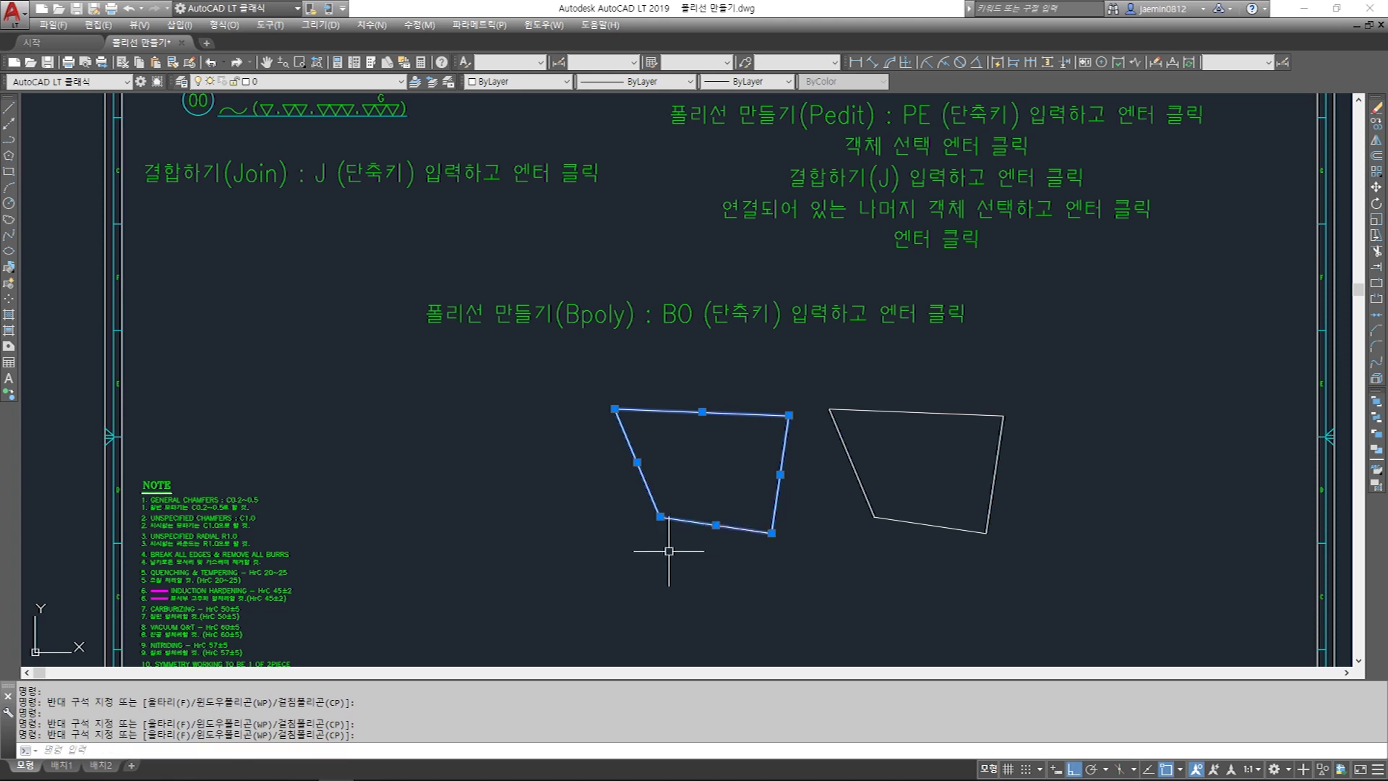
pyautogui.press('Escape')
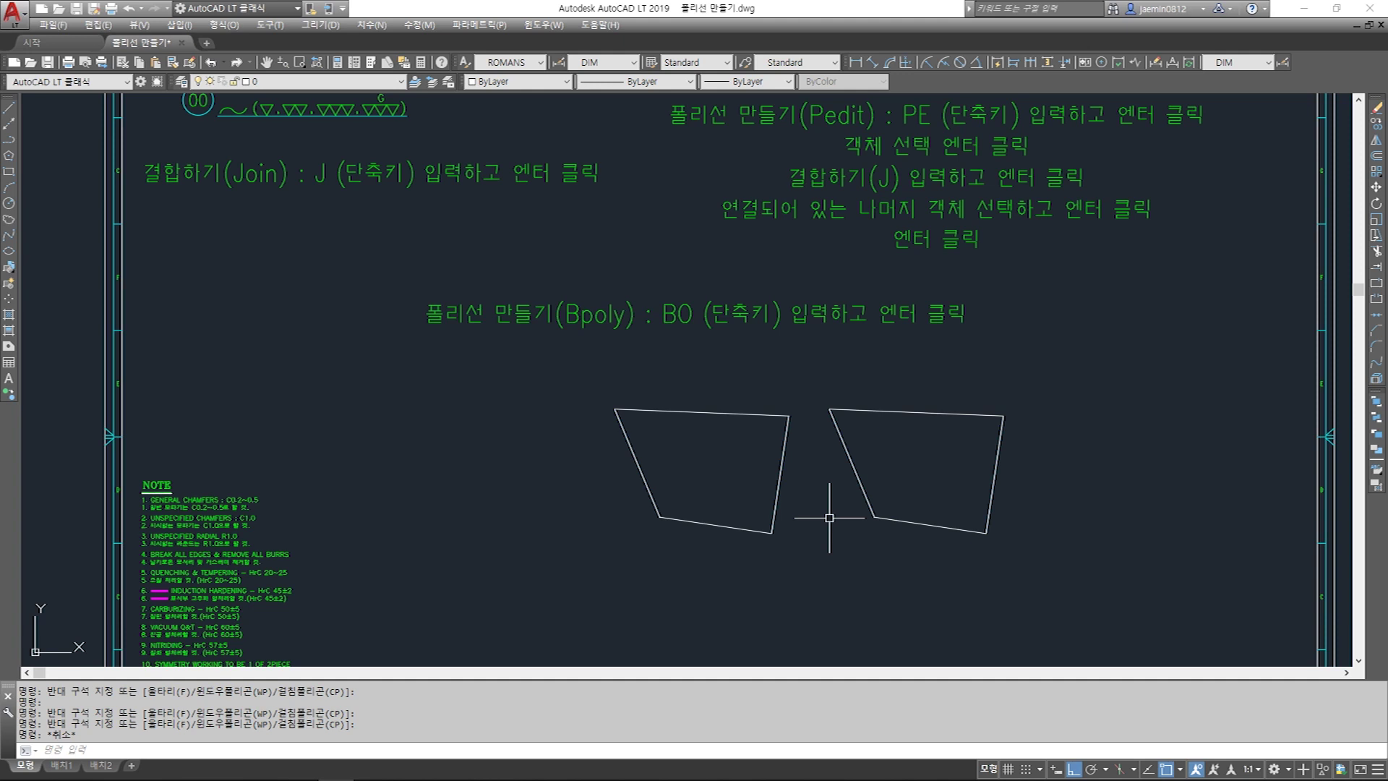
# Step: Set the global width of the boundary polyline beside the original lines to 5 in its properties
pyautogui.click(868, 452)
pyautogui.click(831, 484)
pyautogui.click(832, 484)
pyautogui.click(868, 496)
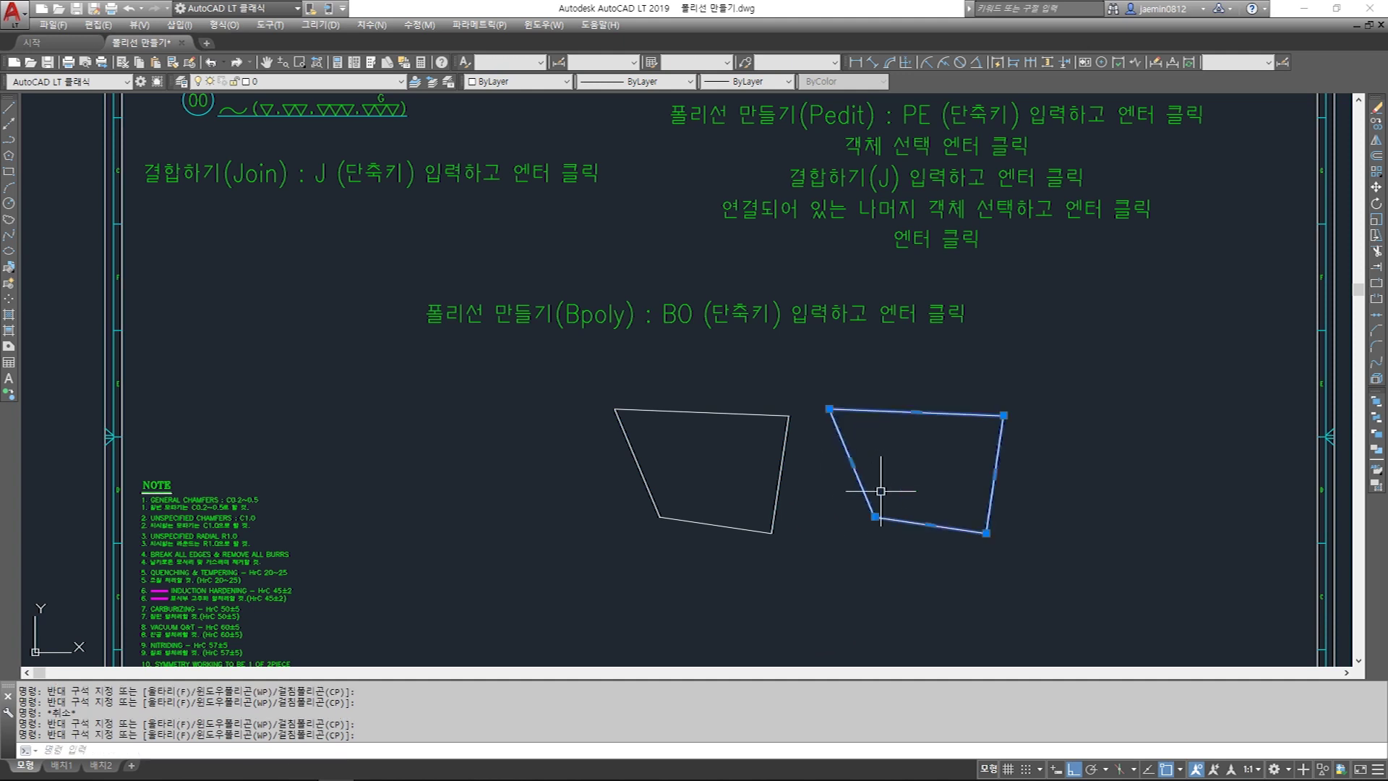
pyautogui.hotkey('ctrl', '1')
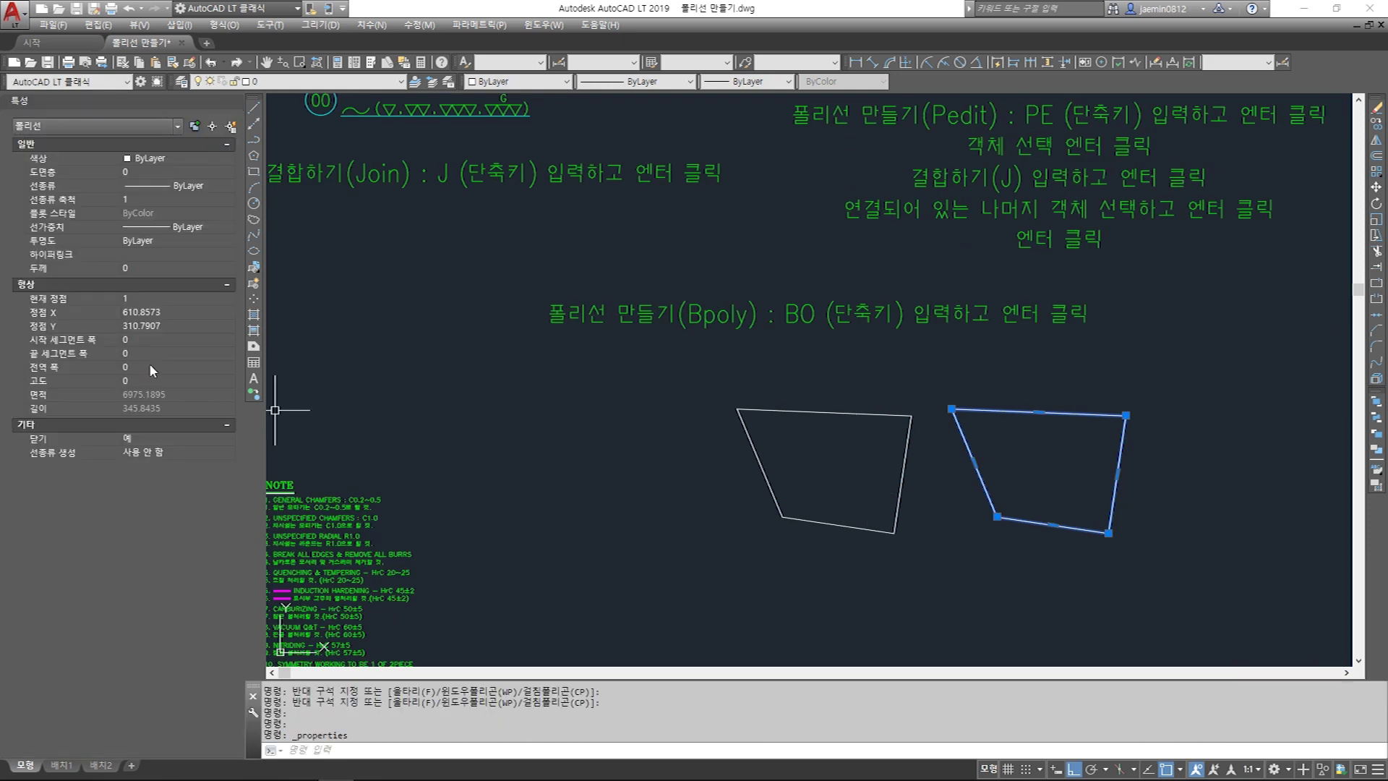
pyautogui.click(151, 368)
pyautogui.write('5')
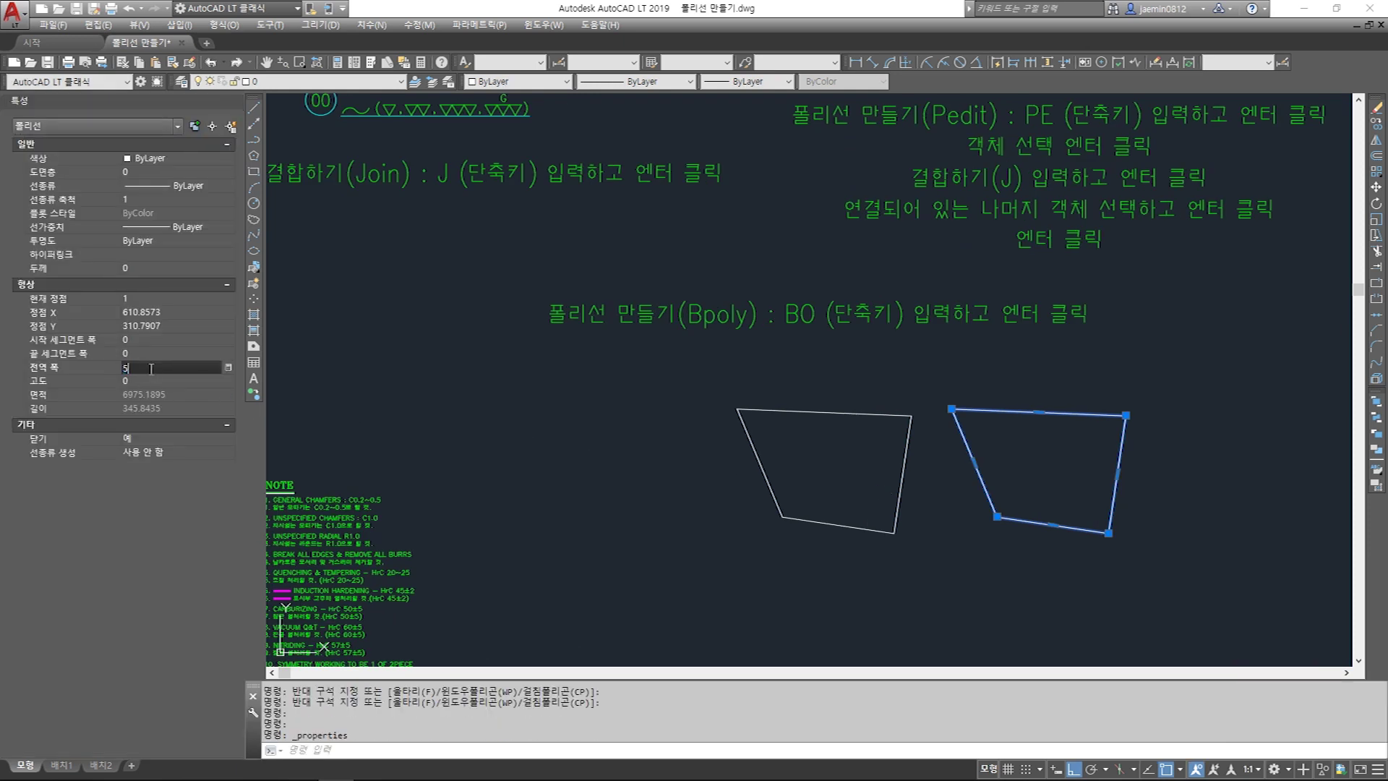
pyautogui.press('Return')
pyautogui.press('Escape')
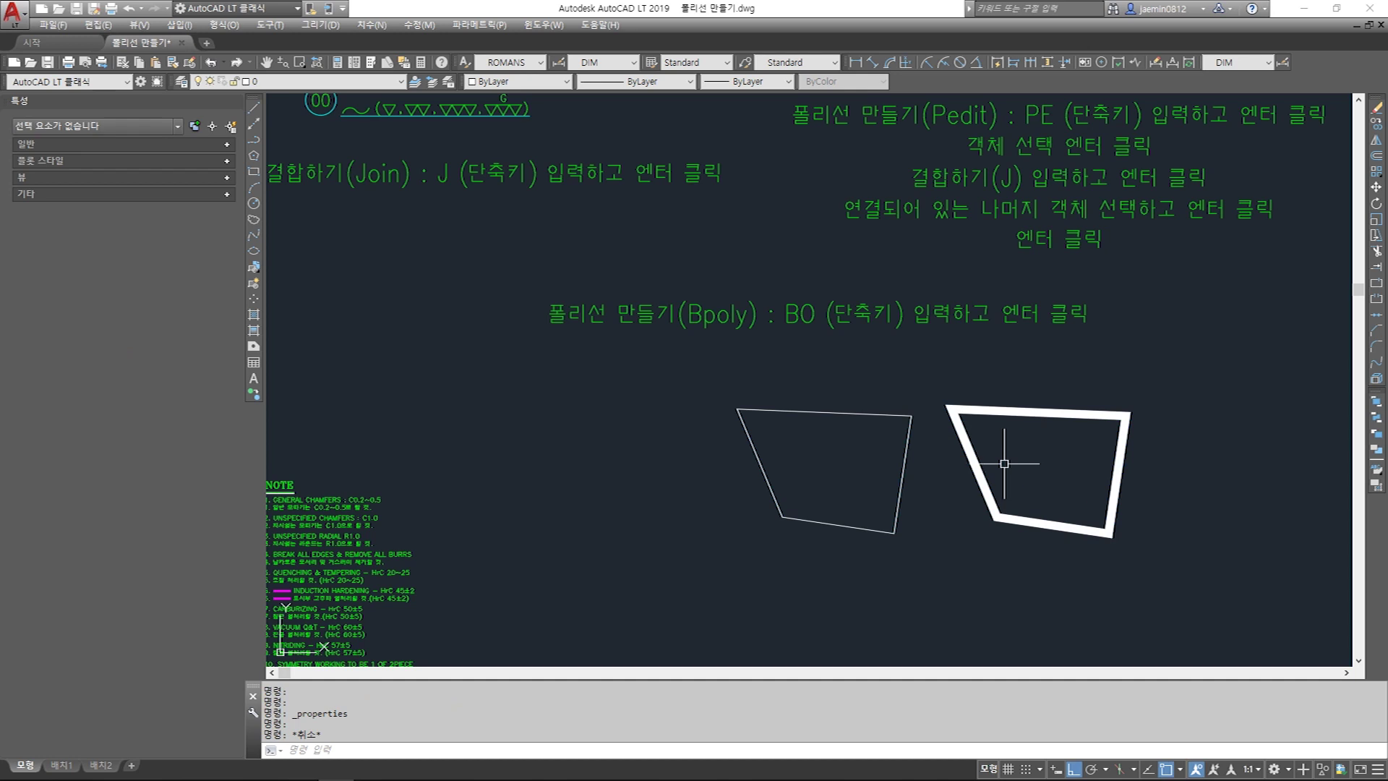
pyautogui.click(235, 102)
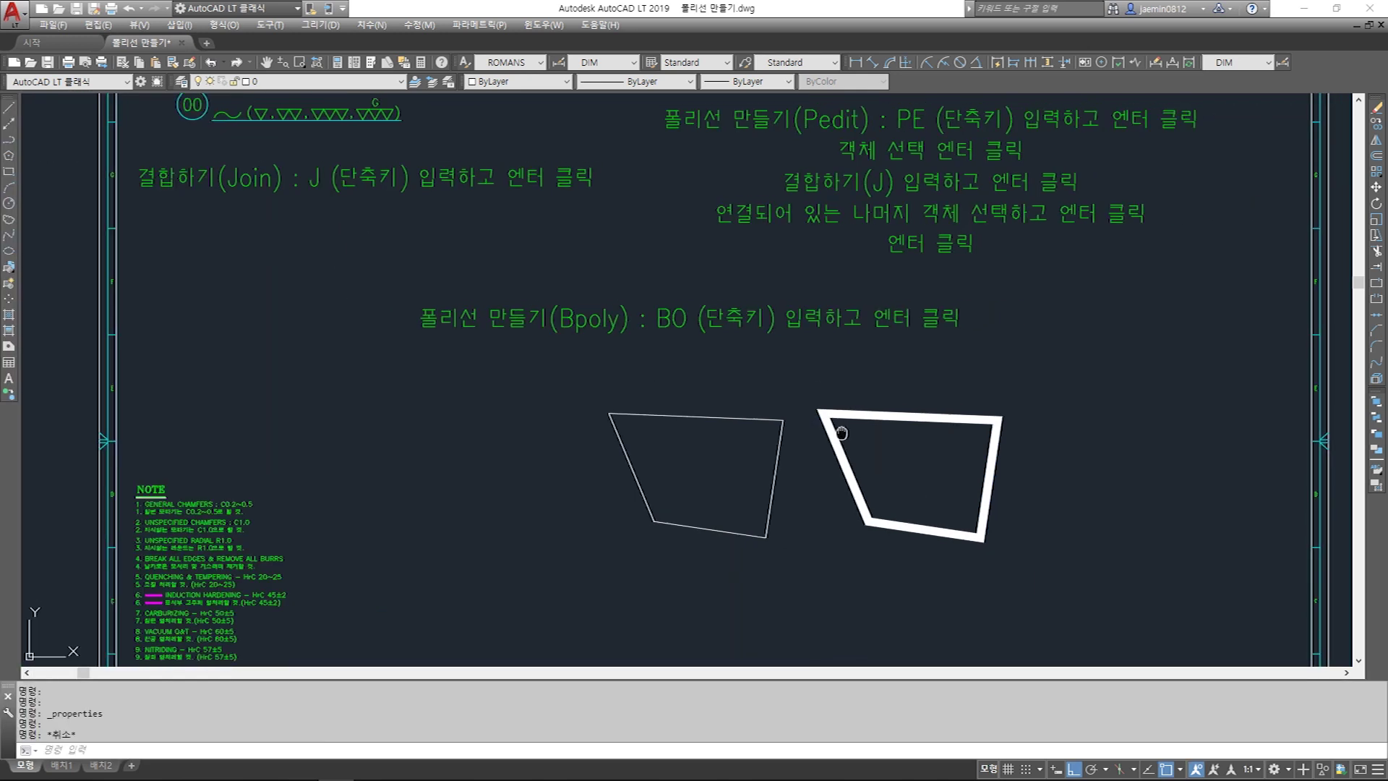
# Step: Select the wide boundary polyline with crossing windows over its slanted edge to check that it is a single object
pyautogui.click(846, 464)
pyautogui.click(785, 520)
pyautogui.press('Escape')
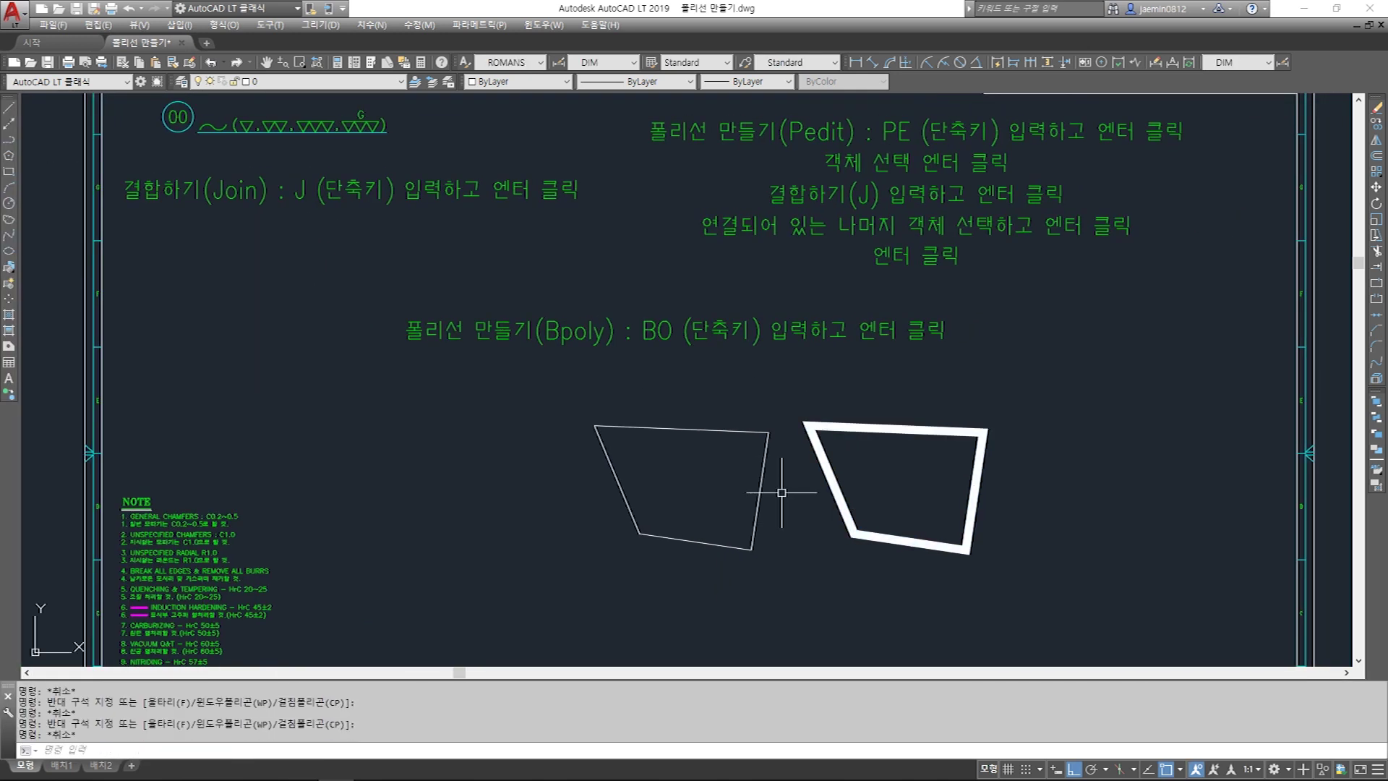
pyautogui.click(846, 464)
pyautogui.click(817, 492)
pyautogui.click(861, 475)
pyautogui.click(809, 516)
pyautogui.press('Escape')
pyautogui.click(861, 471)
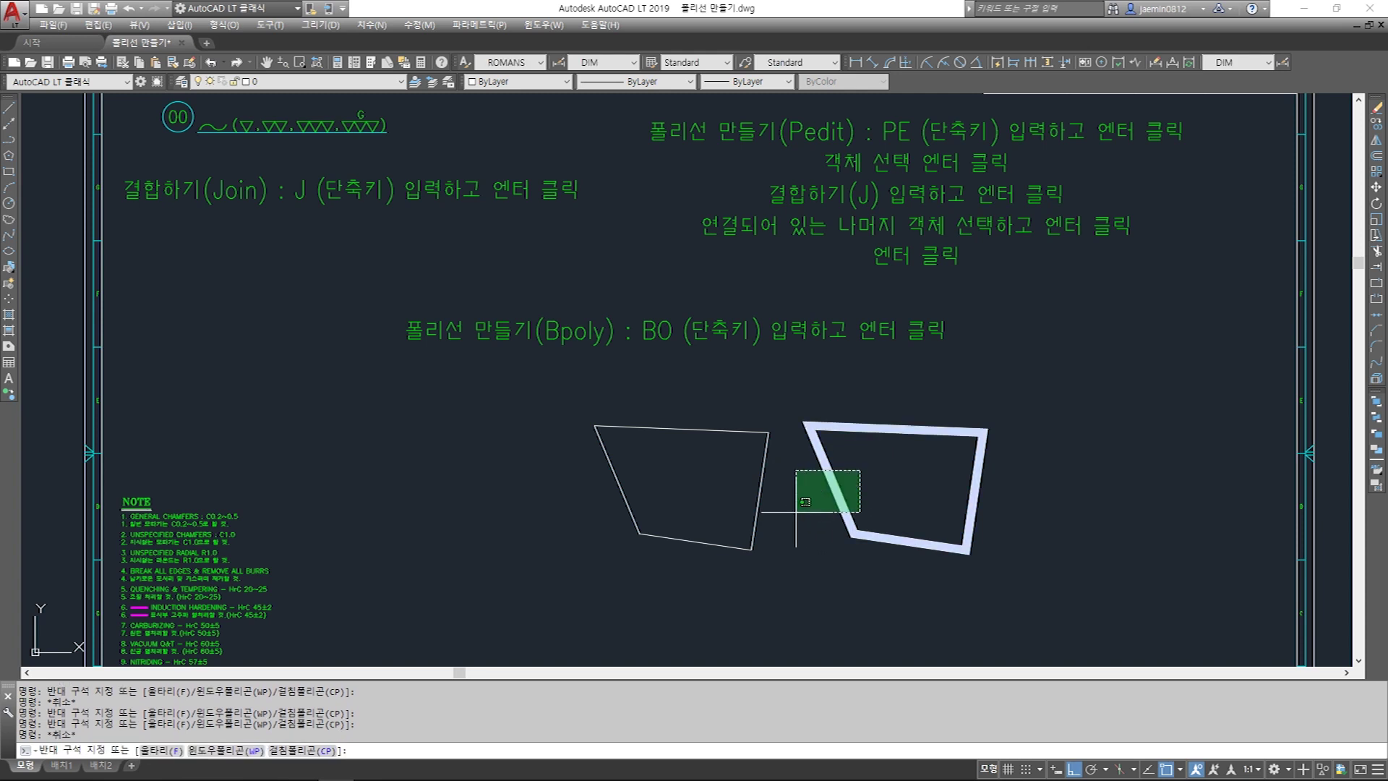
pyautogui.click(796, 511)
pyautogui.press('Escape')
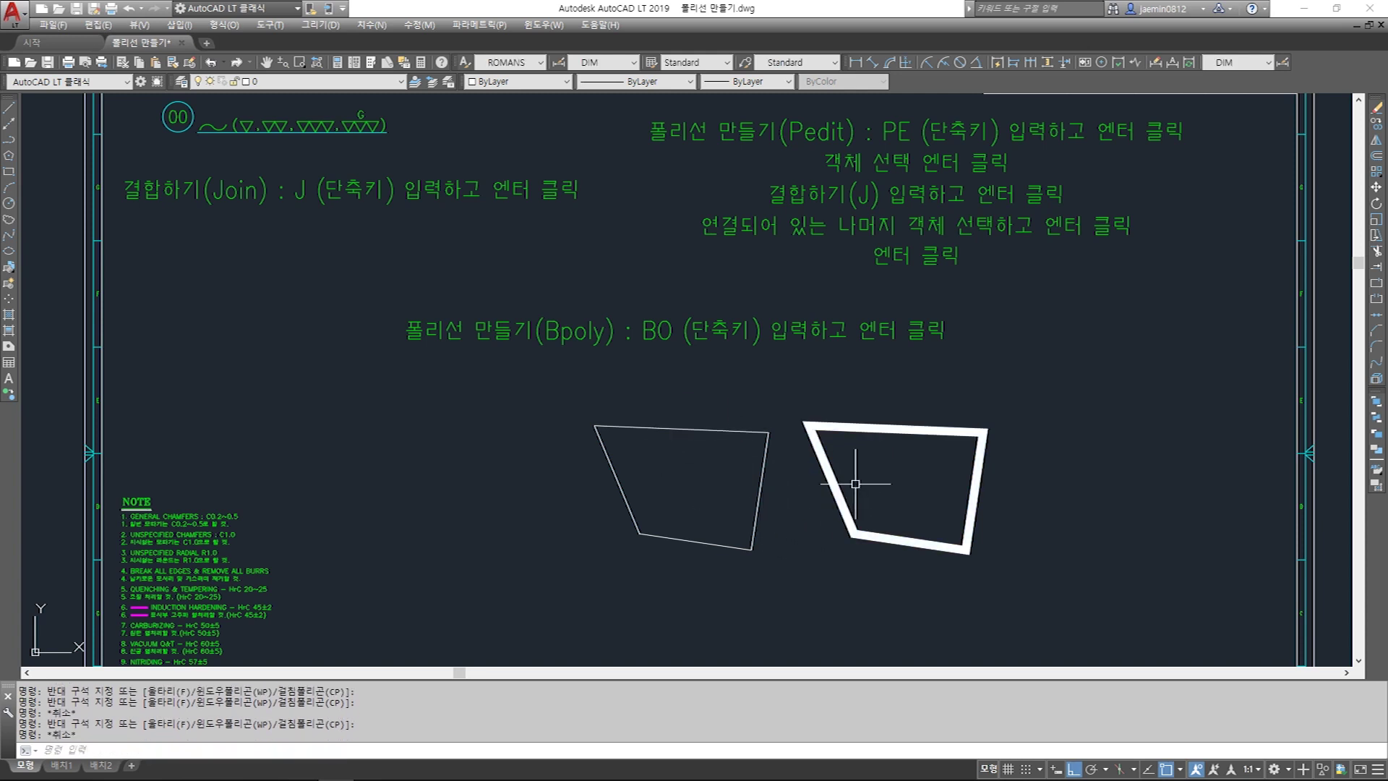
# Step: Explode the wide boundary polyline beside the original lines into separate line segments
pyautogui.write('x')
pyautogui.press('Return')
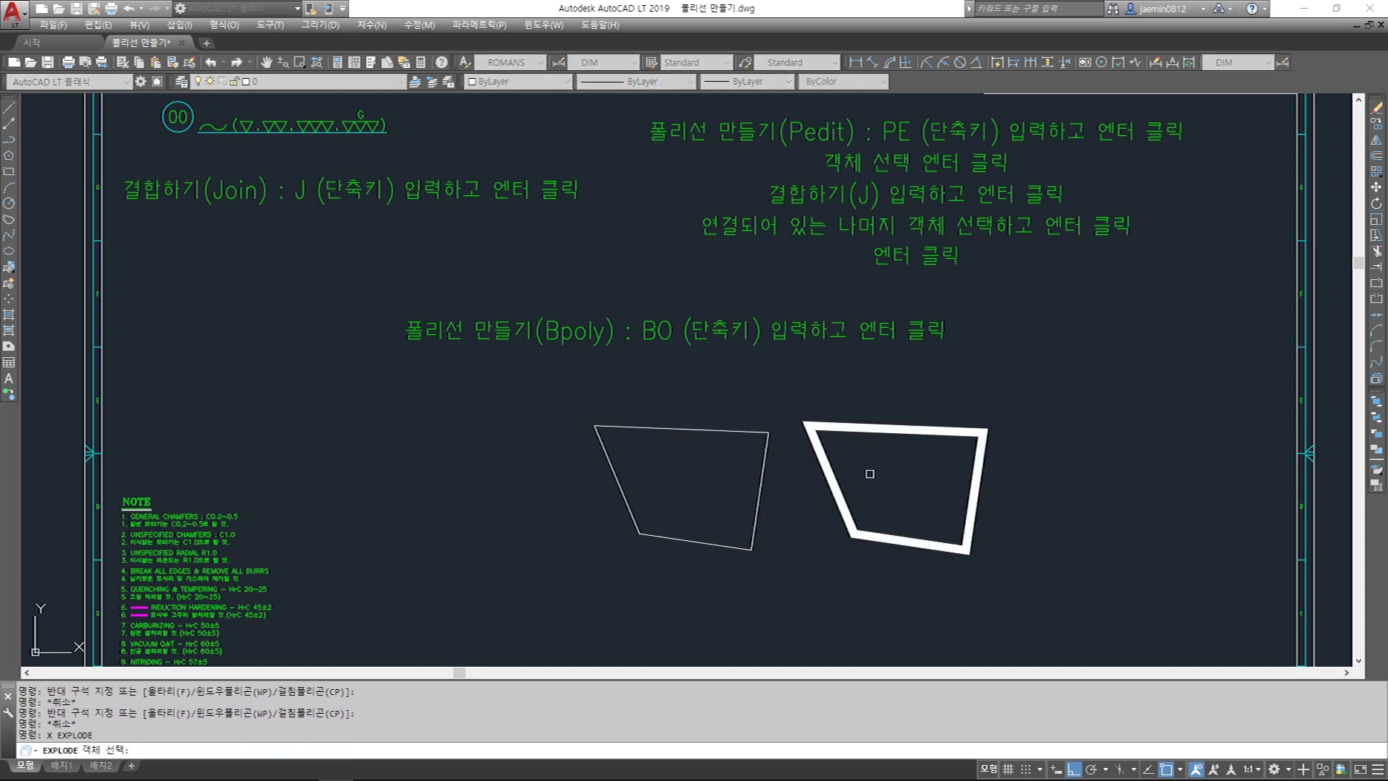
pyautogui.click(867, 476)
pyautogui.click(794, 556)
pyautogui.press('Return')
pyautogui.press('Escape')
# Step: Select each of the four sides of the exploded shape in turn to check that they are individual lines
pyautogui.click(876, 453)
pyautogui.click(830, 478)
pyautogui.click(873, 446)
pyautogui.click(865, 416)
pyautogui.click(983, 475)
pyautogui.click(952, 518)
pyautogui.click(927, 543)
pyautogui.click(884, 568)
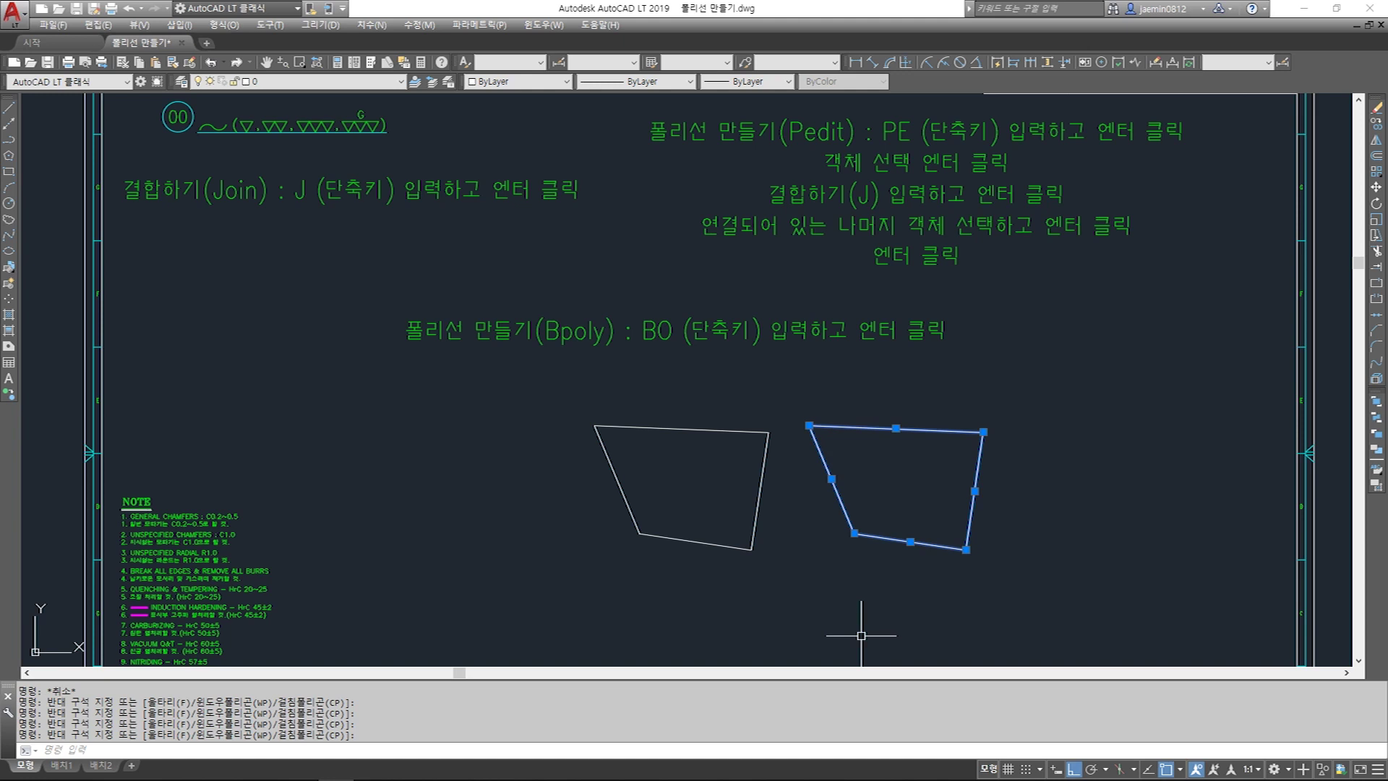
pyautogui.press('Escape')
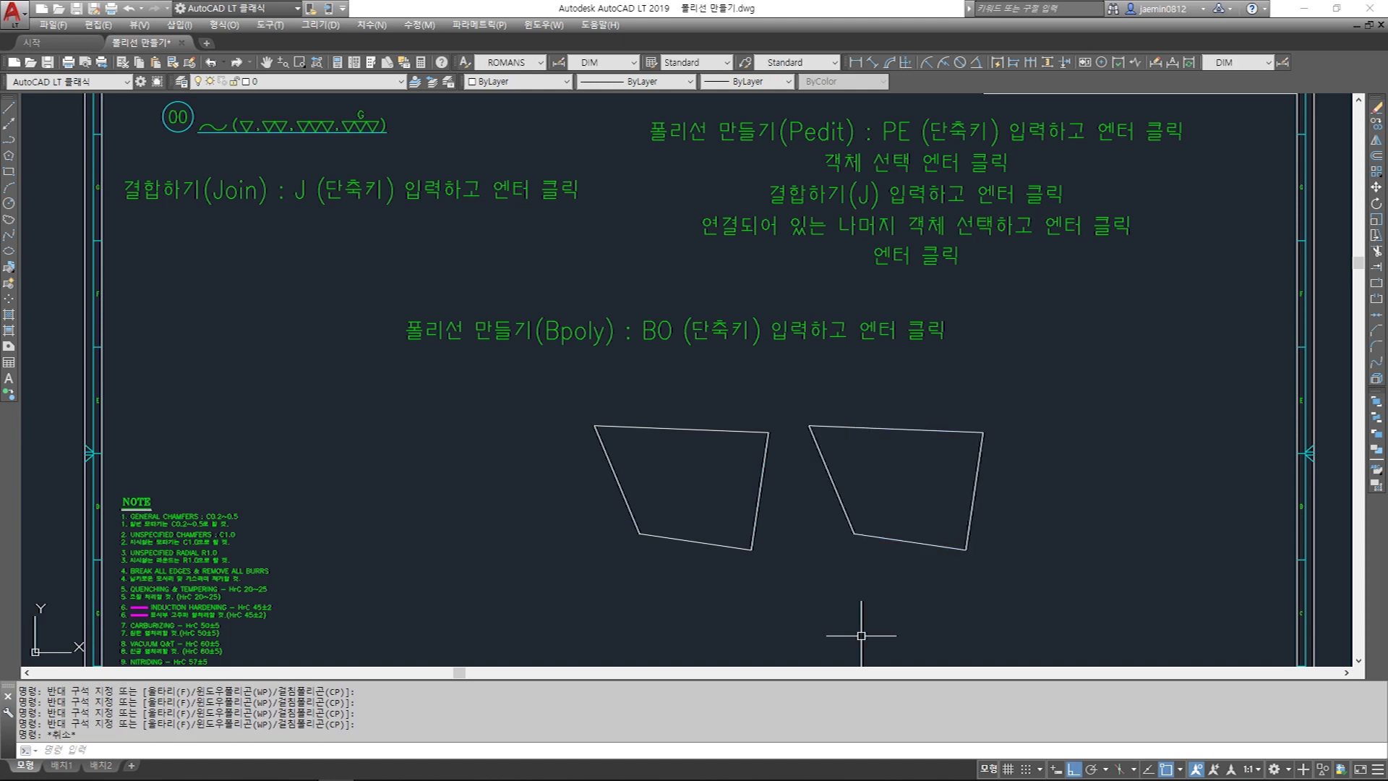
# Step: Review the drawing's text notes on the Join (J), Pedit (PE) and Bpoly (BO) methods
pyautogui.scroll(-3, 793, 465)
pyautogui.scroll(6, 581, 246)
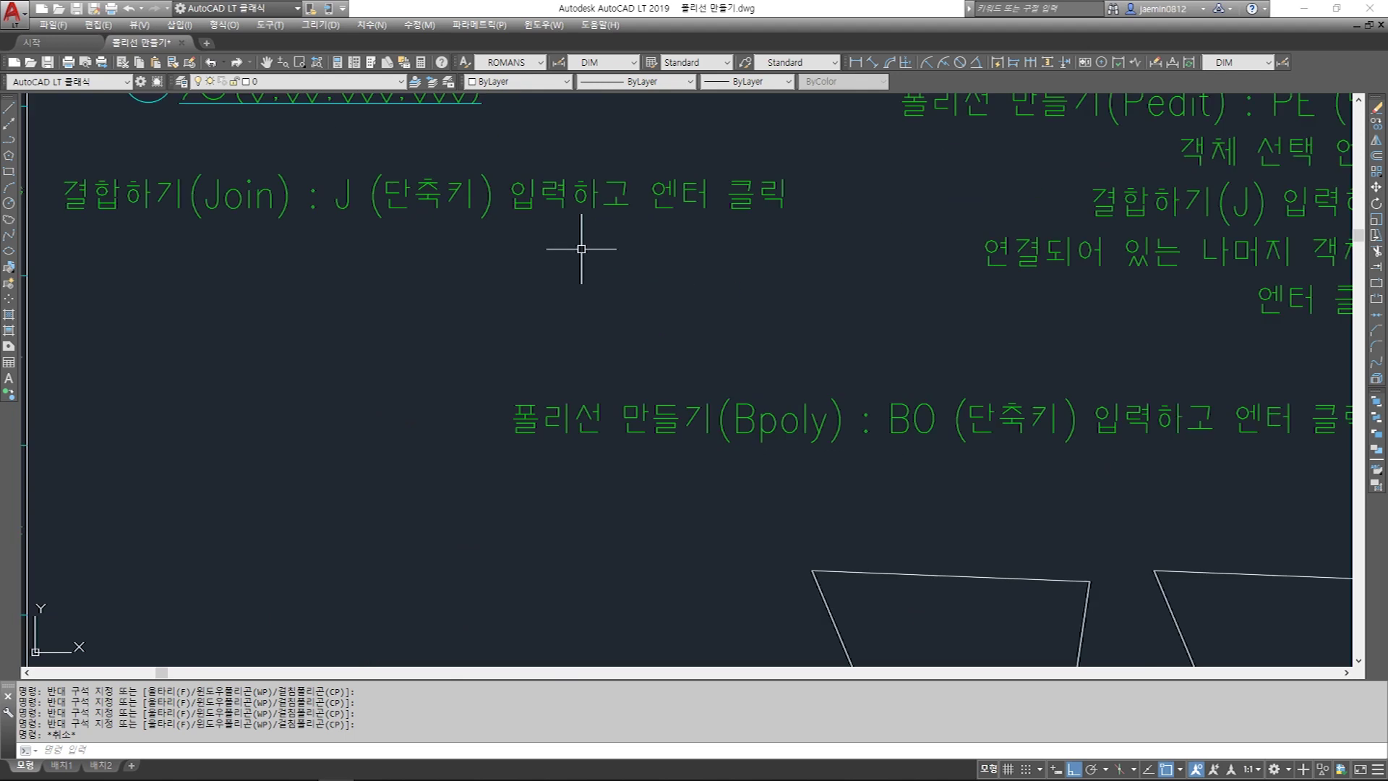
pyautogui.moveTo(582, 246); pyautogui.dragTo(582, 298, button='middle')
pyautogui.moveTo(811, 267); pyautogui.dragTo(321, 355, button='middle')
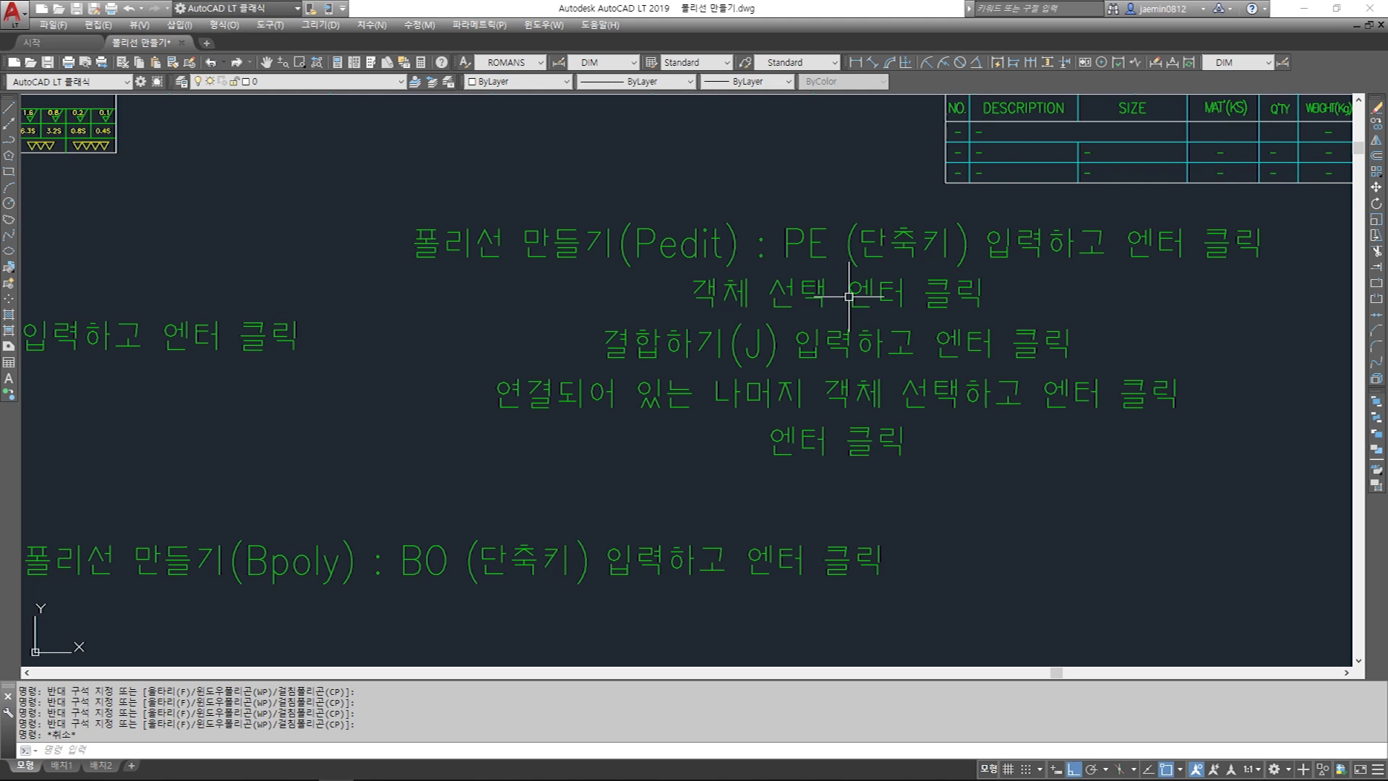
pyautogui.scroll(-3, 848, 297)
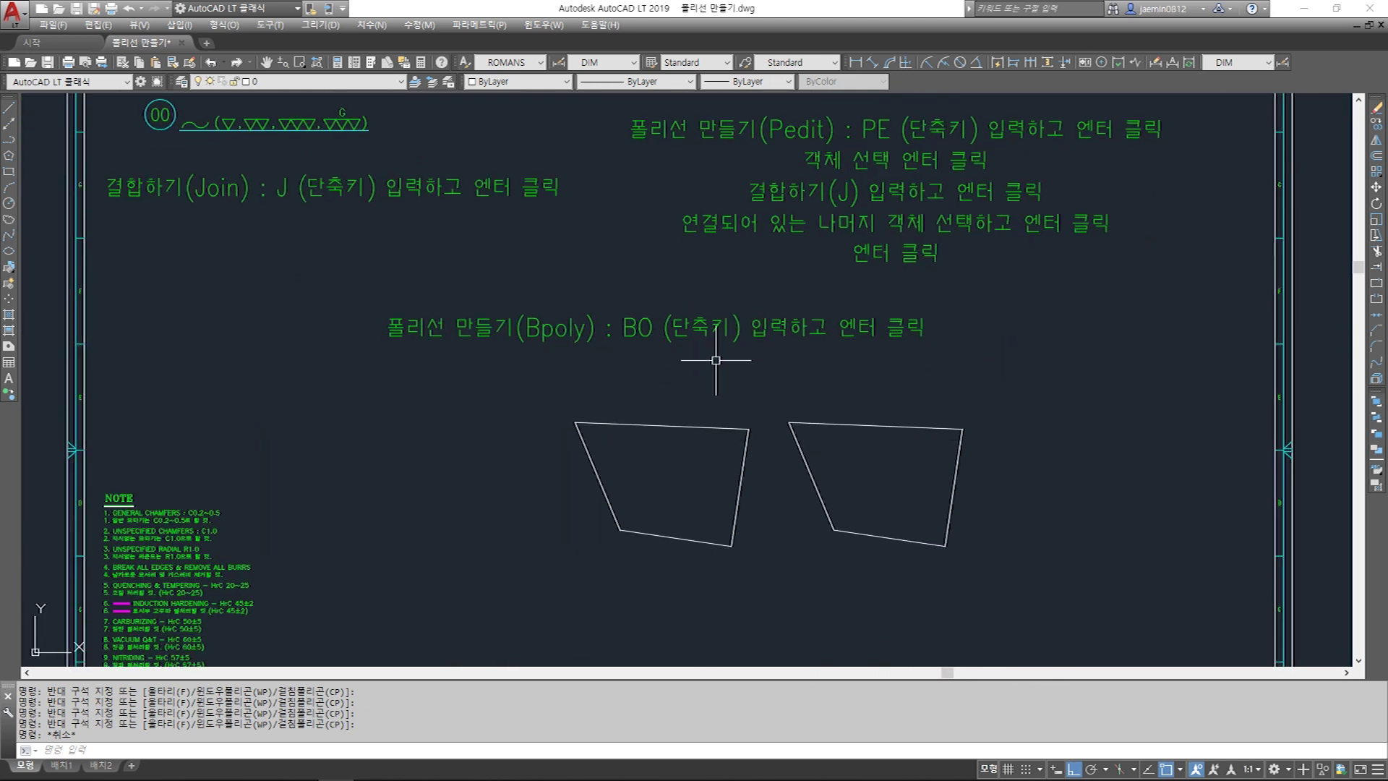